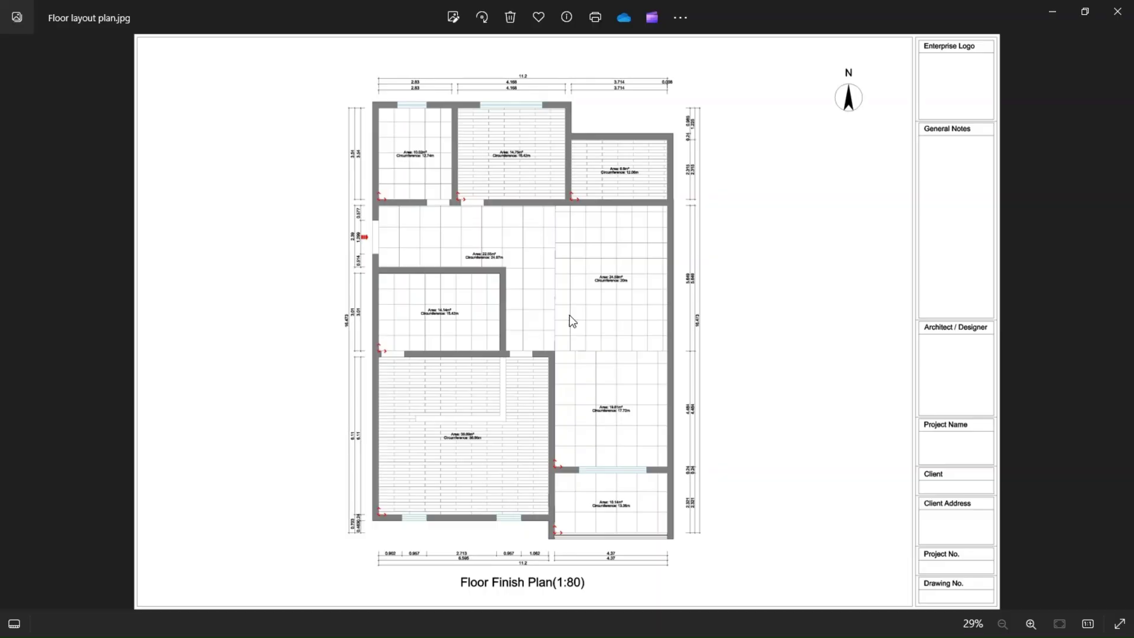
# - Examine the room layout, areas and dimensions on the floor finish plan image
pyautogui.scroll(2, 569, 314)
pyautogui.moveTo(650, 258); pyautogui.dragTo(711, 601)
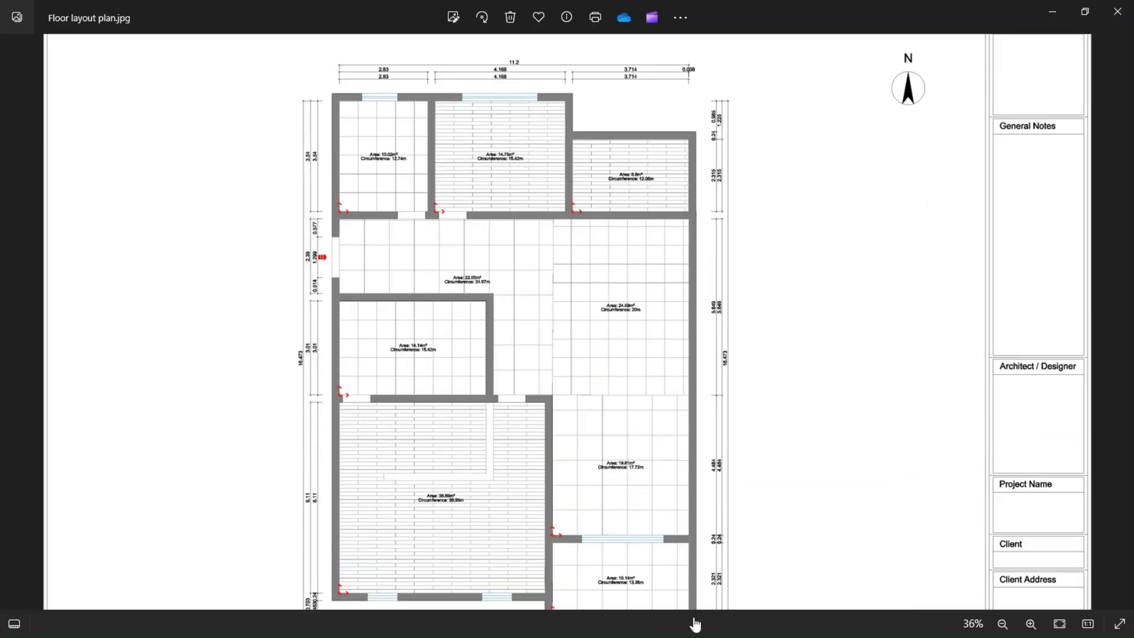
pyautogui.scroll(-2, 611, 425)
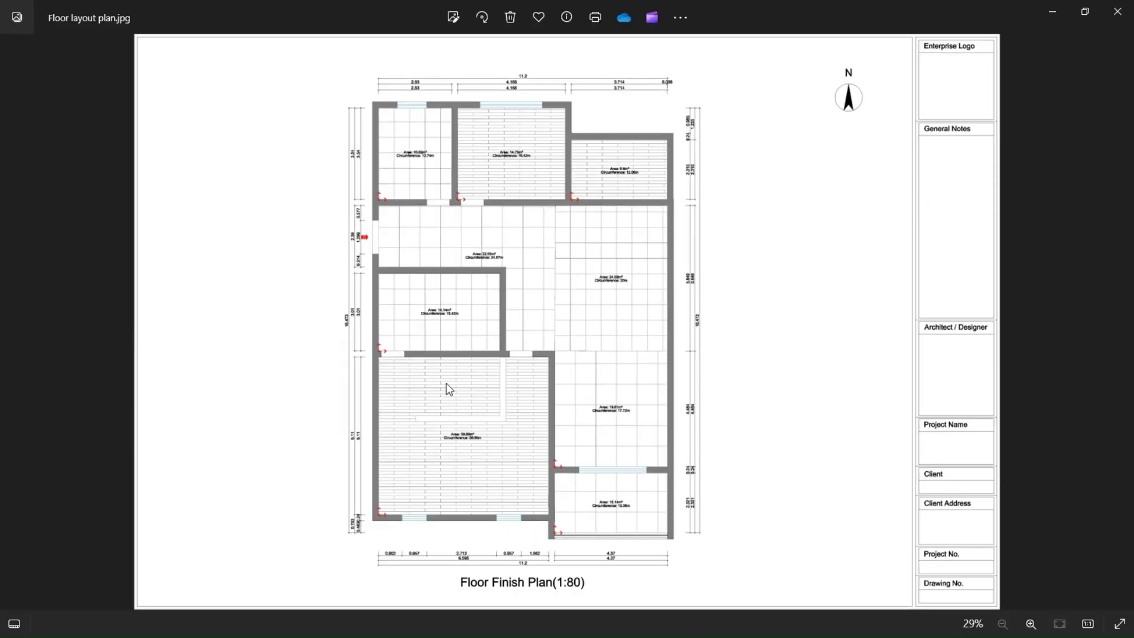
pyautogui.scroll(6, 613, 291)
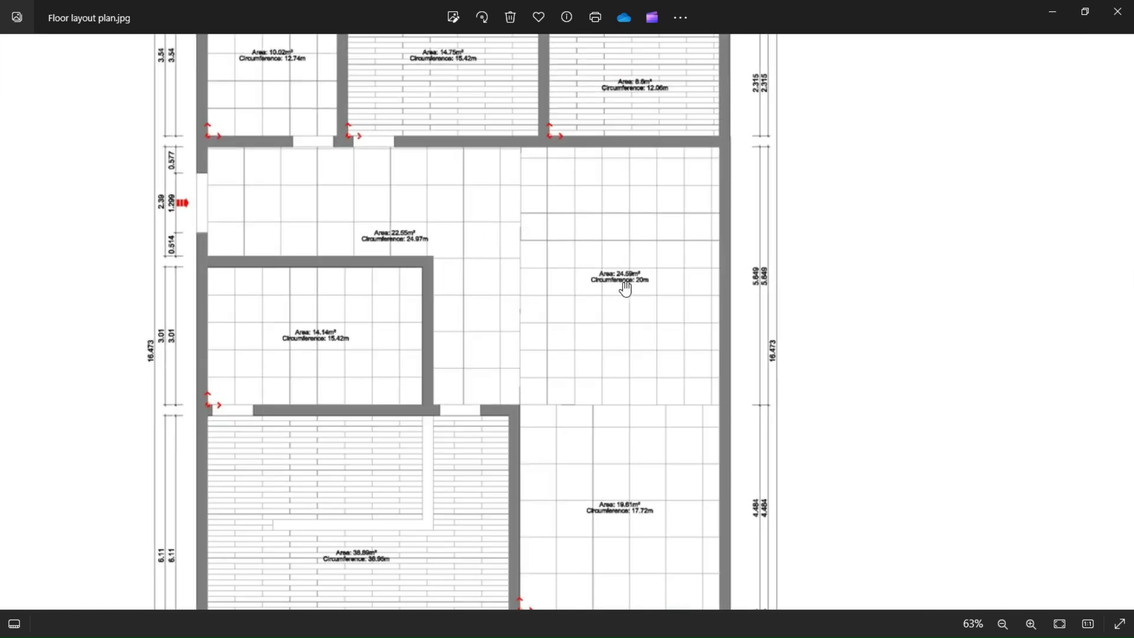
pyautogui.scroll(-6, 691, 301)
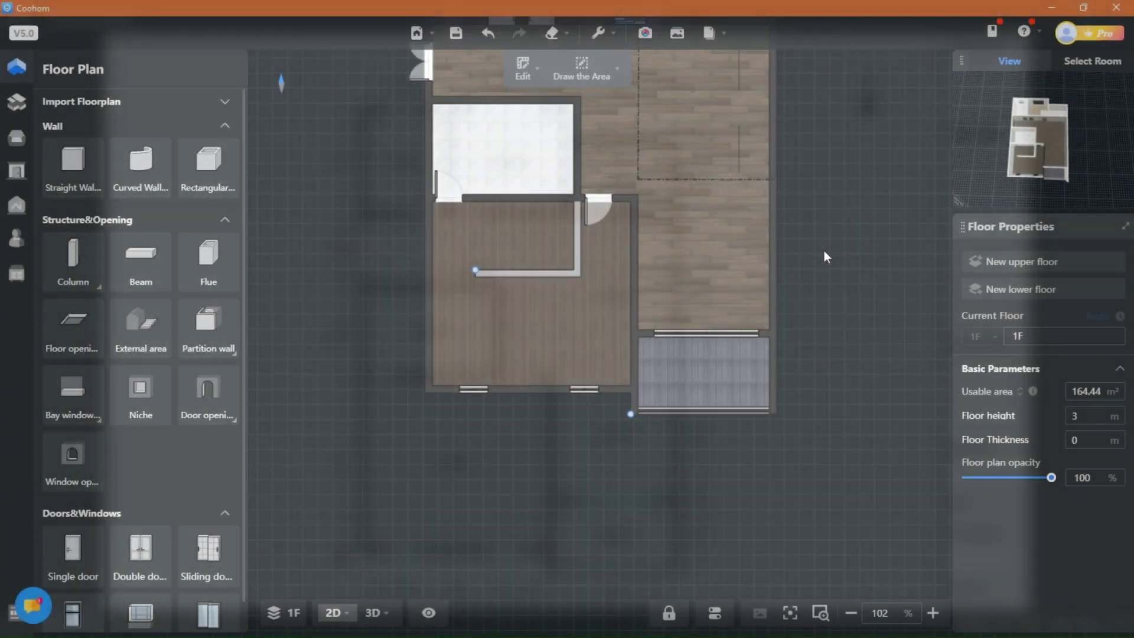
# - Switch to Coohom and show the apartment floor plan in 3D, closing in on the kitchen area
pyautogui.scroll(-3, 823, 251)
pyautogui.moveTo(821, 252); pyautogui.dragTo(727, 348)
pyautogui.scroll(1, 724, 339)
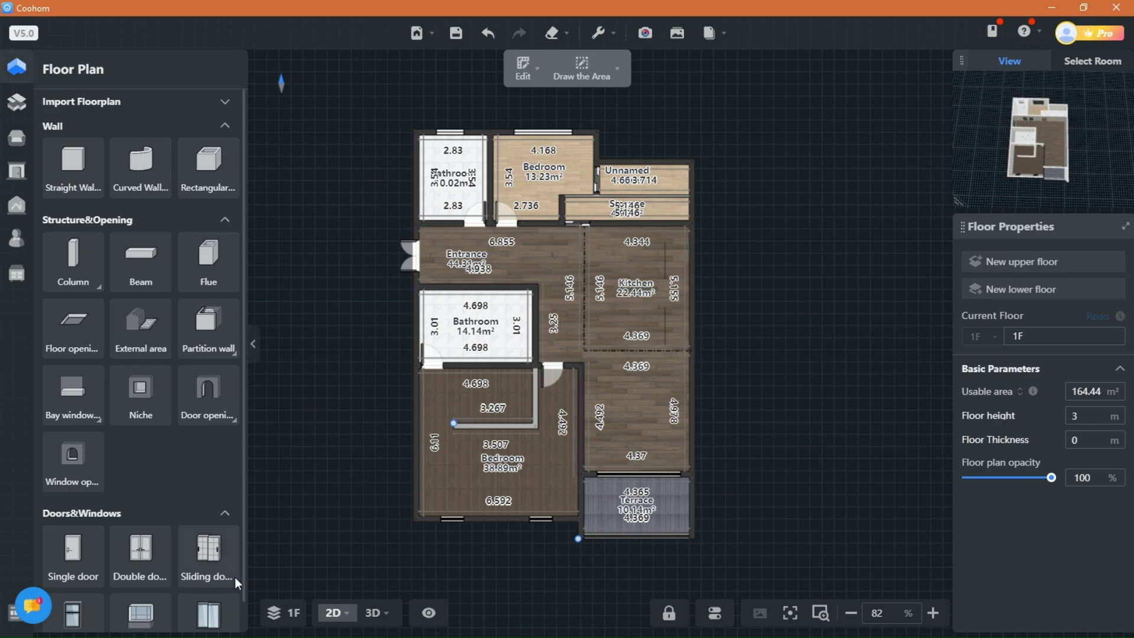
pyautogui.click(374, 613)
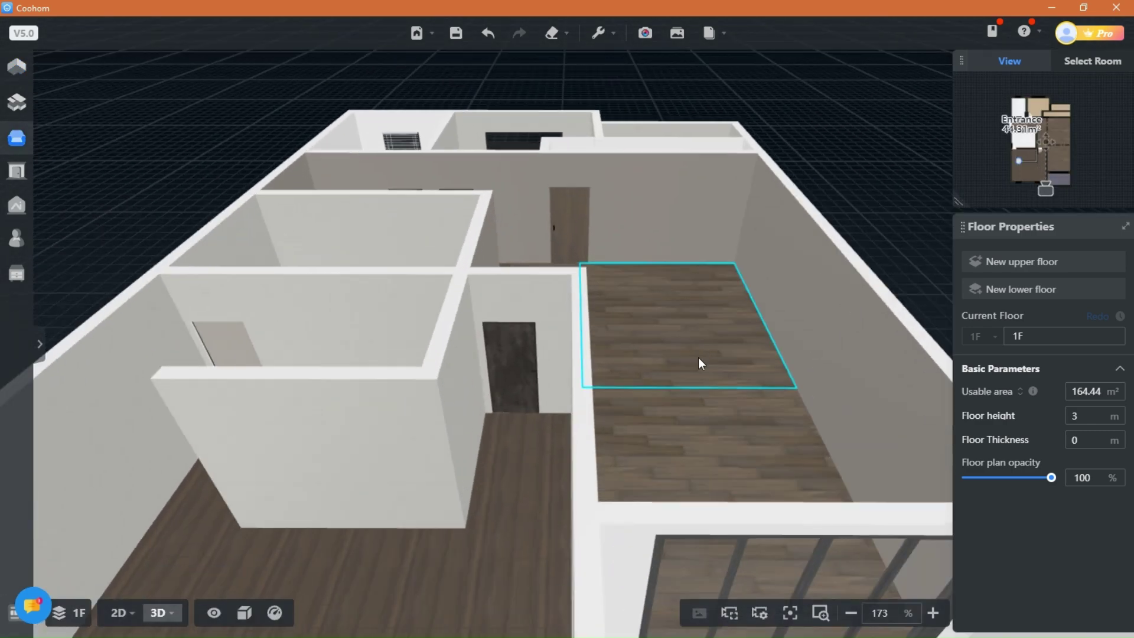
pyautogui.scroll(5, 698, 364)
pyautogui.moveTo(461, 446)
pyautogui.mouseDown()
pyautogui.moveTo(482, 394)
pyautogui.moveTo(473, 449)
pyautogui.mouseUp()
# - Open the Kitchen & Bath design tool with the kitchen's back wall in view
pyautogui.moveTo(15, 258)
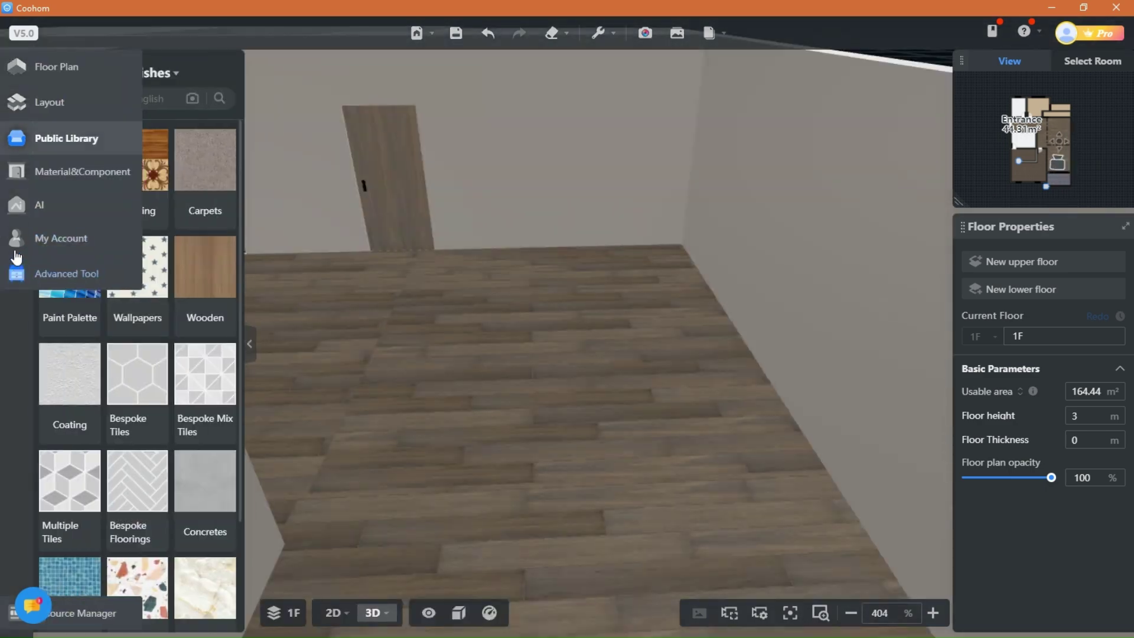
pyautogui.click(37, 275)
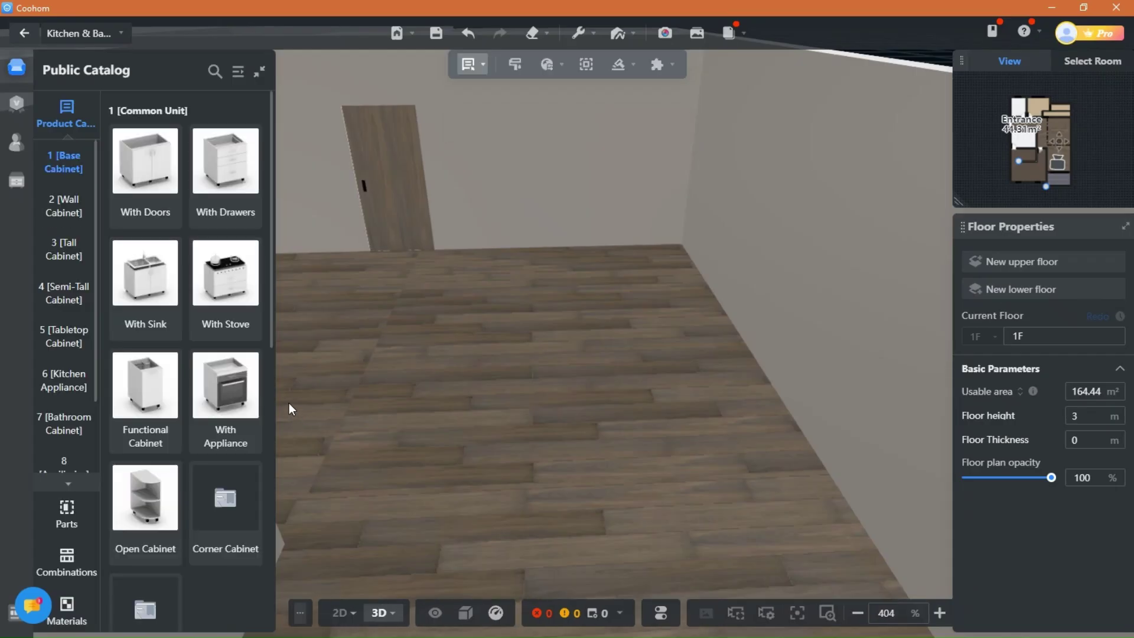
pyautogui.moveTo(495, 284); pyautogui.dragTo(519, 532, button='right')
pyautogui.moveTo(523, 268); pyautogui.dragTo(531, 516, button='right')
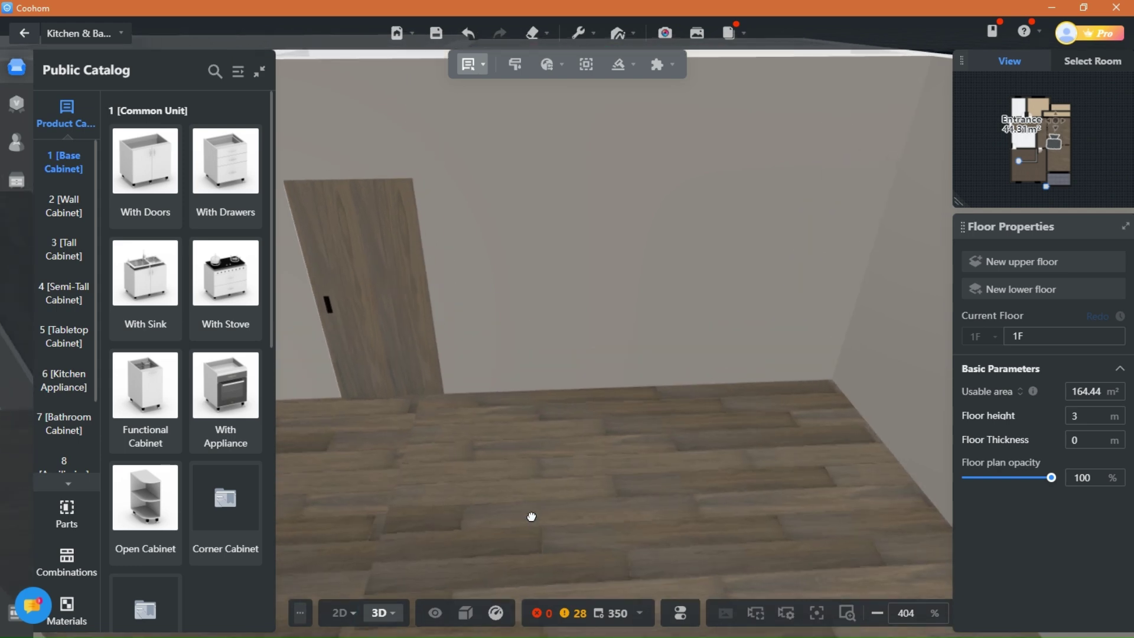
pyautogui.moveTo(532, 516); pyautogui.dragTo(453, 431)
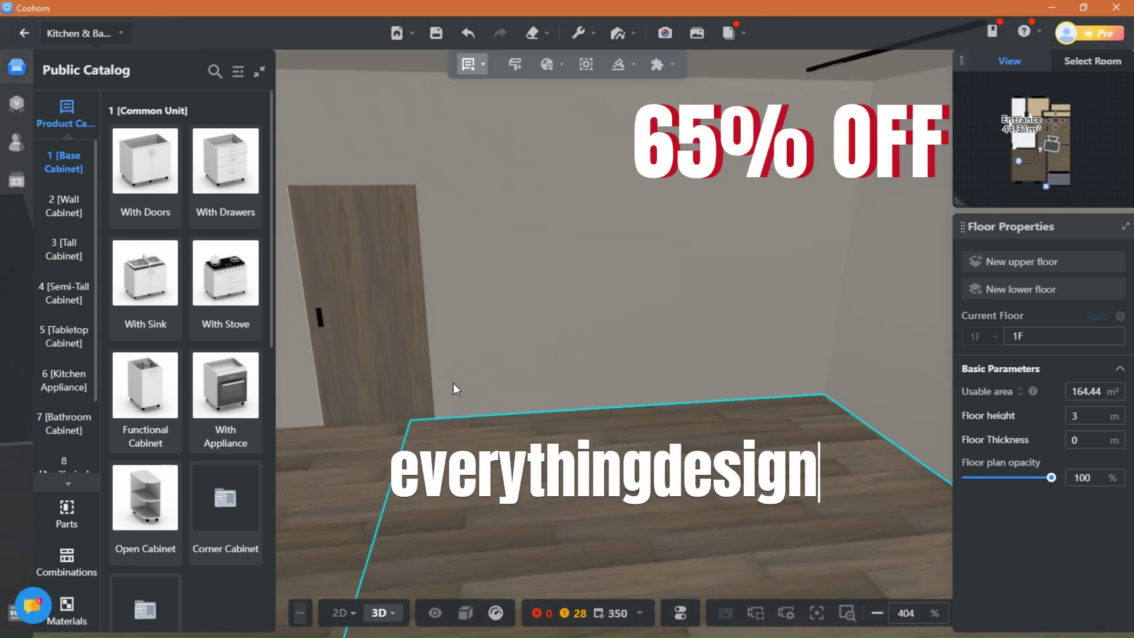
pyautogui.moveTo(455, 388)
pyautogui.mouseDown()
pyautogui.moveTo(511, 476)
pyautogui.moveTo(441, 385)
pyautogui.mouseUp()
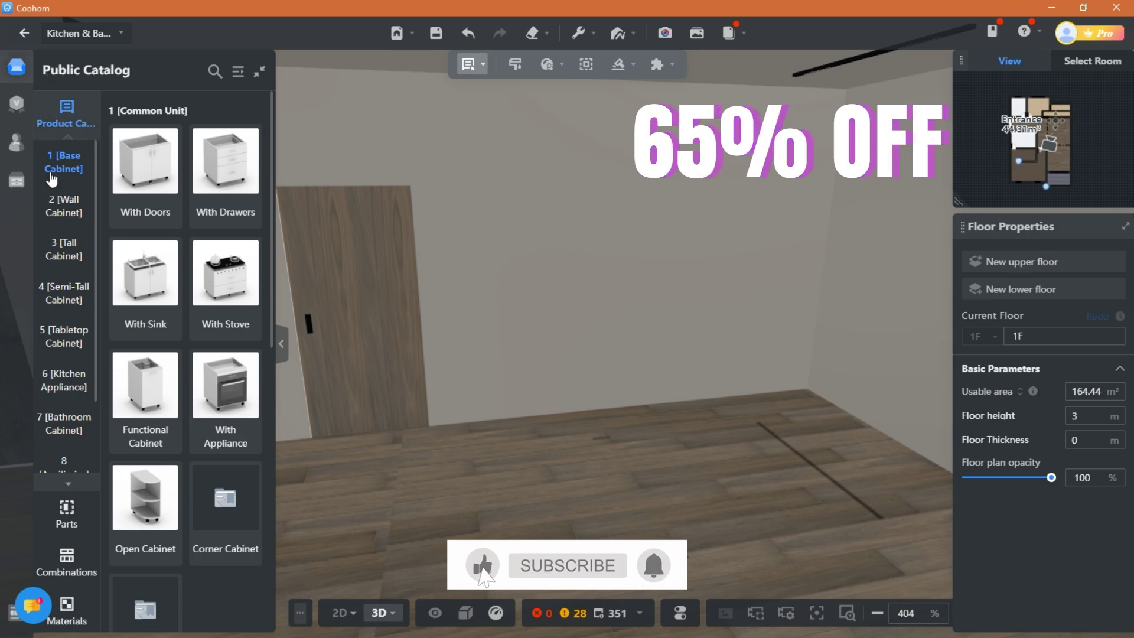
# - Place a Hinged Door Three-door High Cabinet against the kitchen's back wall, next to the wooden door
pyautogui.click(63, 248)
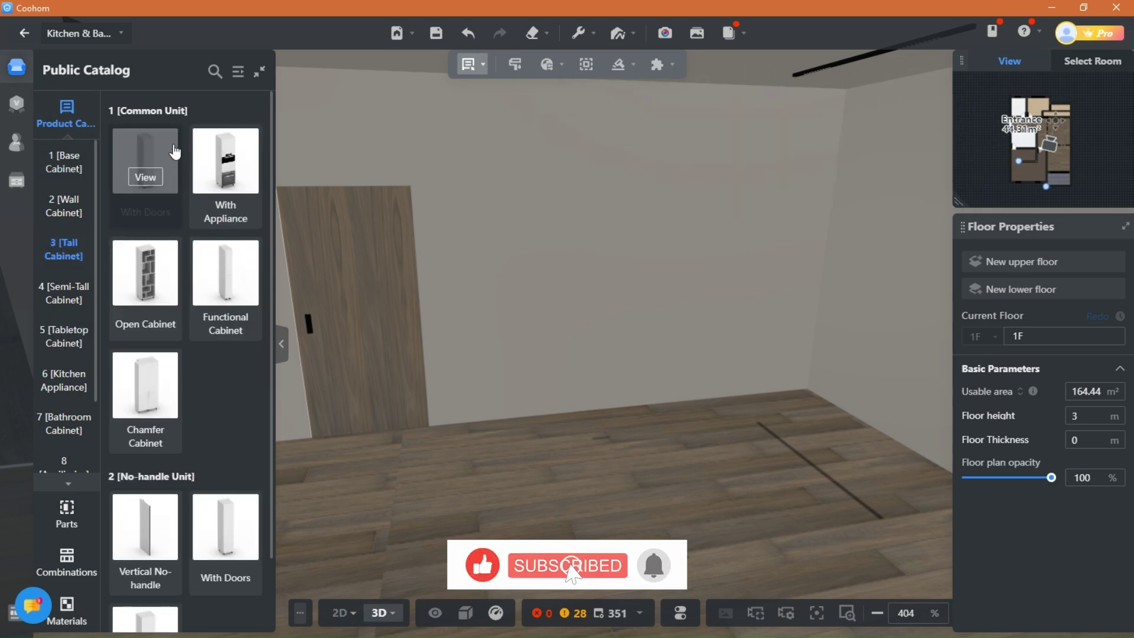
pyautogui.click(157, 198)
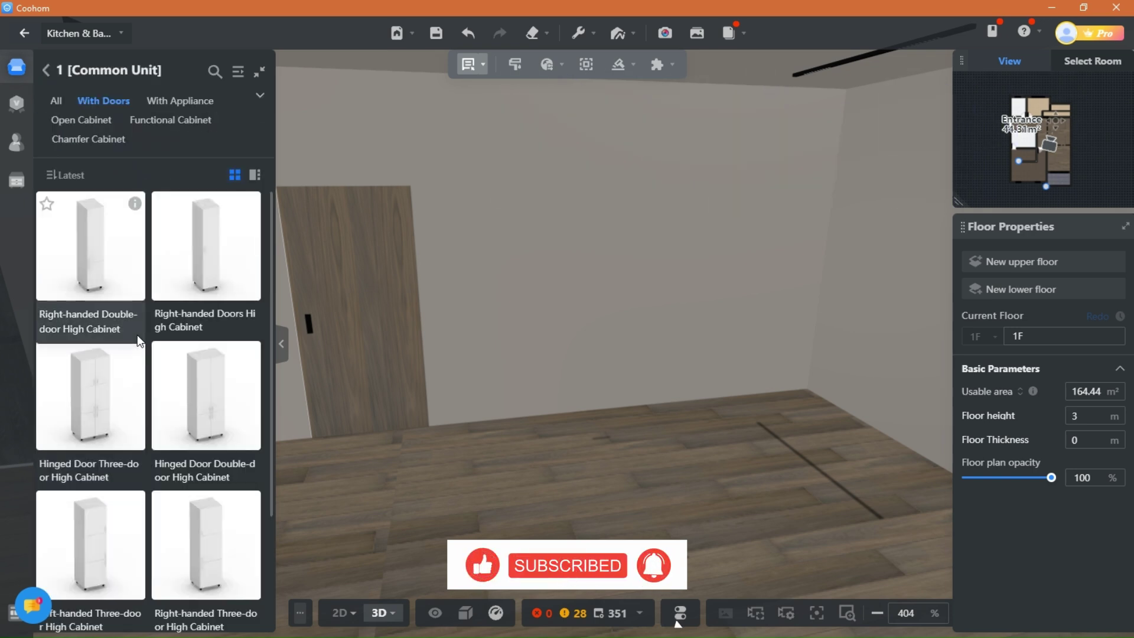
pyautogui.scroll(-2, 125, 324)
pyautogui.click(102, 280)
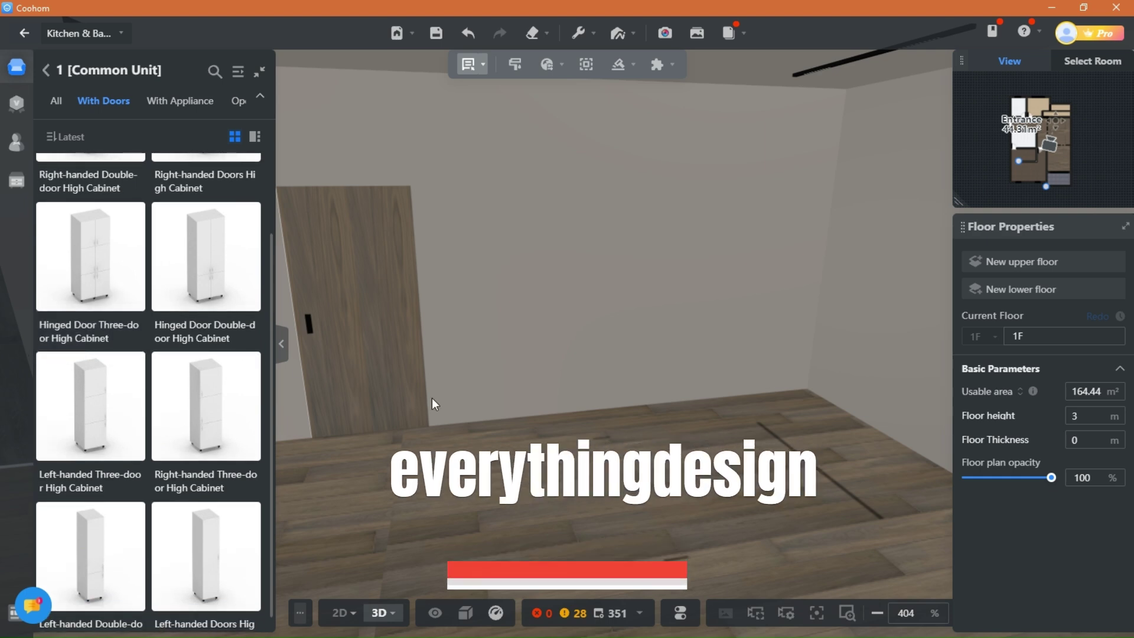
pyautogui.click(481, 379)
pyautogui.click(409, 466)
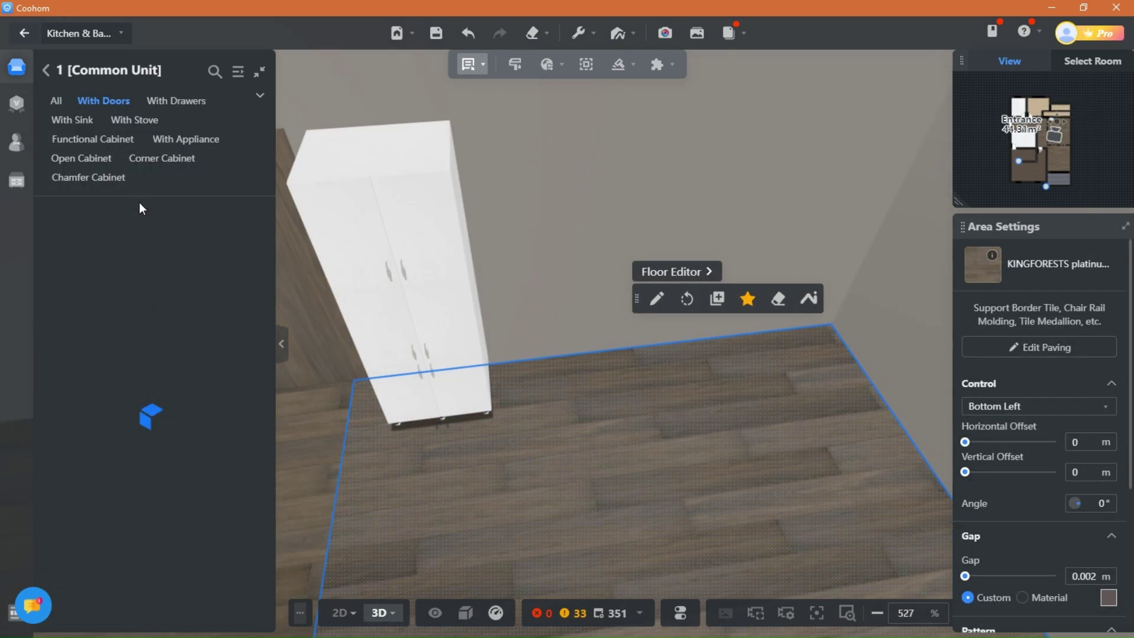
# - Place an Up Fake Drawer Down Hinged Door Base Cabinet on the back wall, directly beside the tall cabinet
pyautogui.scroll(-5, 137, 407)
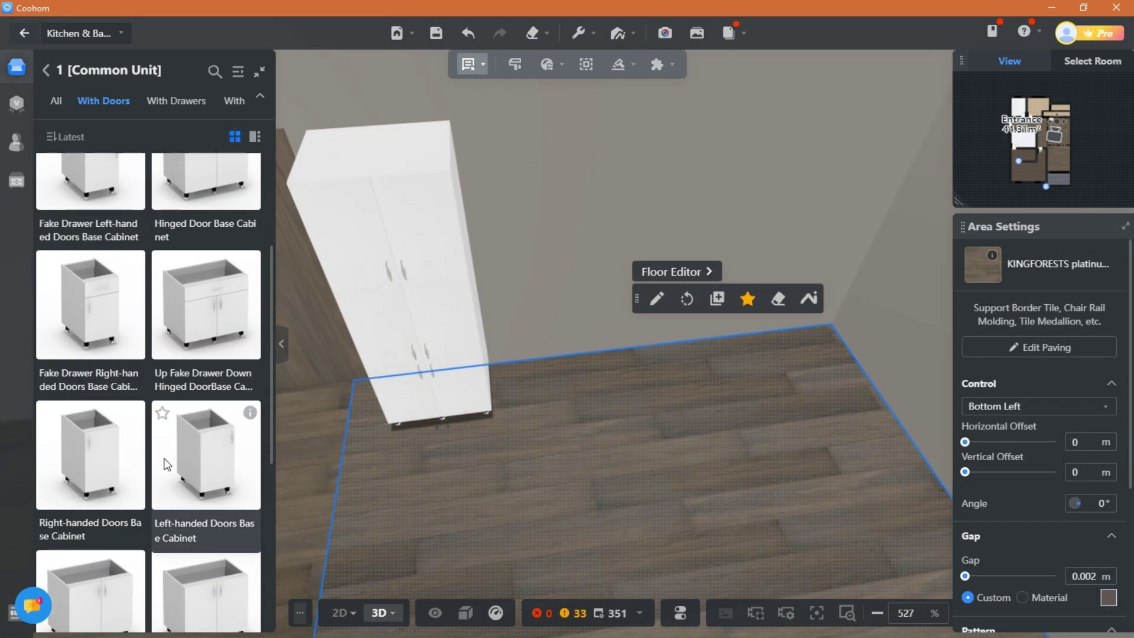
pyautogui.click(217, 304)
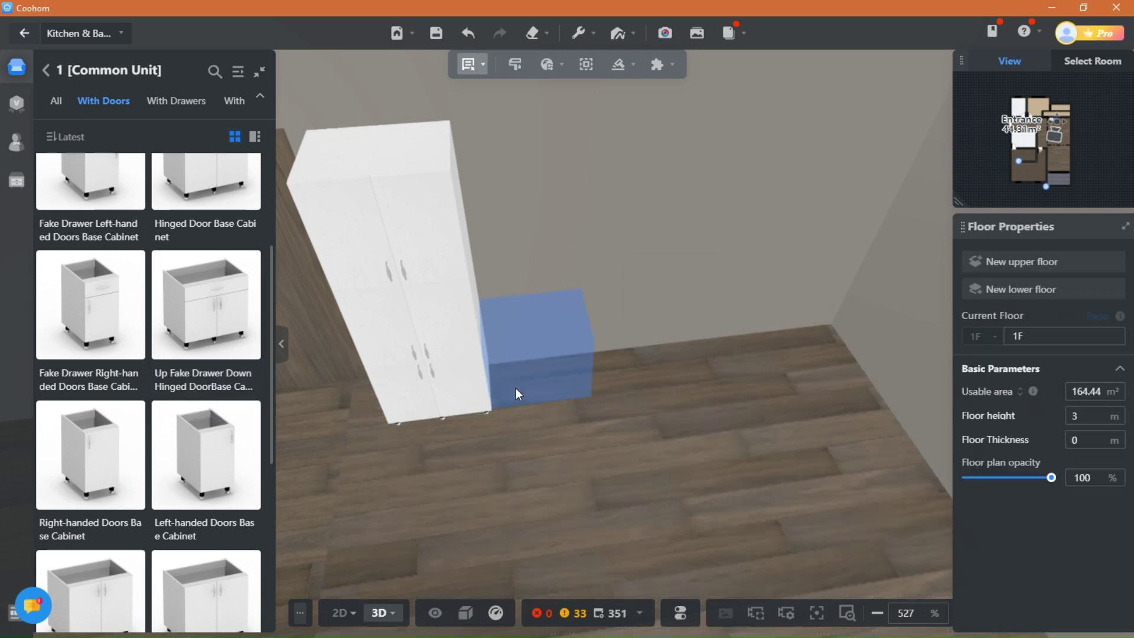
pyautogui.click(522, 387)
pyautogui.moveTo(517, 429); pyautogui.dragTo(480, 444)
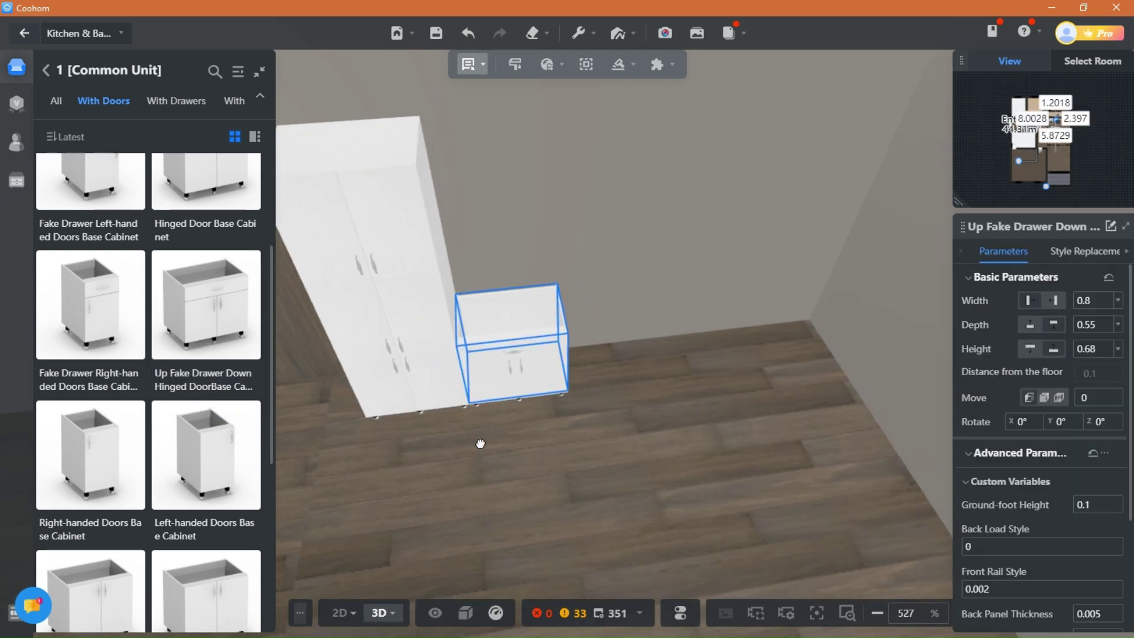
pyautogui.moveTo(480, 444); pyautogui.dragTo(460, 447, button='right')
pyautogui.scroll(1, 460, 449)
pyautogui.moveTo(461, 449); pyautogui.dragTo(449, 425)
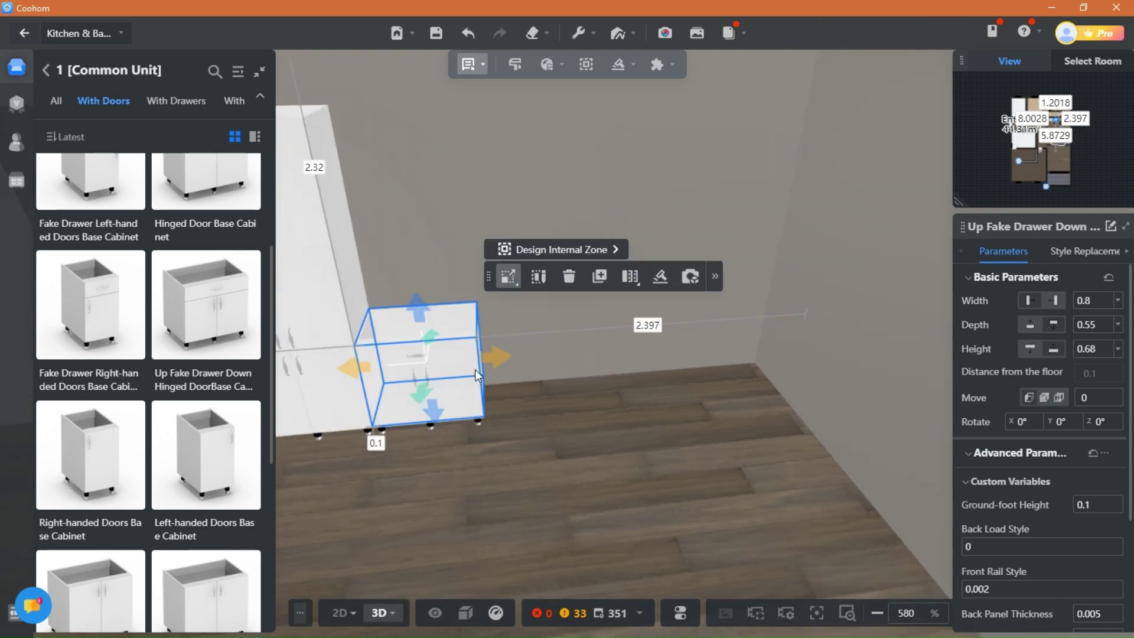
pyautogui.moveTo(599, 423); pyautogui.dragTo(523, 429, button='right')
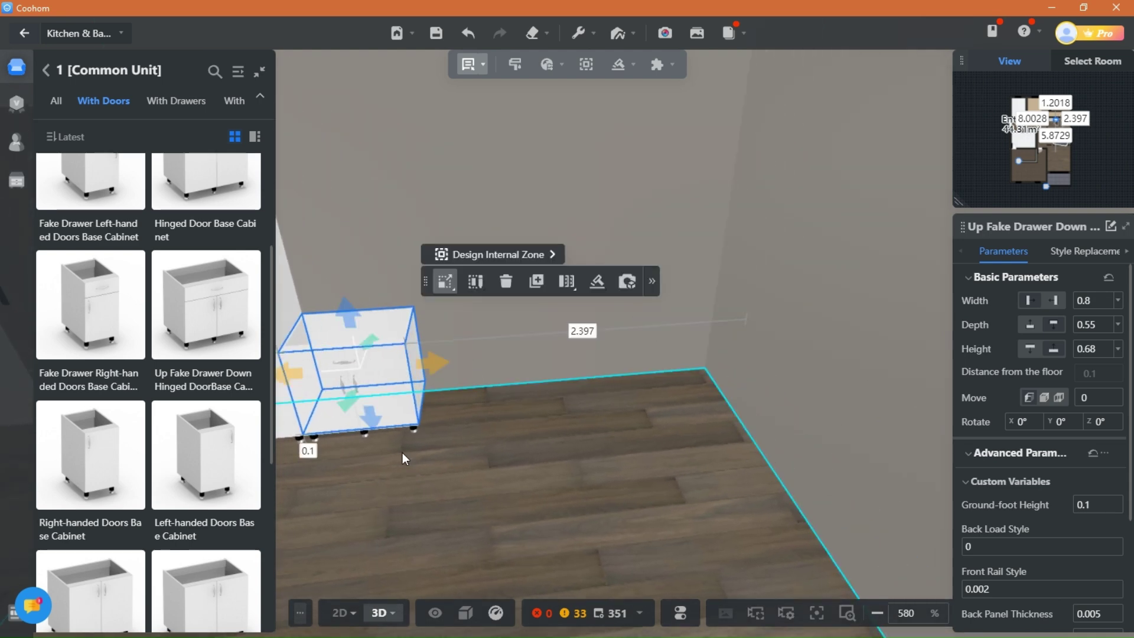
pyautogui.press('Tab')
pyautogui.moveTo(353, 507); pyautogui.dragTo(382, 503, button='right')
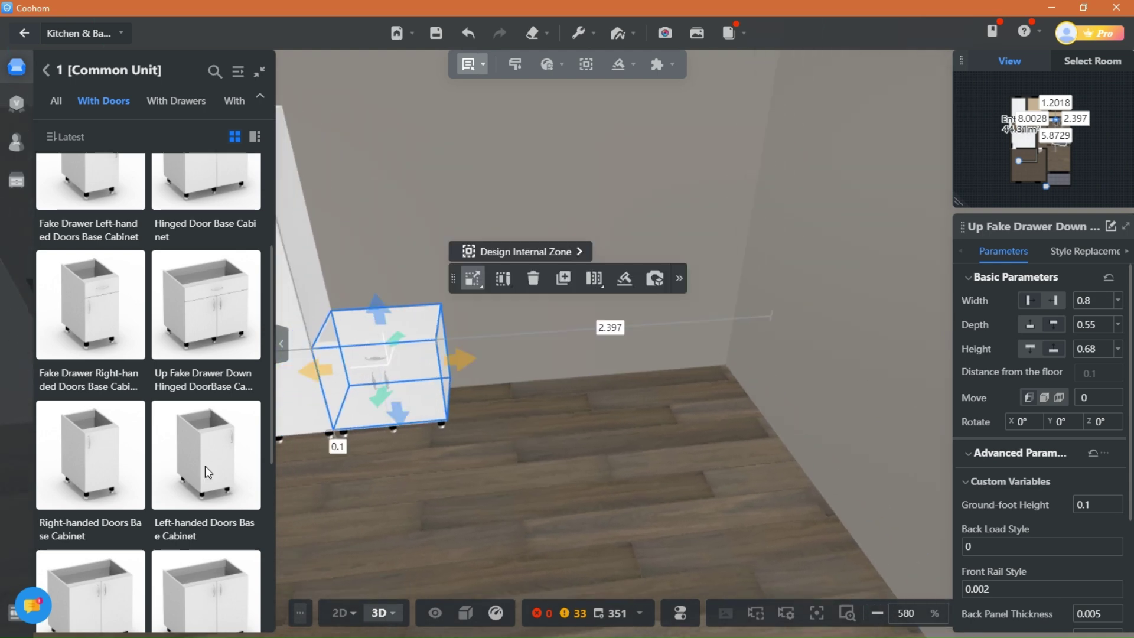
# - Place a Double-drawer Pull-out Basket Stove Cabinet directly beside the fake-drawer base cabinet
pyautogui.click(47, 71)
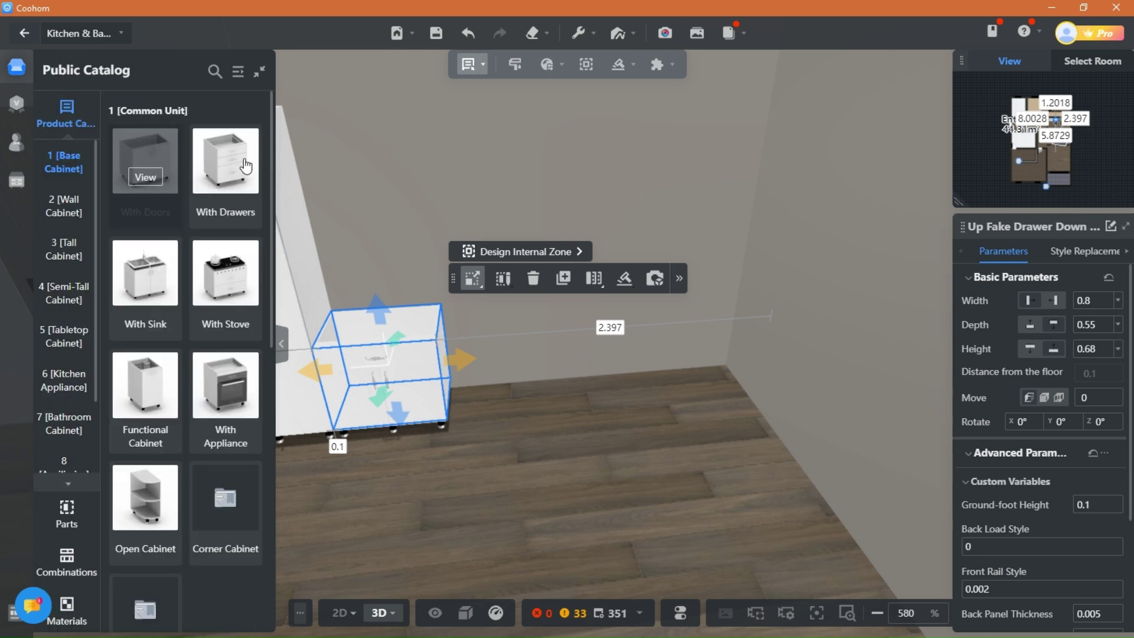
pyautogui.click(238, 301)
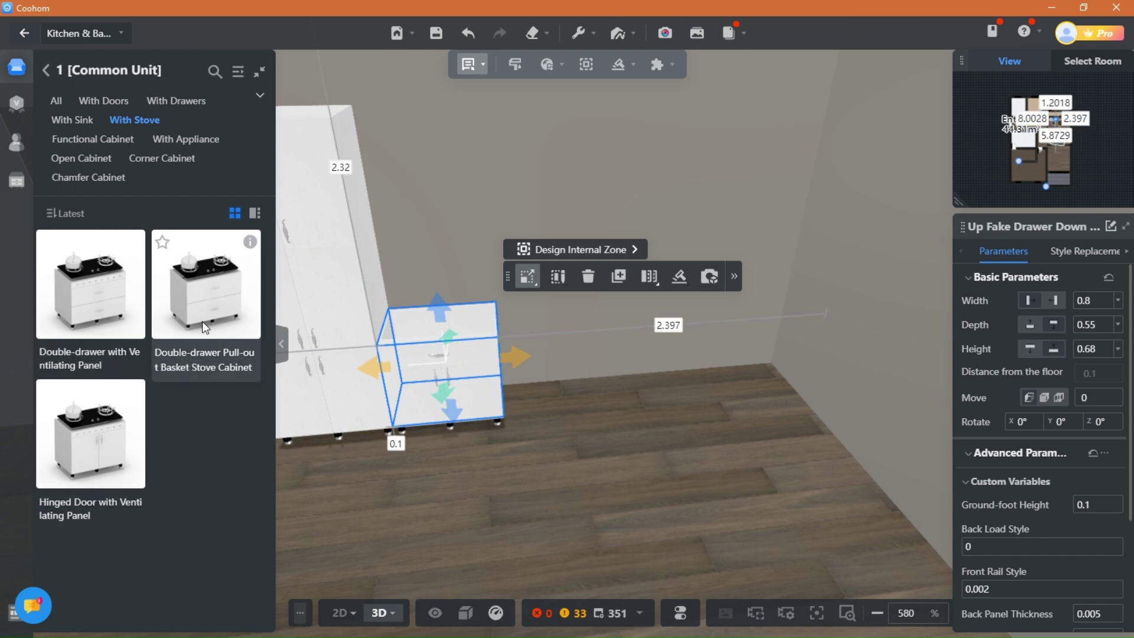
pyautogui.moveTo(134, 242)
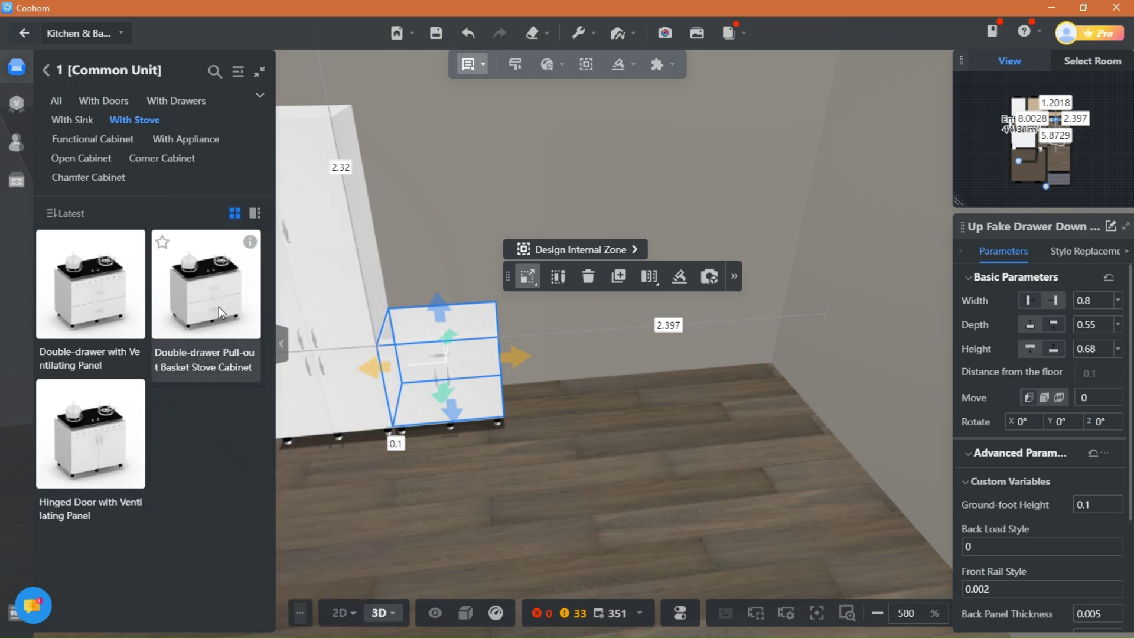
pyautogui.click(218, 307)
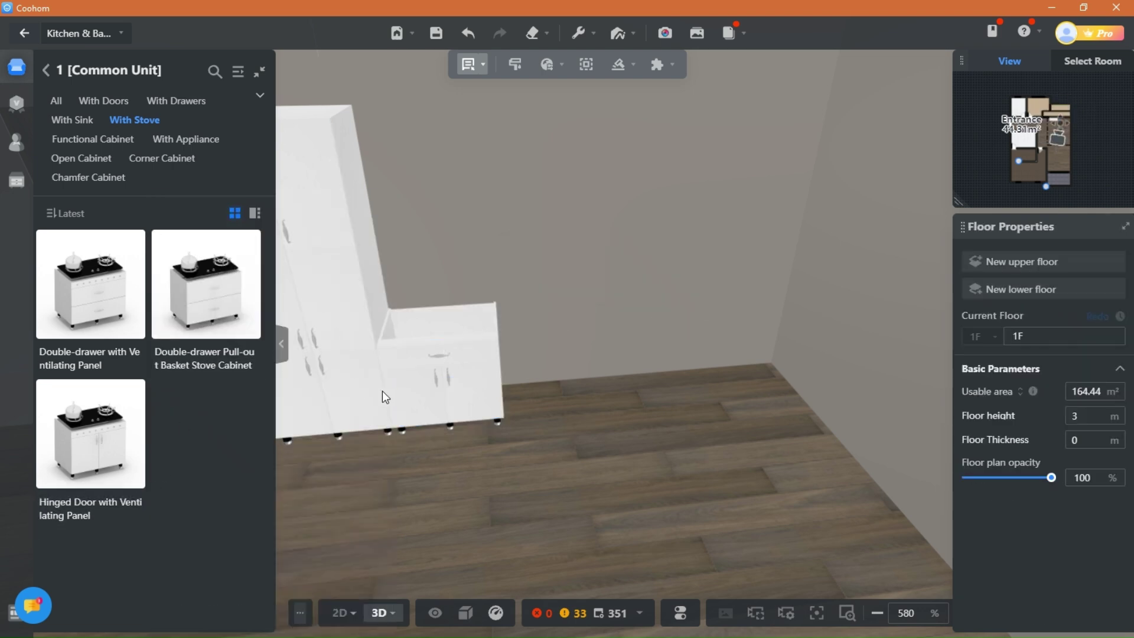
pyautogui.click(517, 392)
pyautogui.moveTo(533, 392); pyautogui.dragTo(547, 554)
pyautogui.scroll(2, 547, 534)
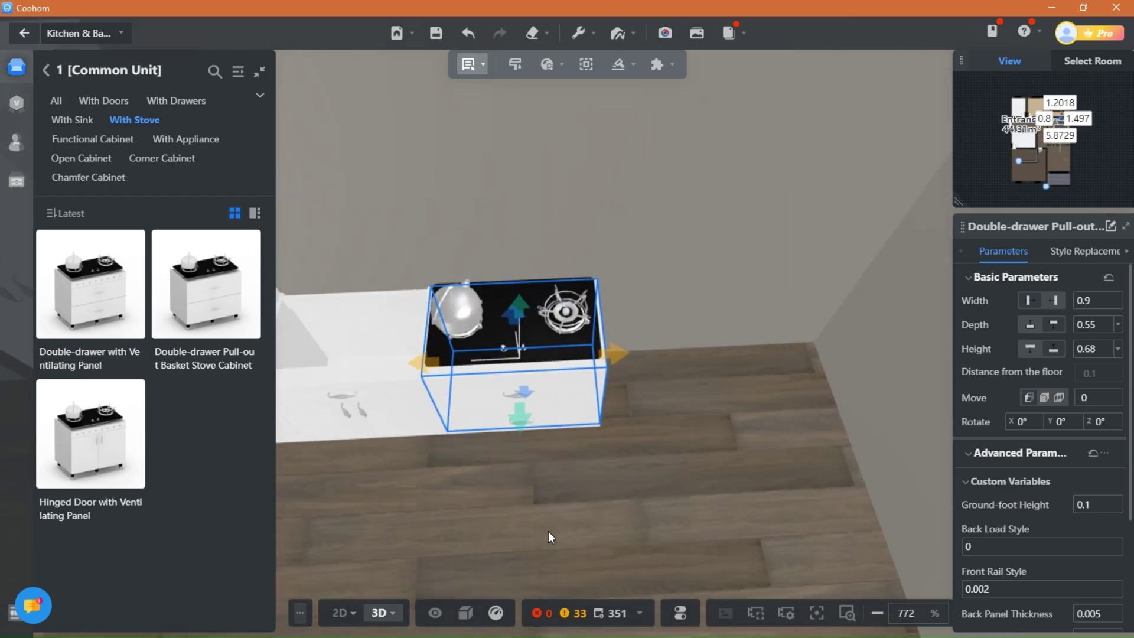
# - Stretch the stove cabinet toward the side wall to a width of about 1.21 m
pyautogui.moveTo(618, 352); pyautogui.dragTo(653, 350)
pyautogui.moveTo(539, 480); pyautogui.dragTo(517, 510)
pyautogui.scroll(-3, 517, 510)
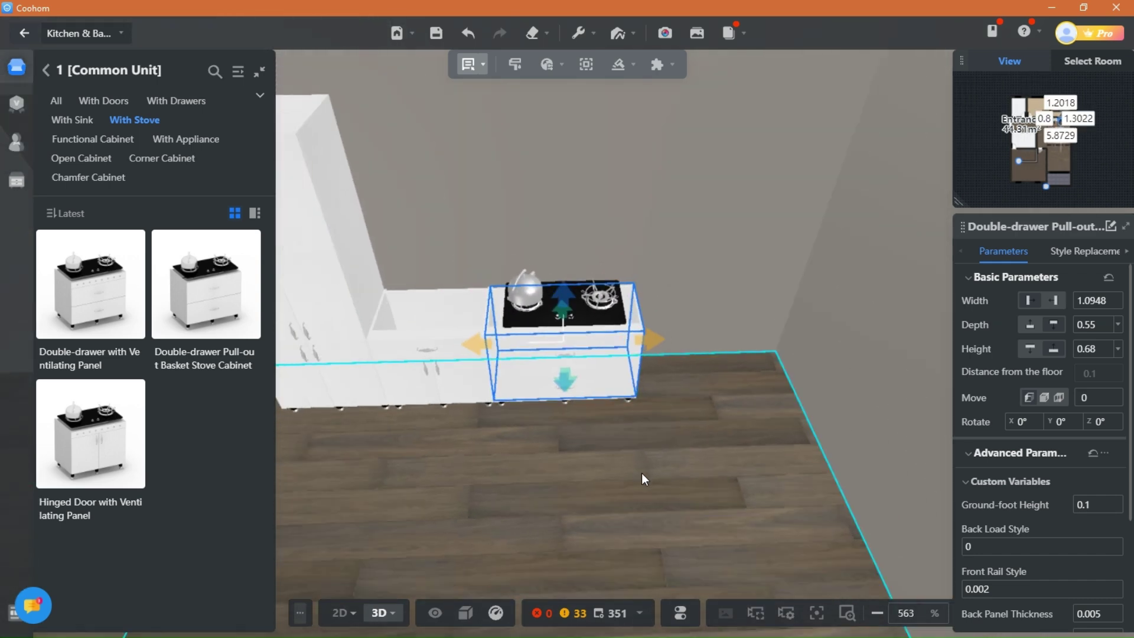
pyautogui.scroll(1, 641, 472)
pyautogui.moveTo(637, 363); pyautogui.dragTo(646, 363)
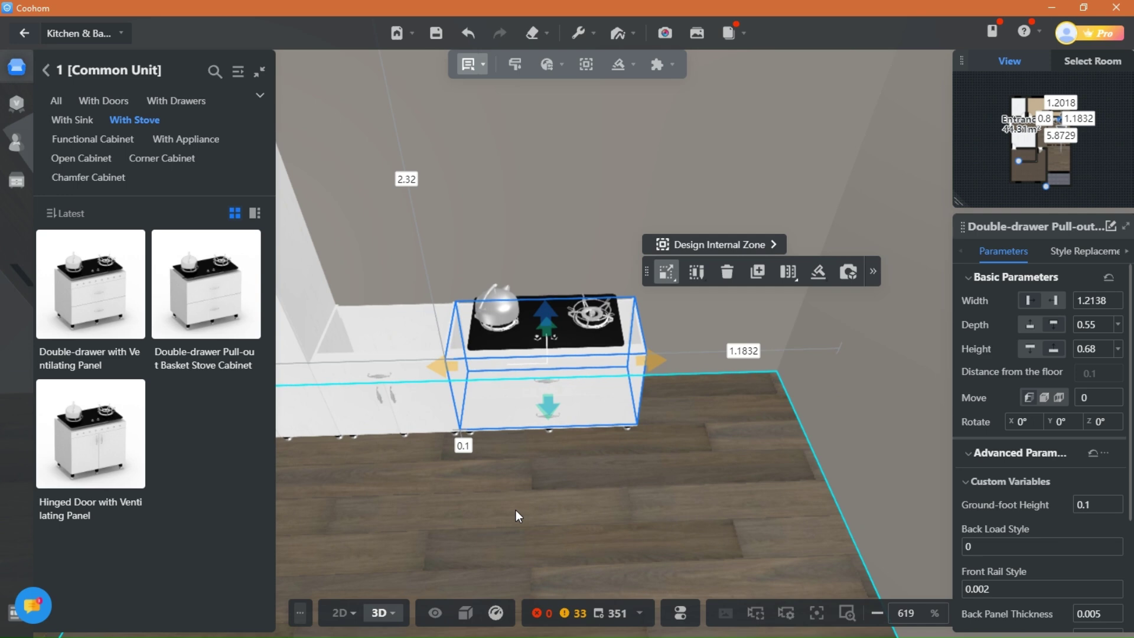
# - Delete the gas stove from the top of the stove cabinet, keeping the cabinet itself
pyautogui.click(516, 509)
pyautogui.scroll(2, 515, 509)
pyautogui.moveTo(516, 508); pyautogui.dragTo(567, 453)
pyautogui.click(539, 331)
pyautogui.click(534, 325)
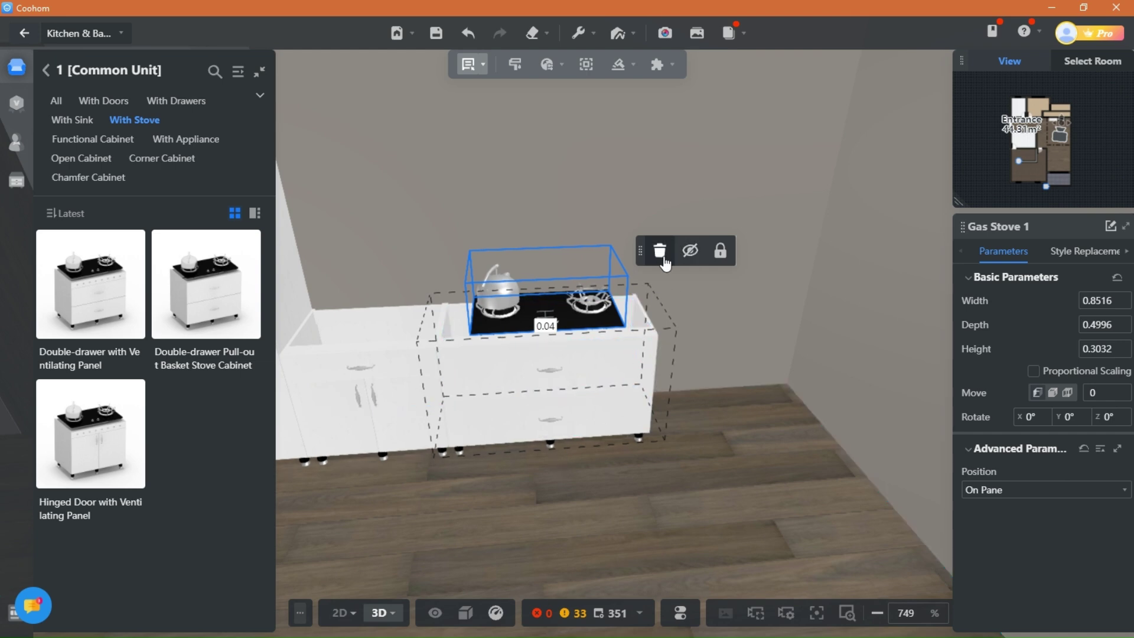
pyautogui.click(662, 260)
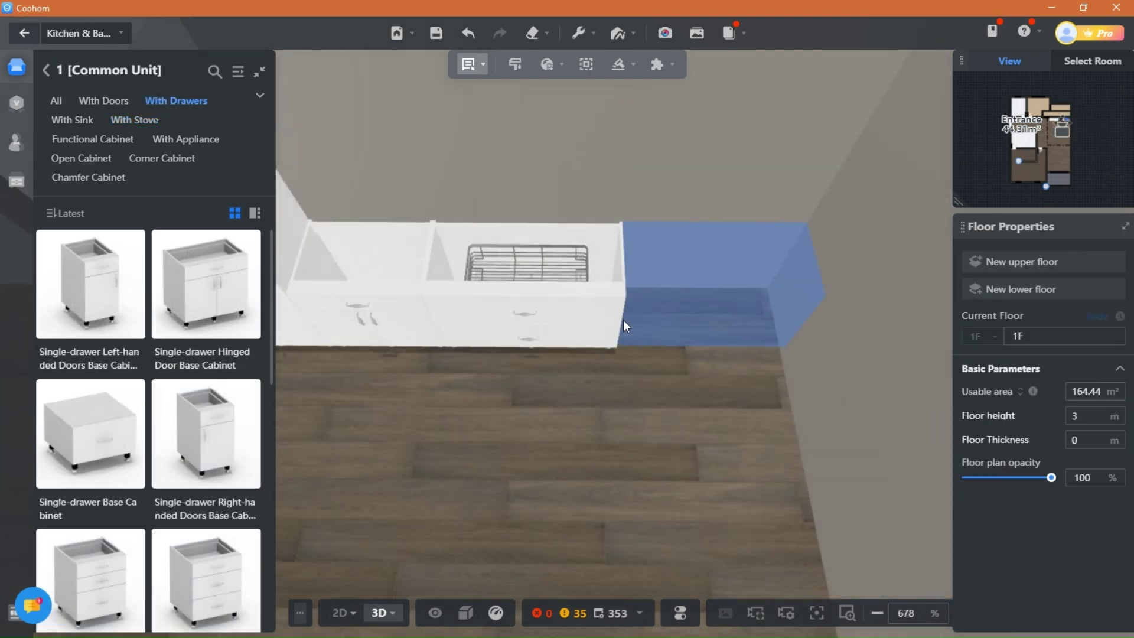
# - Place a Single-drawer Hinged Door Base Cabinet between the widened drawer cabinet and the side wall
pyautogui.click(623, 328)
pyautogui.moveTo(636, 435); pyautogui.dragTo(501, 440, button='right')
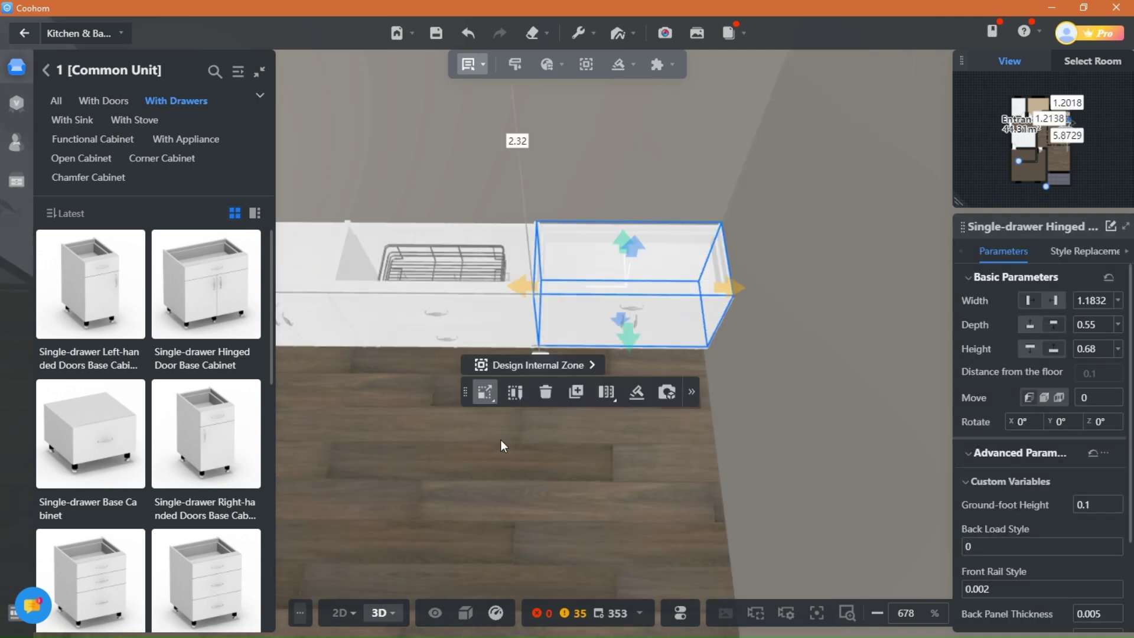
pyautogui.moveTo(501, 439); pyautogui.dragTo(594, 436)
# - Set the width of the single-drawer hinged door base cabinet to 0.8 m
pyautogui.click(342, 308)
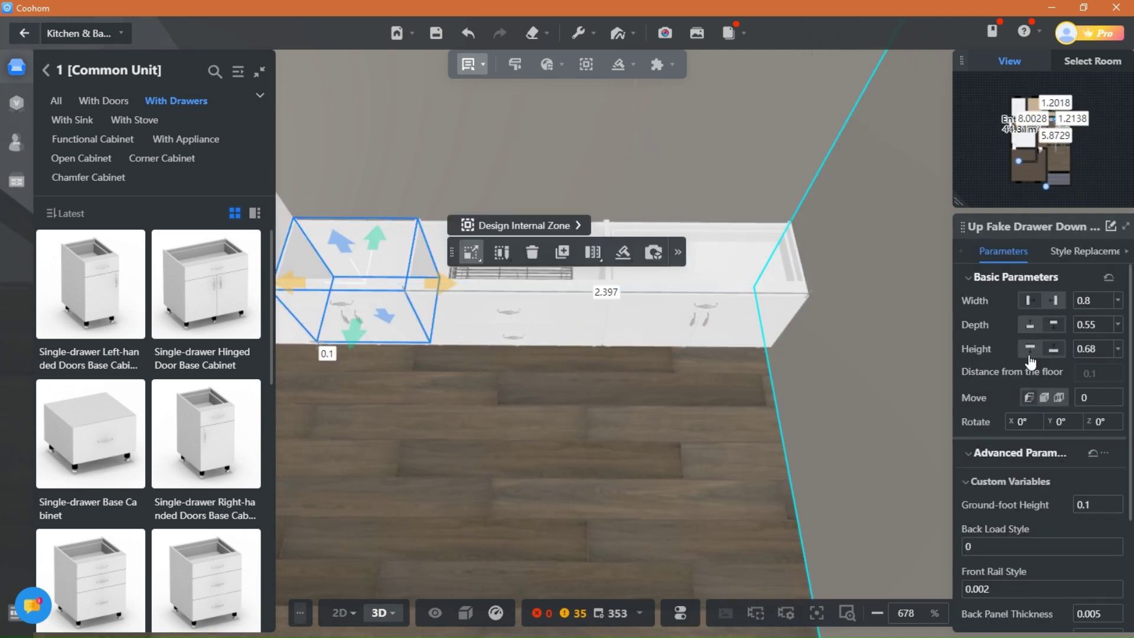
pyautogui.click(737, 309)
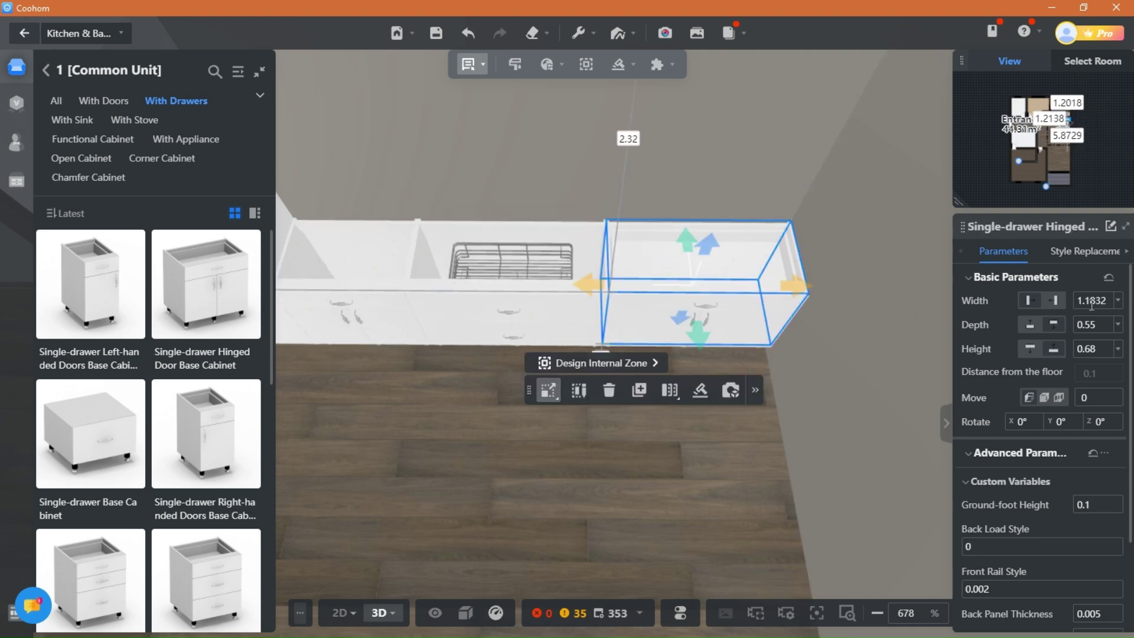
pyautogui.click(1117, 301)
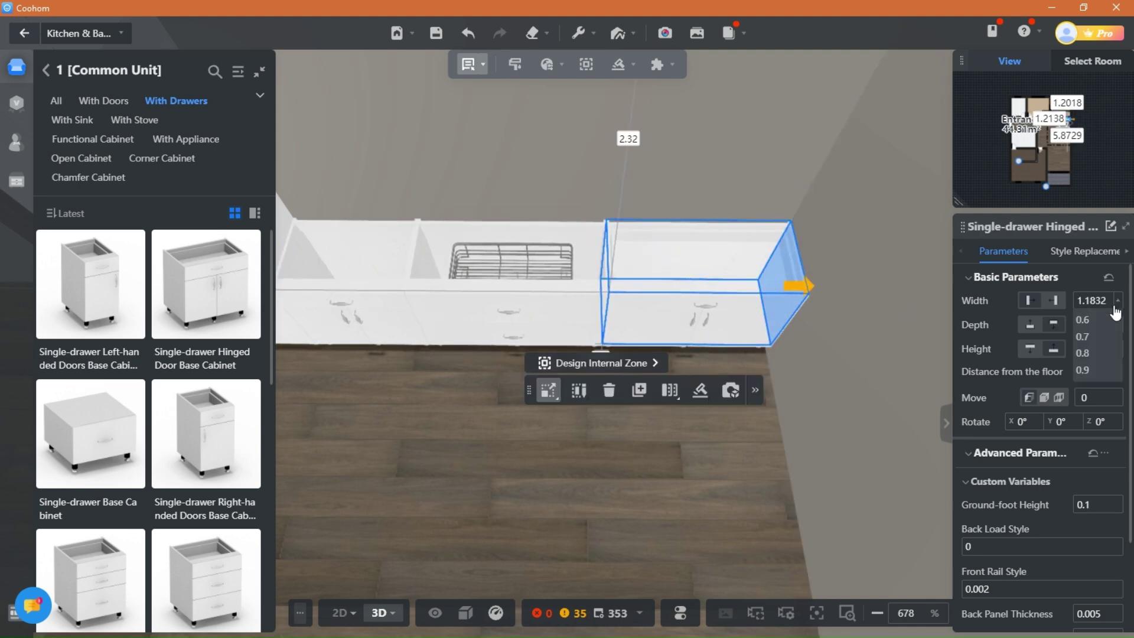
pyautogui.click(1090, 357)
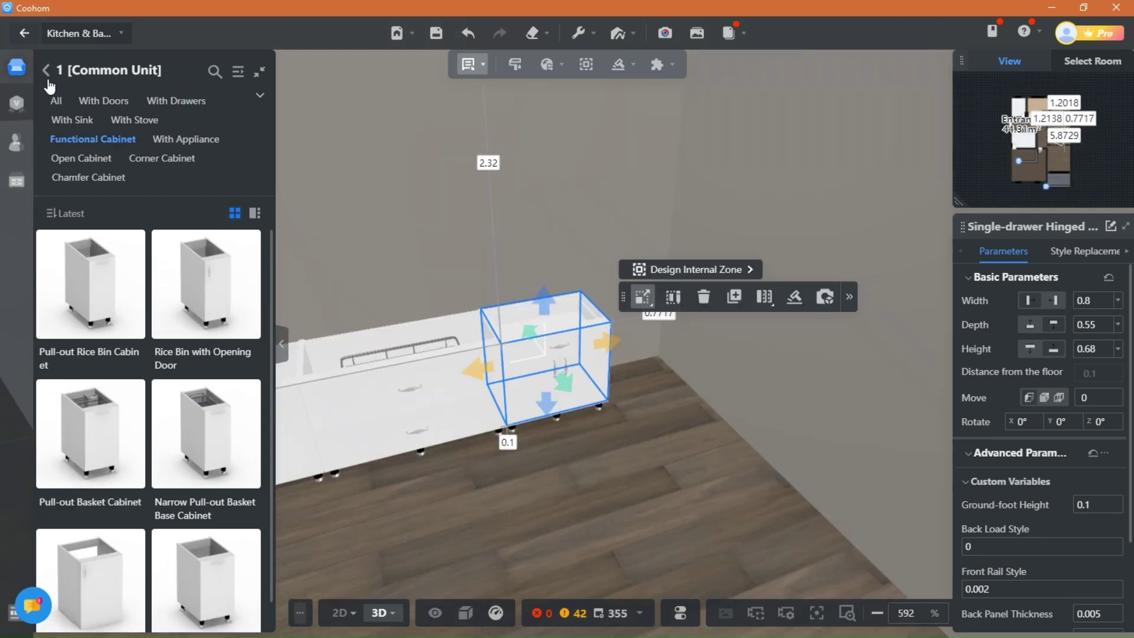
# - Place a Left Corner Hinged Door Base Cabinet in the room corner along the side wall and move the single-drawer cabinet about 0.15 m toward it
pyautogui.click(47, 74)
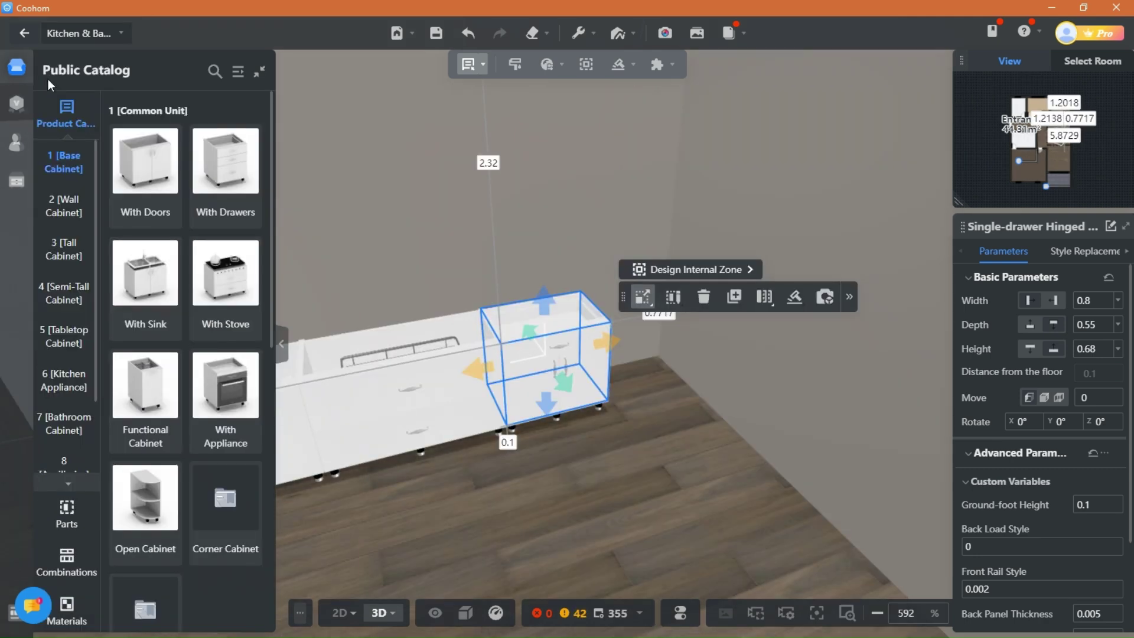
pyautogui.click(224, 539)
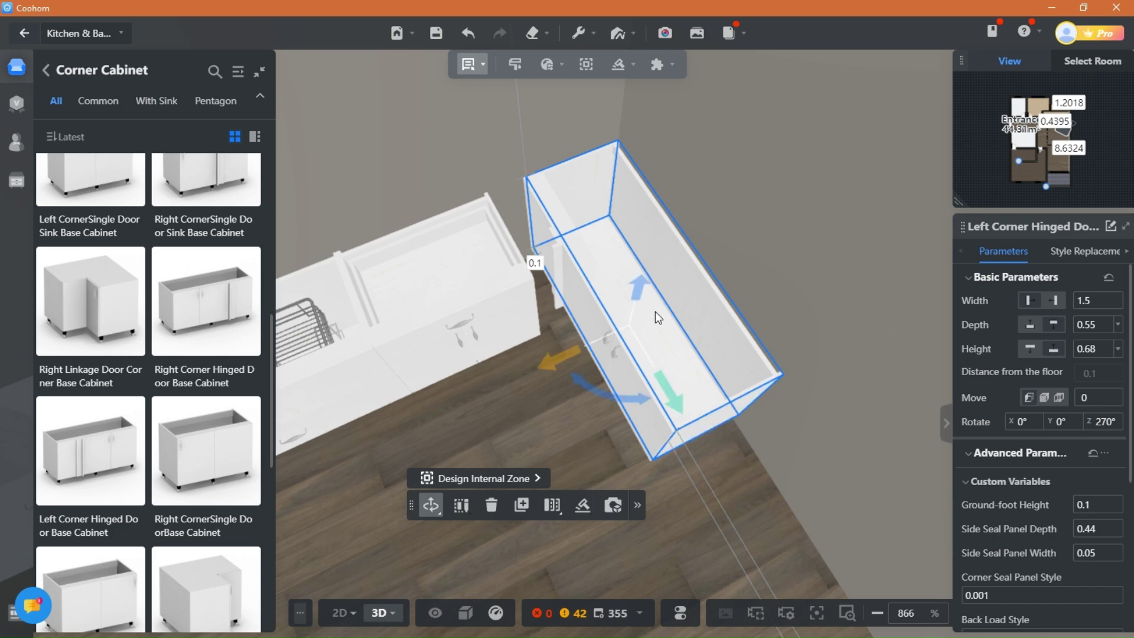
pyautogui.click(423, 338)
pyautogui.moveTo(416, 333); pyautogui.dragTo(459, 314)
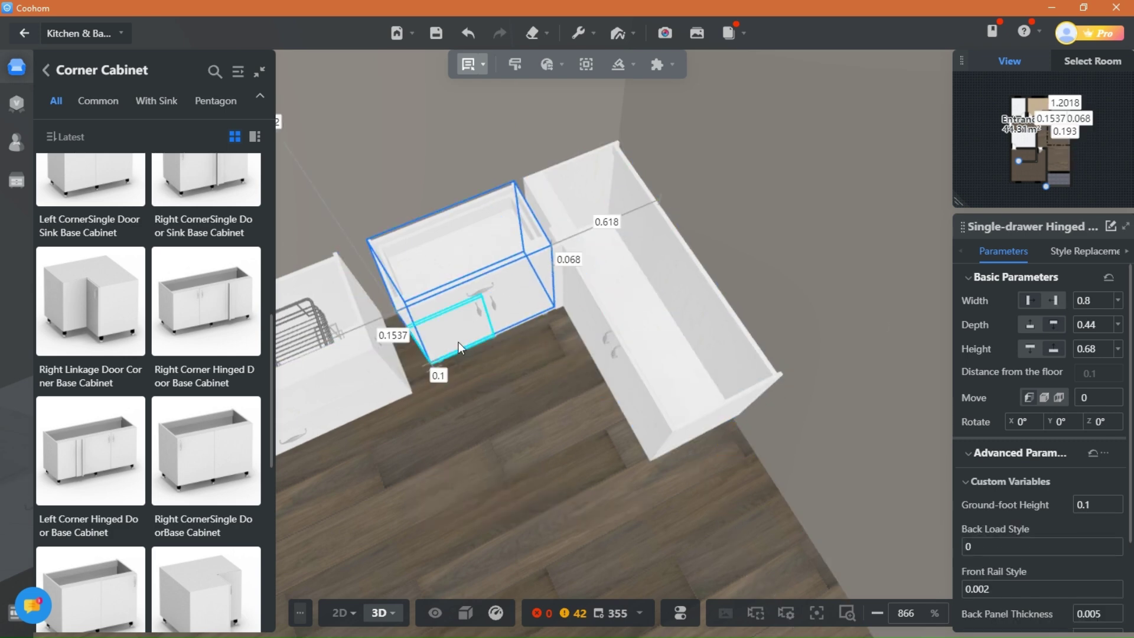
pyautogui.click(509, 278)
pyautogui.moveTo(477, 293); pyautogui.dragTo(560, 260)
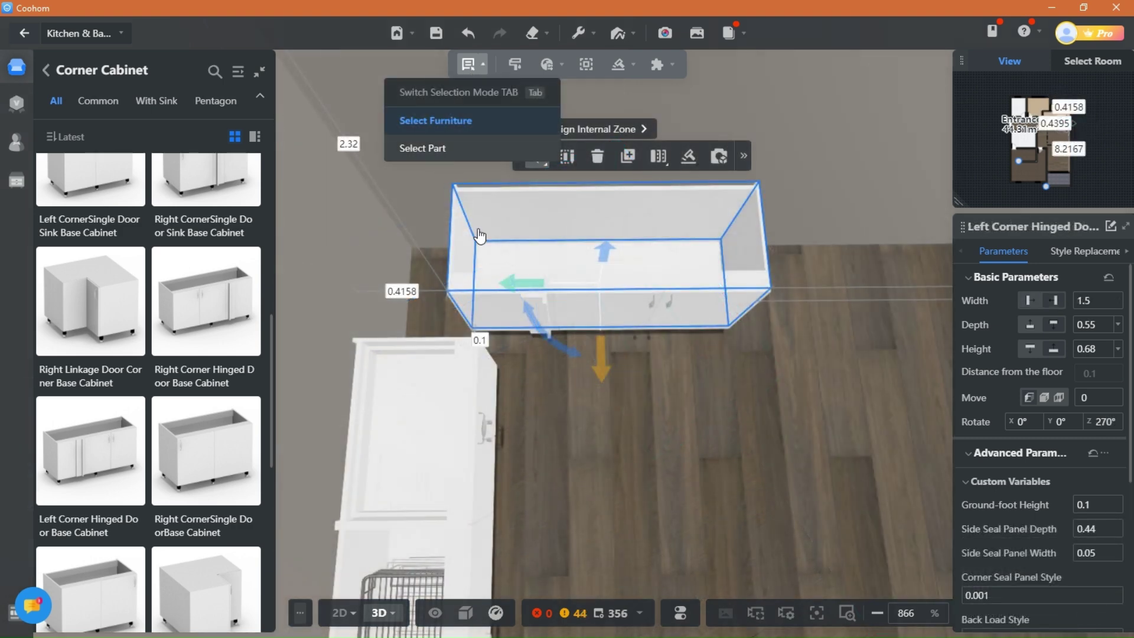
# - Set the depth of the corner cabinet's Base Cabinet Seal Panel part to 0.54 m, then return to whole-furniture selection
pyautogui.click(417, 149)
pyautogui.click(513, 314)
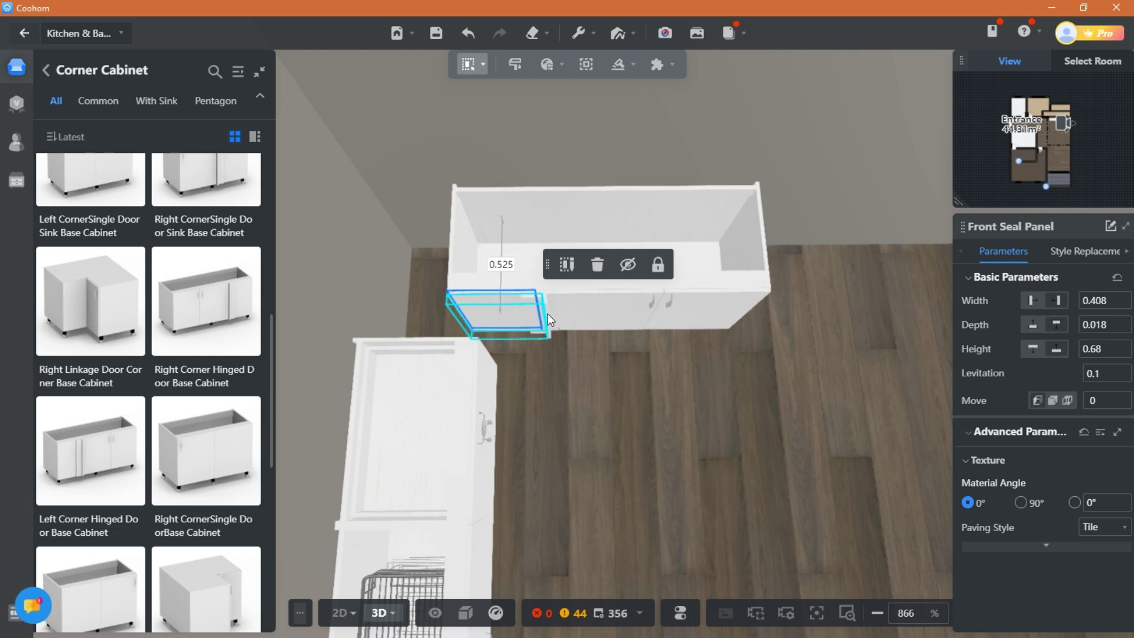
pyautogui.click(547, 314)
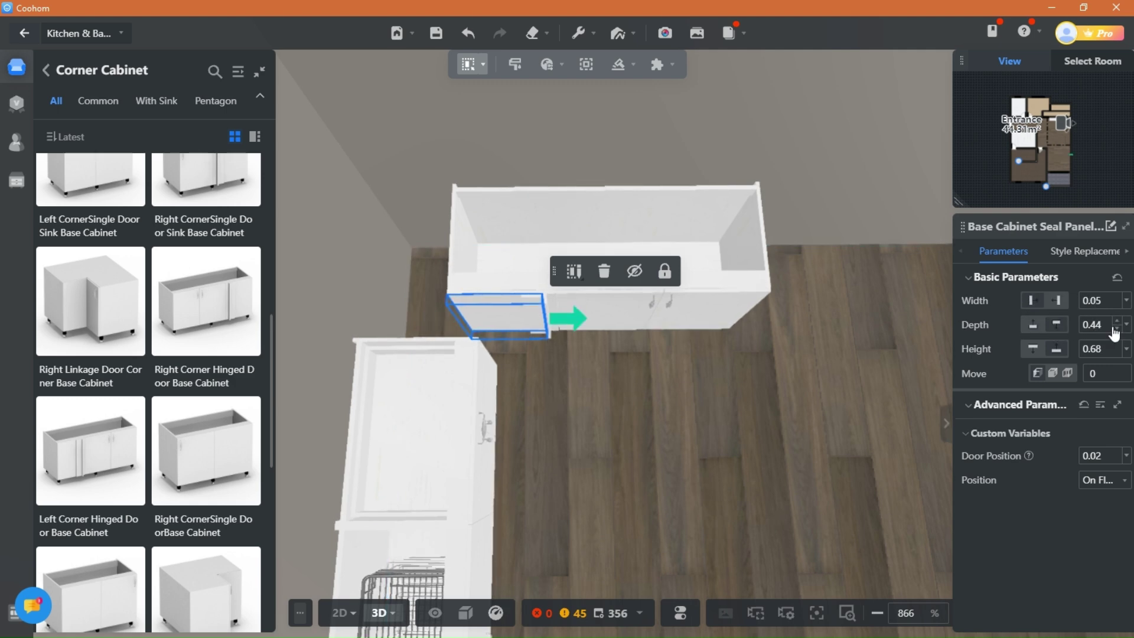
pyautogui.click(1118, 328)
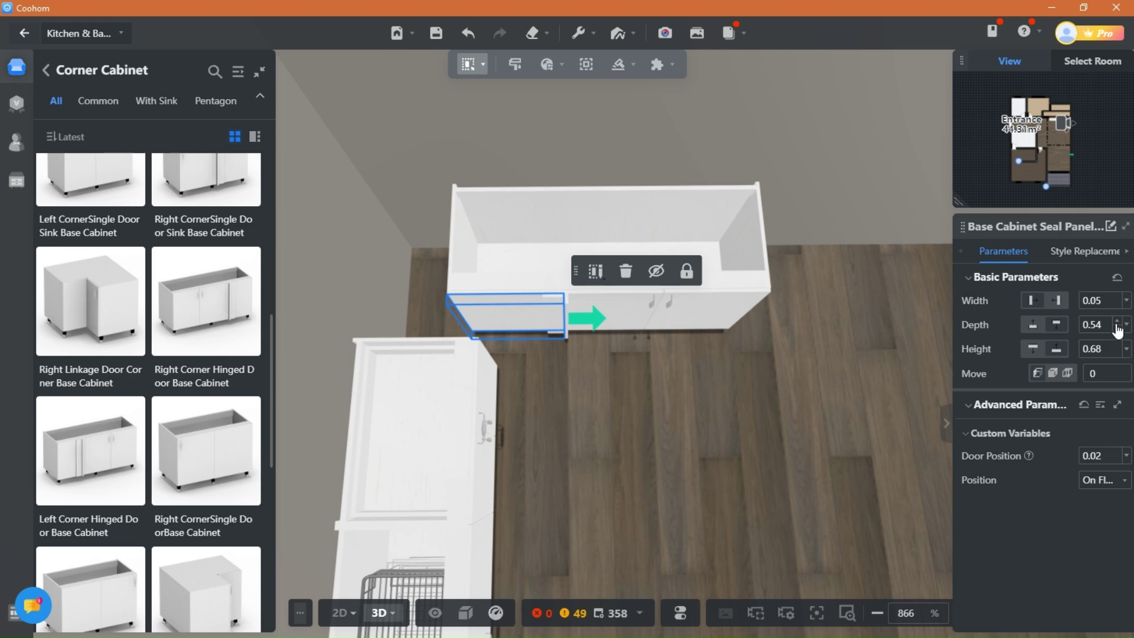
pyautogui.click(592, 343)
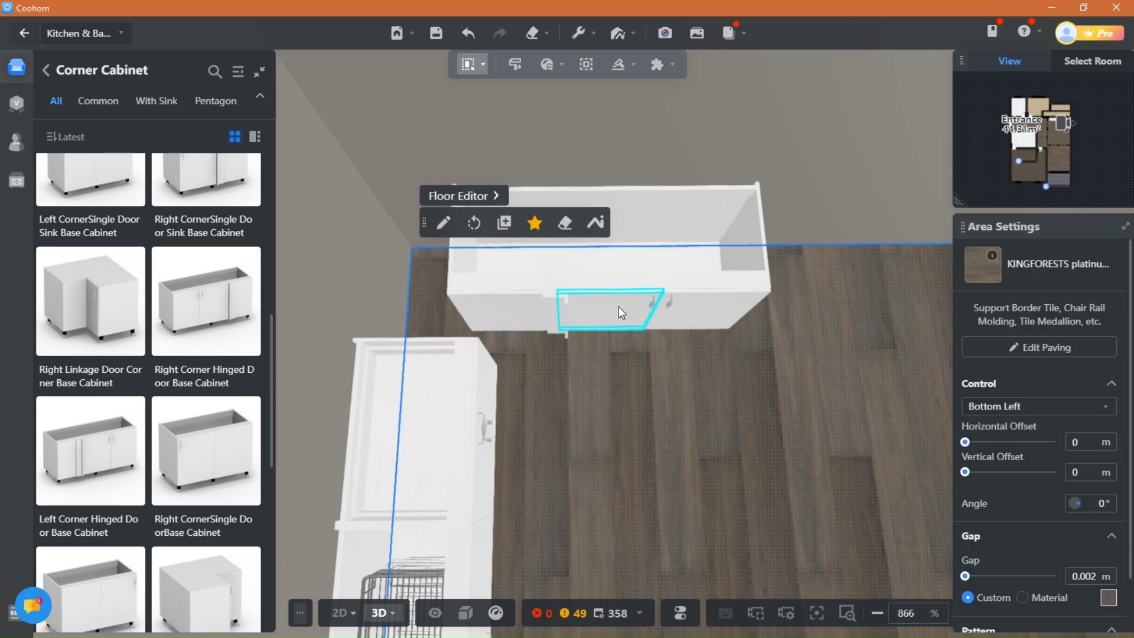
pyautogui.click(614, 308)
pyautogui.click(471, 63)
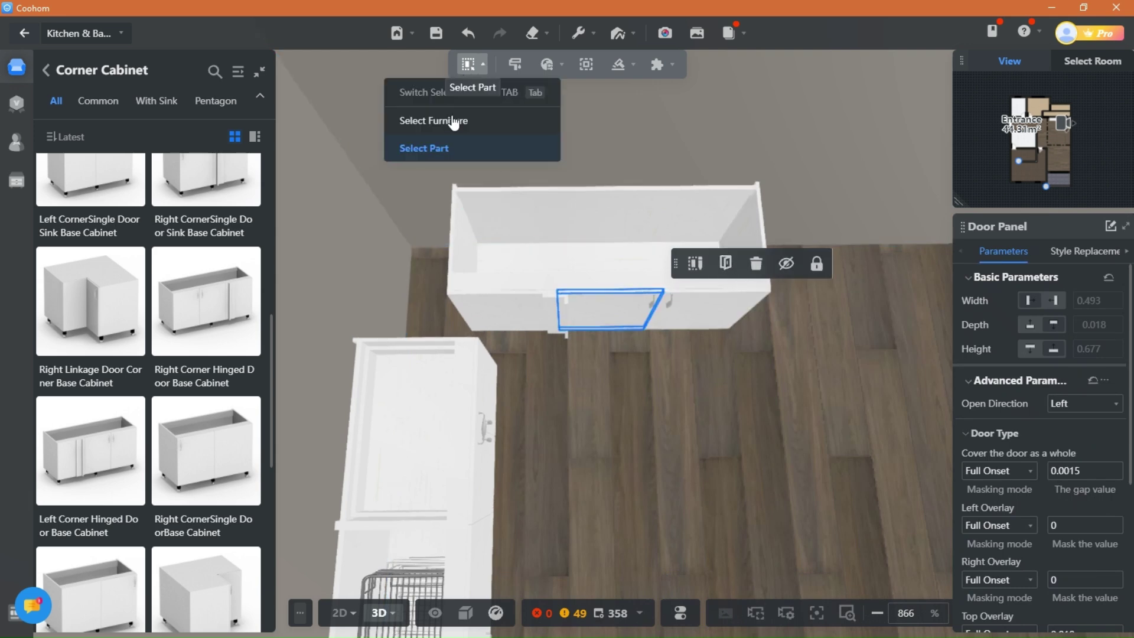
pyautogui.press('Tab')
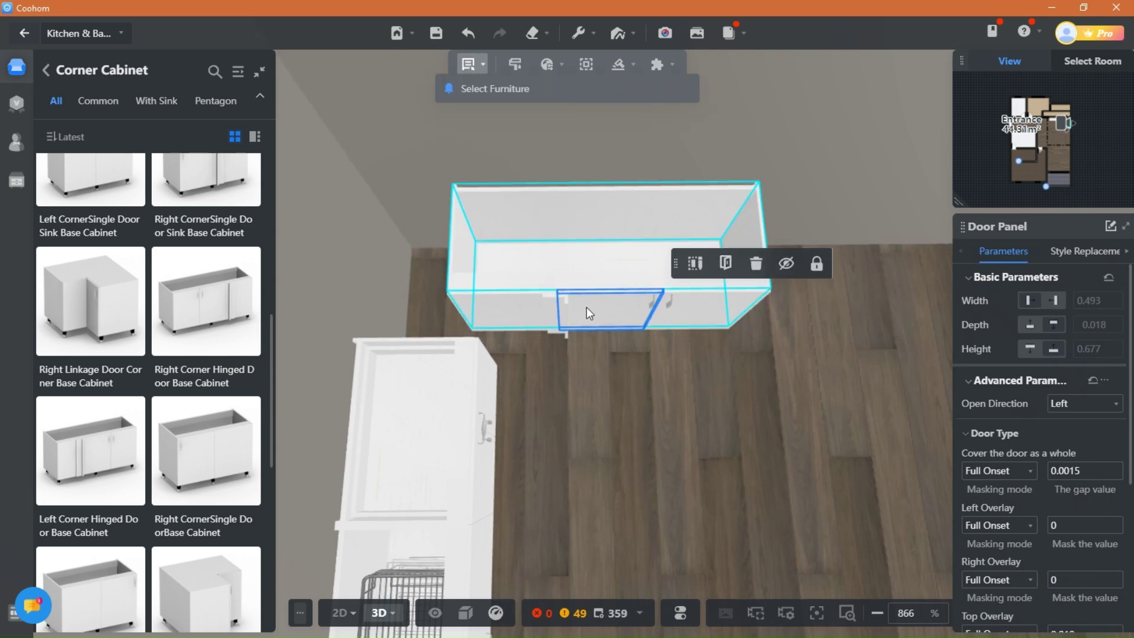
pyautogui.click(625, 258)
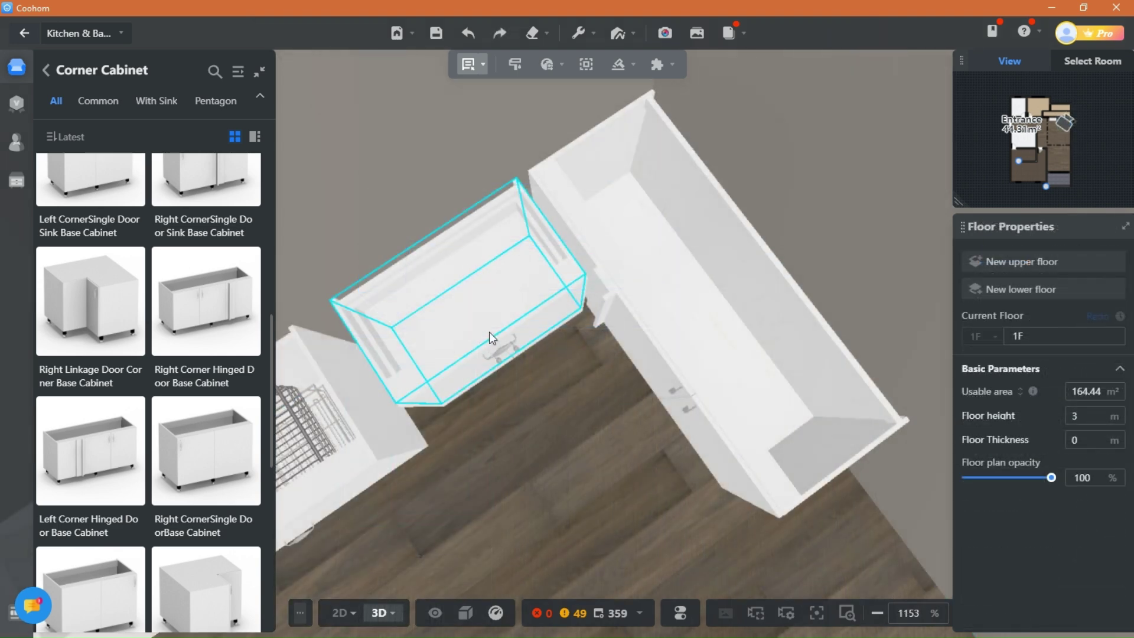
# - Move the single-drawer hinged door cabinet flush against the corner cabinet and set its depth to 0.54 m
pyautogui.click(488, 337)
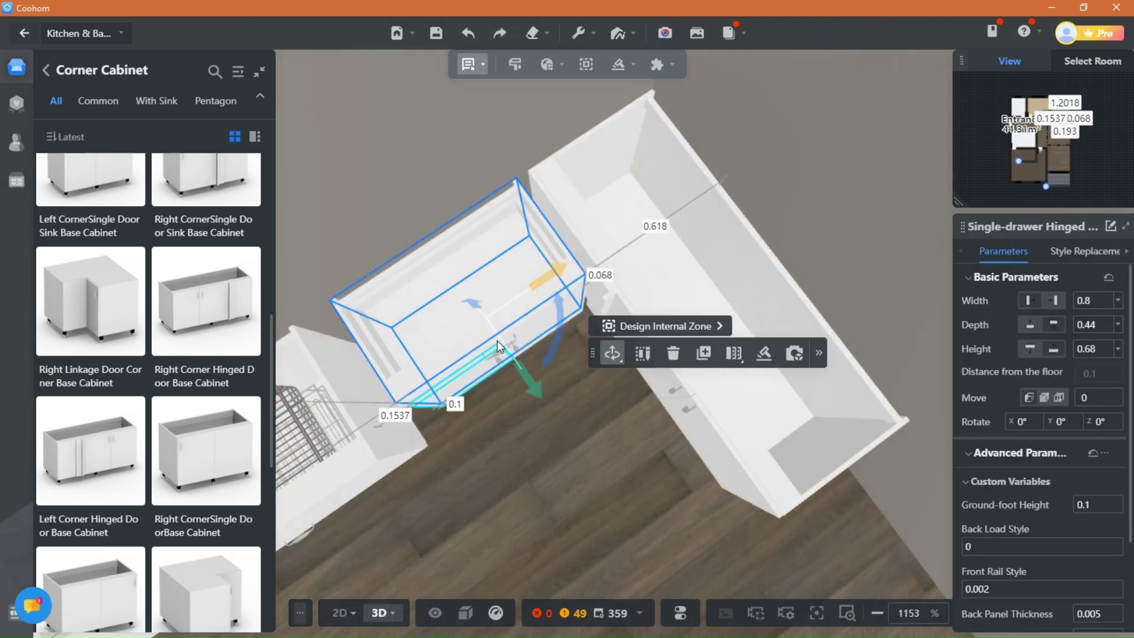
pyautogui.moveTo(557, 275); pyautogui.dragTo(576, 275)
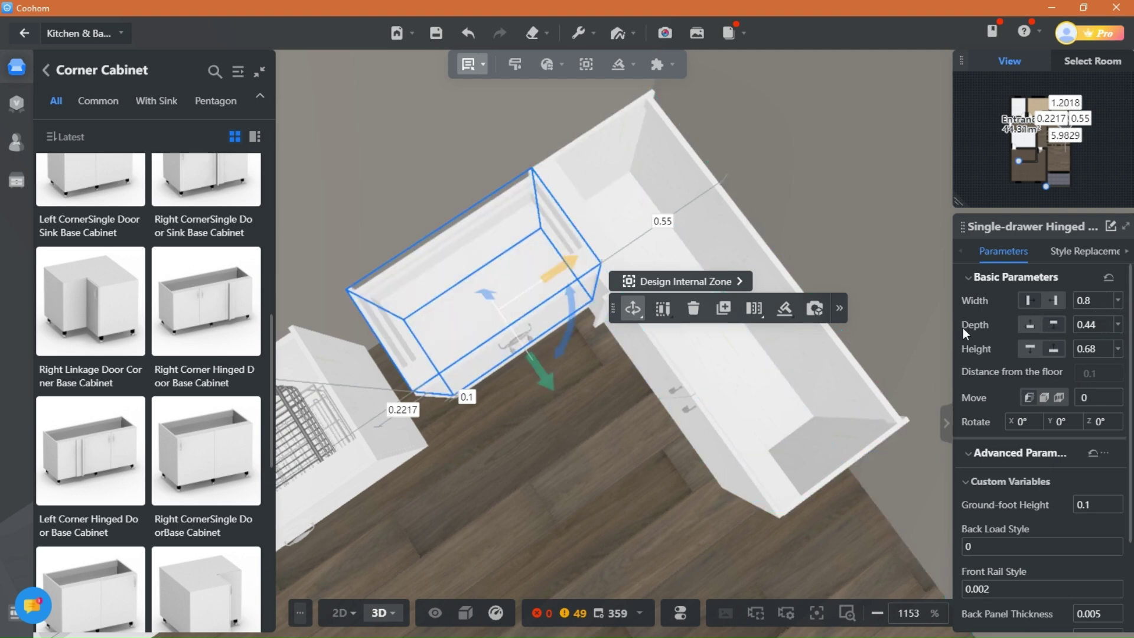
pyautogui.click(1108, 321)
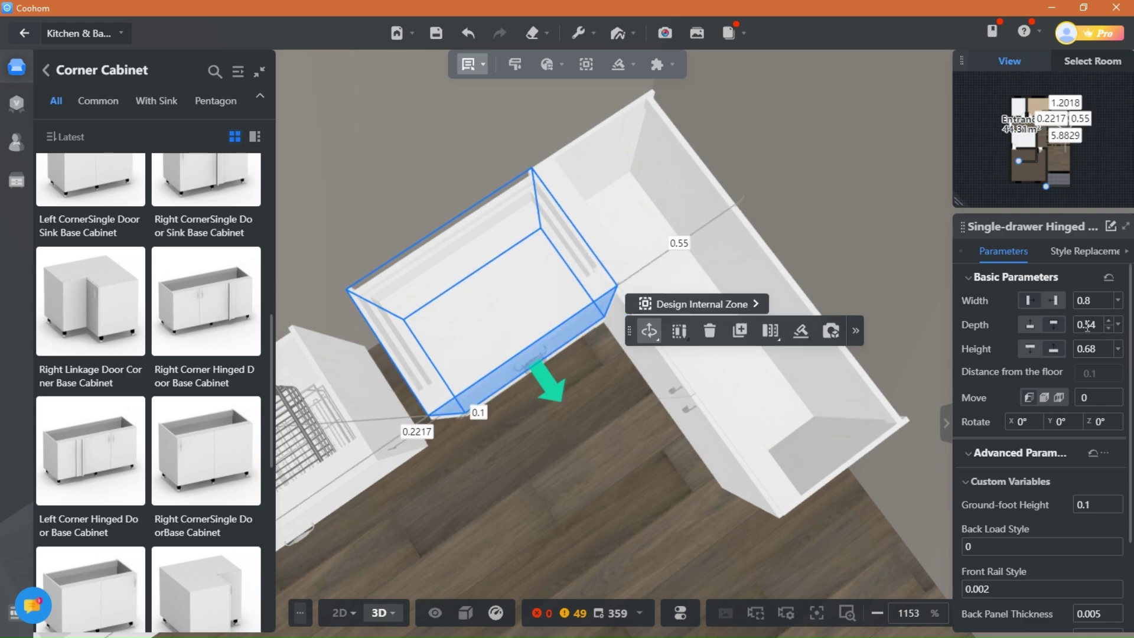
pyautogui.click(558, 517)
# - Move the drawer cabinet with the wire basket along the back wall against the single-drawer hinged door cabinet
pyautogui.moveTo(555, 520); pyautogui.dragTo(691, 423)
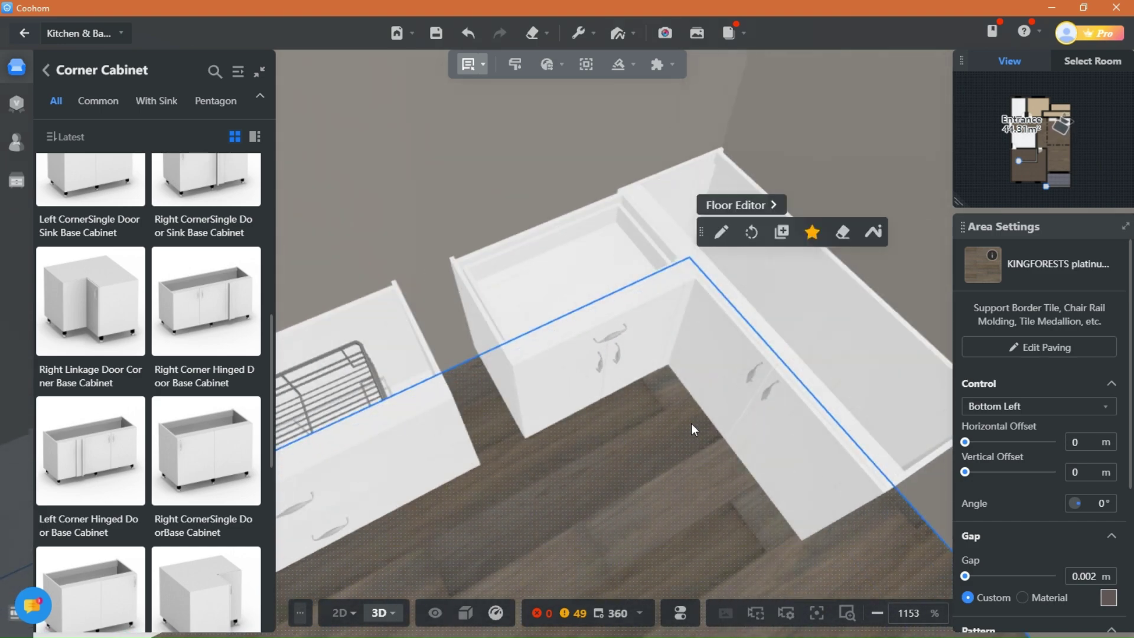
pyautogui.scroll(-3, 691, 423)
pyautogui.moveTo(647, 469); pyautogui.dragTo(565, 406)
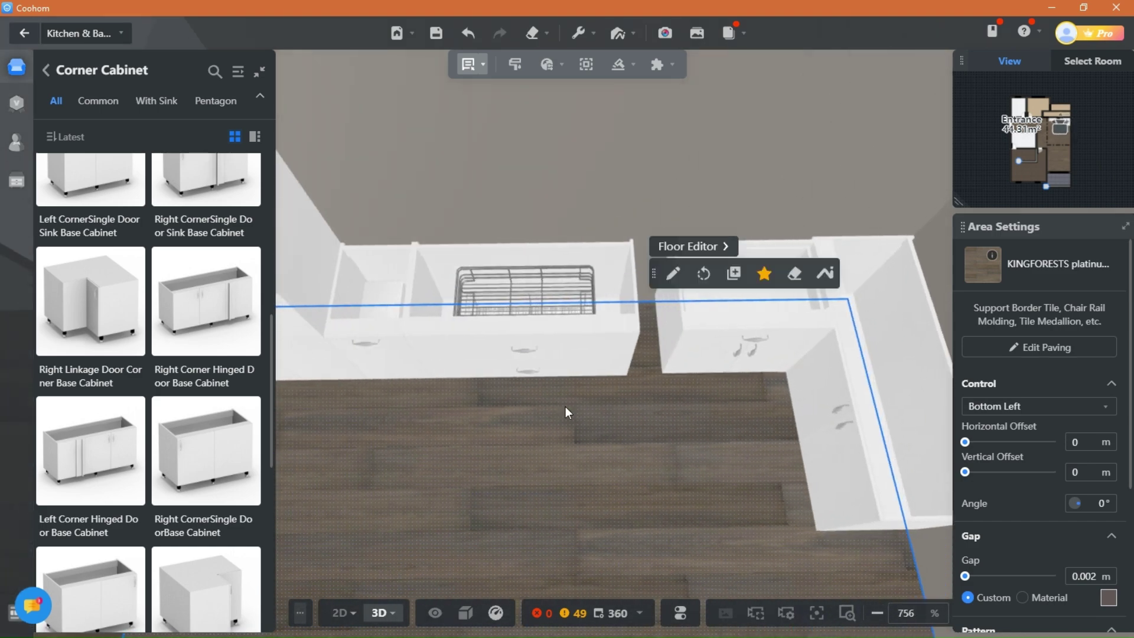
pyautogui.click(481, 354)
pyautogui.moveTo(480, 354); pyautogui.dragTo(496, 368)
pyautogui.click(415, 455)
# - Shift the narrow rice bin cabinet and the tall hinged-door cabinet along the back wall to close the gaps beside the drawer cabinet
pyautogui.moveTo(415, 455); pyautogui.dragTo(629, 427, button='right')
pyautogui.click(452, 348)
pyautogui.click(516, 335)
pyautogui.click(470, 341)
pyautogui.click(530, 327)
pyautogui.moveTo(534, 477); pyautogui.dragTo(561, 485, button='right')
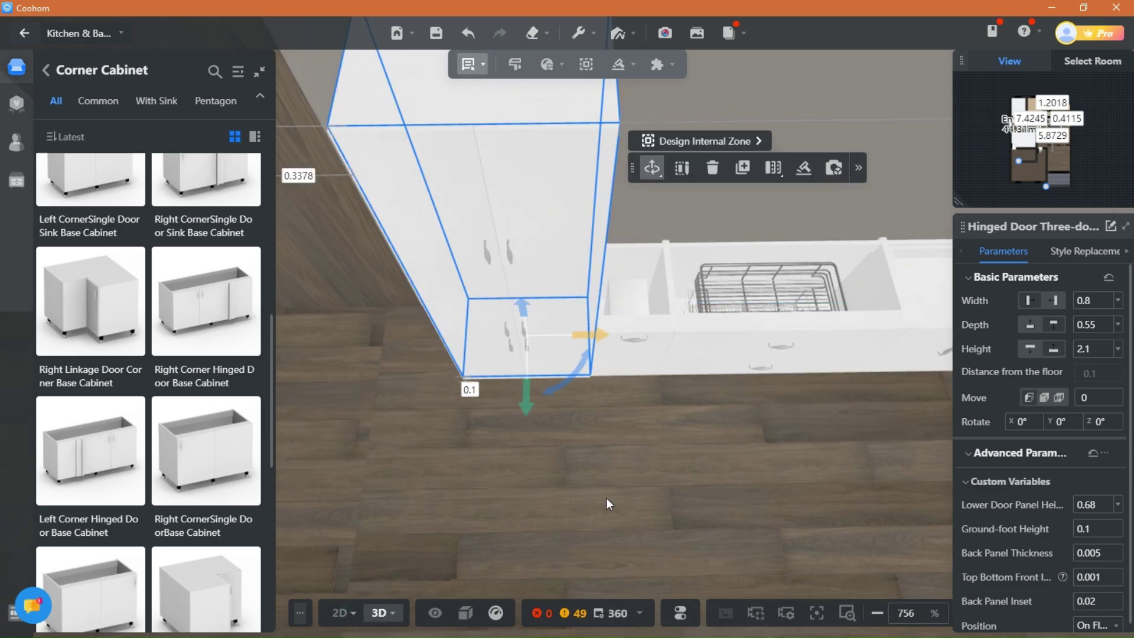
pyautogui.moveTo(641, 397); pyautogui.dragTo(540, 341, button='right')
pyautogui.scroll(-1, 570, 367)
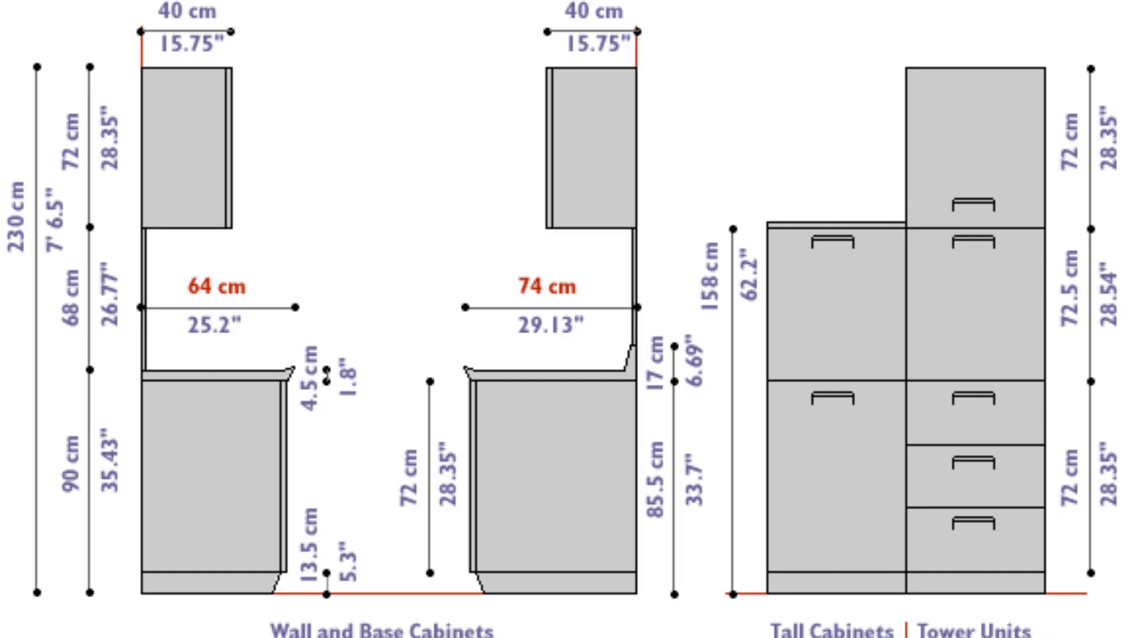
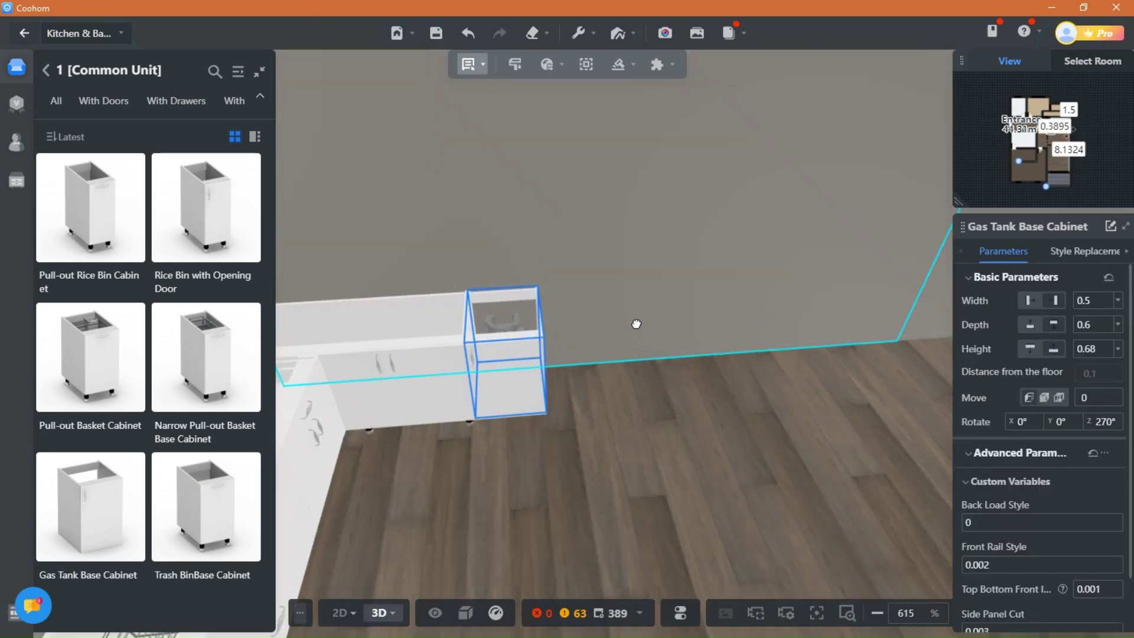
# - Inspect the base cabinet run from the gas tank cabinet to the rice container inside the narrow cabinet beside the tall unit
pyautogui.scroll(3, 616, 440)
pyautogui.moveTo(617, 440); pyautogui.dragTo(643, 509)
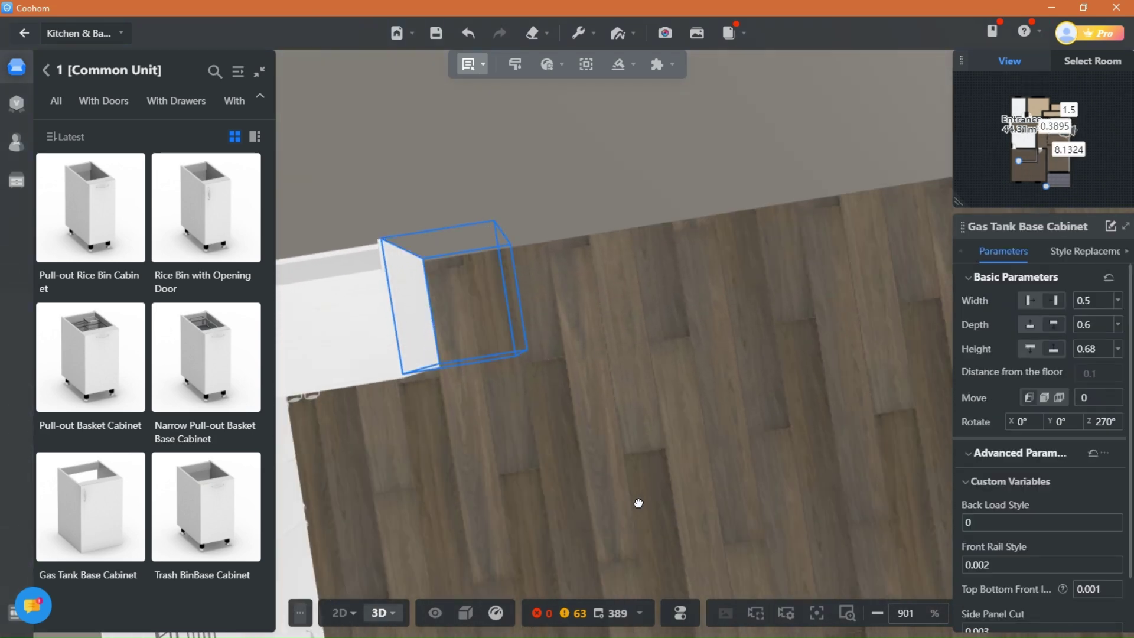
pyautogui.moveTo(504, 434); pyautogui.dragTo(498, 390)
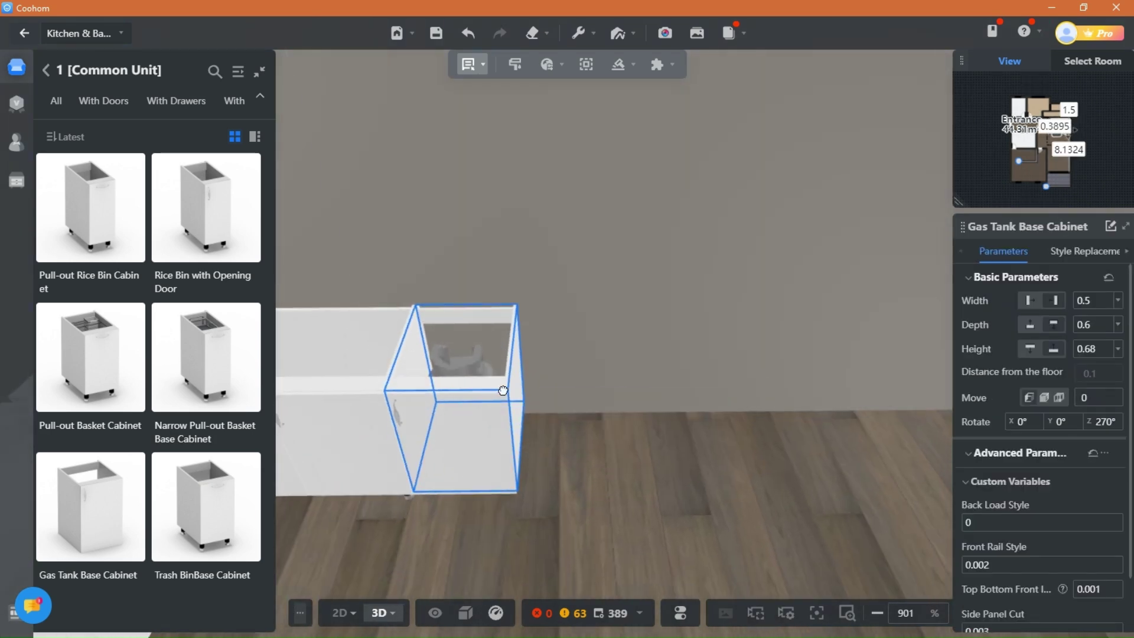
pyautogui.moveTo(602, 498); pyautogui.dragTo(633, 463, button='right')
pyautogui.scroll(-3, 633, 463)
pyautogui.moveTo(563, 455); pyautogui.dragTo(511, 549)
pyautogui.scroll(2, 506, 533)
pyautogui.scroll(4, 487, 413)
pyautogui.moveTo(488, 481); pyautogui.dragTo(496, 532)
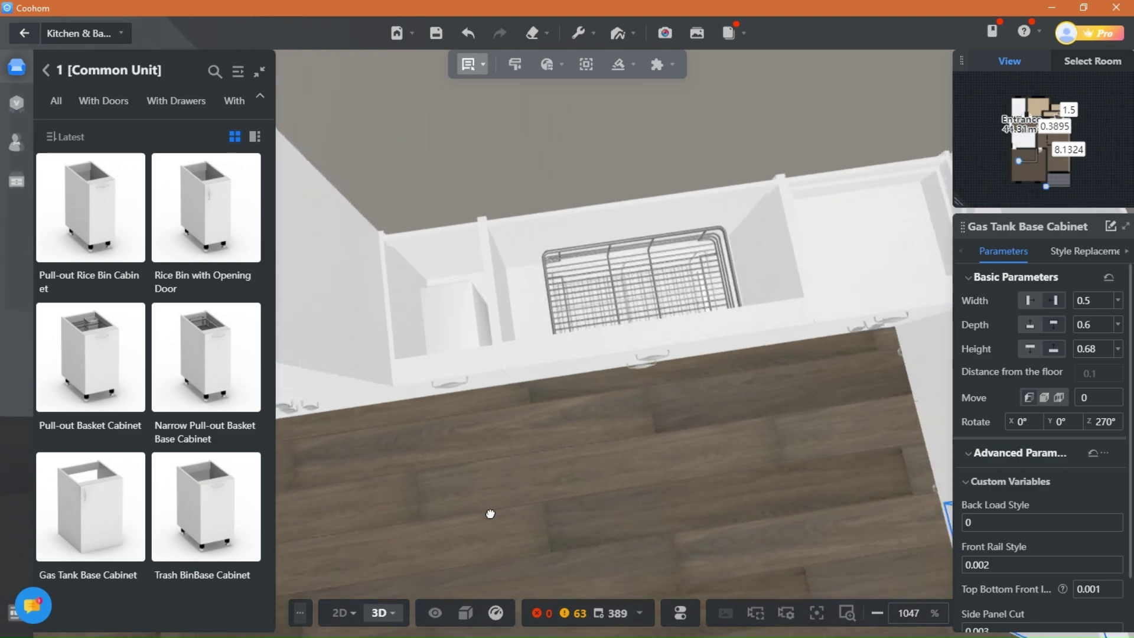
pyautogui.click(456, 318)
pyautogui.click(473, 317)
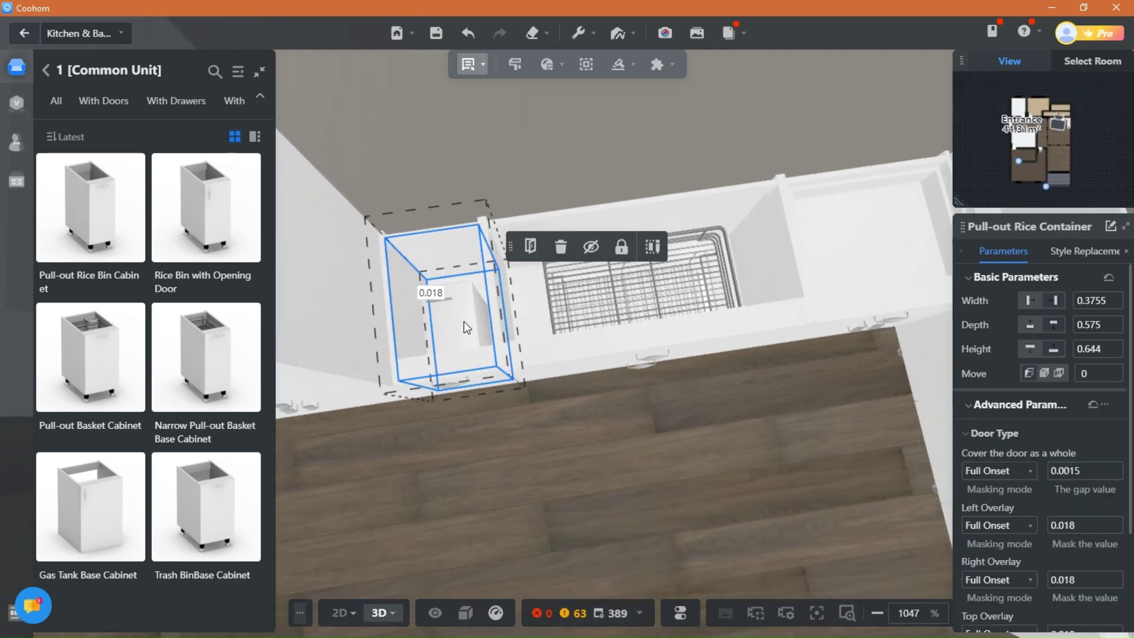
pyautogui.moveTo(597, 518); pyautogui.dragTo(695, 532)
pyautogui.click(696, 532)
# - Delete the gas bottle part from inside the Gas Tank Base Cabinet at the end of the side-wall run
pyautogui.moveTo(674, 478); pyautogui.dragTo(526, 427, button='right')
pyautogui.scroll(-3, 526, 427)
pyautogui.moveTo(526, 428); pyautogui.dragTo(655, 485)
pyautogui.moveTo(802, 478); pyautogui.dragTo(561, 452, button='right')
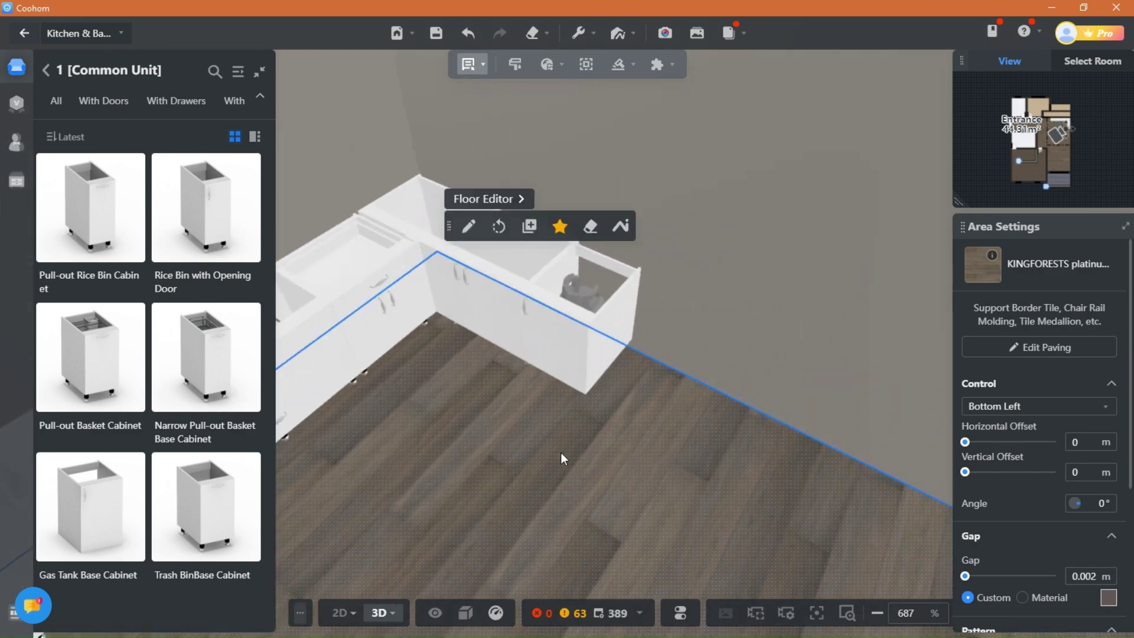
pyautogui.moveTo(561, 453); pyautogui.dragTo(687, 448)
pyautogui.scroll(3, 688, 448)
pyautogui.moveTo(561, 452); pyautogui.dragTo(502, 448, button='right')
pyautogui.click(482, 64)
pyautogui.click(415, 147)
pyautogui.click(423, 281)
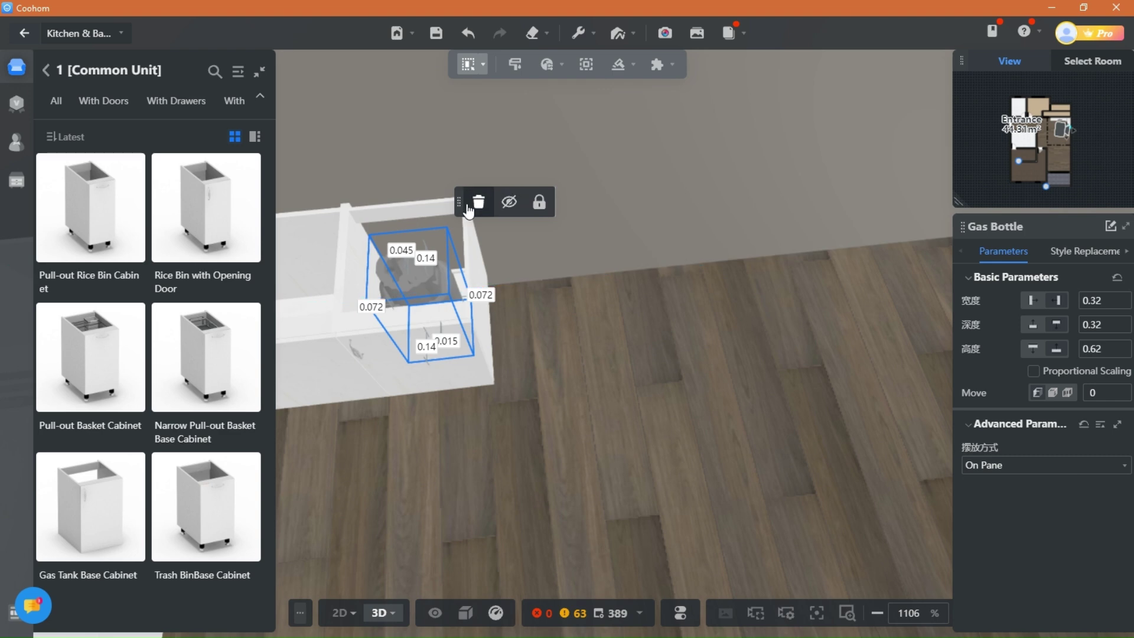
pyautogui.press('Delete')
pyautogui.moveTo(531, 355); pyautogui.dragTo(496, 381)
pyautogui.moveTo(475, 431)
pyautogui.mouseDown()
pyautogui.moveTo(476, 382)
pyautogui.moveTo(477, 427)
pyautogui.mouseUp()
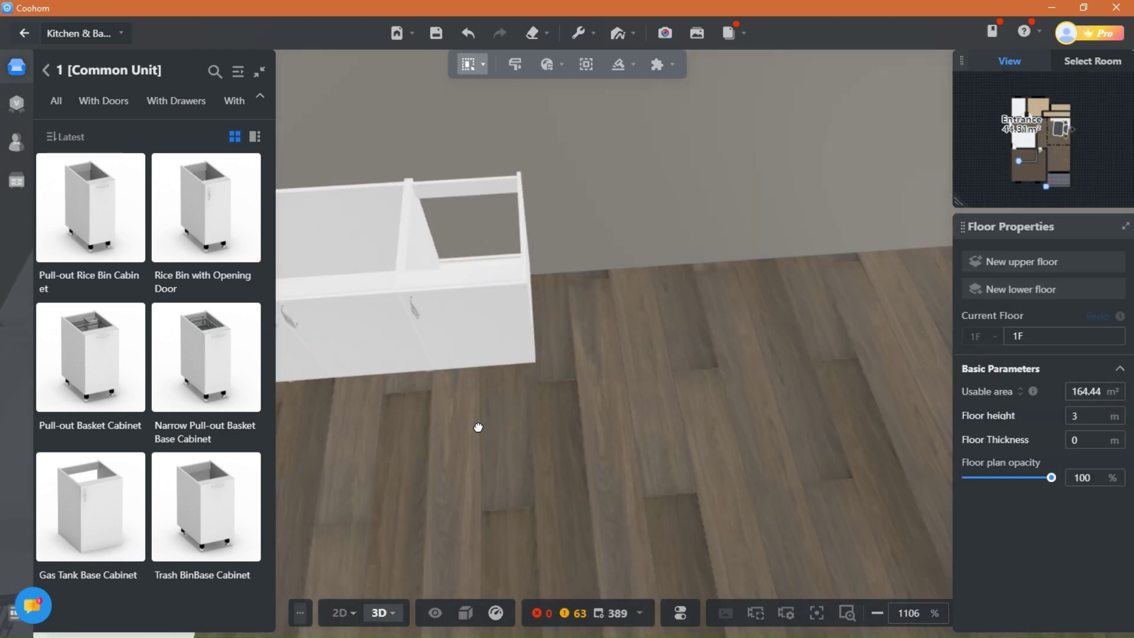
# - Stretch the Gas Tank Base Cabinet along the side wall to a width of about 0.62 m
pyautogui.click(47, 71)
pyautogui.click(483, 327)
pyautogui.click(472, 63)
pyautogui.click(459, 122)
pyautogui.click(498, 297)
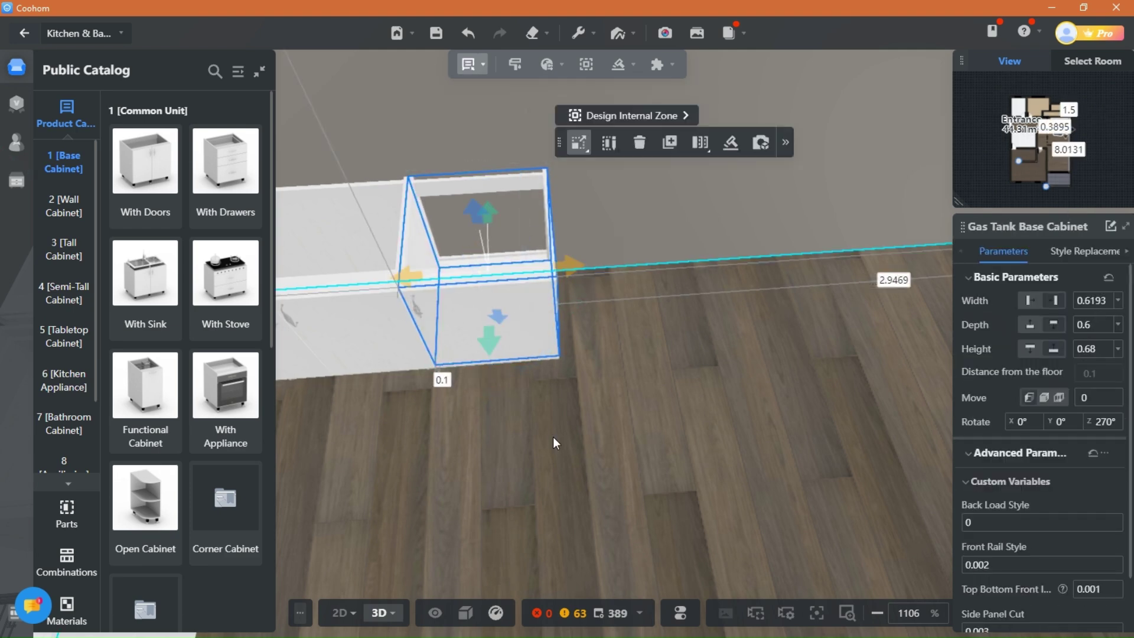
pyautogui.scroll(-3, 531, 452)
pyautogui.click(506, 467)
# - Place a Double-drawer Sink Base Cabinet along the side wall, adjoining the open end of the gas tank cabinet
pyautogui.scroll(-5, 503, 406)
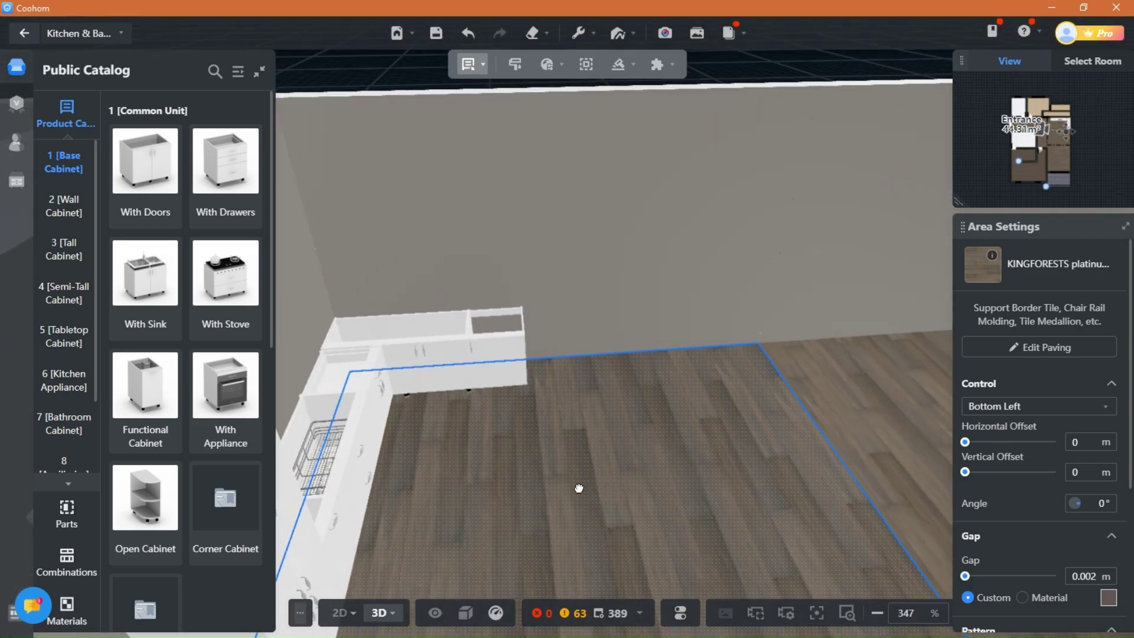
pyautogui.scroll(2, 581, 461)
pyautogui.click(145, 280)
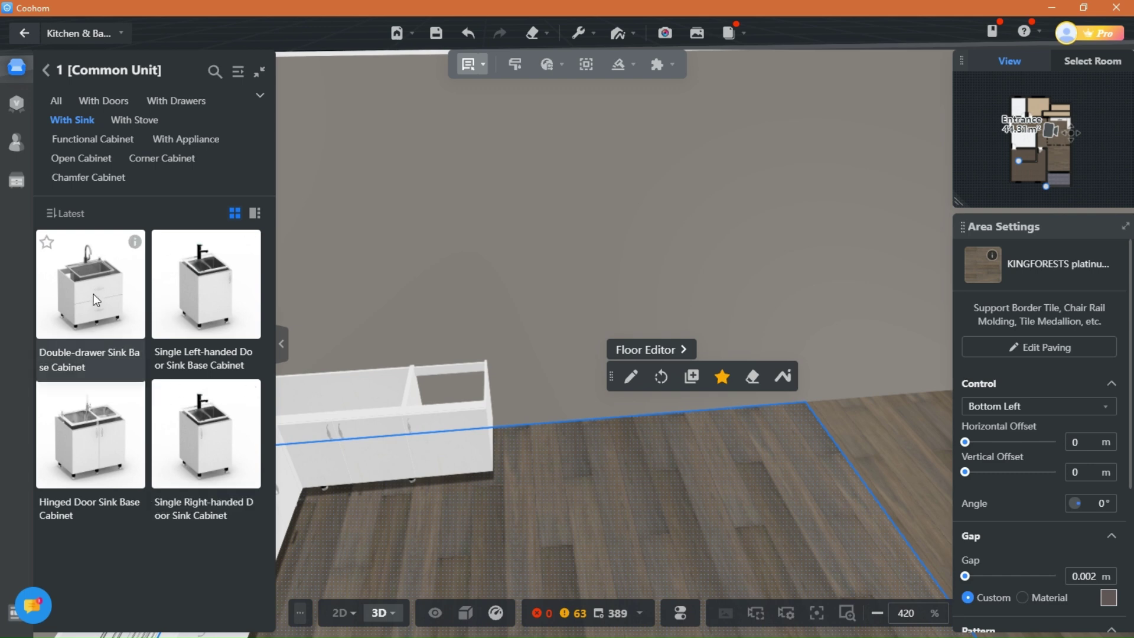
pyautogui.click(101, 307)
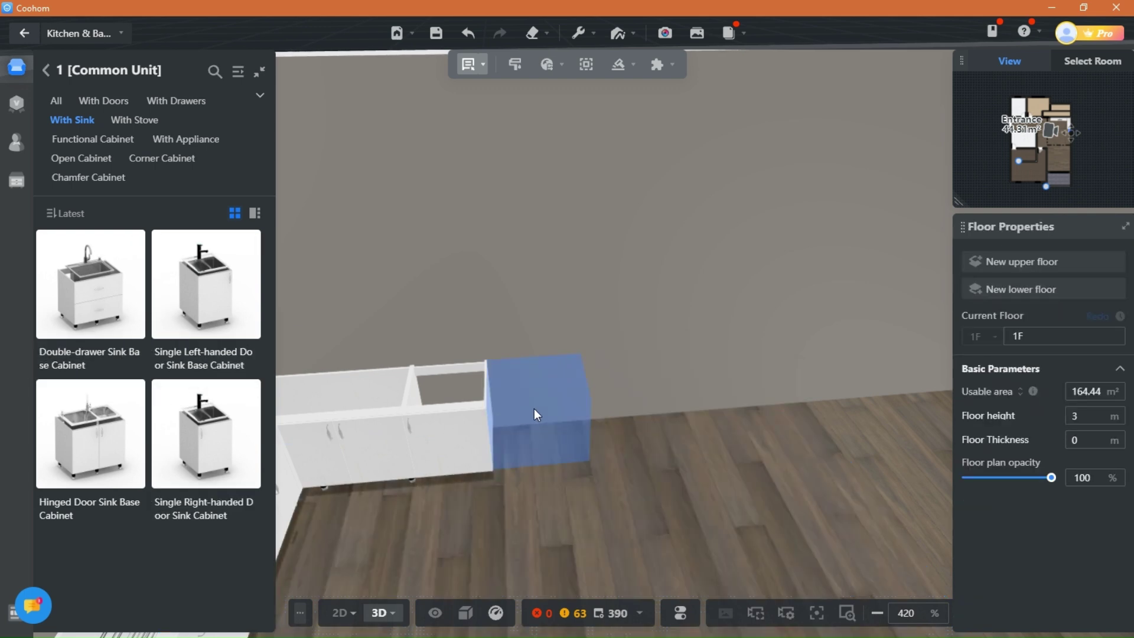
pyautogui.click(534, 408)
# - Place a Pull-out Rice Bin Cabinet directly beside the sink base cabinet at the end of the side-wall run
pyautogui.scroll(3, 533, 470)
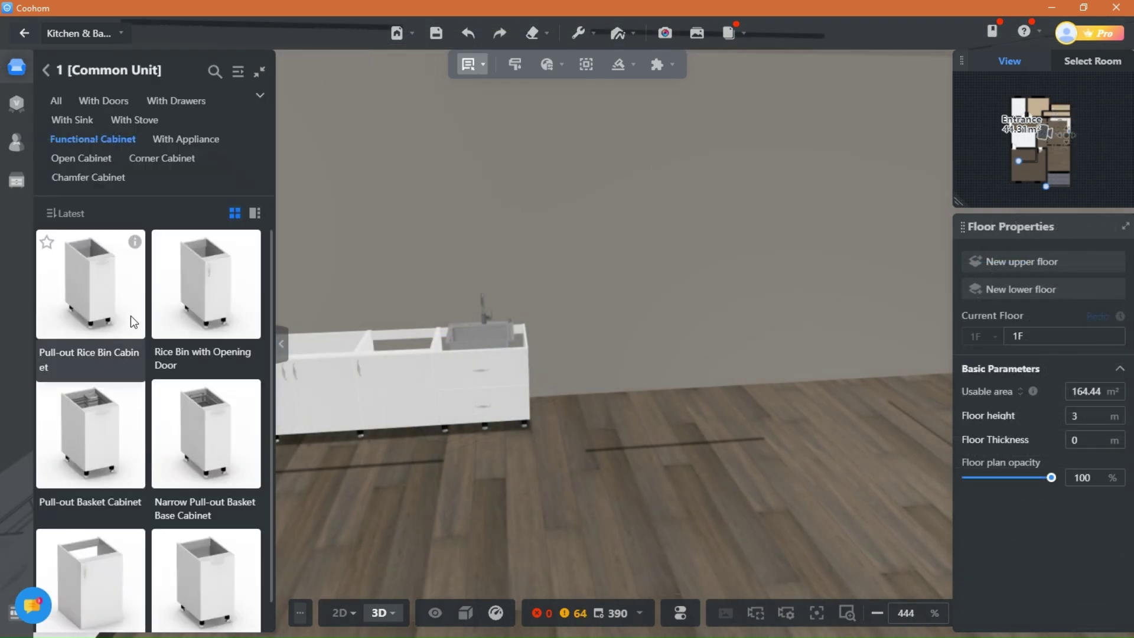
pyautogui.click(561, 403)
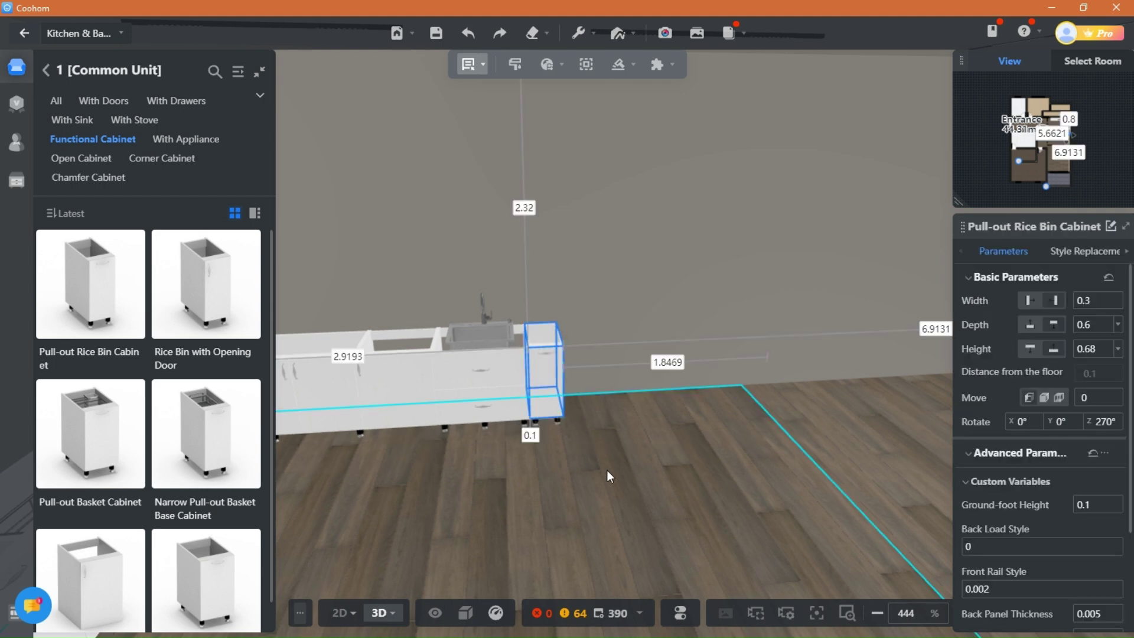
pyautogui.scroll(3, 527, 499)
pyautogui.scroll(1, 497, 538)
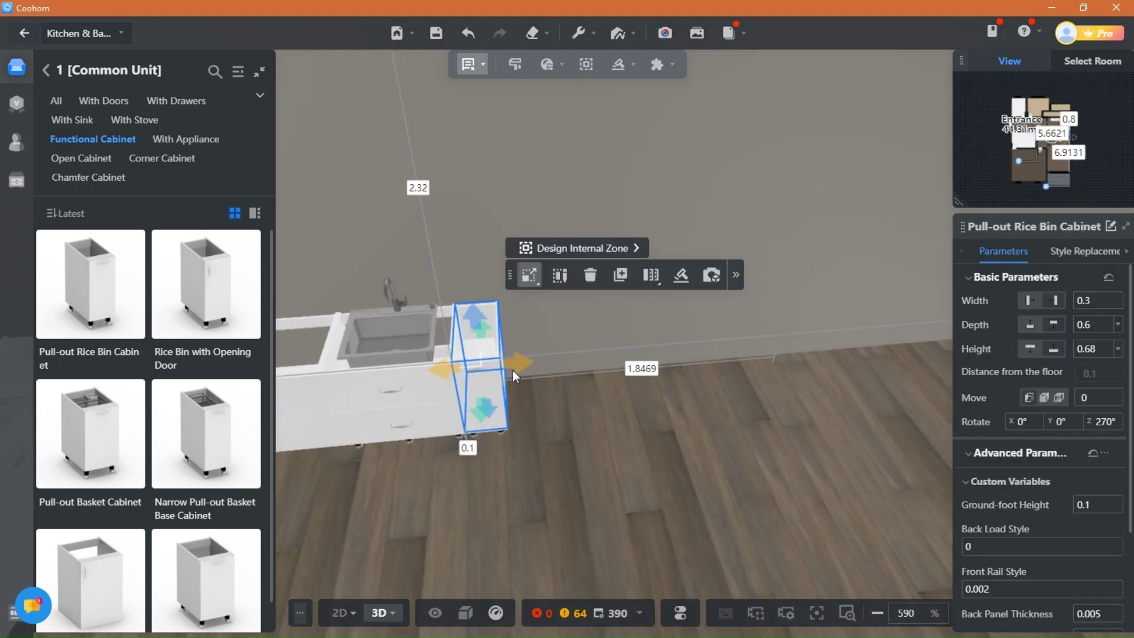
# - Widen the Pull-out Rice Bin Cabinet by scaling its free side away from the sink cabinet
pyautogui.click(529, 274)
pyautogui.click(523, 360)
pyautogui.click(529, 275)
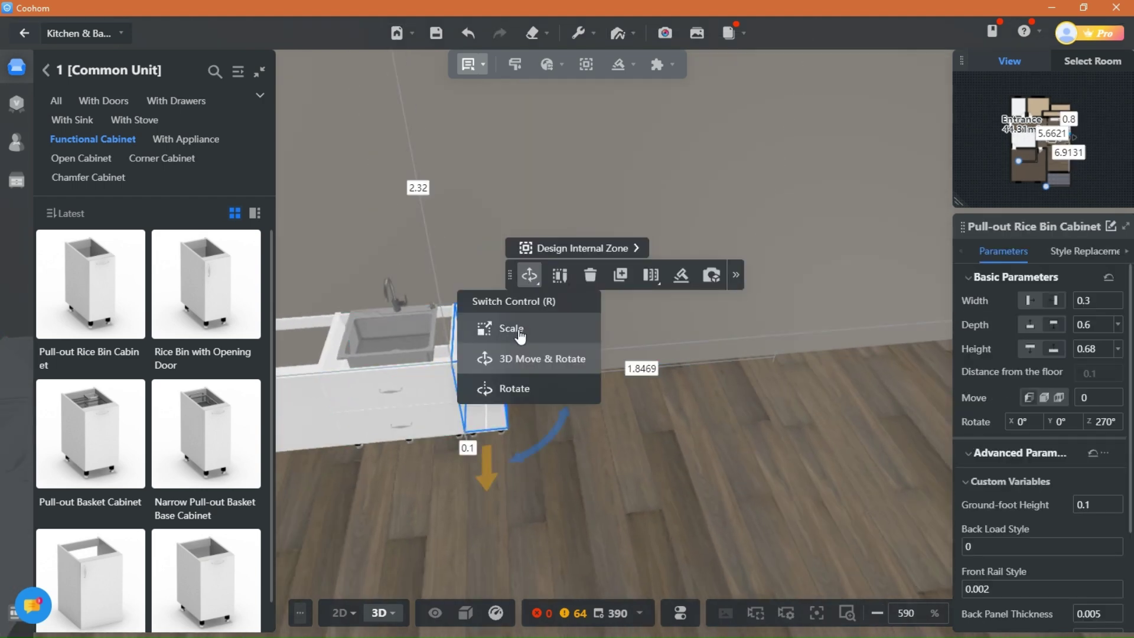
pyautogui.click(511, 328)
pyautogui.moveTo(516, 362); pyautogui.dragTo(536, 363)
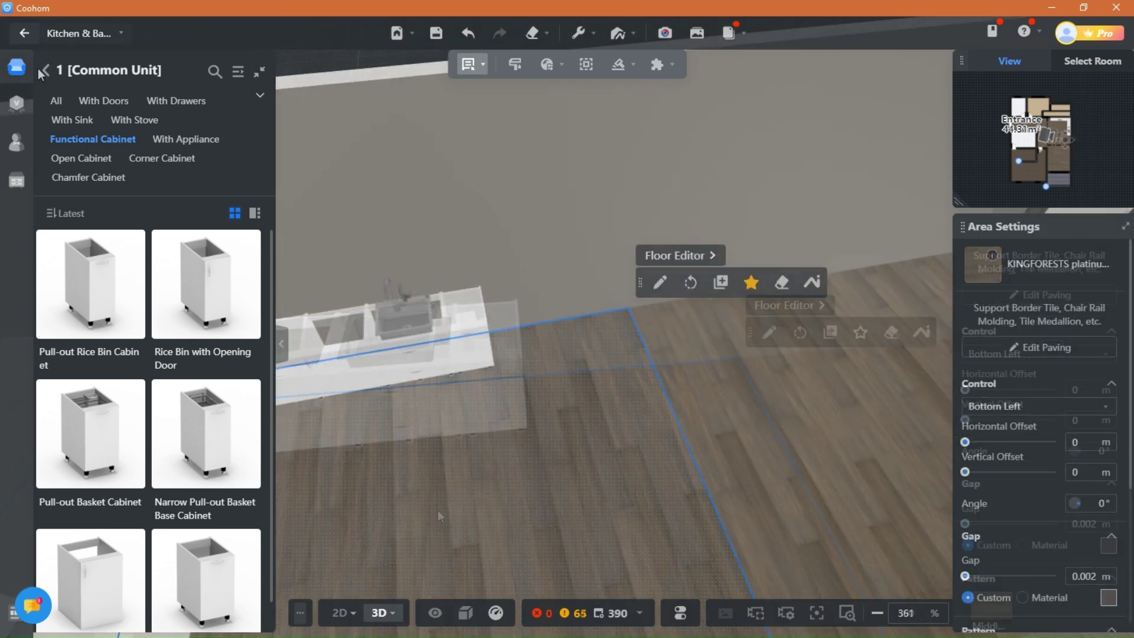
# - Place a Right Single Door Double-drawer Appliance High Cabinet against the wall near the open end of the side-wall run
pyautogui.click(89, 140)
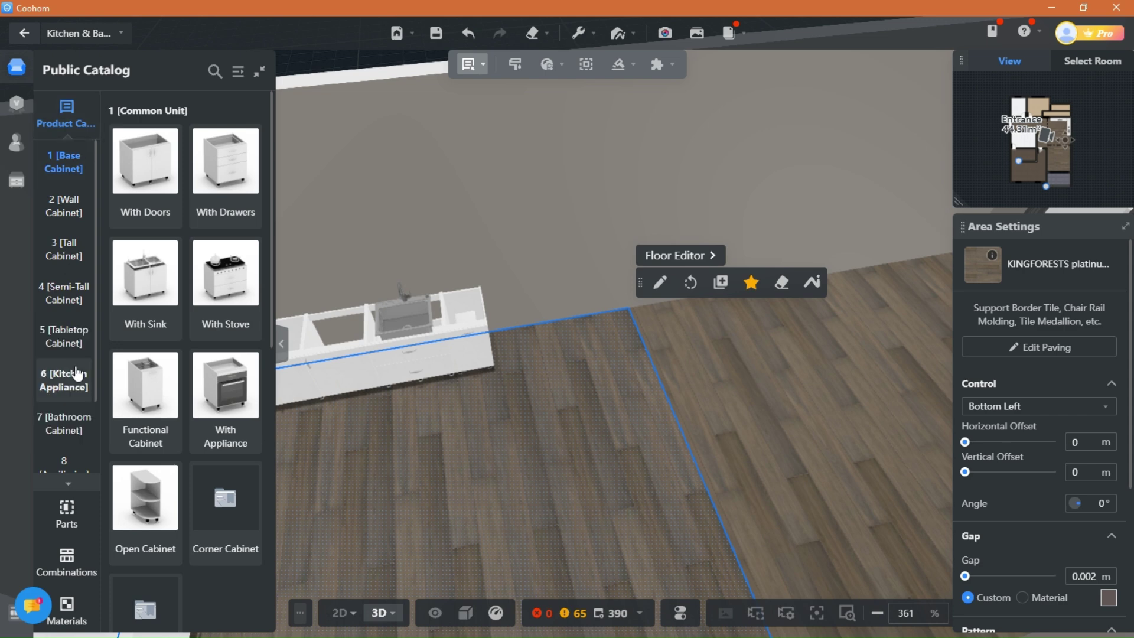
pyautogui.click(67, 207)
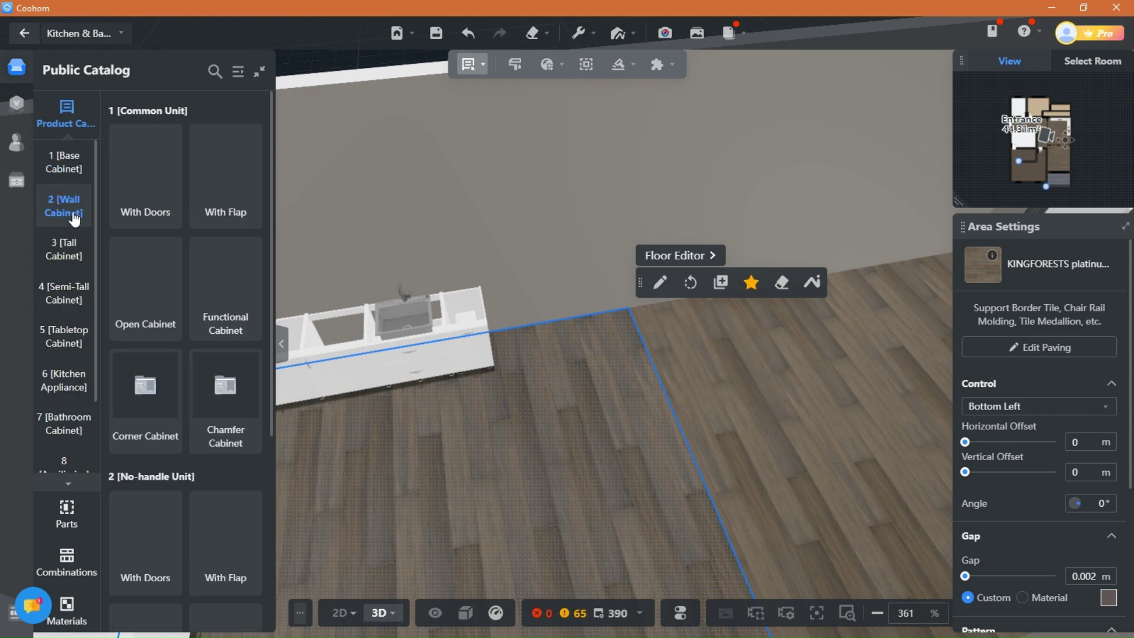
pyautogui.click(72, 255)
pyautogui.click(241, 182)
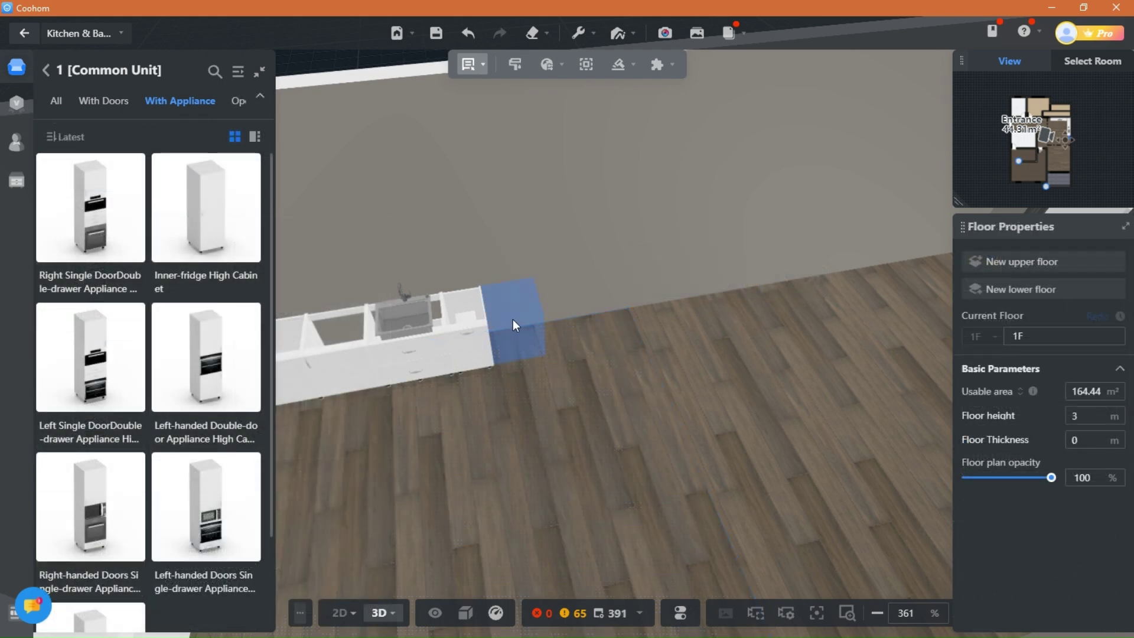
pyautogui.click(532, 319)
pyautogui.scroll(2, 434, 237)
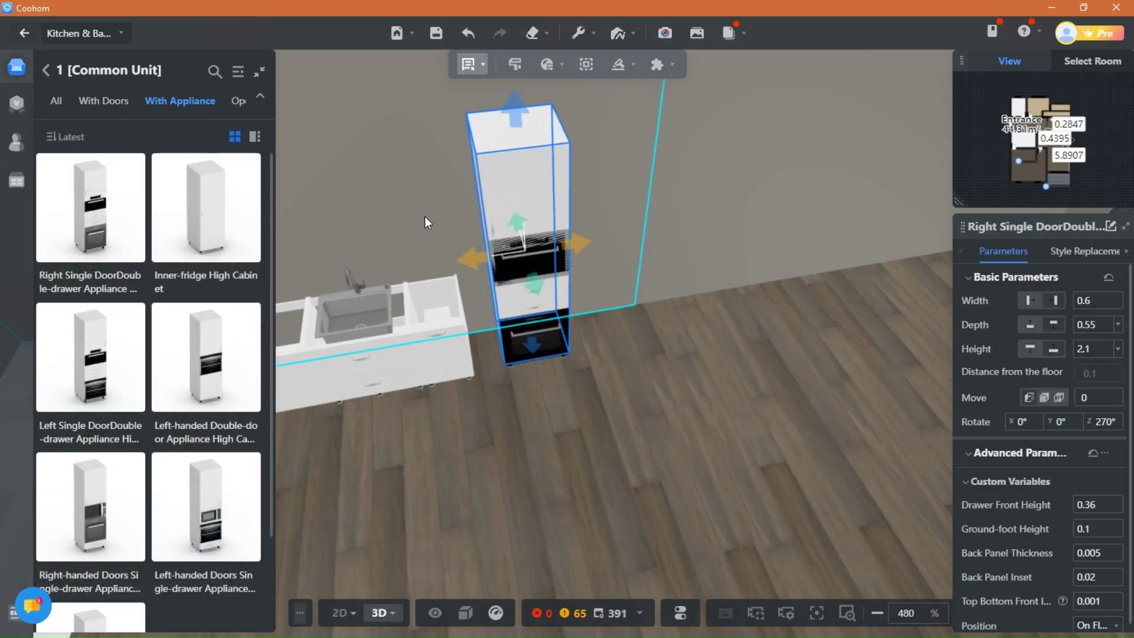
# - Set the appliance high cabinet's depth to 0.6 m
pyautogui.click(1096, 325)
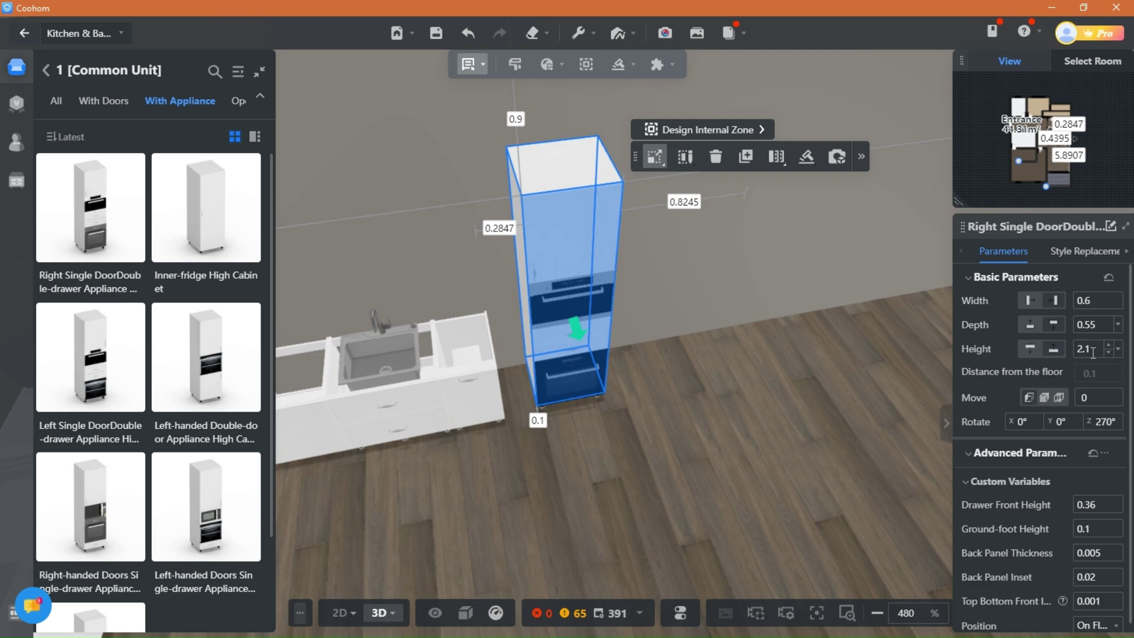
pyautogui.write('6')
pyautogui.press('Return')
pyautogui.click(585, 449)
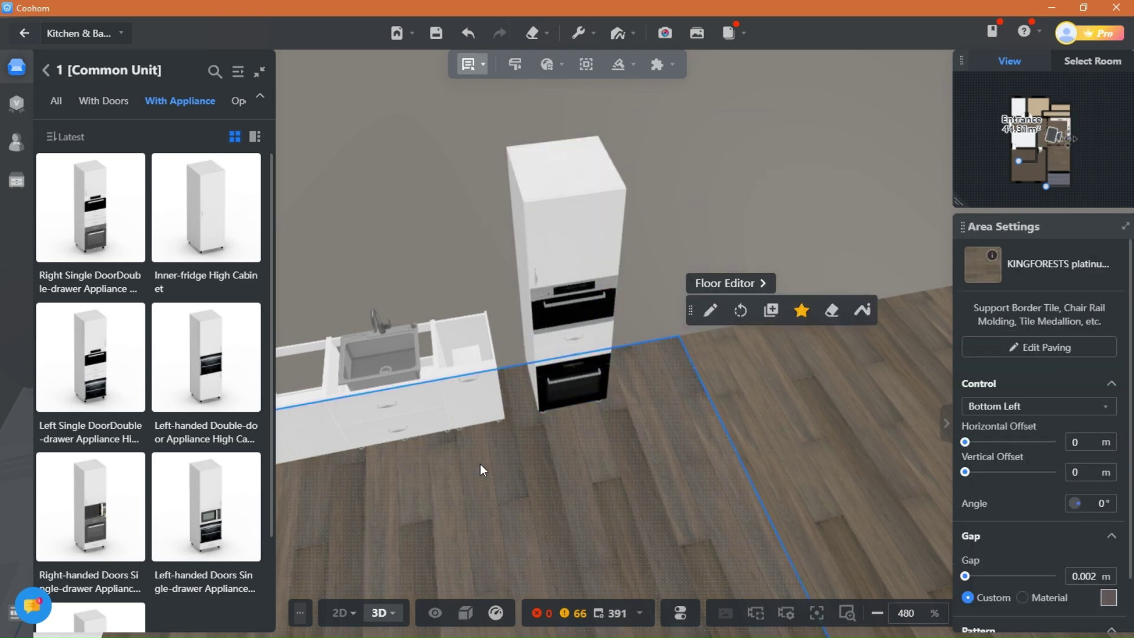
# - Move the appliance high cabinet along the wall with 3D Move & Rotate until it adjoins the rice bin base cabinet
pyautogui.moveTo(470, 463); pyautogui.dragTo(563, 346)
pyautogui.click(537, 371)
pyautogui.moveTo(653, 171)
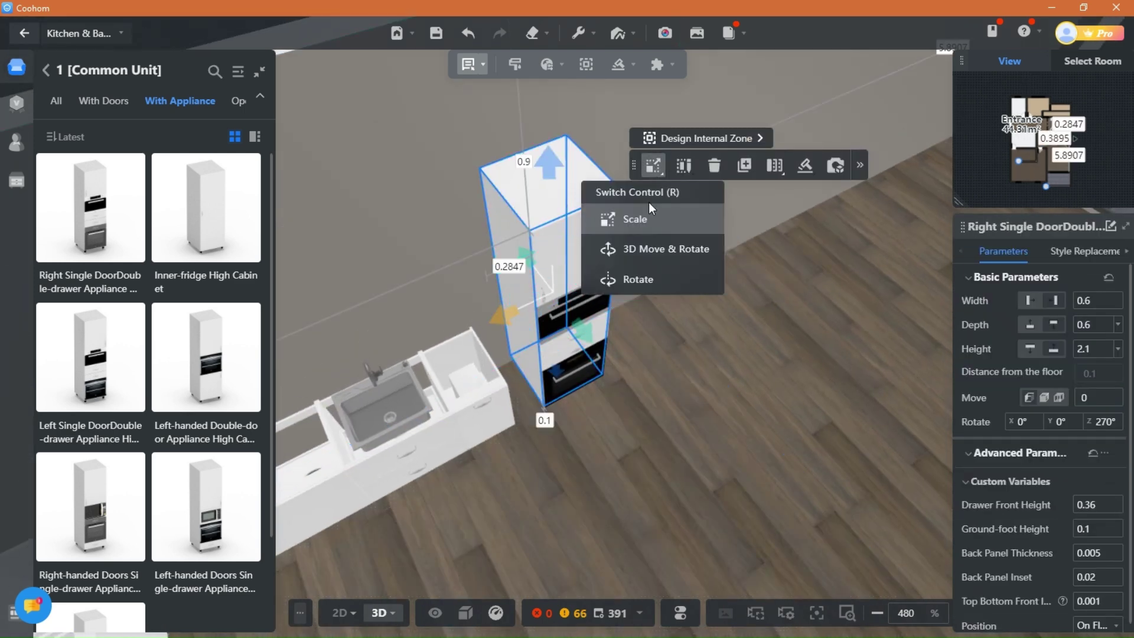
pyautogui.click(636, 264)
pyautogui.moveTo(502, 403); pyautogui.dragTo(450, 423)
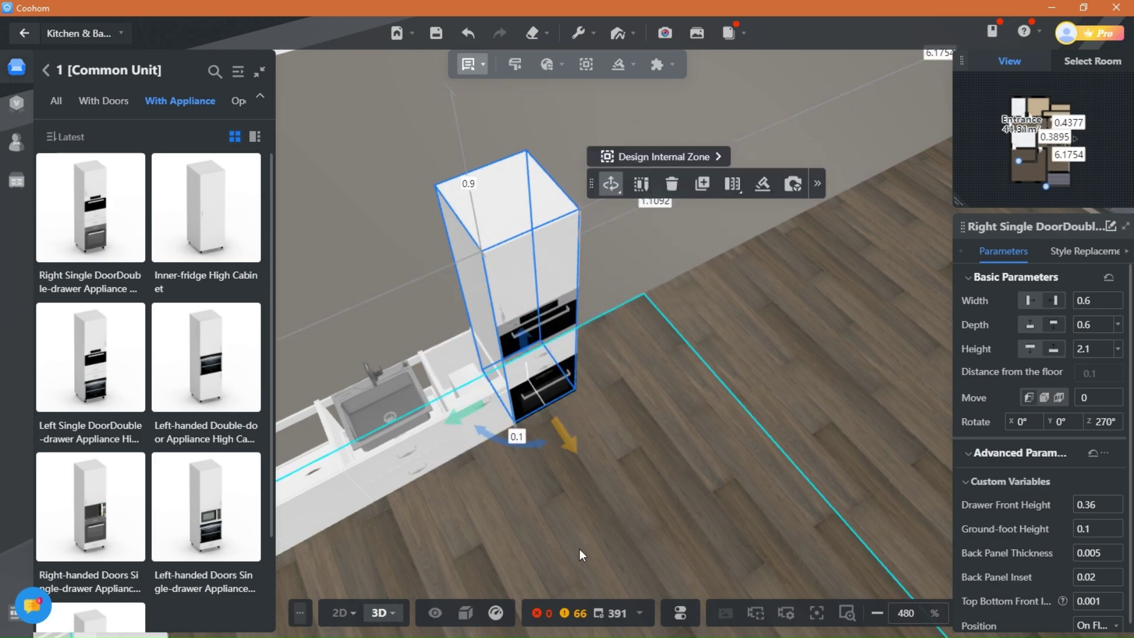
pyautogui.click(650, 537)
# - Place an Inner-fridge High Cabinet (Vertical No-handle) against the free side of the appliance high cabinet
pyautogui.click(47, 71)
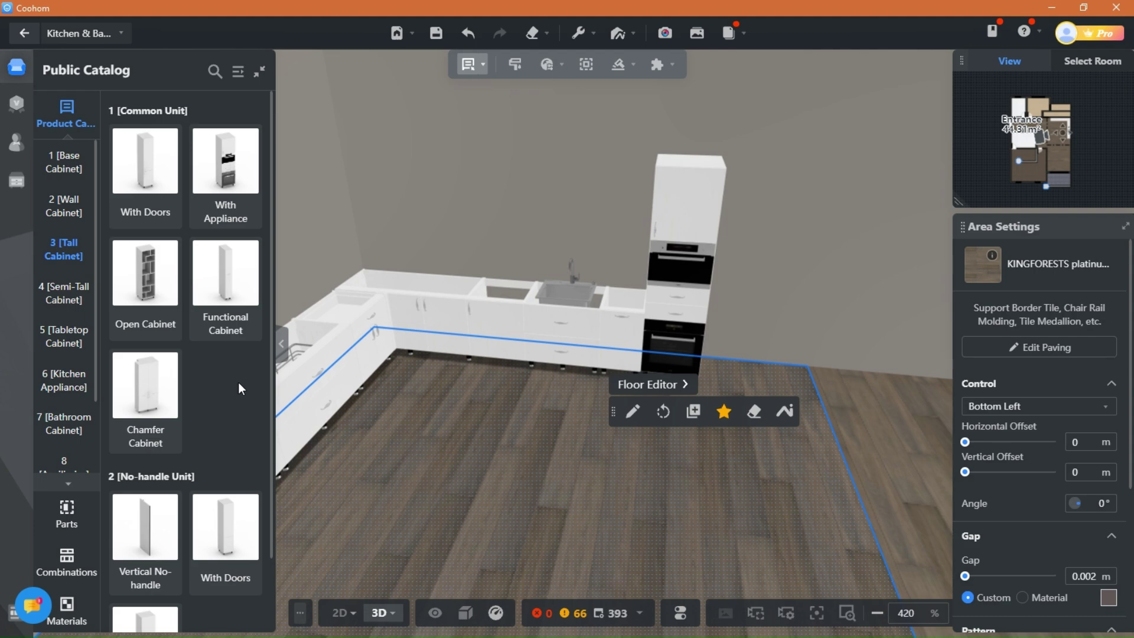
pyautogui.scroll(-2, 238, 382)
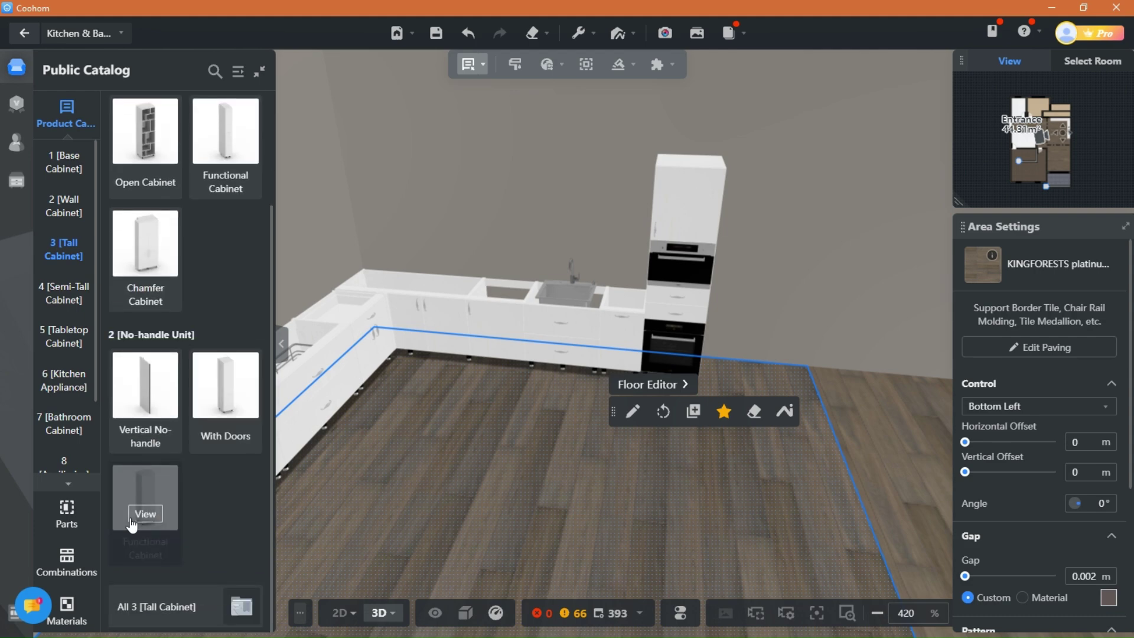
pyautogui.click(132, 522)
pyautogui.scroll(-3, 154, 438)
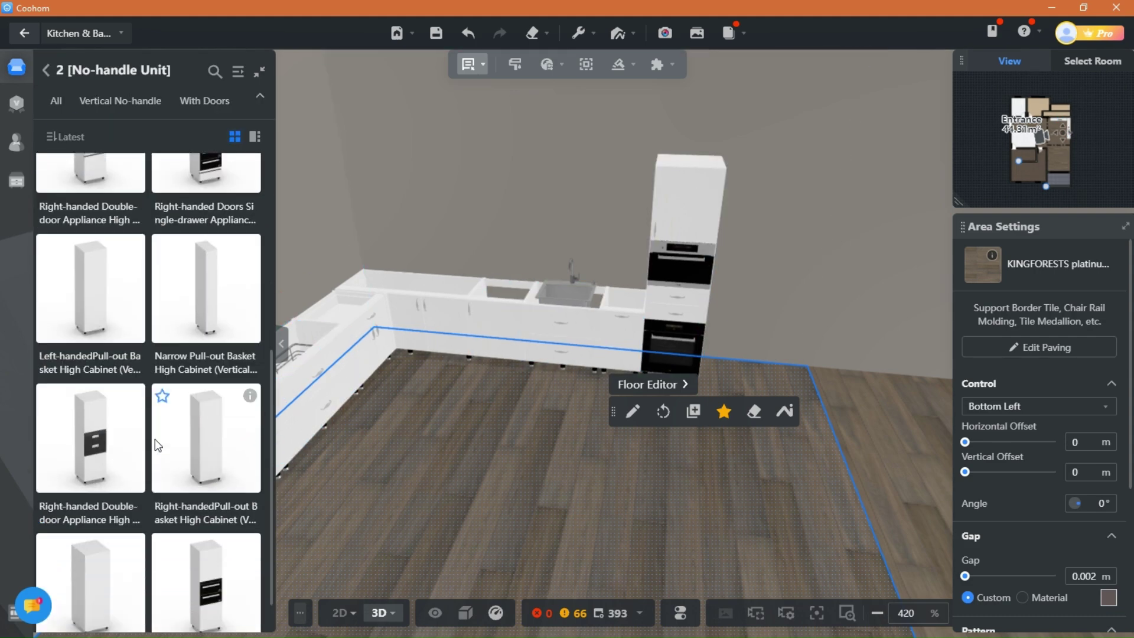
pyautogui.scroll(-1, 155, 438)
pyautogui.moveTo(249, 346)
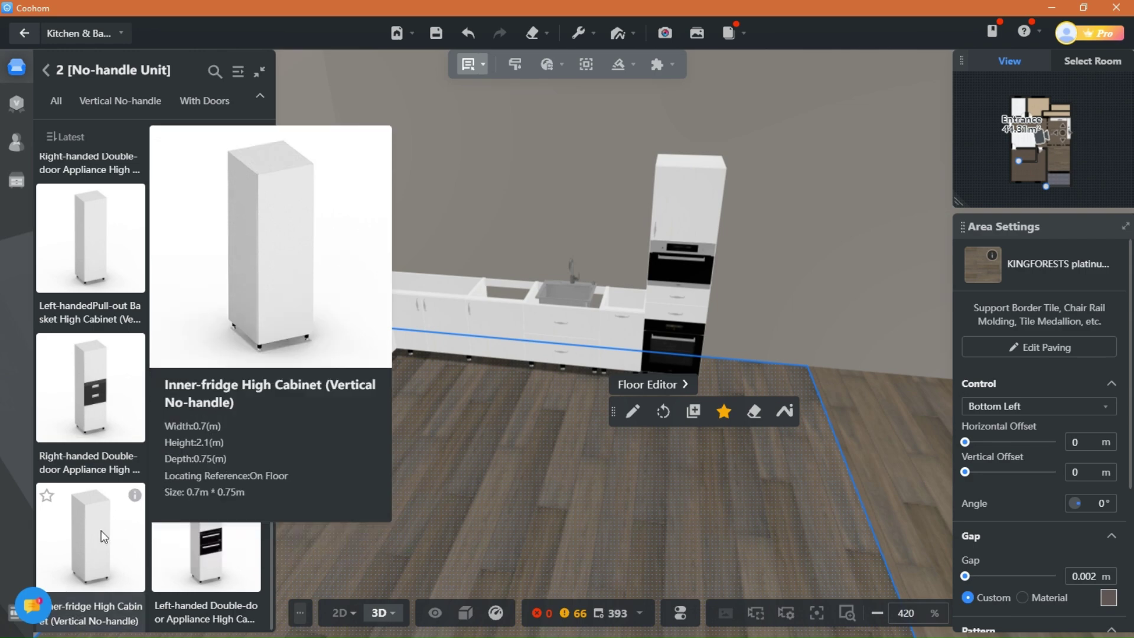
pyautogui.click(681, 420)
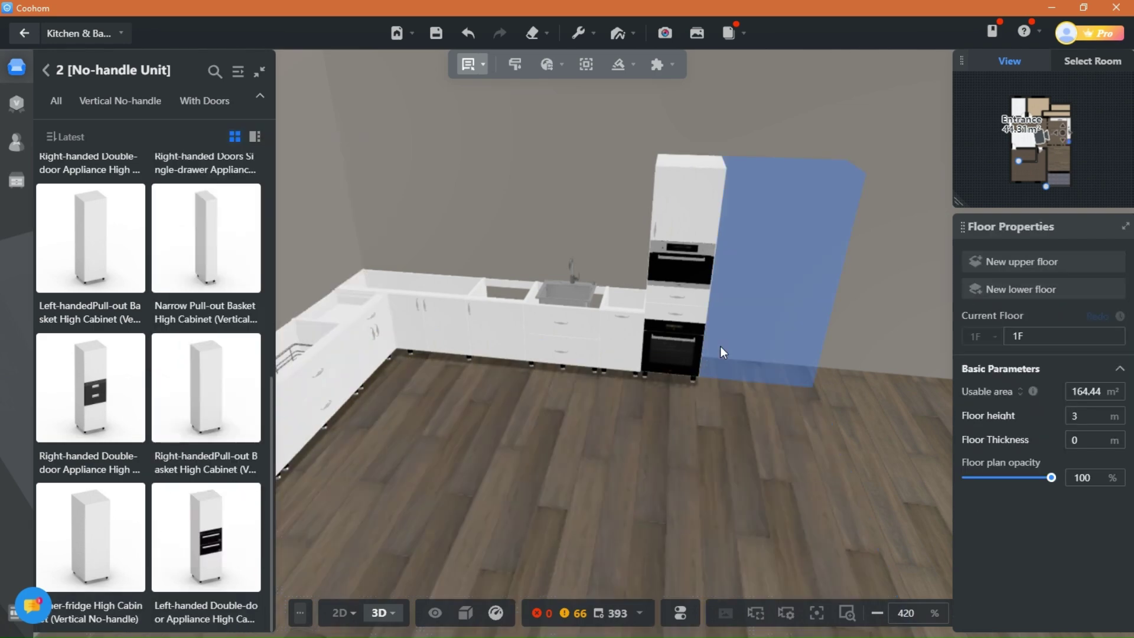
pyautogui.click(718, 352)
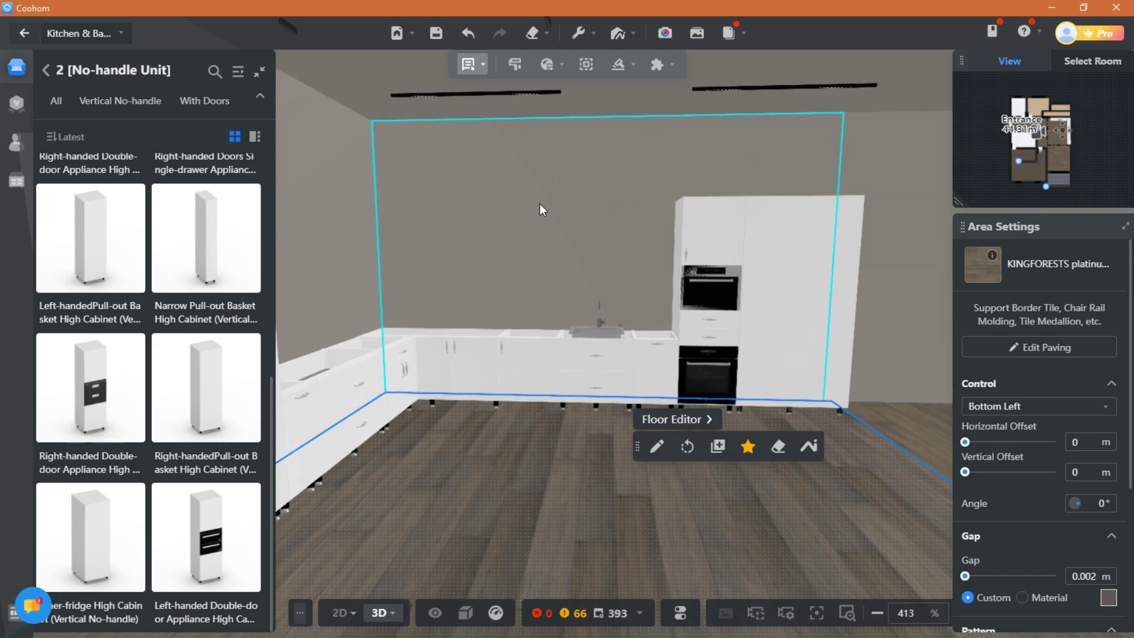
# - Place a no-handle Up Hinged Door Tilt-up Door Wall Cabinet beside the appliance high cabinet, 1.55 m above the floor
pyautogui.moveTo(589, 257); pyautogui.dragTo(497, 314)
pyautogui.moveTo(536, 158); pyautogui.dragTo(542, 435)
pyautogui.moveTo(574, 507); pyautogui.dragTo(785, 511)
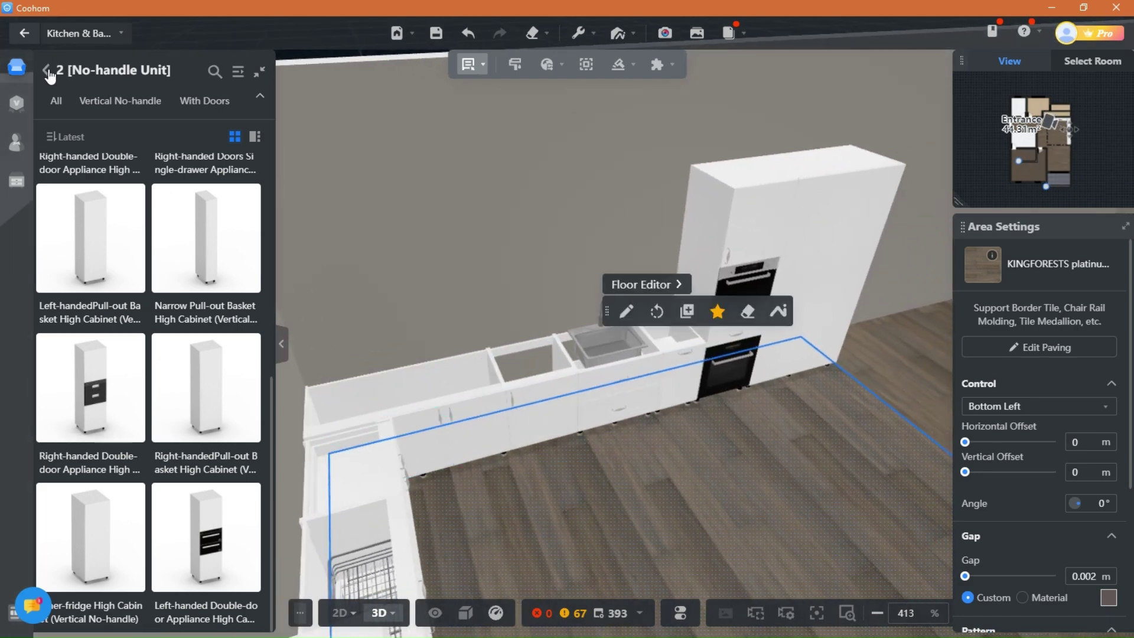
pyautogui.click(47, 71)
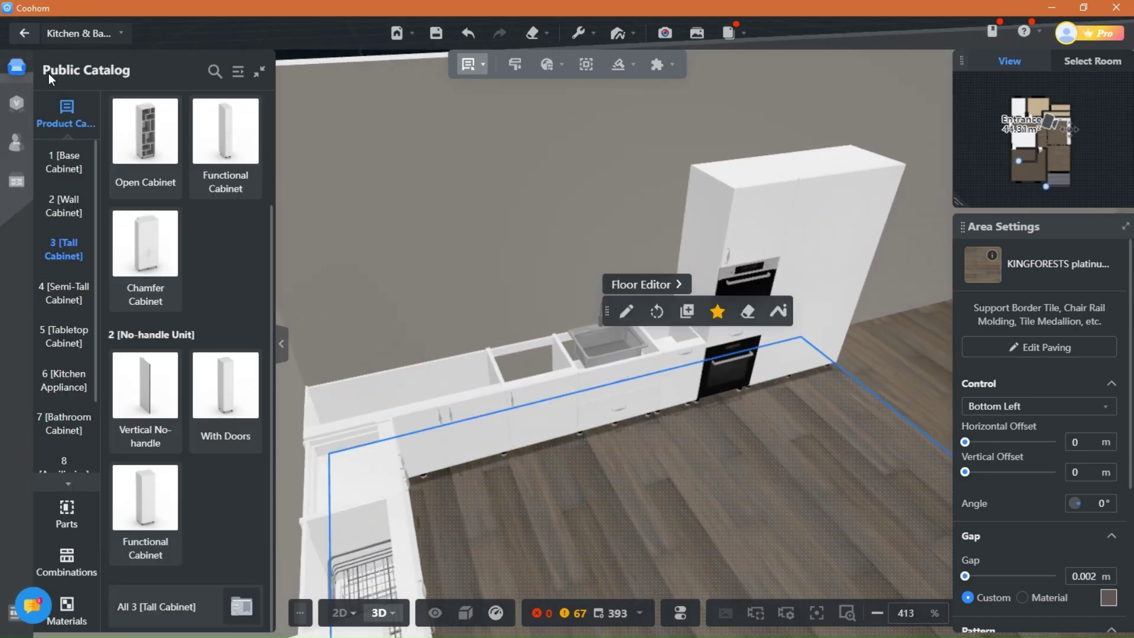
pyautogui.click(69, 206)
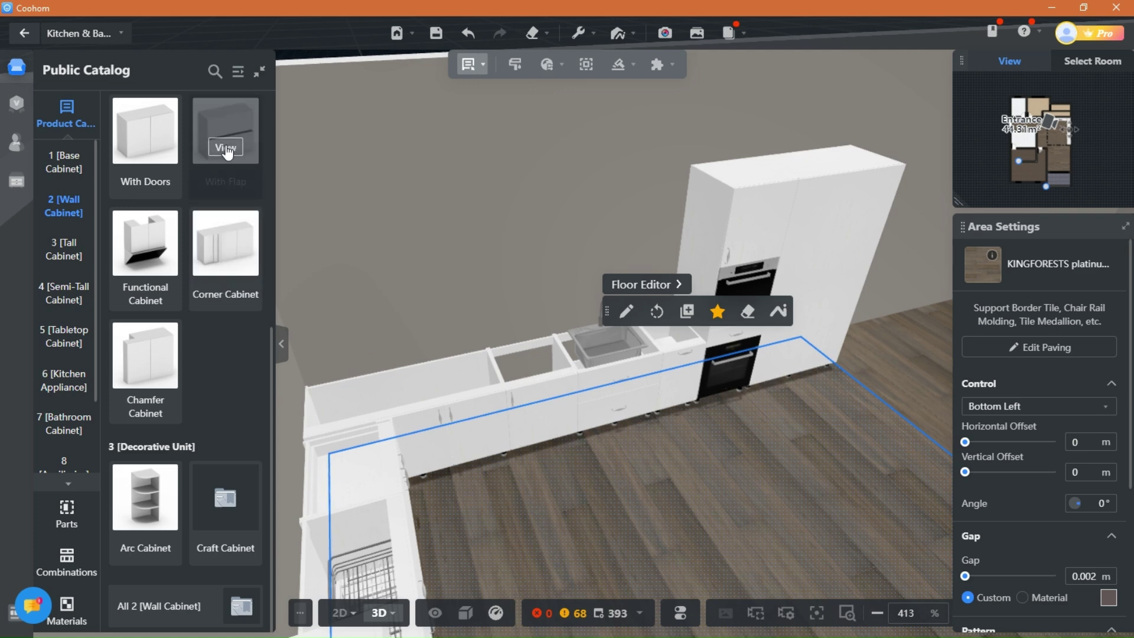
pyautogui.click(227, 152)
pyautogui.moveTo(677, 465); pyautogui.dragTo(556, 544, button='right')
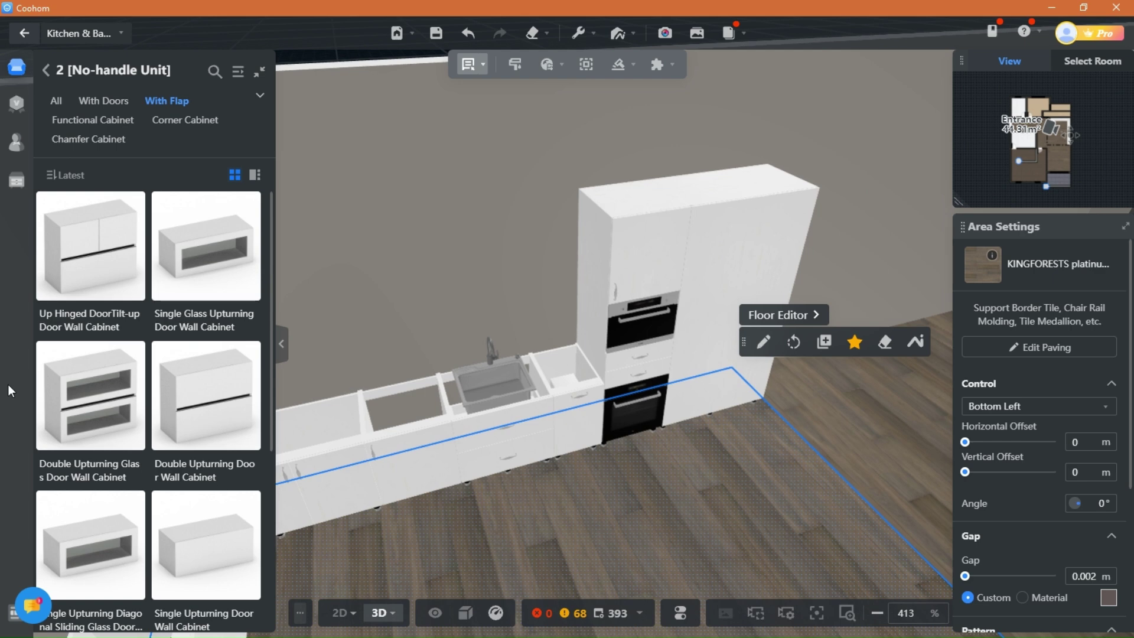
pyautogui.moveTo(136, 204)
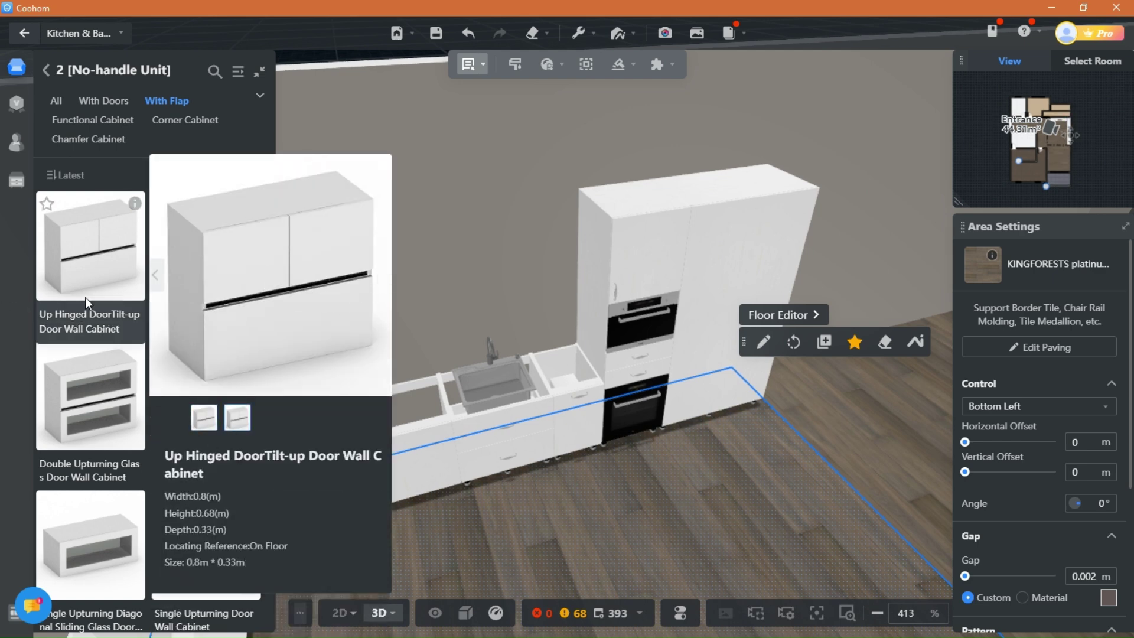
pyautogui.scroll(-2, 211, 409)
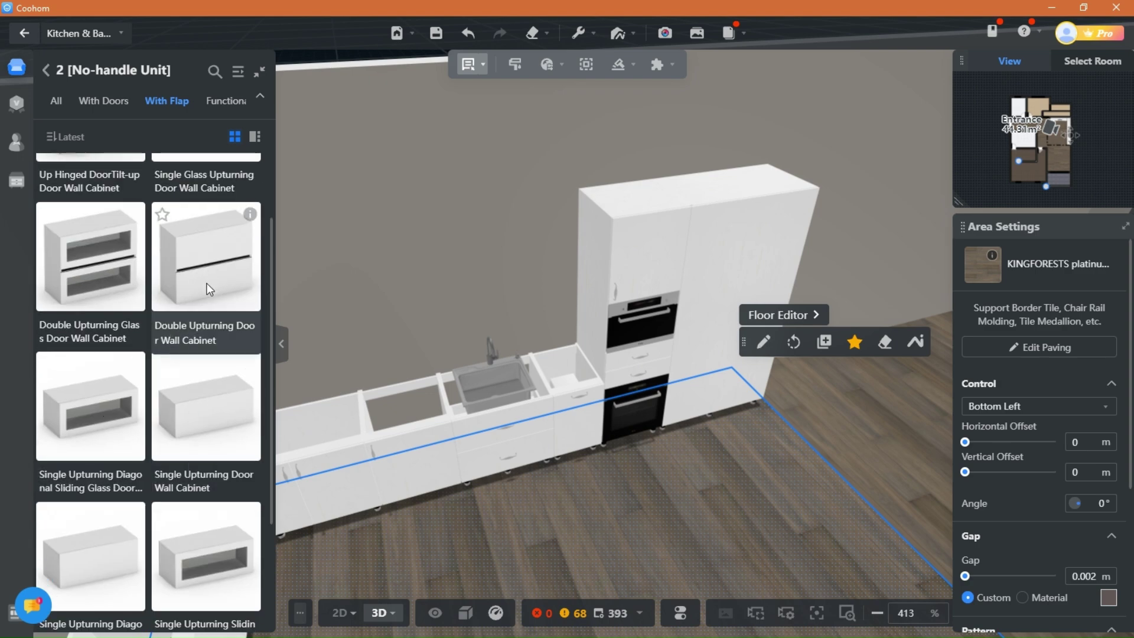
pyautogui.scroll(-2, 172, 327)
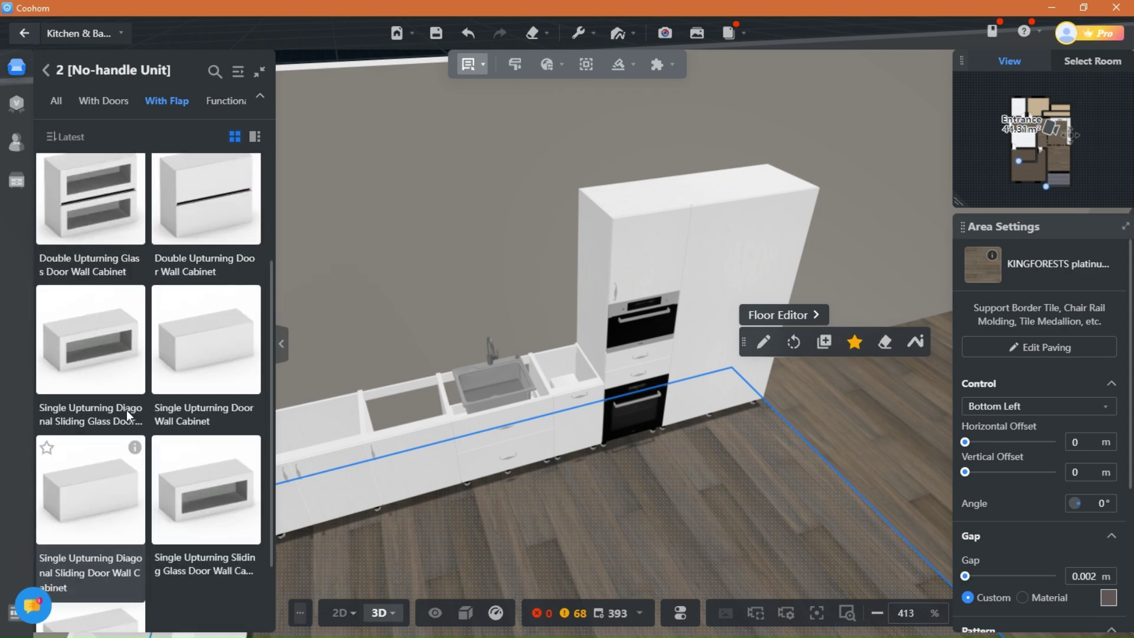
pyautogui.scroll(5, 127, 409)
pyautogui.moveTo(136, 168)
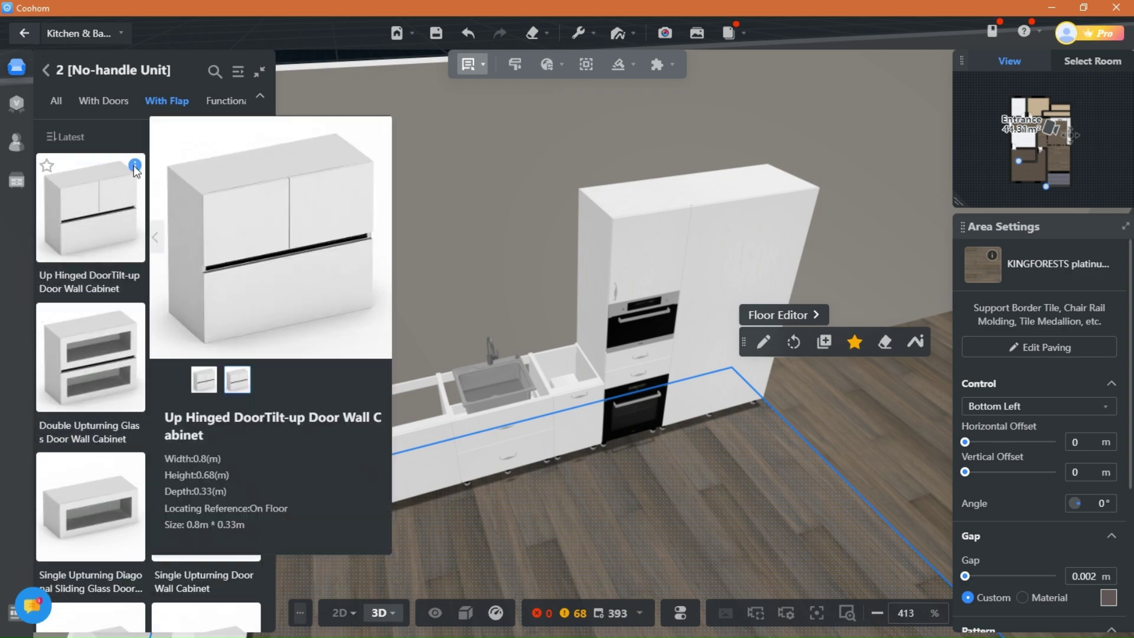
pyautogui.click(226, 230)
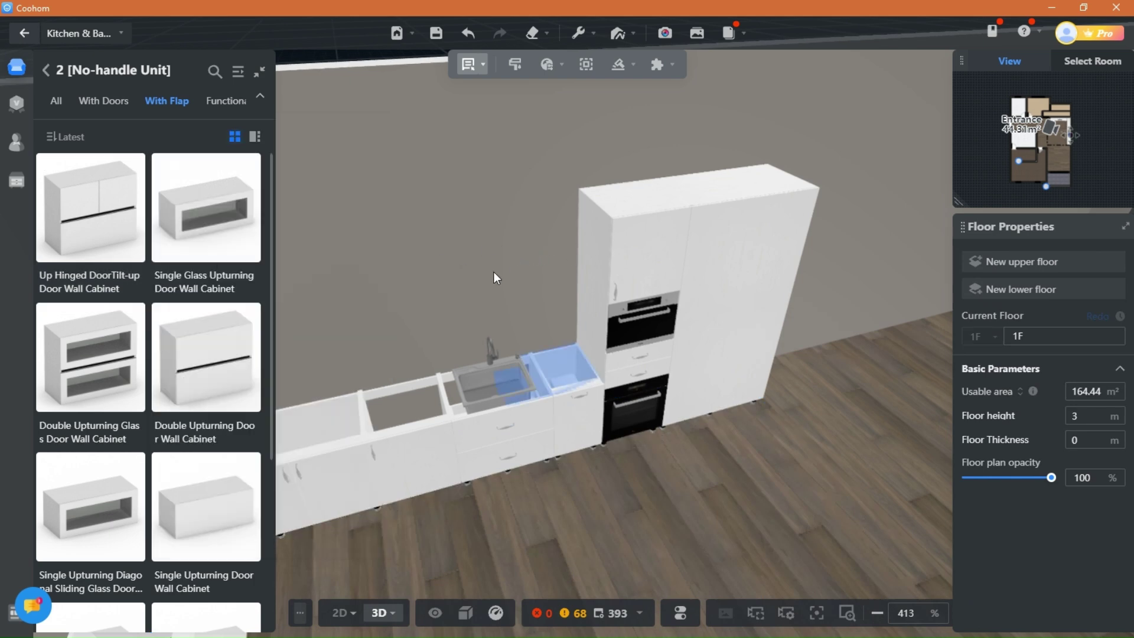
pyautogui.click(547, 315)
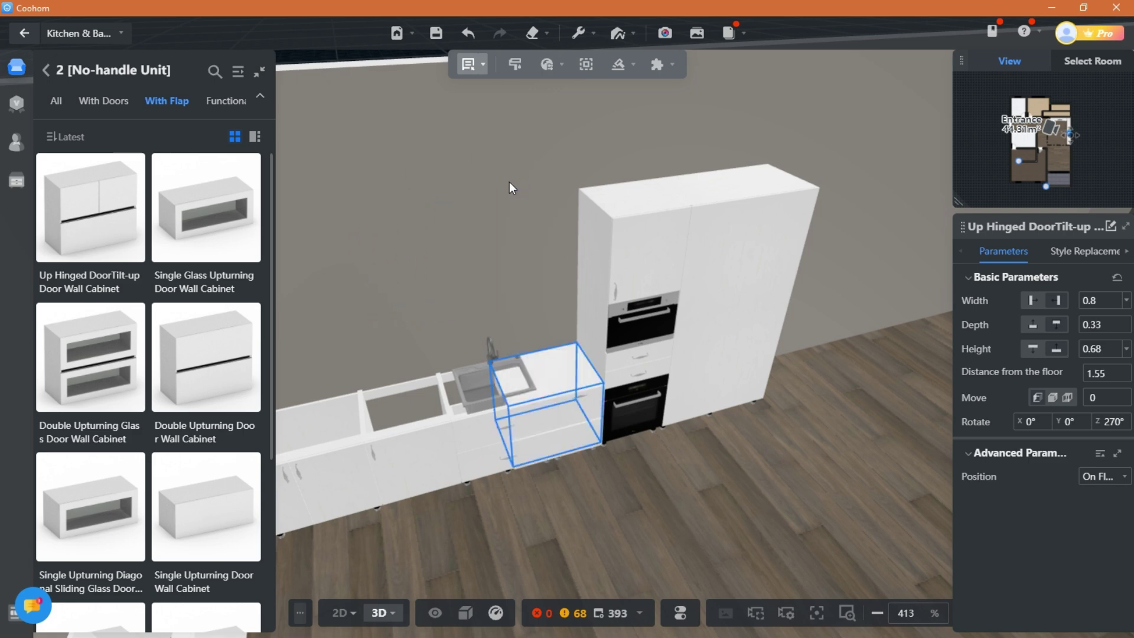
pyautogui.click(446, 204)
# - Lower the tilt-up wall cabinet until its top lines up with the top of the adjoining appliance high cabinet
pyautogui.moveTo(349, 253); pyautogui.dragTo(402, 278)
pyautogui.moveTo(411, 366); pyautogui.dragTo(490, 335)
pyautogui.moveTo(683, 525); pyautogui.dragTo(595, 501)
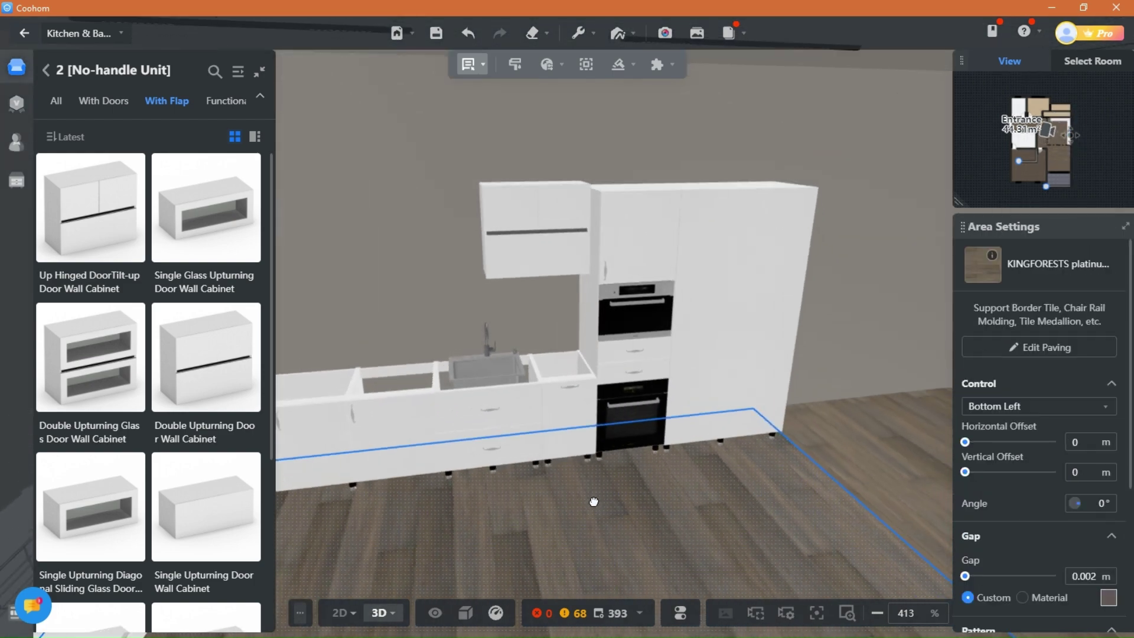
pyautogui.scroll(2, 543, 533)
pyautogui.moveTo(543, 532); pyautogui.dragTo(582, 552)
pyautogui.click(540, 246)
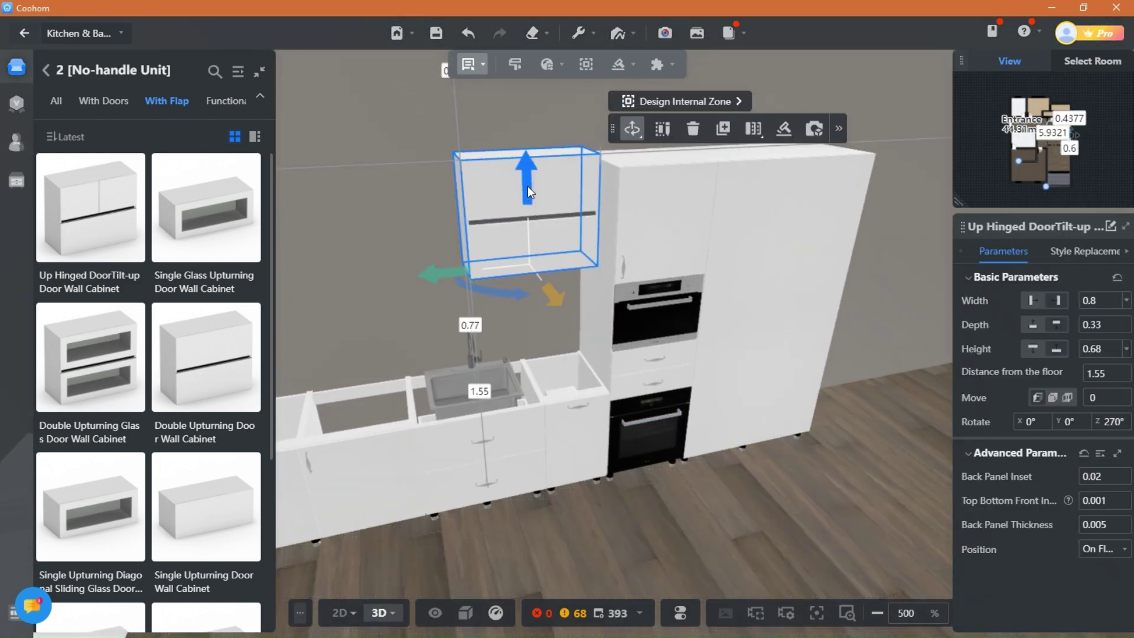
pyautogui.moveTo(526, 193); pyautogui.dragTo(535, 233)
pyautogui.moveTo(685, 545); pyautogui.dragTo(598, 517)
pyautogui.click(518, 230)
pyautogui.moveTo(519, 177)
pyautogui.mouseDown()
pyautogui.moveTo(544, 173)
pyautogui.moveTo(520, 176)
pyautogui.mouseUp()
pyautogui.click(376, 266)
# - Place a common-unit Hinged Door Wall Cabinet above the sink area, adjoining the free side of the tilt-up wall cabinet
pyautogui.moveTo(376, 267); pyautogui.dragTo(448, 281)
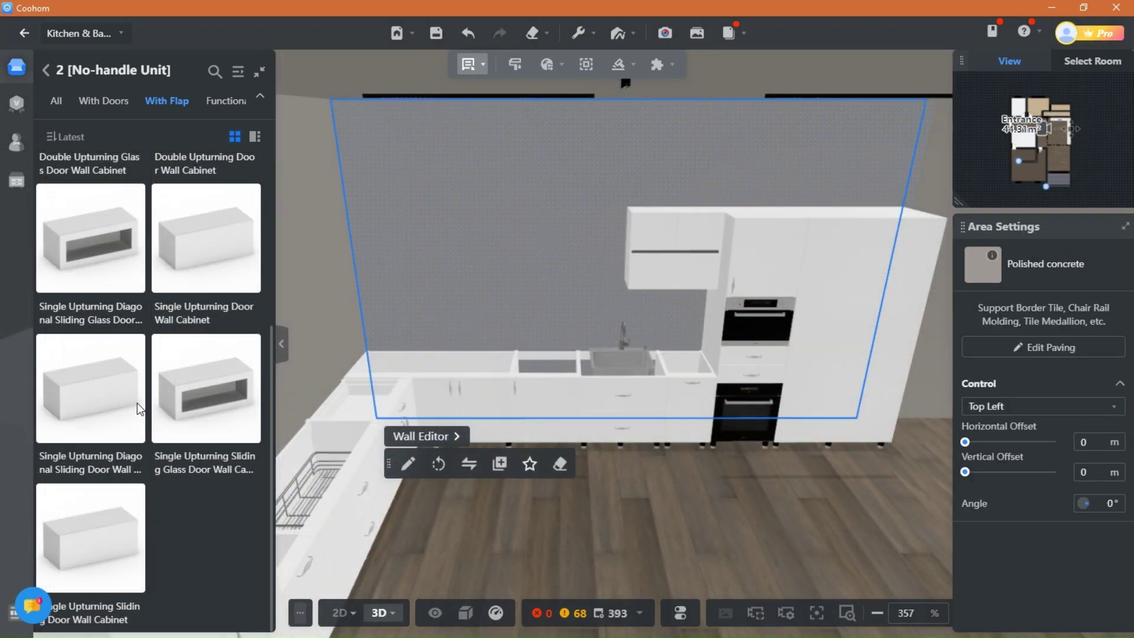
pyautogui.scroll(5, 139, 409)
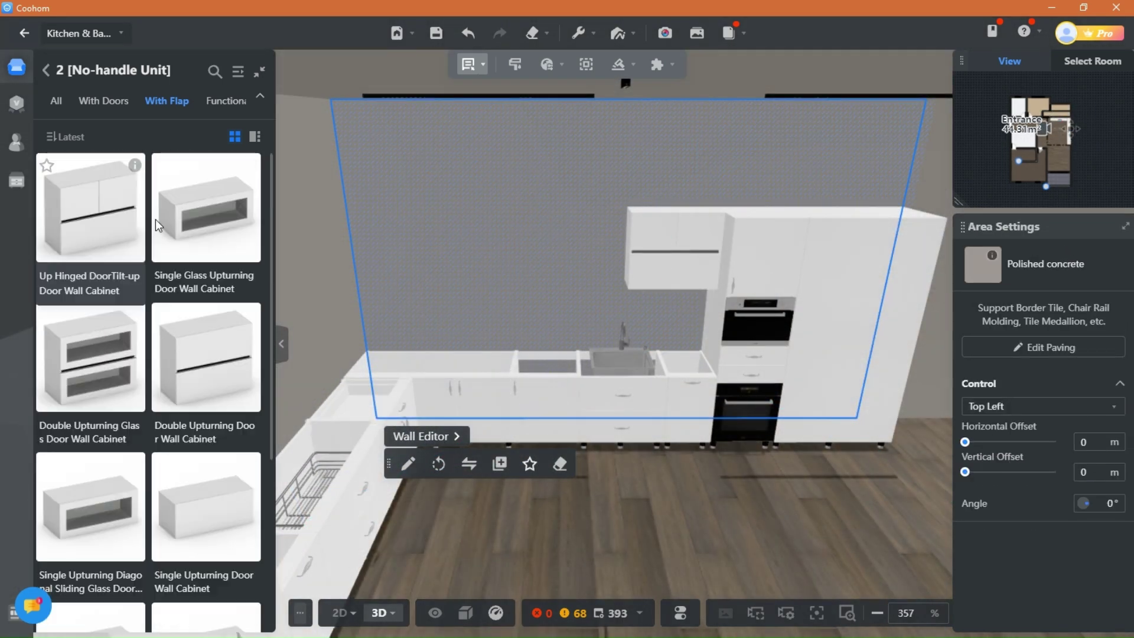
pyautogui.click(48, 71)
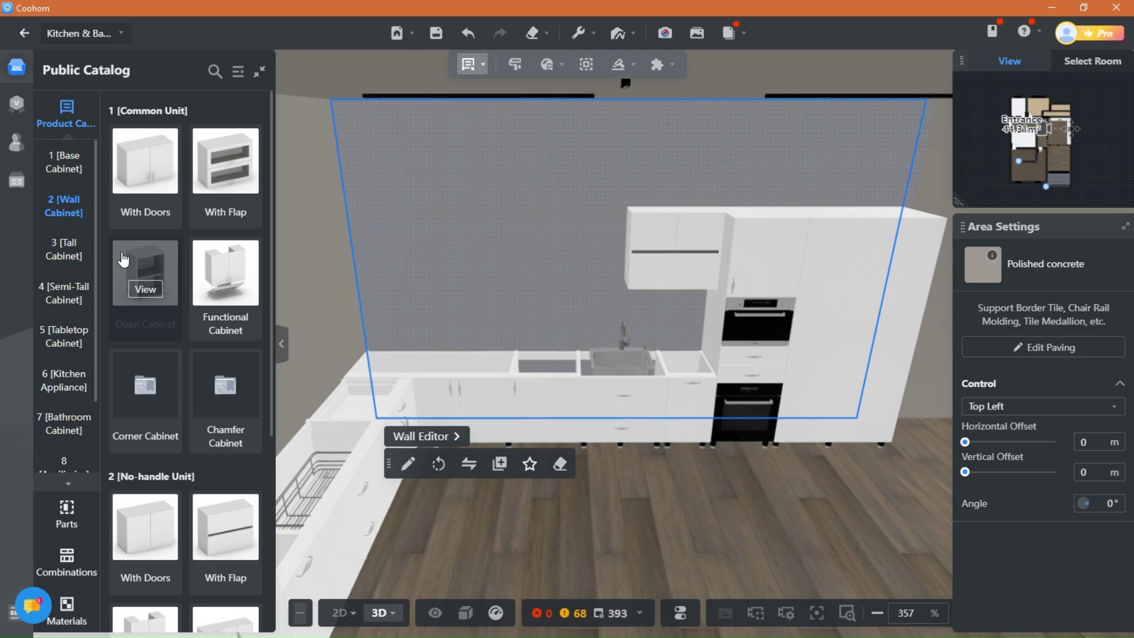
pyautogui.click(145, 172)
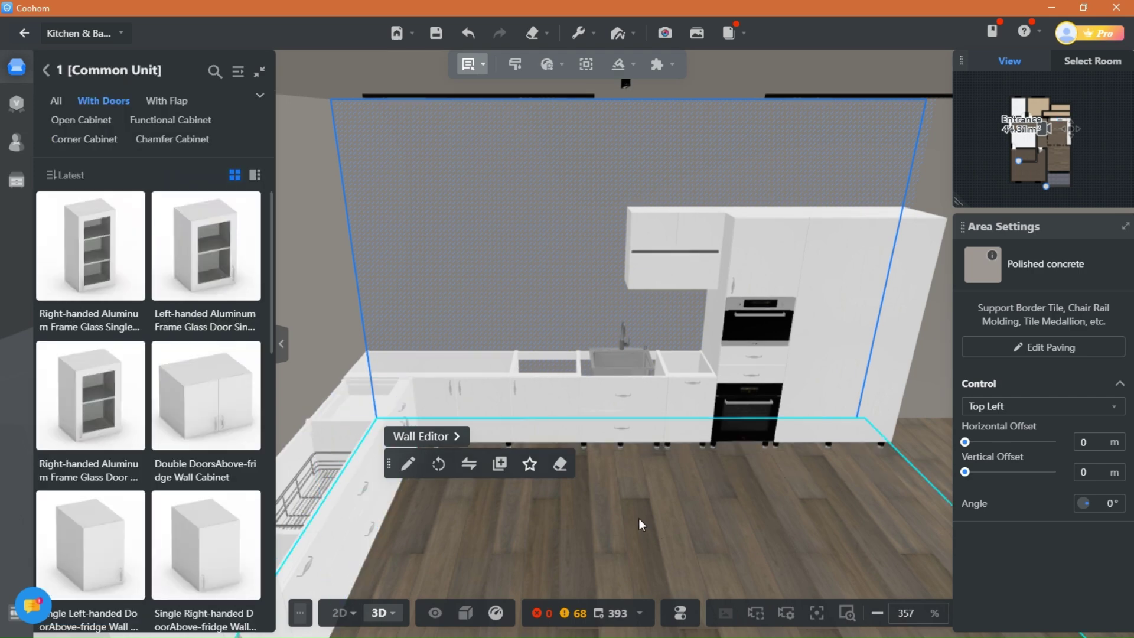
pyautogui.moveTo(654, 528); pyautogui.dragTo(711, 551)
pyautogui.moveTo(710, 551); pyautogui.dragTo(658, 523, button='right')
pyautogui.scroll(3, 644, 571)
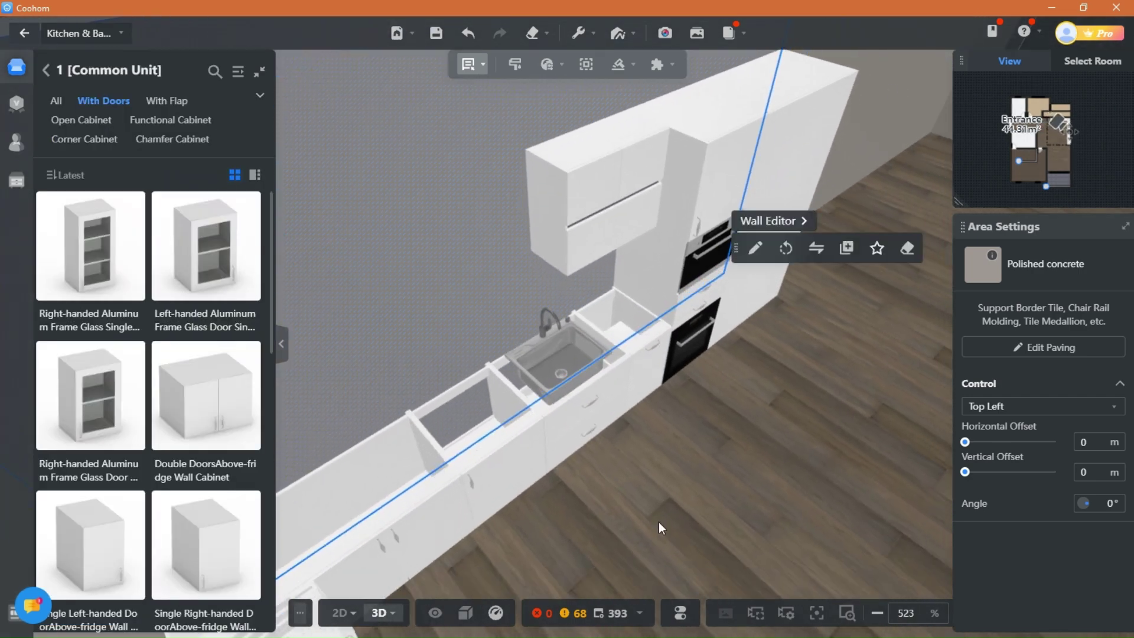
pyautogui.scroll(-3, 157, 372)
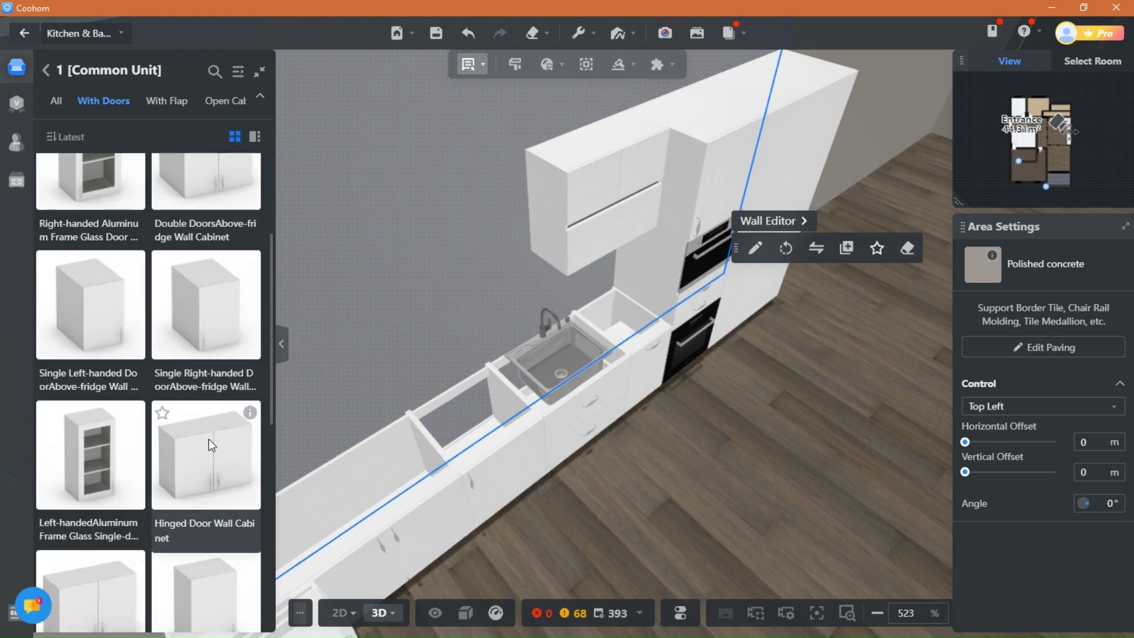
pyautogui.scroll(-5, 201, 366)
pyautogui.scroll(5, 179, 381)
pyautogui.click(388, 285)
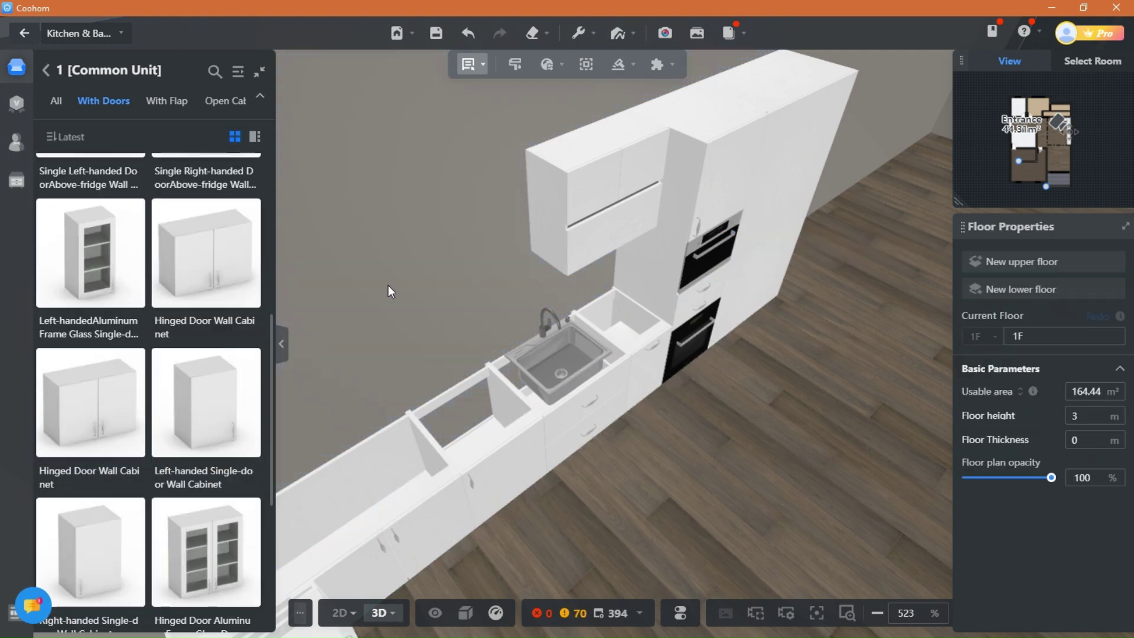
pyautogui.click(507, 243)
pyautogui.moveTo(719, 518); pyautogui.dragTo(575, 529)
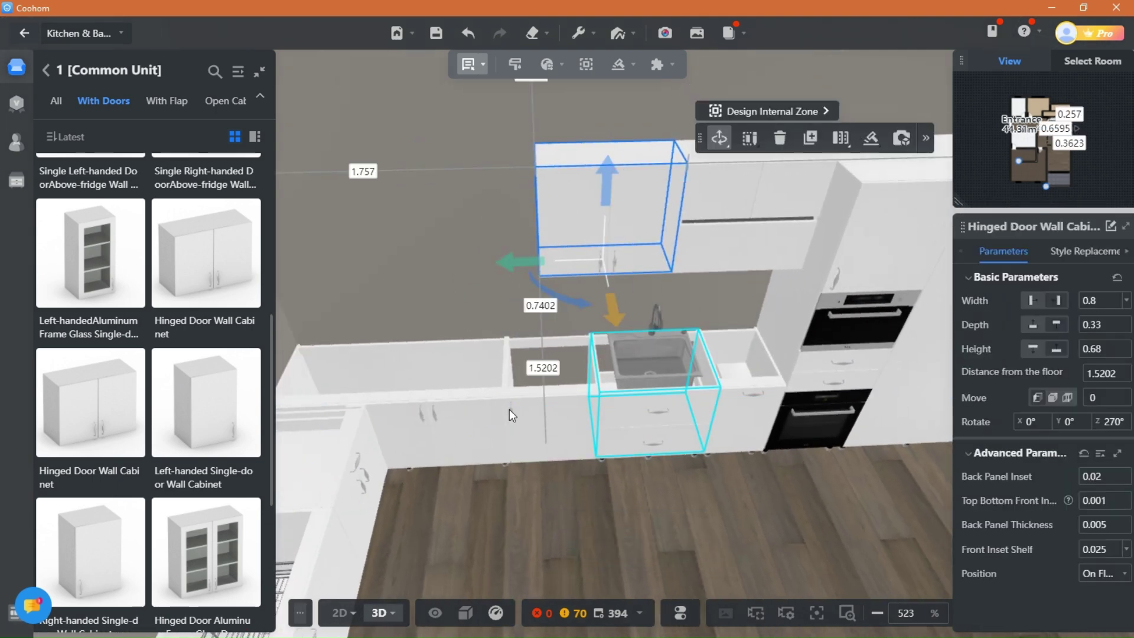
pyautogui.moveTo(495, 511); pyautogui.dragTo(549, 524)
pyautogui.moveTo(783, 502); pyautogui.dragTo(798, 474)
pyautogui.scroll(-5, 127, 424)
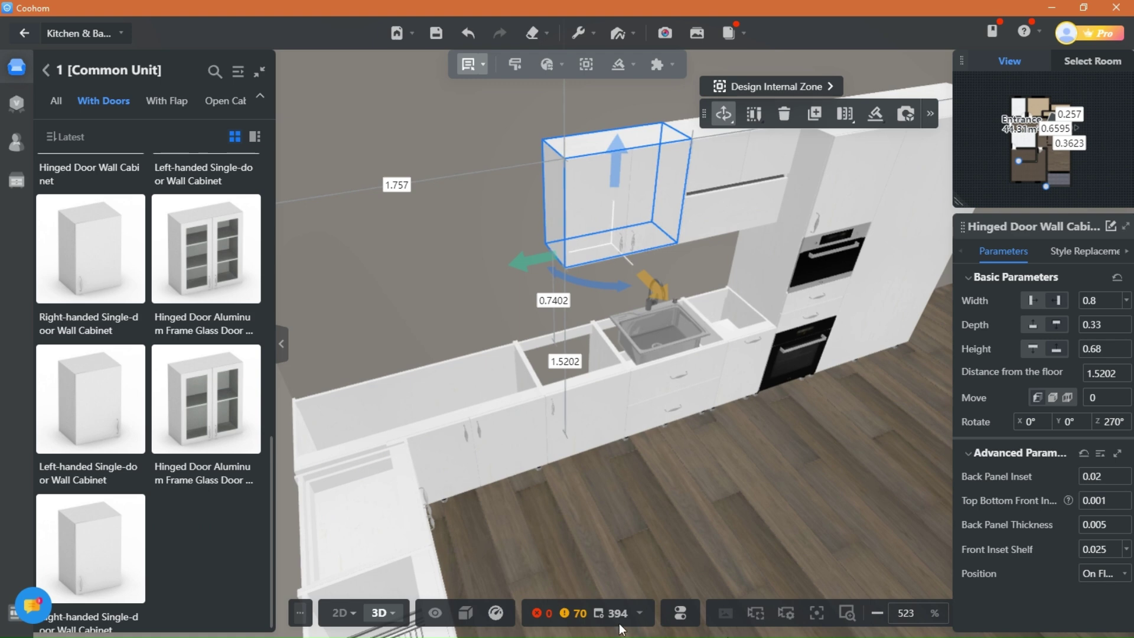
# - Open all the cabinet doors and check the interiors of the base cabinets around the corner
pyautogui.click(380, 537)
pyautogui.moveTo(764, 536); pyautogui.dragTo(760, 510)
pyautogui.press('o')
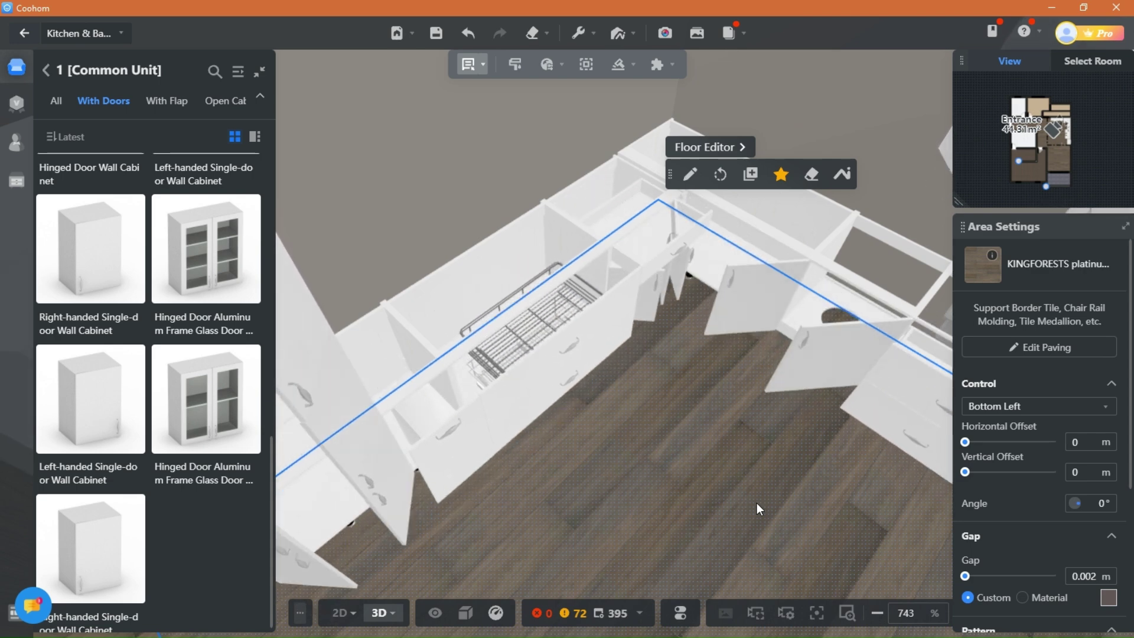
pyautogui.moveTo(757, 502); pyautogui.dragTo(744, 571)
# - Duplicate the Hinged Door Wall Cabinet above the sink area and place the copy against its free side, towards the room corner
pyautogui.click(548, 243)
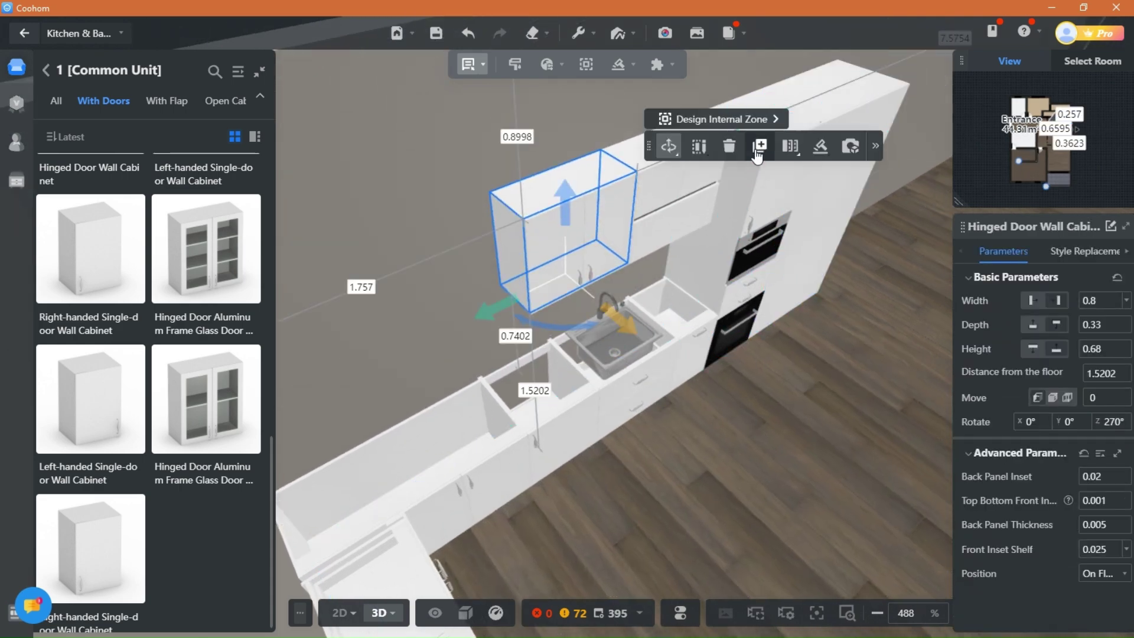
pyautogui.click(478, 277)
pyautogui.click(471, 279)
# - Place a Right Linkage Door Corner Wall Cabinet in the room corner, adjoining the back-wall row of wall cabinets
pyautogui.moveTo(685, 491)
pyautogui.mouseDown()
pyautogui.moveTo(612, 476)
pyautogui.moveTo(466, 529)
pyautogui.moveTo(583, 509)
pyautogui.moveTo(566, 524)
pyautogui.moveTo(514, 531)
pyautogui.moveTo(512, 516)
pyautogui.moveTo(620, 499)
pyautogui.moveTo(678, 508)
pyautogui.mouseUp()
pyautogui.click(438, 537)
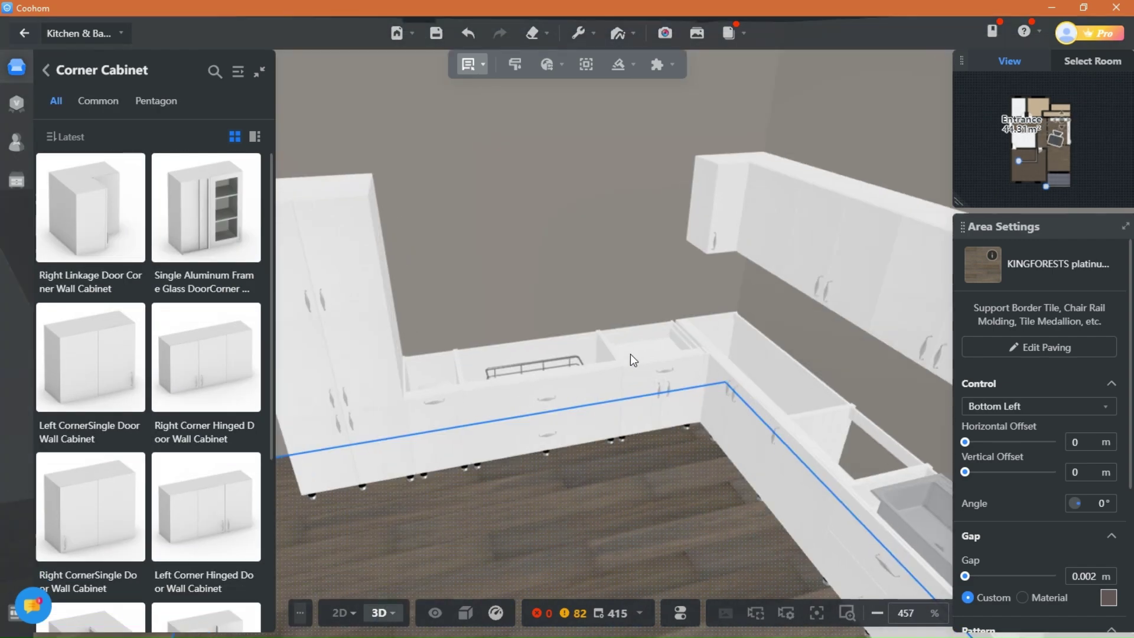
pyautogui.scroll(-2, 632, 354)
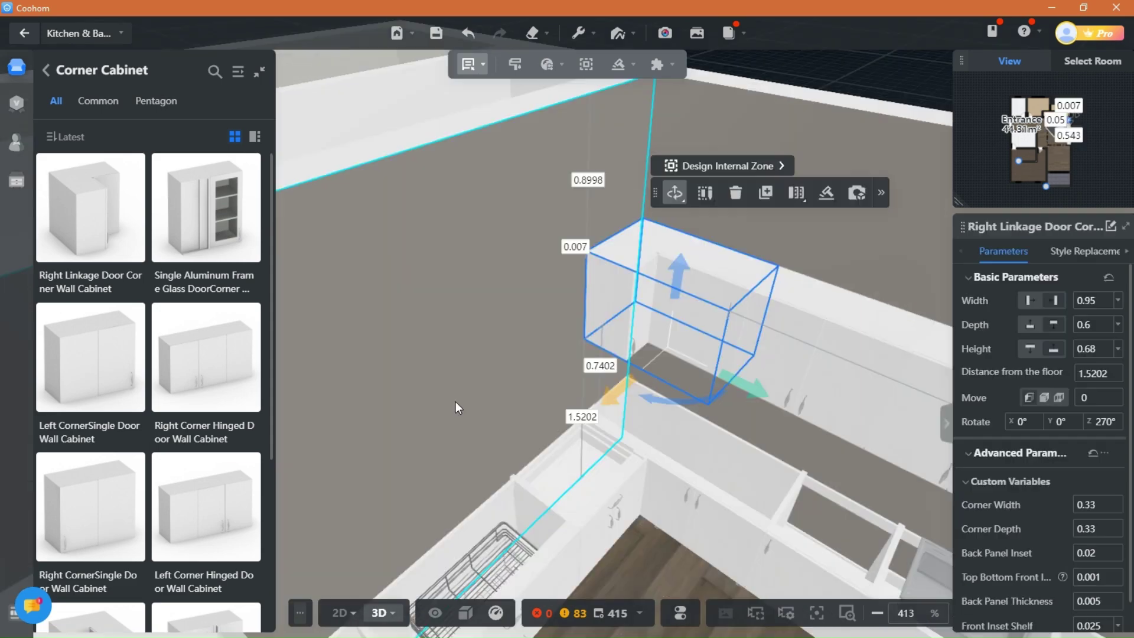
pyautogui.click(494, 364)
pyautogui.moveTo(495, 363); pyautogui.dragTo(501, 288)
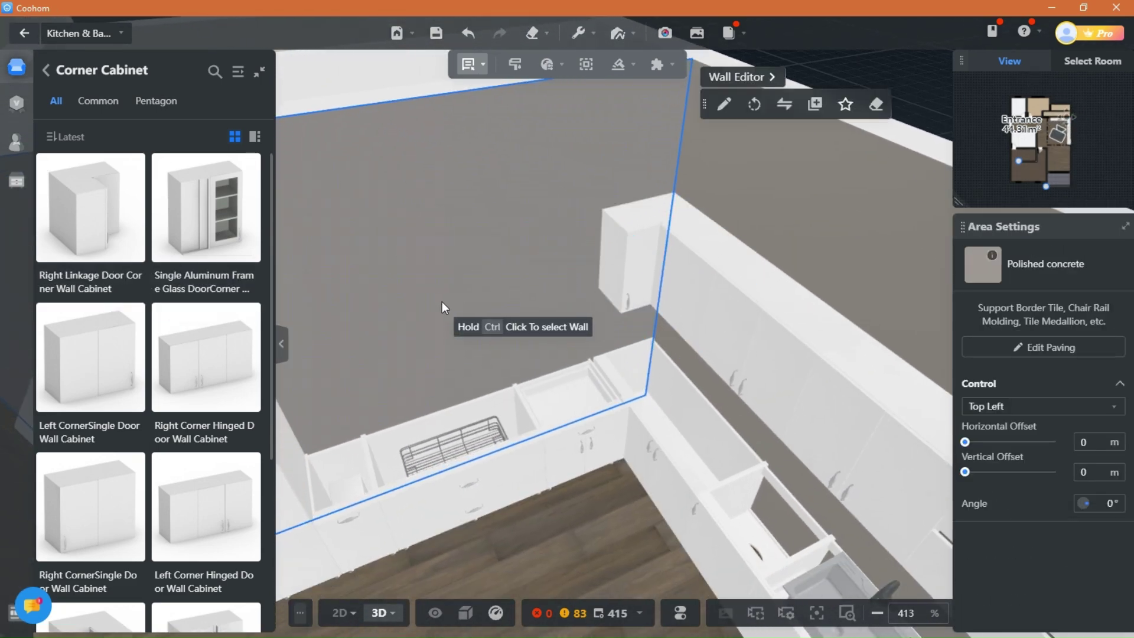
# - Copy the Hinged Door Wall Cabinet three times along the side wall, filling the run between the corner wall cabinet and the tall cabinet
pyautogui.click(759, 350)
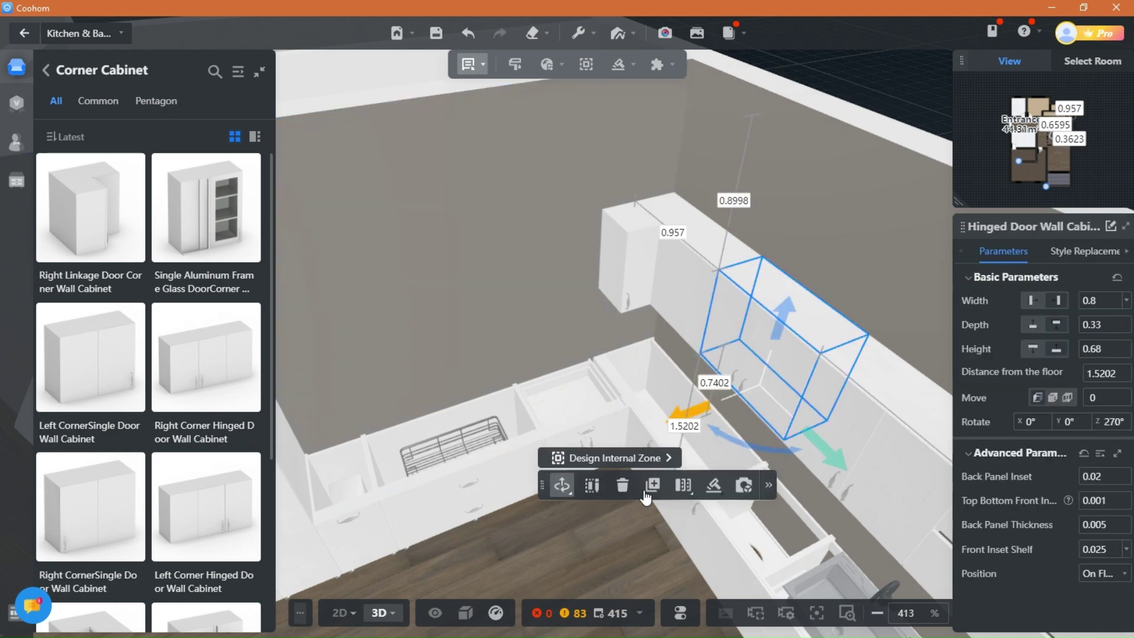
pyautogui.click(558, 282)
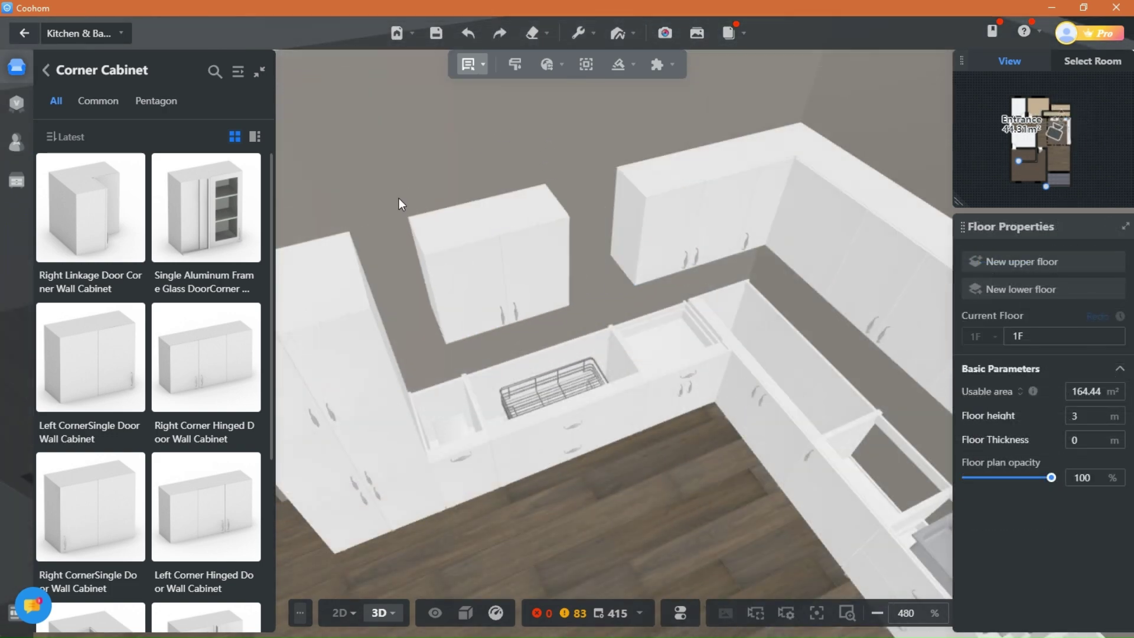
pyautogui.hotkey('ctrl', 'y')
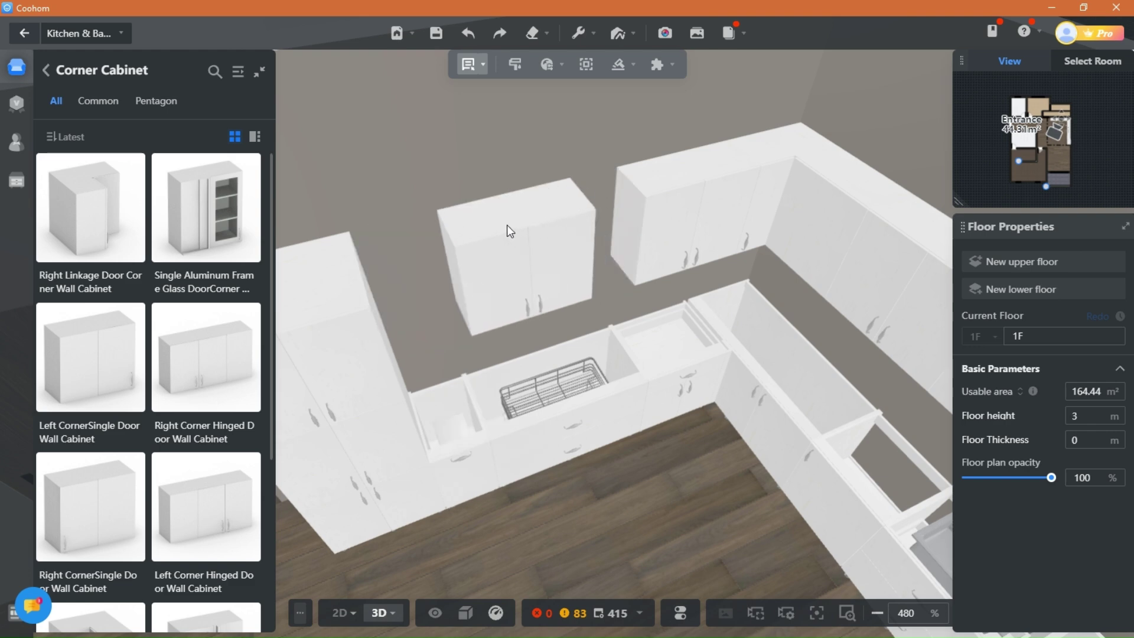
pyautogui.click(507, 225)
pyautogui.moveTo(441, 324); pyautogui.dragTo(497, 298)
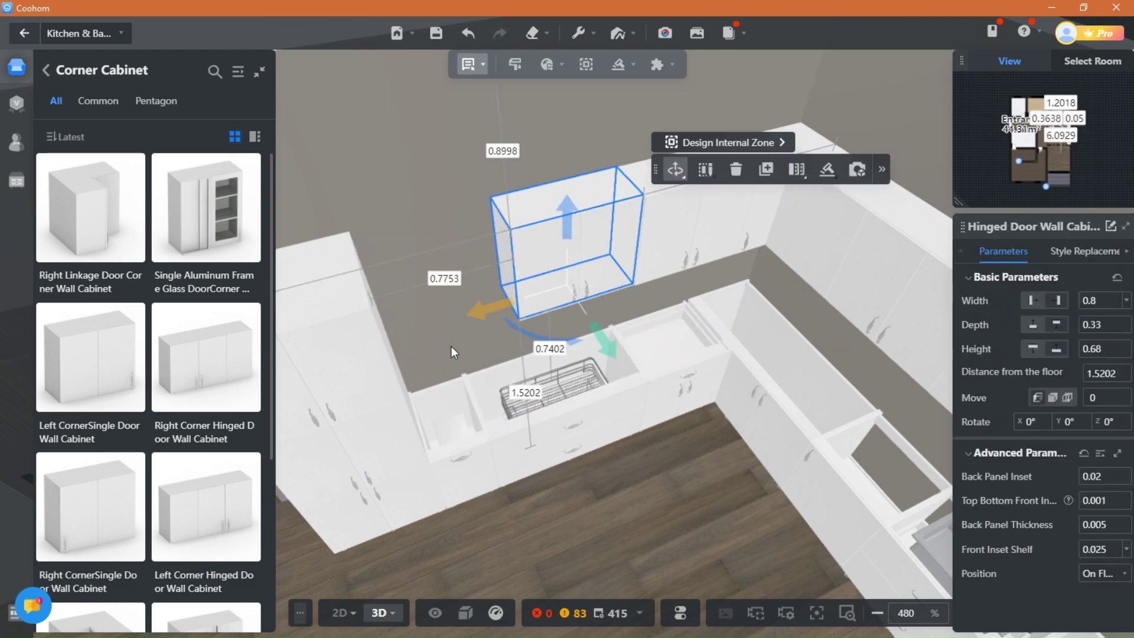
pyautogui.moveTo(450, 347); pyautogui.dragTo(387, 349)
pyautogui.moveTo(453, 300); pyautogui.dragTo(515, 282, button='right')
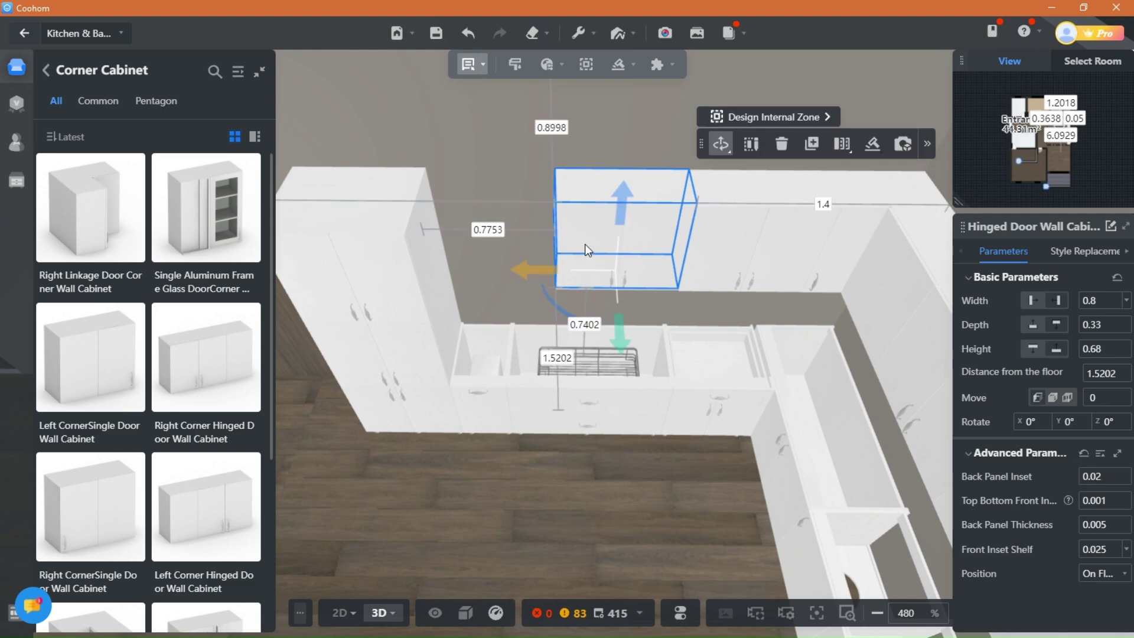
pyautogui.click(812, 145)
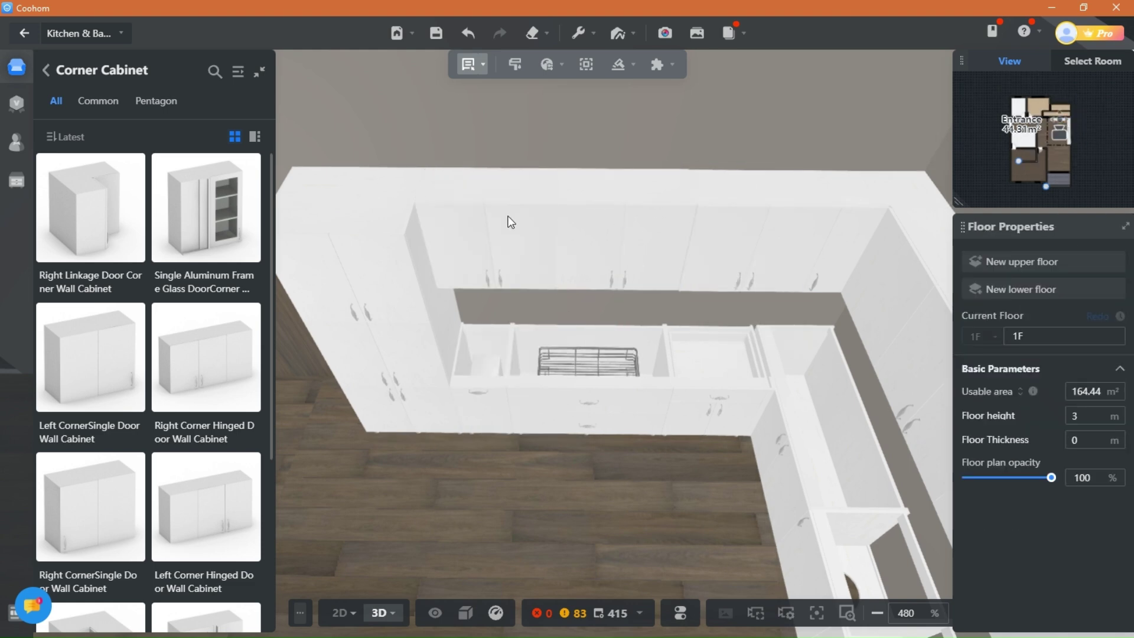
pyautogui.click(609, 502)
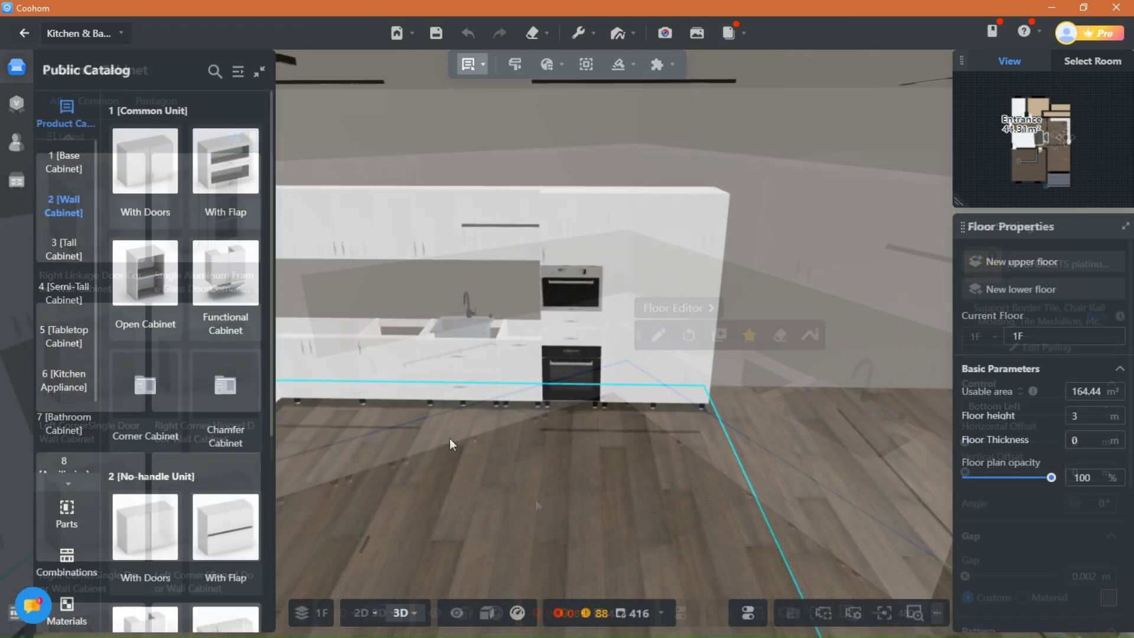
# - Place a no-handle Hinged Door Above-fridge Wall Cabinet against the back wall, above the inner-fridge high cabinet
pyautogui.scroll(-5, 171, 448)
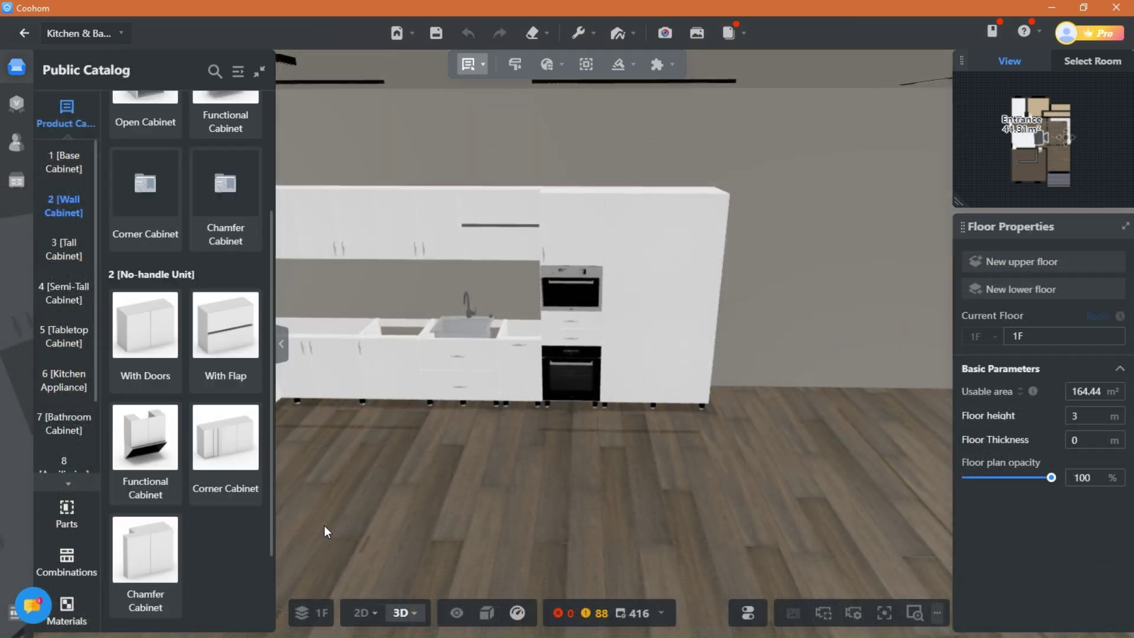
pyautogui.moveTo(500, 483); pyautogui.dragTo(272, 503)
pyautogui.click(142, 328)
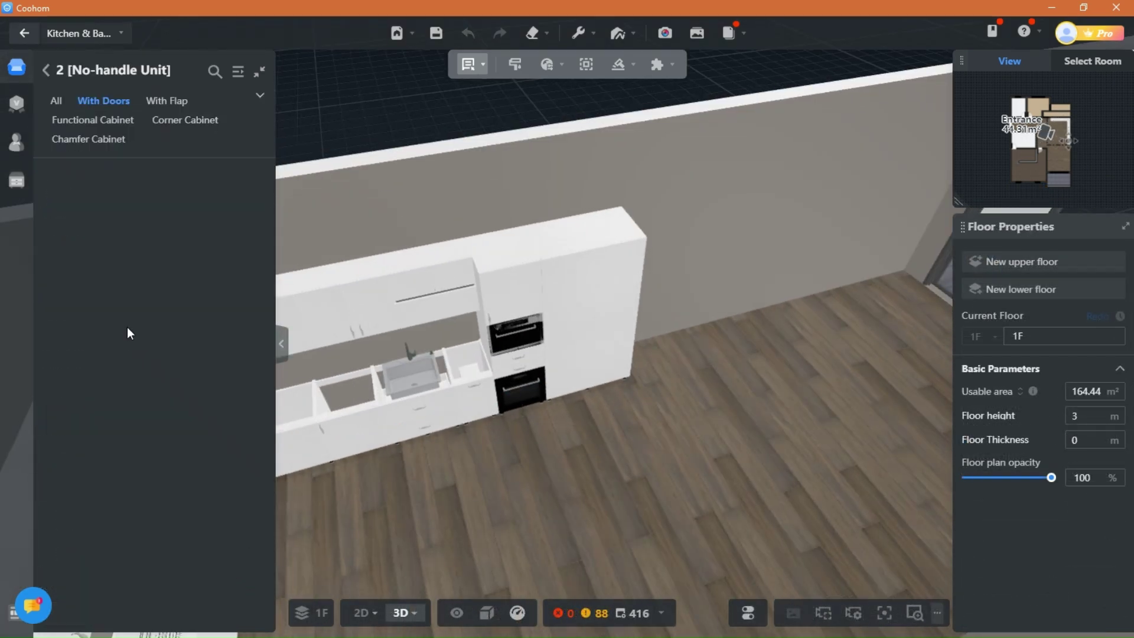
pyautogui.moveTo(446, 207); pyautogui.dragTo(478, 215, button='right')
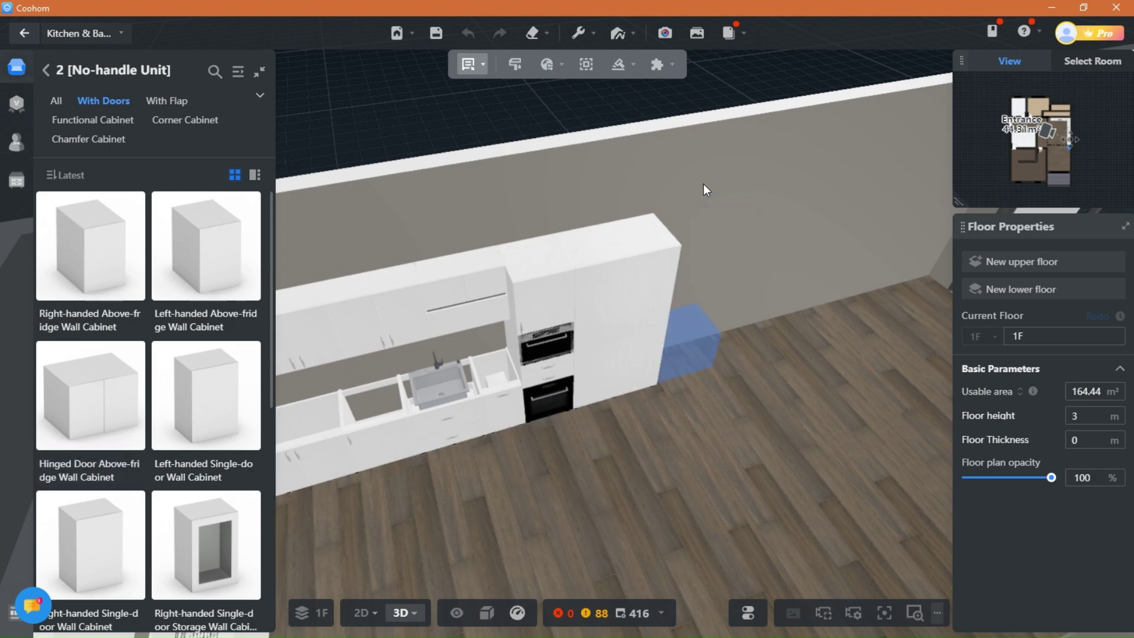
pyautogui.moveTo(791, 406); pyautogui.dragTo(658, 446)
pyautogui.click(665, 389)
pyautogui.moveTo(697, 346); pyautogui.dragTo(710, 147)
pyautogui.moveTo(626, 219); pyautogui.dragTo(549, 237)
pyautogui.moveTo(745, 522); pyautogui.dragTo(722, 345)
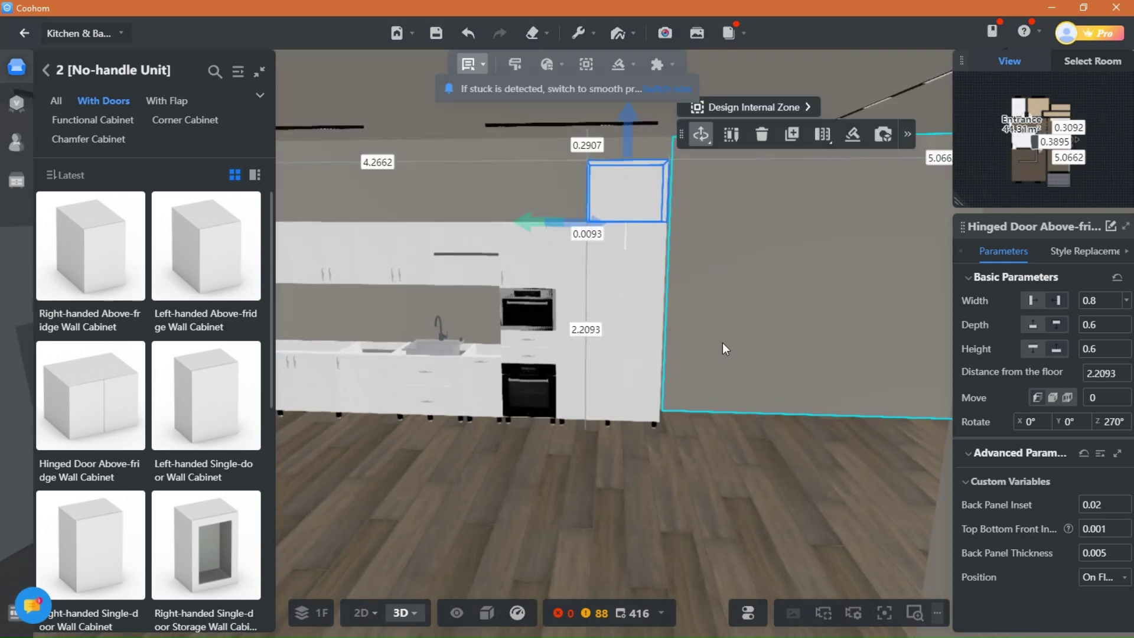
# - Lower the above-fridge wall cabinet onto the top of the inner-fridge high cabinet, 2.1959 m above the floor
pyautogui.scroll(2, 655, 359)
pyautogui.moveTo(649, 359); pyautogui.dragTo(603, 367, button='right')
pyautogui.moveTo(603, 367); pyautogui.dragTo(625, 402)
pyautogui.scroll(-2, 602, 418)
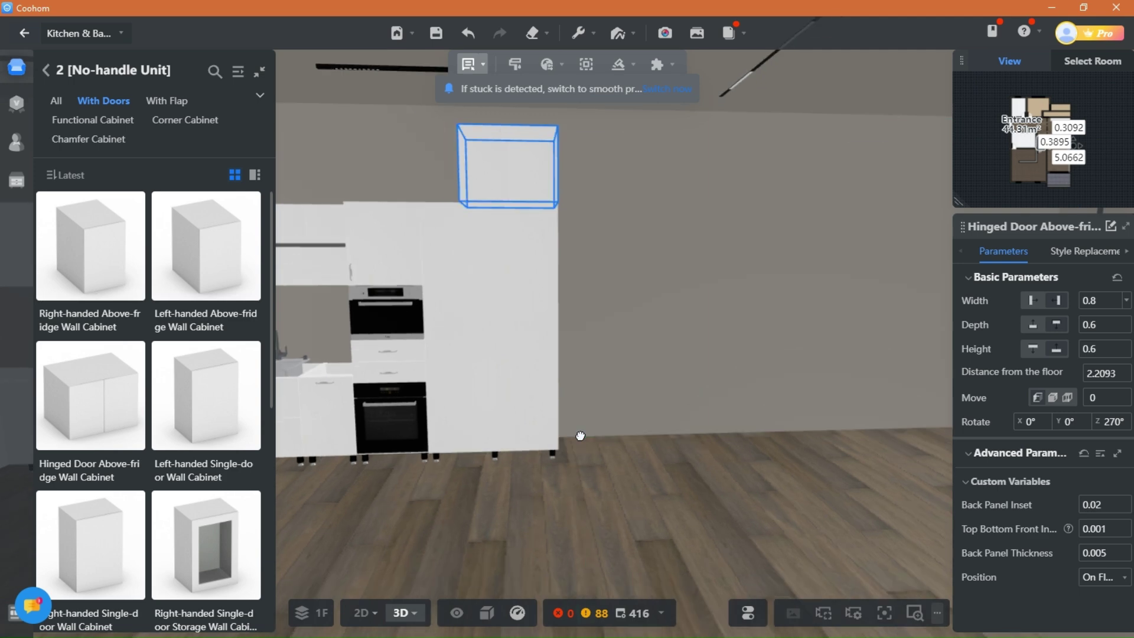
pyautogui.click(804, 433)
pyautogui.click(509, 203)
pyautogui.moveTo(513, 289); pyautogui.dragTo(513, 296)
pyautogui.click(586, 330)
pyautogui.moveTo(586, 329); pyautogui.dragTo(576, 205)
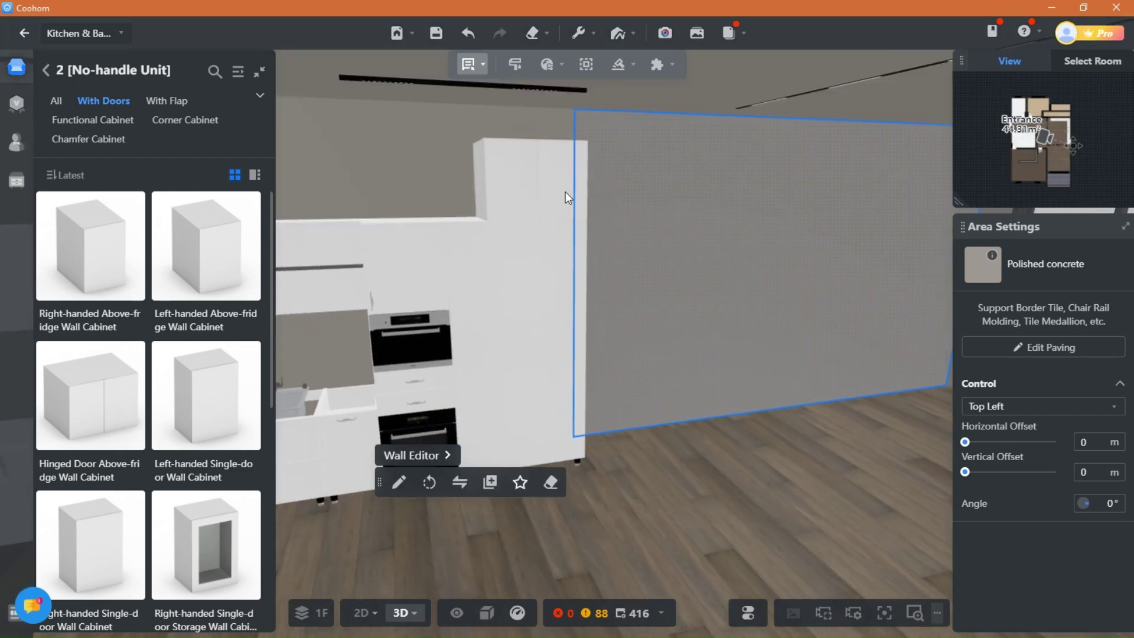
# - Set the above-fridge wall cabinet's height to 0.9 m
pyautogui.click(576, 206)
pyautogui.click(1126, 347)
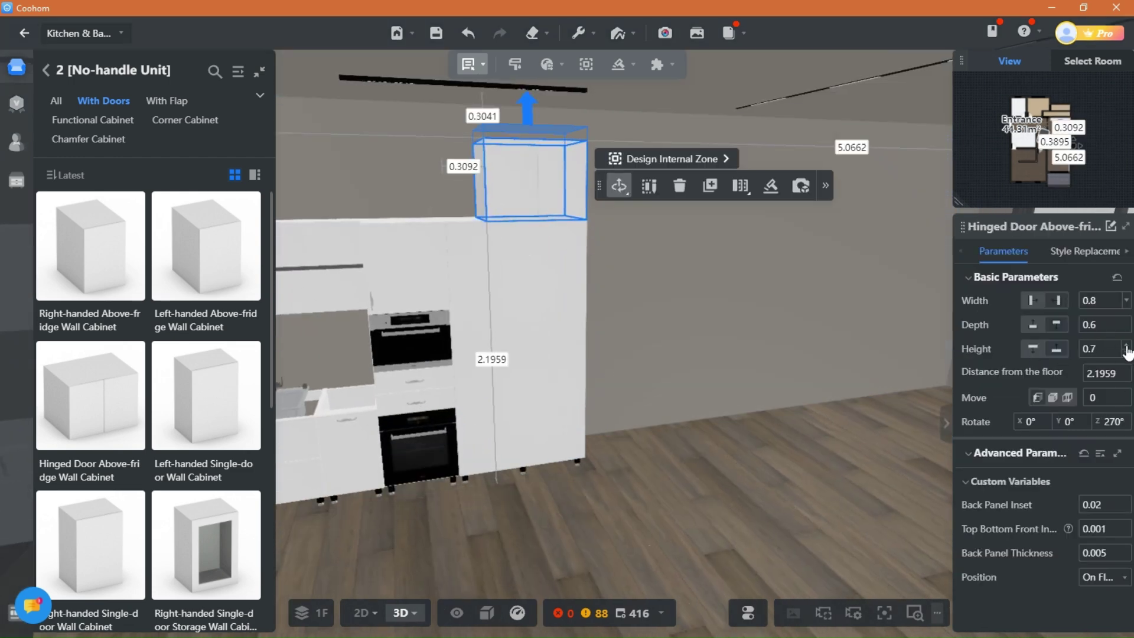
pyautogui.click(1126, 347)
pyautogui.click(1126, 347)
pyautogui.click(767, 358)
pyautogui.moveTo(767, 357); pyautogui.dragTo(767, 311)
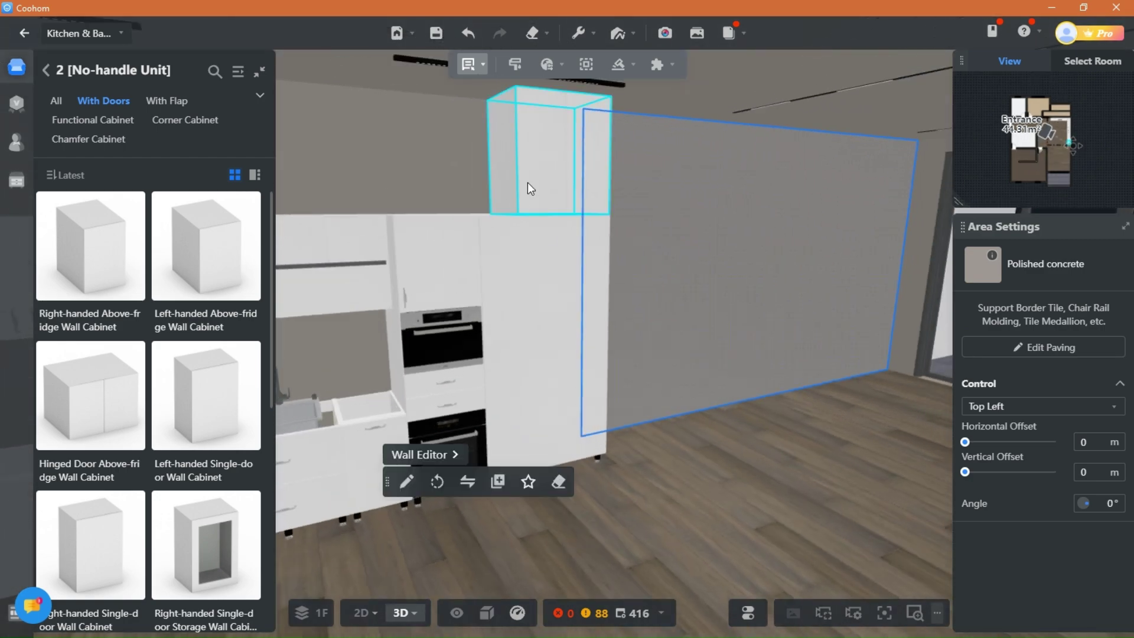
# - Duplicate the above-fridge wall cabinet and place the copy beside it, above the appliance high cabinet
pyautogui.click(527, 182)
pyautogui.moveTo(408, 169); pyautogui.dragTo(427, 188)
pyautogui.click(498, 248)
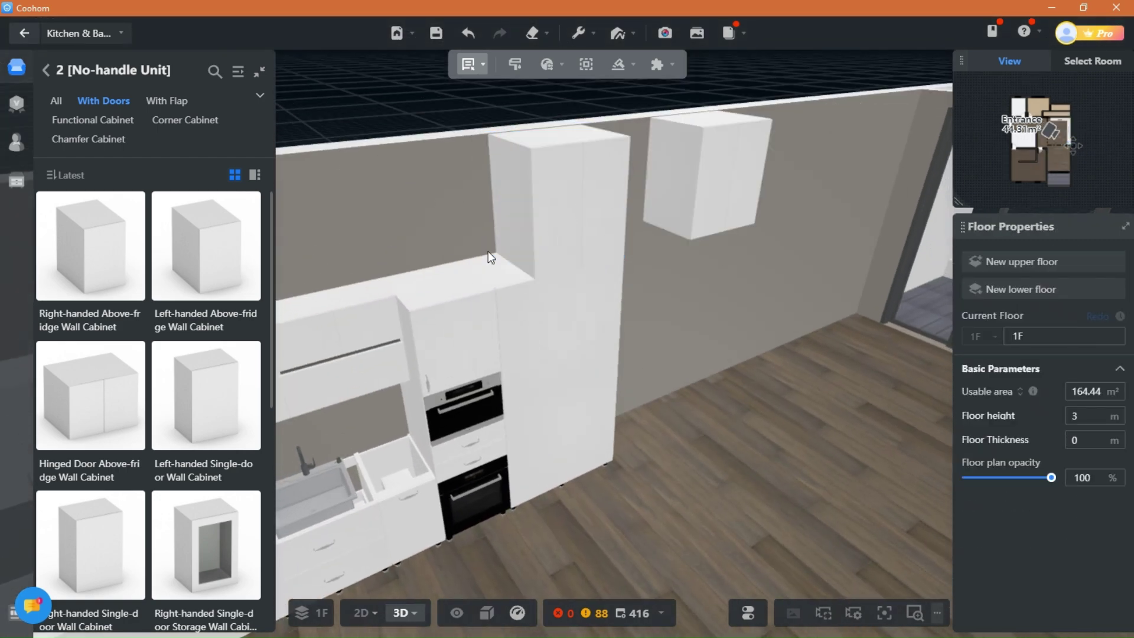
pyautogui.click(471, 255)
pyautogui.click(740, 460)
pyautogui.moveTo(594, 568); pyautogui.dragTo(632, 517)
# - Widen the copied above-fridge cabinet to 0.9092 m so it reaches the outer side of the appliance high cabinet
pyautogui.click(604, 285)
pyautogui.press('s')
pyautogui.moveTo(552, 227); pyautogui.dragTo(531, 233)
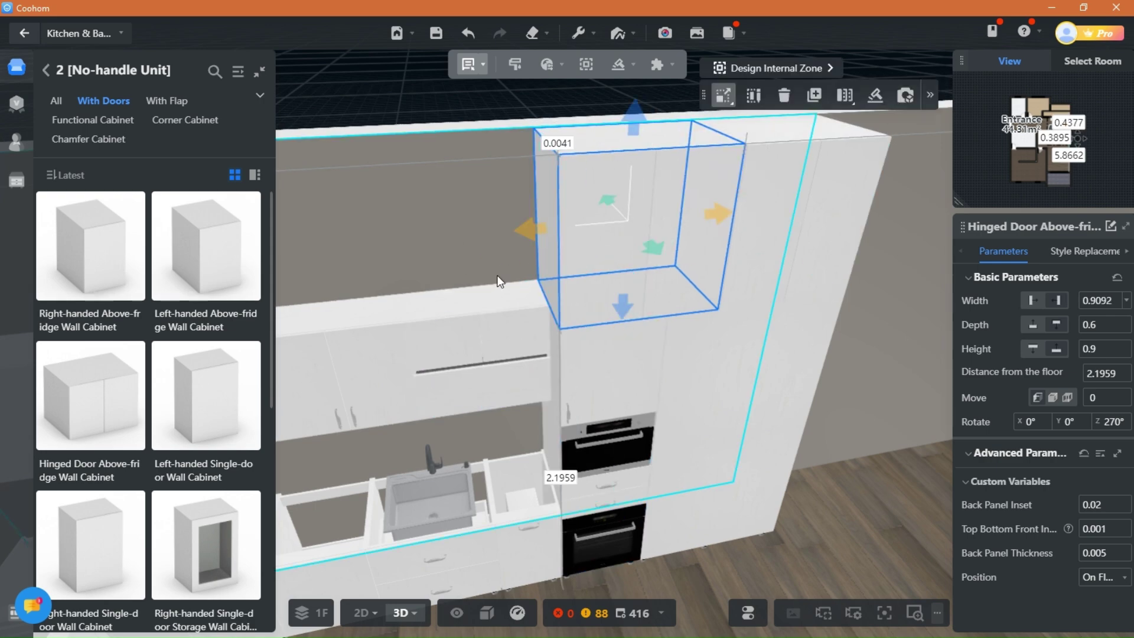
pyautogui.click(459, 260)
pyautogui.scroll(-2, 726, 481)
pyautogui.moveTo(488, 513); pyautogui.dragTo(609, 550, button='right')
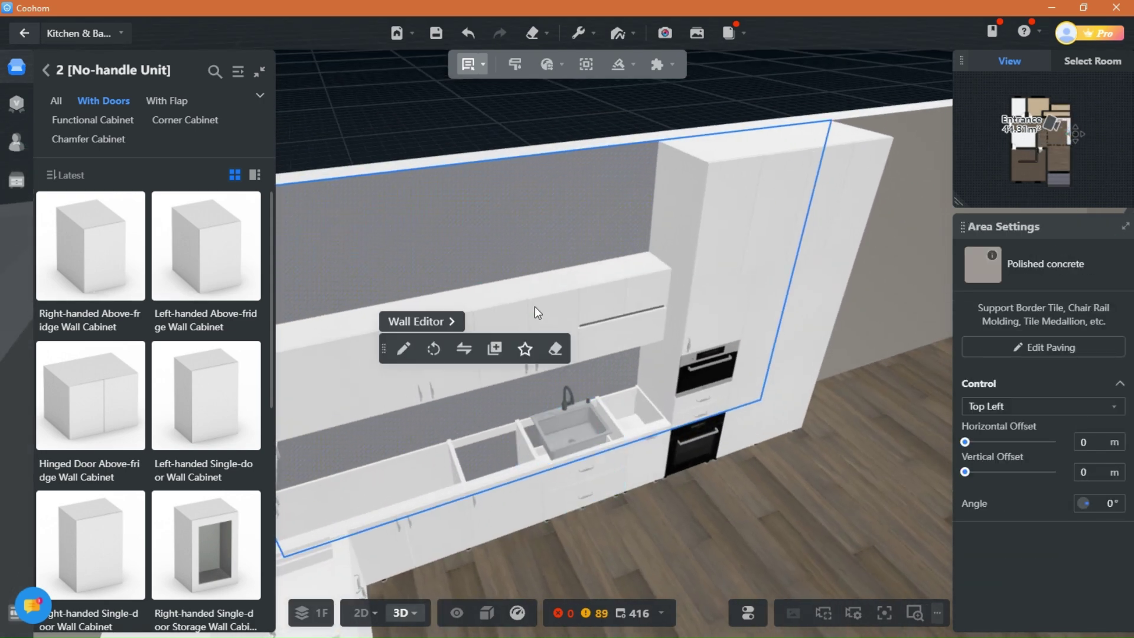
pyautogui.click(47, 70)
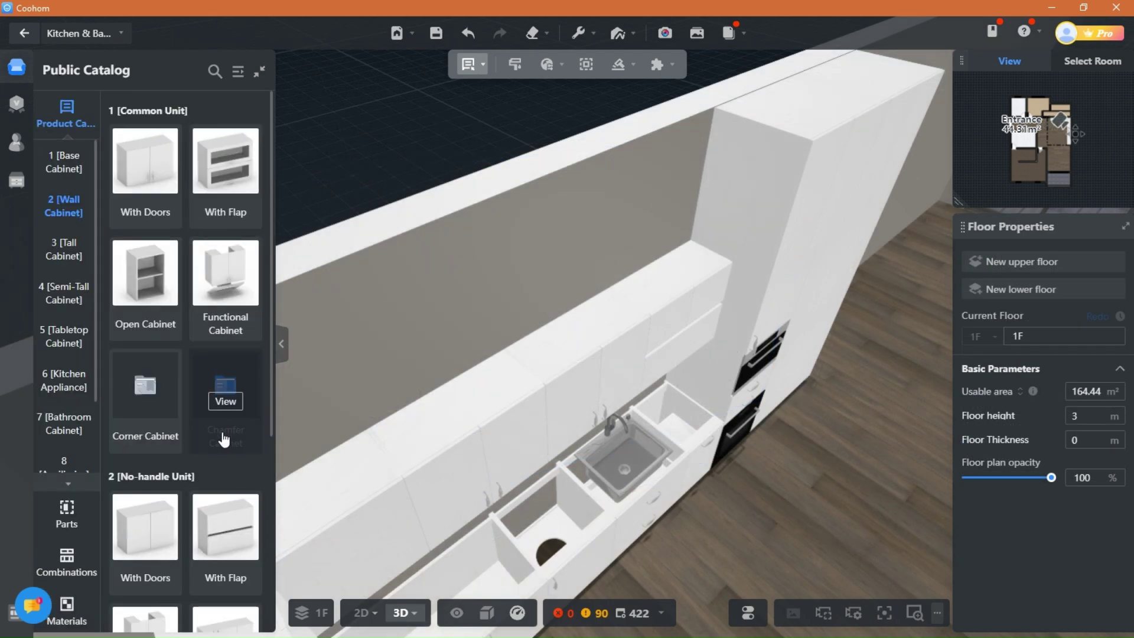
pyautogui.scroll(-2, 220, 397)
pyautogui.click(150, 448)
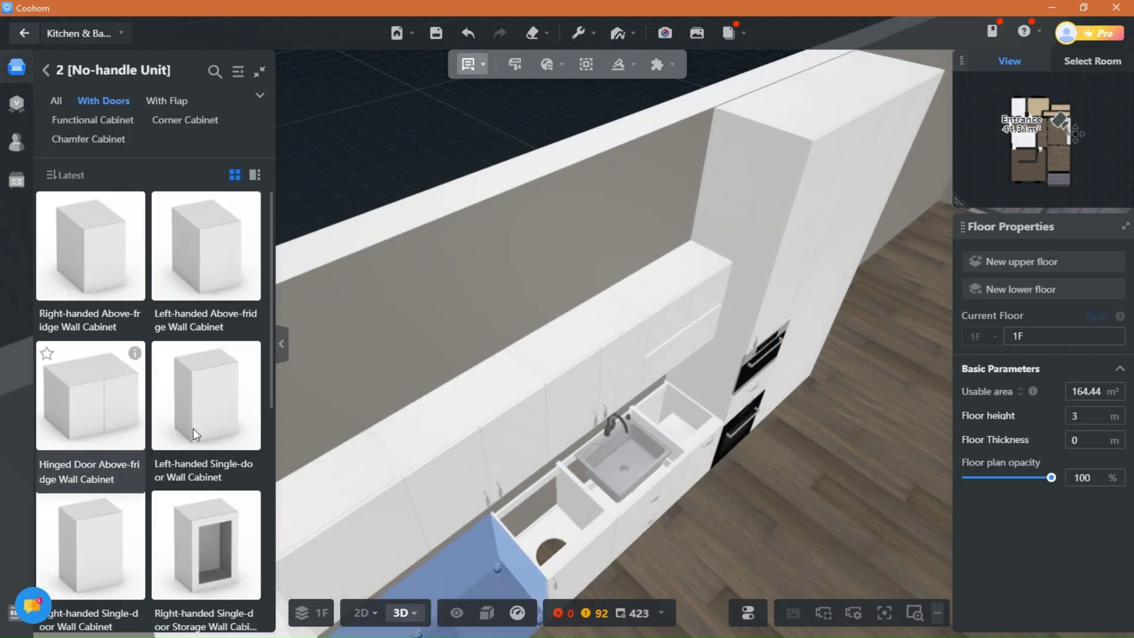
pyautogui.moveTo(582, 331); pyautogui.dragTo(525, 221)
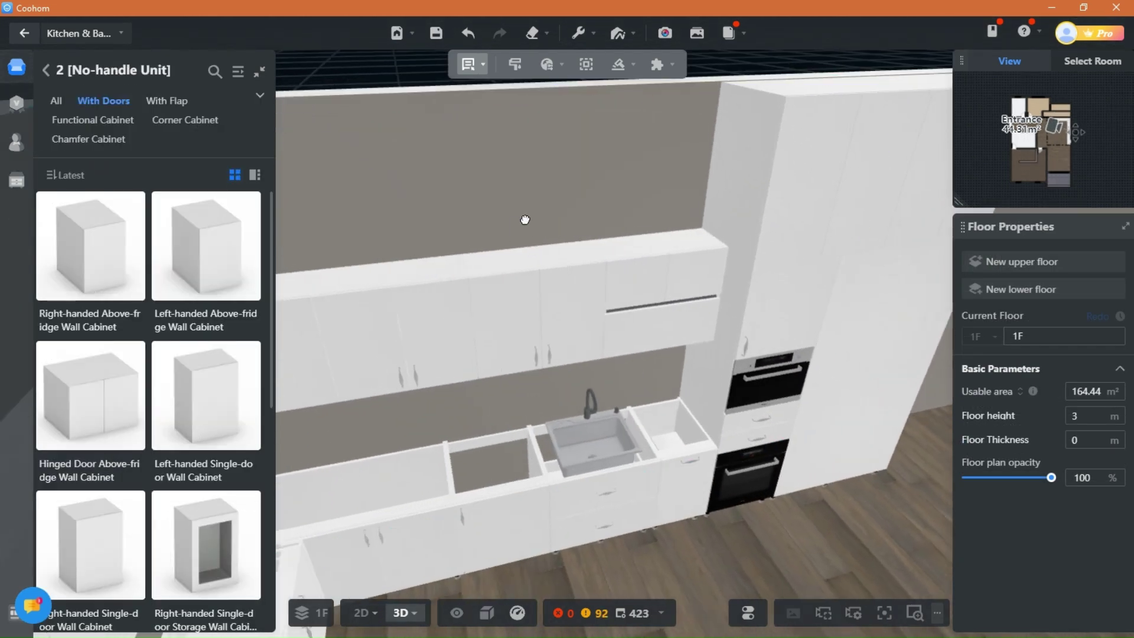
# - Copy a 0.8 m wide Hinged Door Wall Cabinet and move the copy above the back-wall row, 2.5841 m above the floor
pyautogui.click(548, 300)
pyautogui.click(698, 235)
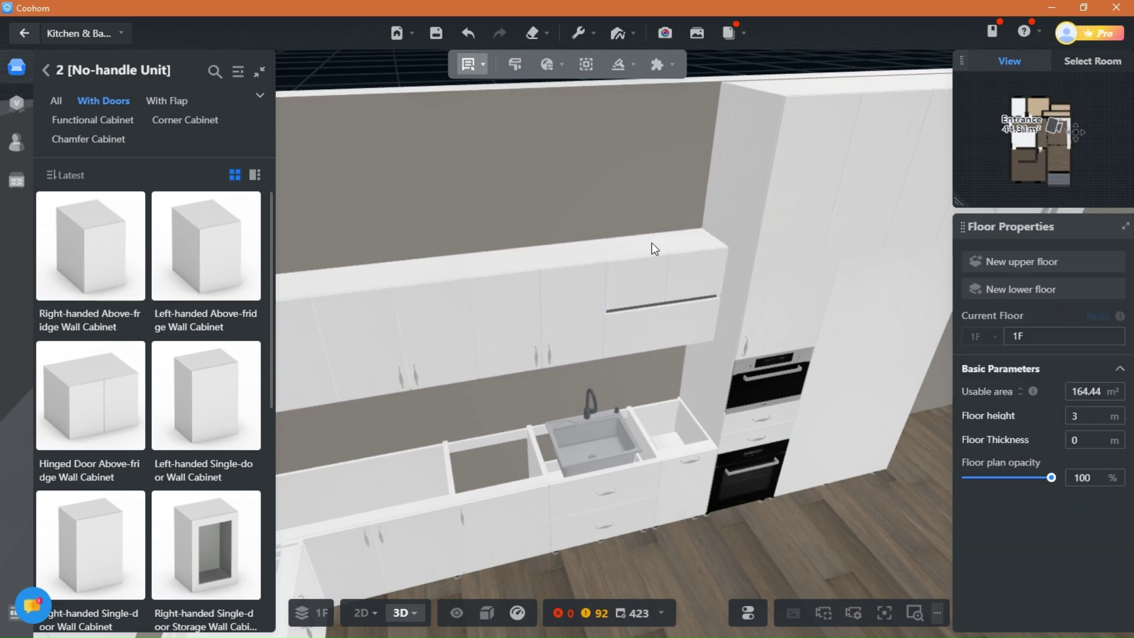
pyautogui.moveTo(557, 387); pyautogui.dragTo(535, 265)
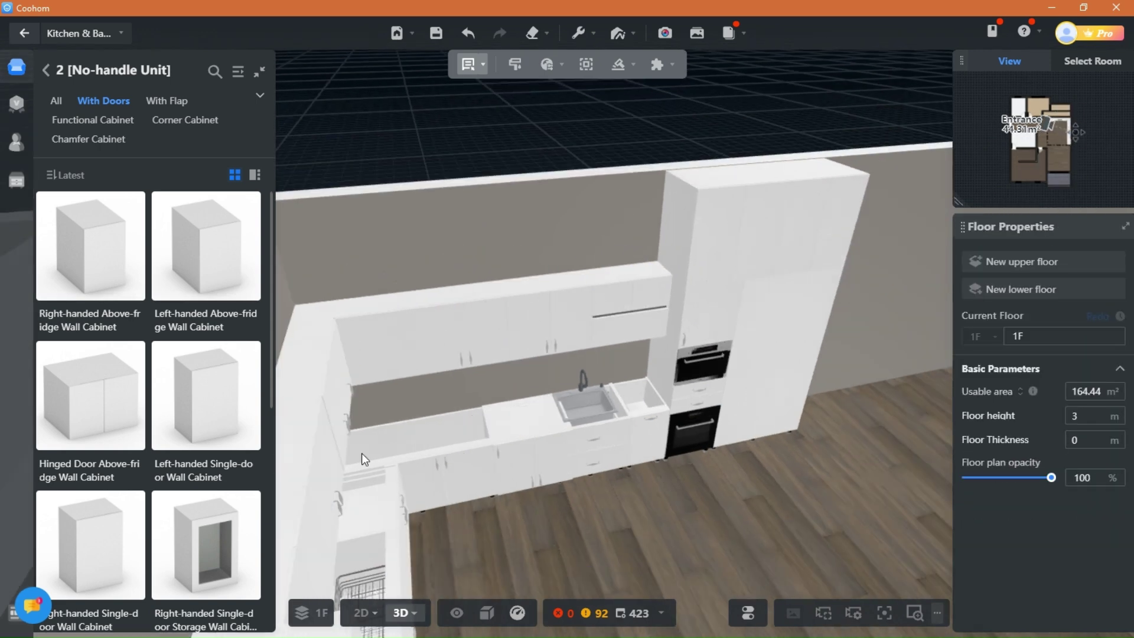
pyautogui.hotkey('ctrl', 'v')
pyautogui.click(615, 537)
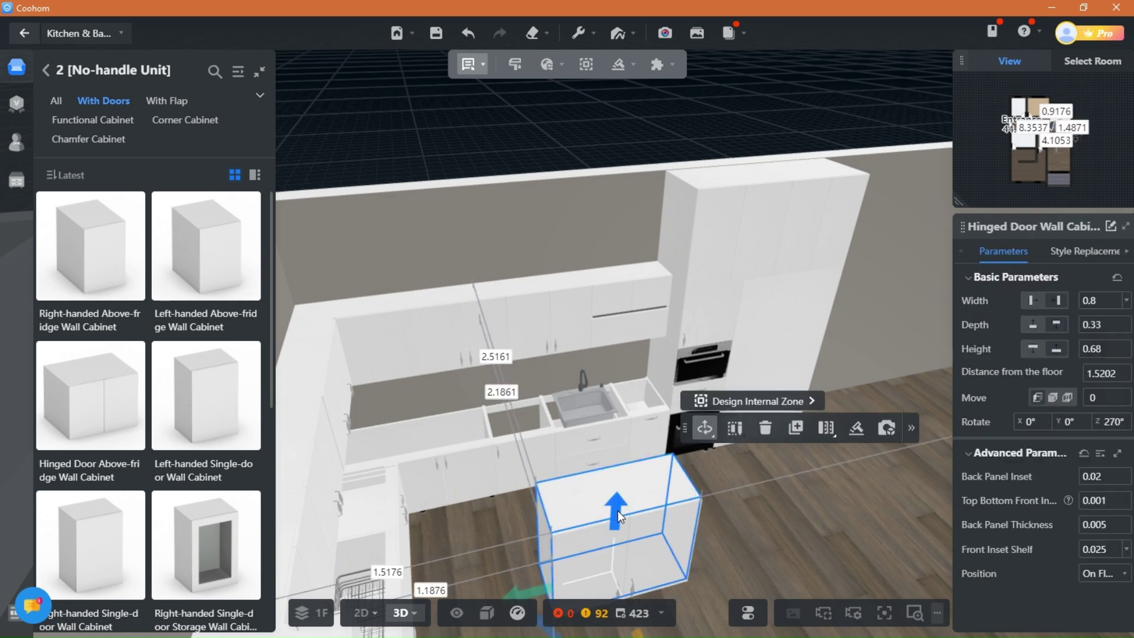
pyautogui.moveTo(617, 510); pyautogui.dragTo(622, 400)
pyautogui.moveTo(651, 488); pyautogui.dragTo(572, 324)
pyautogui.moveTo(650, 480); pyautogui.dragTo(551, 286)
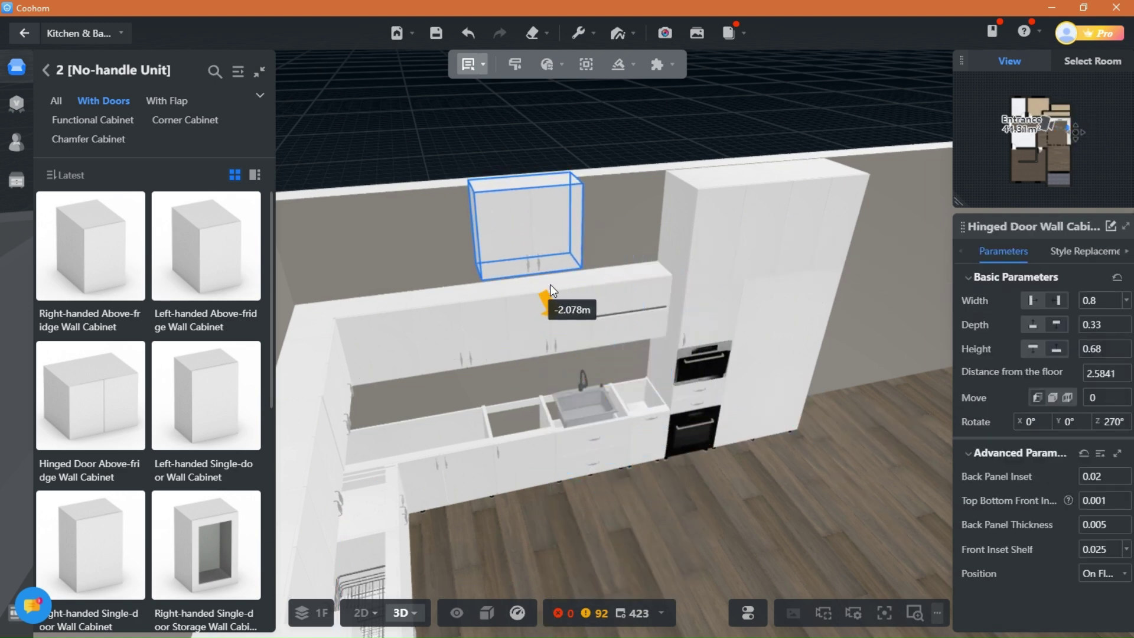
# - Align the copied wall cabinet against the back wall and the tall cabinets, resting above the tilt-up cabinet at 2.2019 m from the floor
pyautogui.scroll(2, 392, 226)
pyautogui.moveTo(392, 225); pyautogui.dragTo(437, 253)
pyautogui.moveTo(678, 456); pyautogui.dragTo(616, 403)
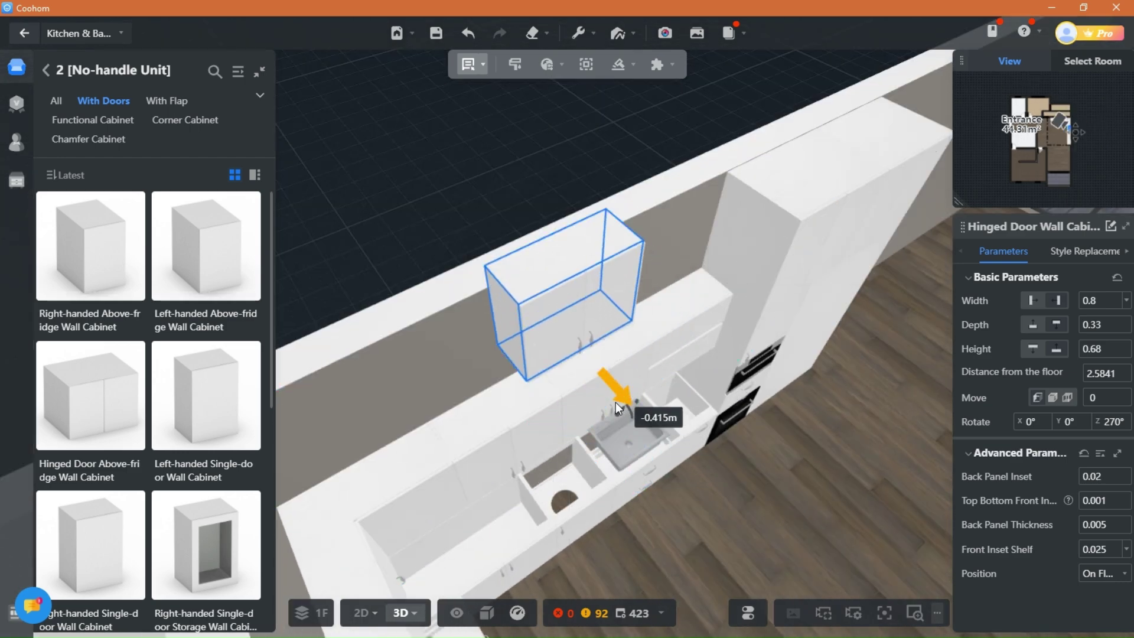
pyautogui.moveTo(558, 274); pyautogui.dragTo(569, 317)
pyautogui.scroll(2, 706, 549)
pyautogui.moveTo(713, 546); pyautogui.dragTo(716, 547)
pyautogui.moveTo(556, 152); pyautogui.dragTo(559, 138)
pyautogui.moveTo(463, 229); pyautogui.dragTo(679, 199)
# - Set the height of the upper Hinged Door Wall Cabinet beside the tall cabinets to 0.78 m
pyautogui.moveTo(874, 549); pyautogui.dragTo(738, 558)
pyautogui.scroll(-3, 738, 558)
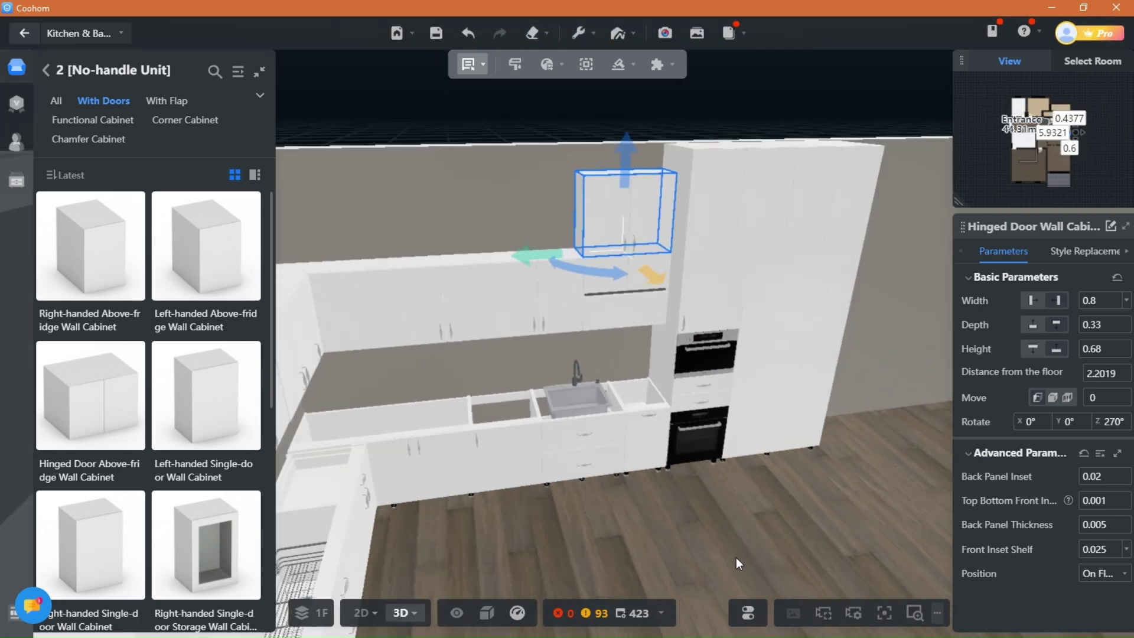
pyautogui.scroll(1, 720, 553)
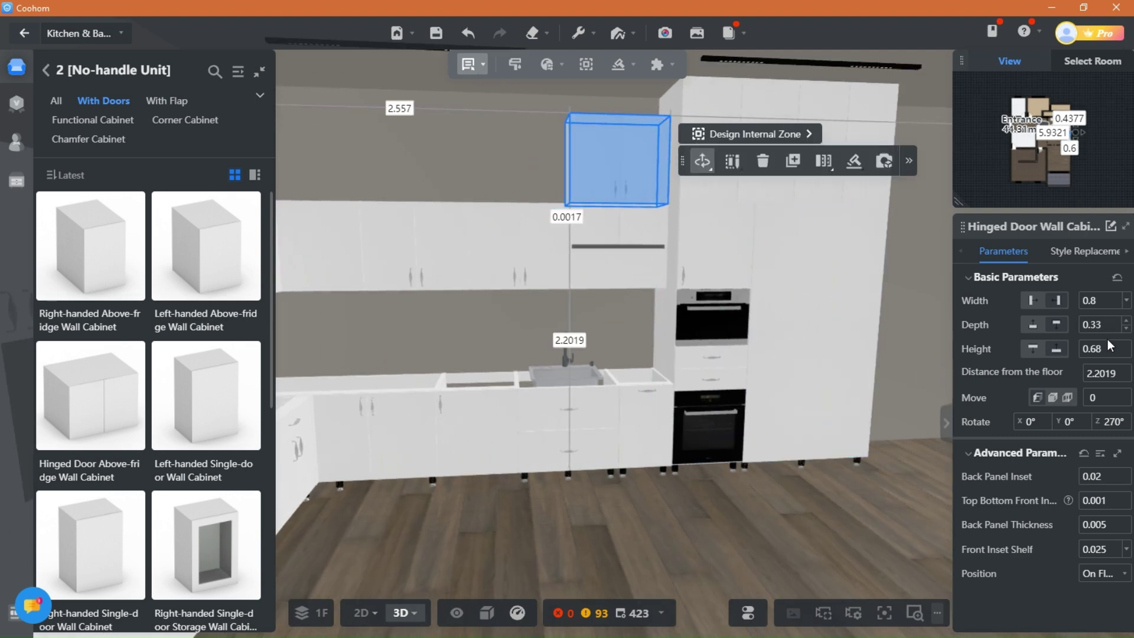
pyautogui.click(1126, 345)
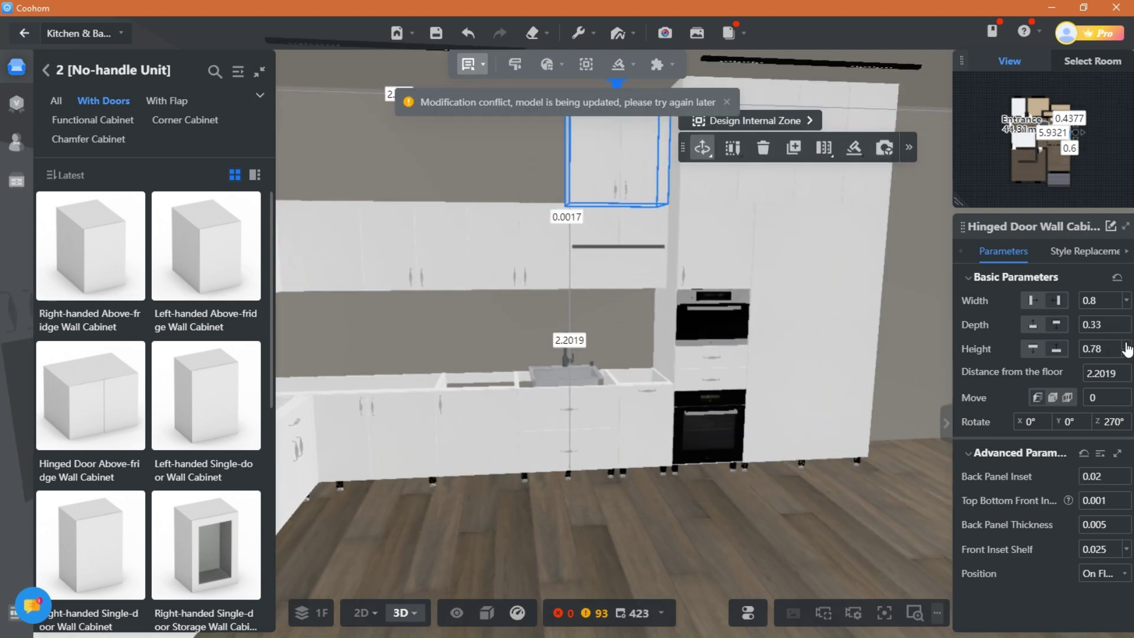
pyautogui.scroll(-2, 739, 366)
pyautogui.scroll(2, 877, 264)
pyautogui.press('q')
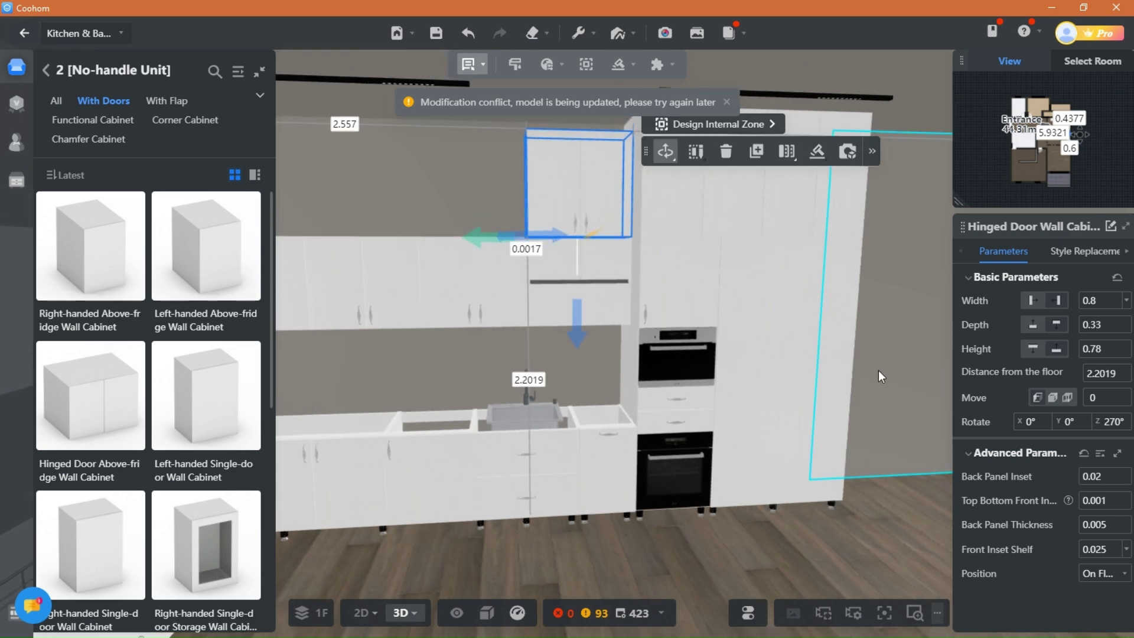
# - Set the height of the upper Hinged Door Wall Cabinet beside the tall cabinets to 0.9 m
pyautogui.click(1126, 345)
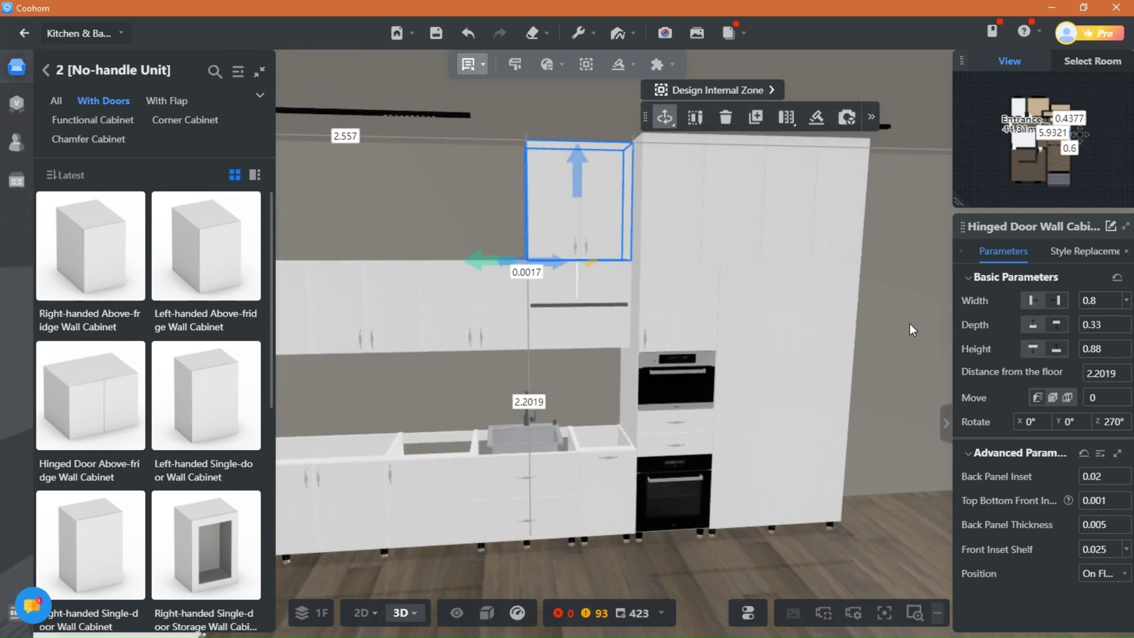
pyautogui.click(647, 208)
pyautogui.click(575, 195)
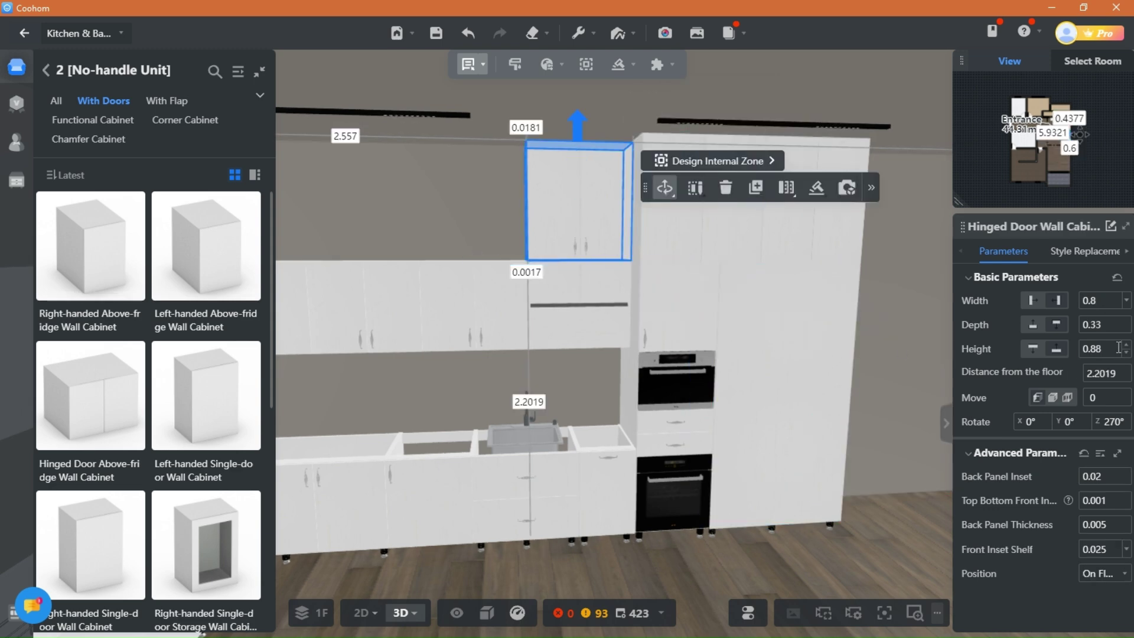
pyautogui.click(1126, 345)
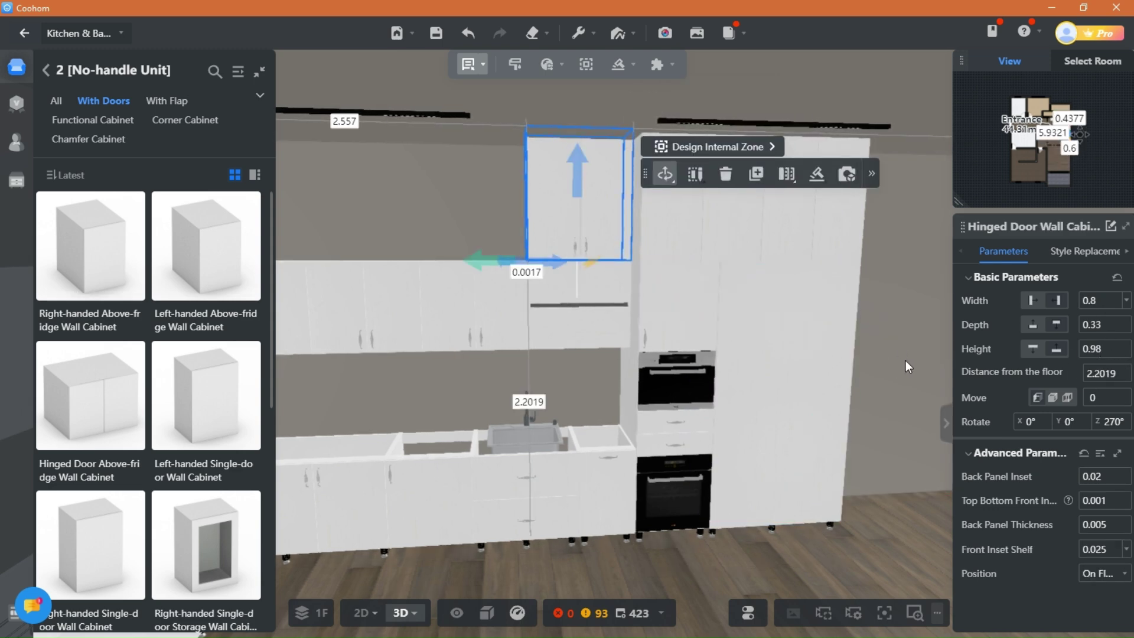
pyautogui.press('BackSpace')
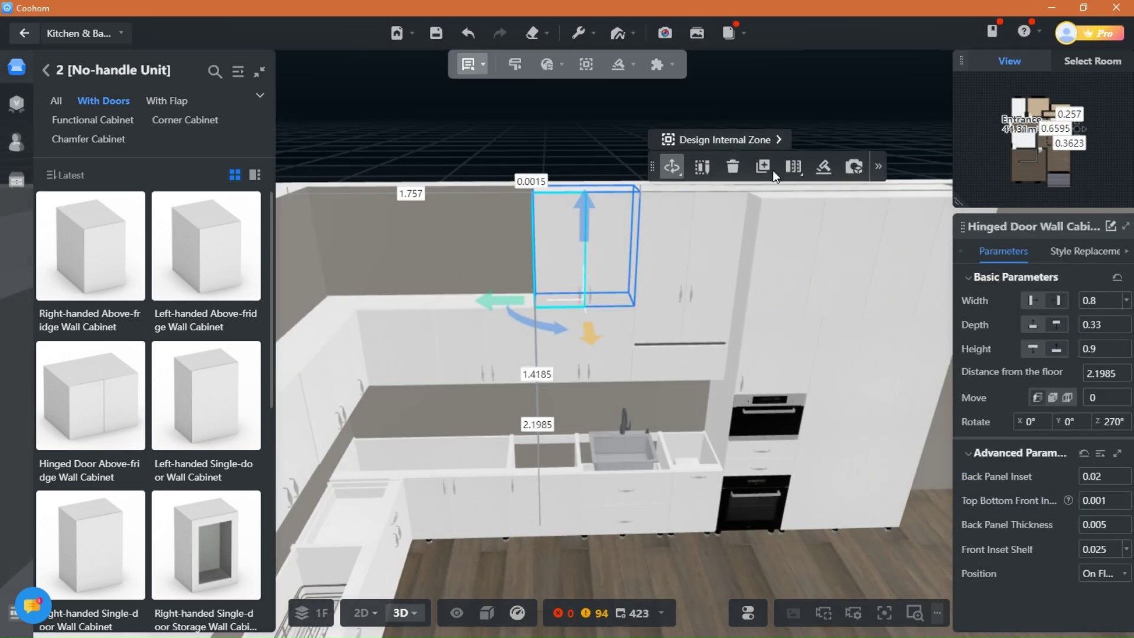
# - Complete the back wall's upper tier with another 0.8 m wide wall cabinet and a Right Linkage Door Corner cabinet 2.1962 m above the floor
pyautogui.click(502, 285)
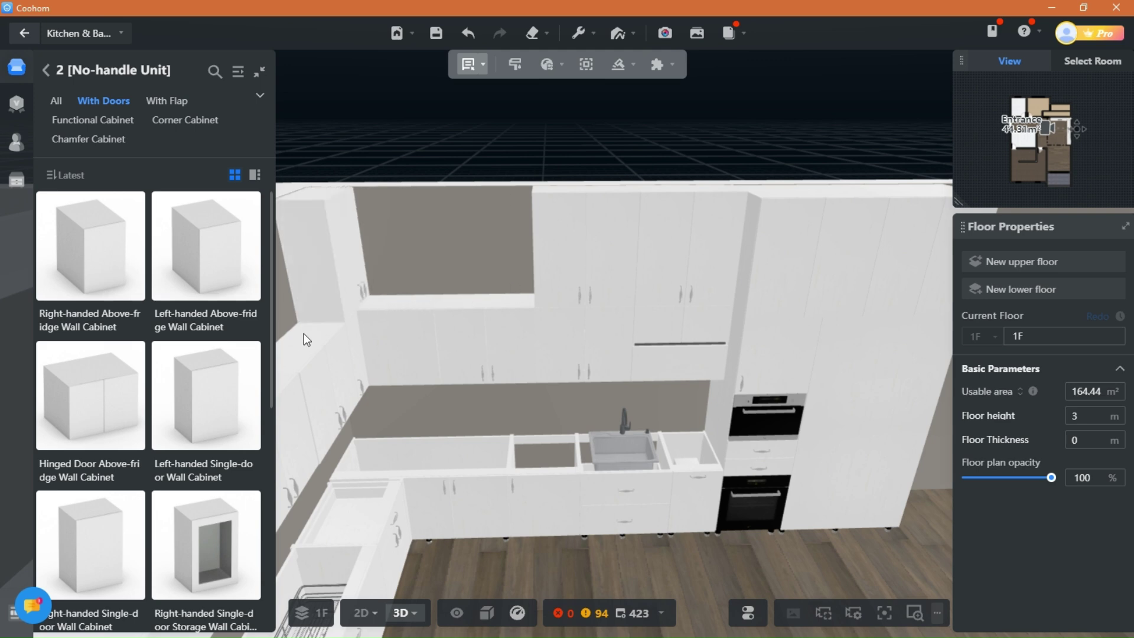
pyautogui.scroll(-2, 407, 299)
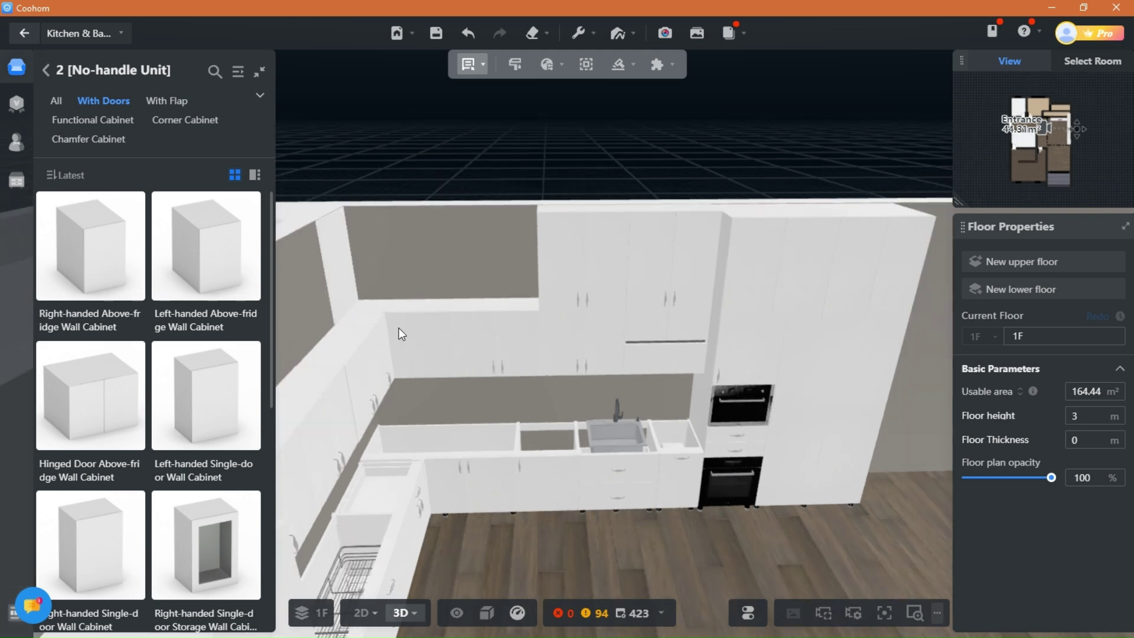
pyautogui.click(393, 230)
pyautogui.moveTo(439, 271); pyautogui.dragTo(572, 314)
pyautogui.moveTo(366, 261); pyautogui.dragTo(431, 263, button='right')
pyautogui.scroll(2, 431, 264)
pyautogui.click(424, 353)
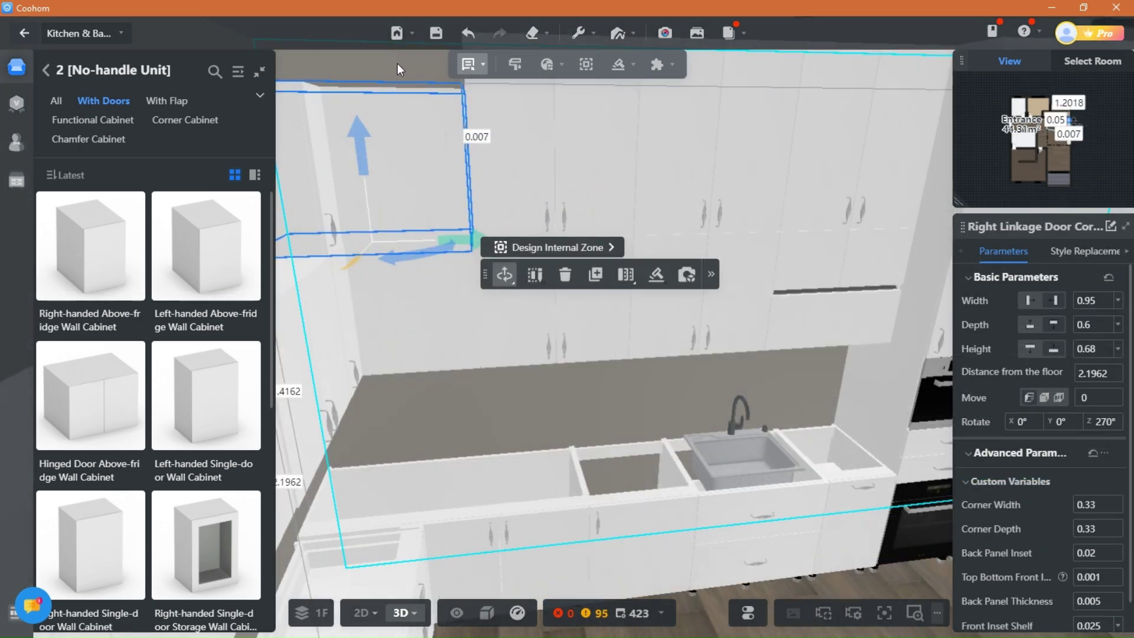
# - Set the height of the upper Right Linkage Door Corner cabinet to 0.9 m
pyautogui.moveTo(391, 62); pyautogui.dragTo(421, 79)
pyautogui.click(1093, 349)
pyautogui.press('BackSpace')
pyautogui.press('BackSpace')
pyautogui.write('9')
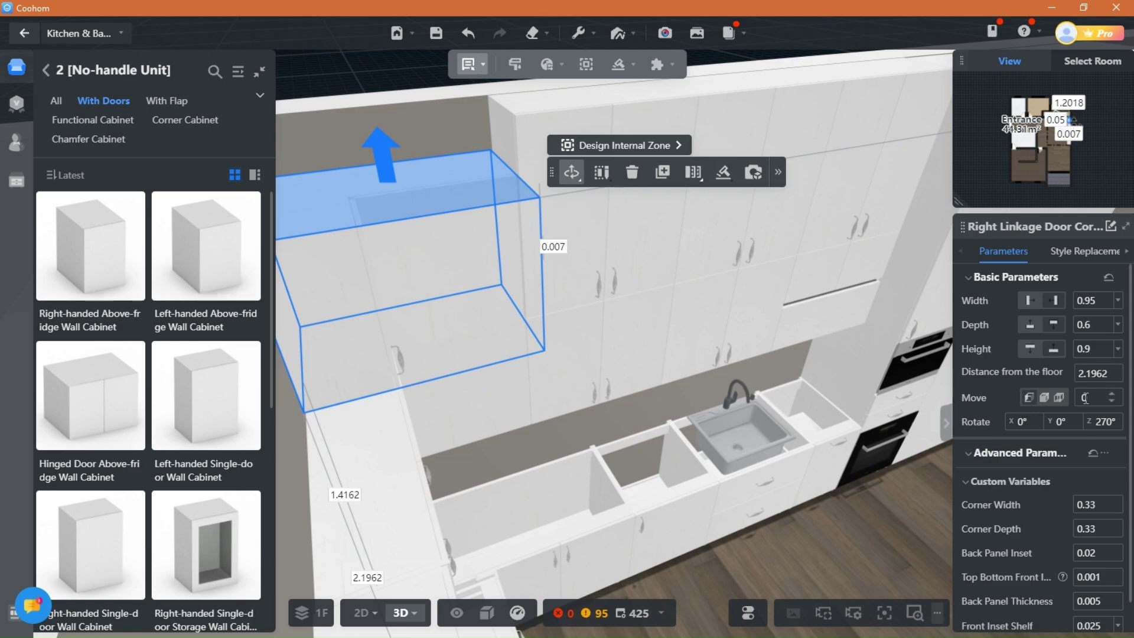
pyautogui.click(824, 530)
pyautogui.moveTo(833, 552); pyautogui.dragTo(801, 577)
pyautogui.click(622, 566)
pyautogui.click(505, 398)
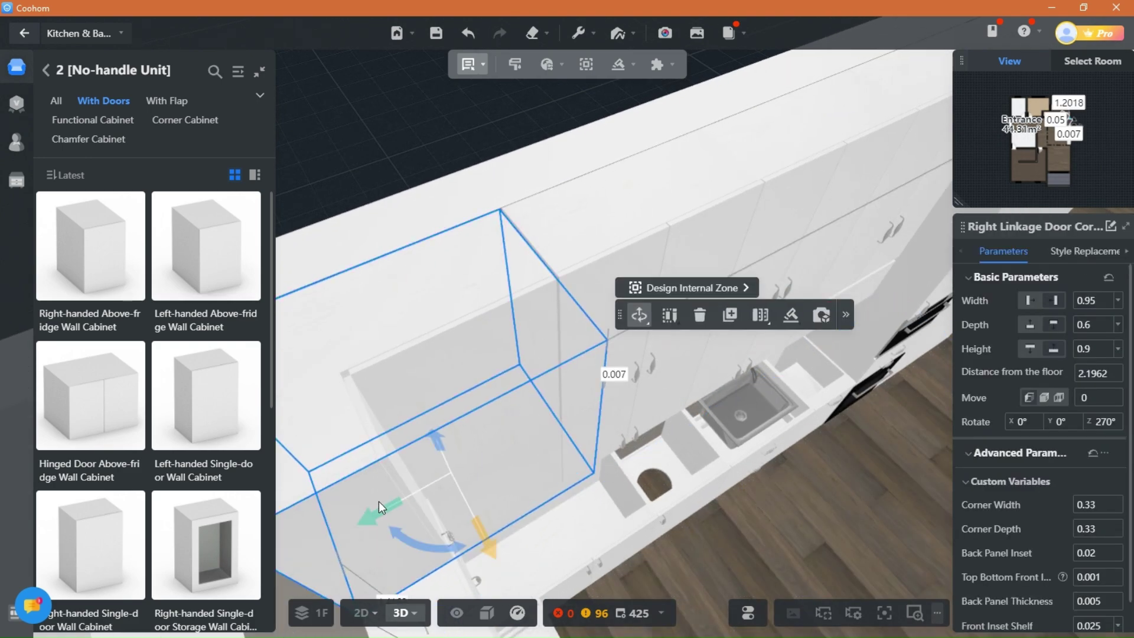
pyautogui.click(827, 558)
pyautogui.moveTo(828, 559); pyautogui.dragTo(441, 600)
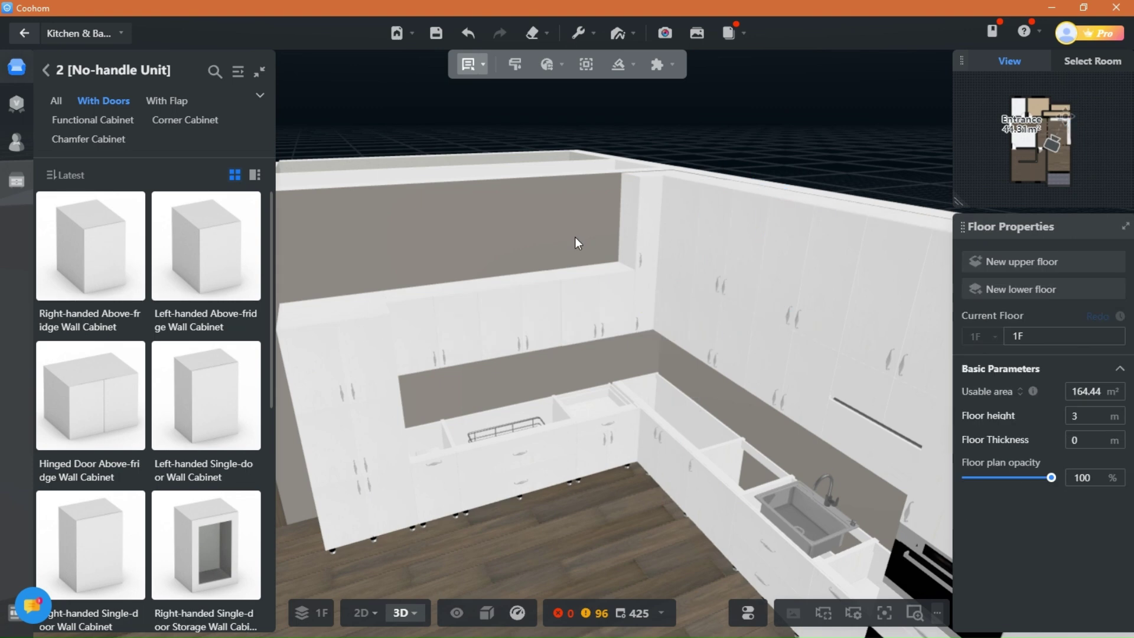
# - Fill the side wall's upper tier with 0.9 m high wall cabinets and a 0.9092 m wide above-fridge cabinet over the tall cabinets
pyautogui.click(570, 257)
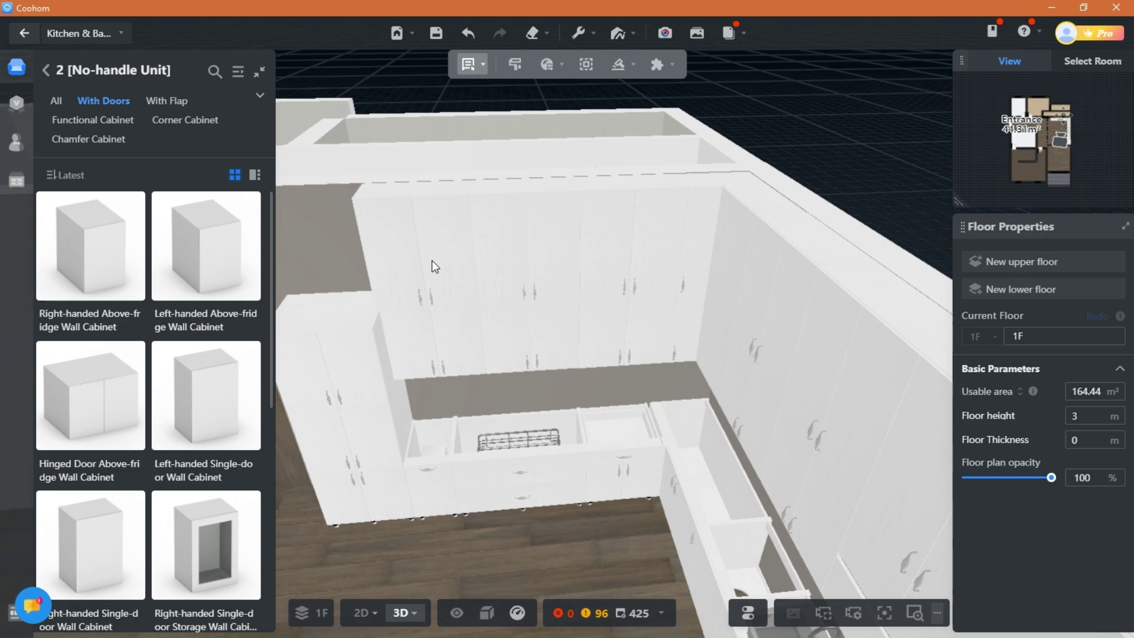
pyautogui.click(431, 260)
pyautogui.moveTo(314, 246); pyautogui.dragTo(481, 410)
pyautogui.click(899, 197)
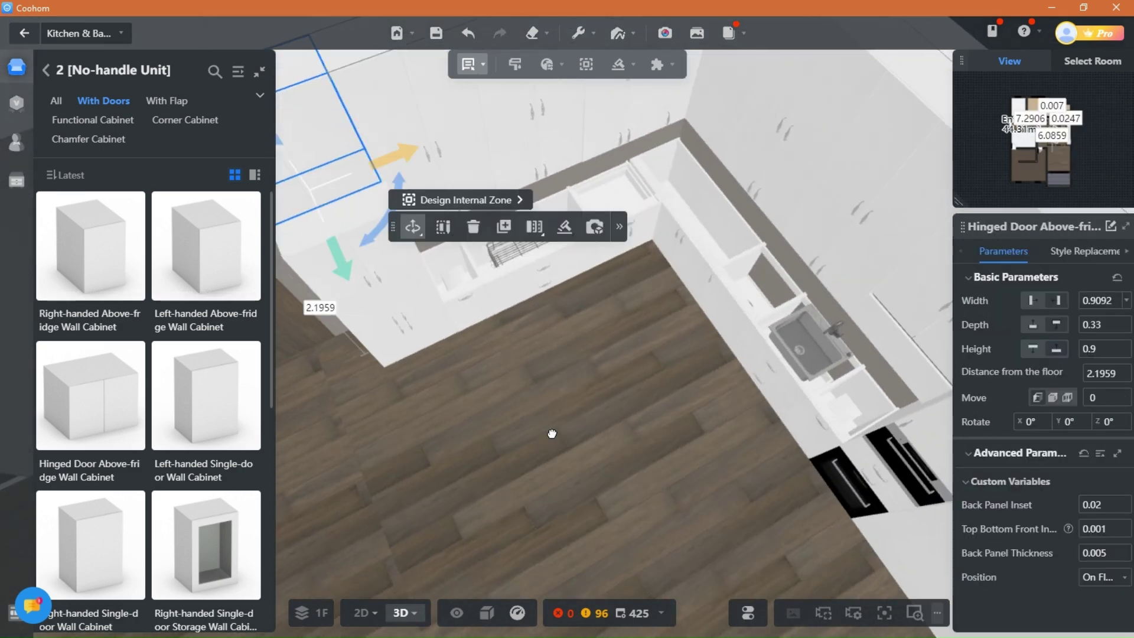
# - Deepen and align the side wall's above-fridge cabinet so its front sits flush with the tall cabinets below
pyautogui.moveTo(649, 449); pyautogui.dragTo(636, 168)
pyautogui.moveTo(479, 239); pyautogui.dragTo(523, 217)
pyautogui.click(309, 377)
pyautogui.click(298, 423)
pyautogui.moveTo(696, 222); pyautogui.dragTo(702, 290)
pyautogui.moveTo(612, 415); pyautogui.dragTo(450, 367)
pyautogui.click(451, 367)
pyautogui.moveTo(450, 366); pyautogui.dragTo(536, 465, button='right')
pyautogui.scroll(-2, 537, 465)
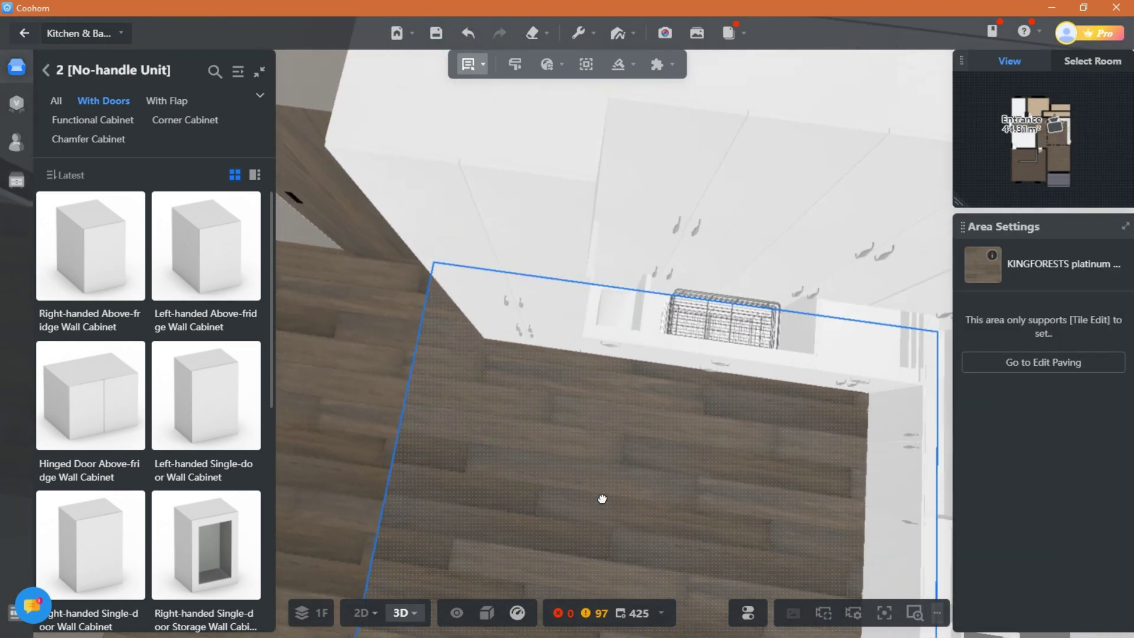
# - Align the upper 0.8 m wide Hinged Door Wall Cabinet on the side wall against the neighbouring above-fridge cabinet
pyautogui.click(519, 242)
pyautogui.scroll(2, 520, 248)
pyautogui.click(428, 259)
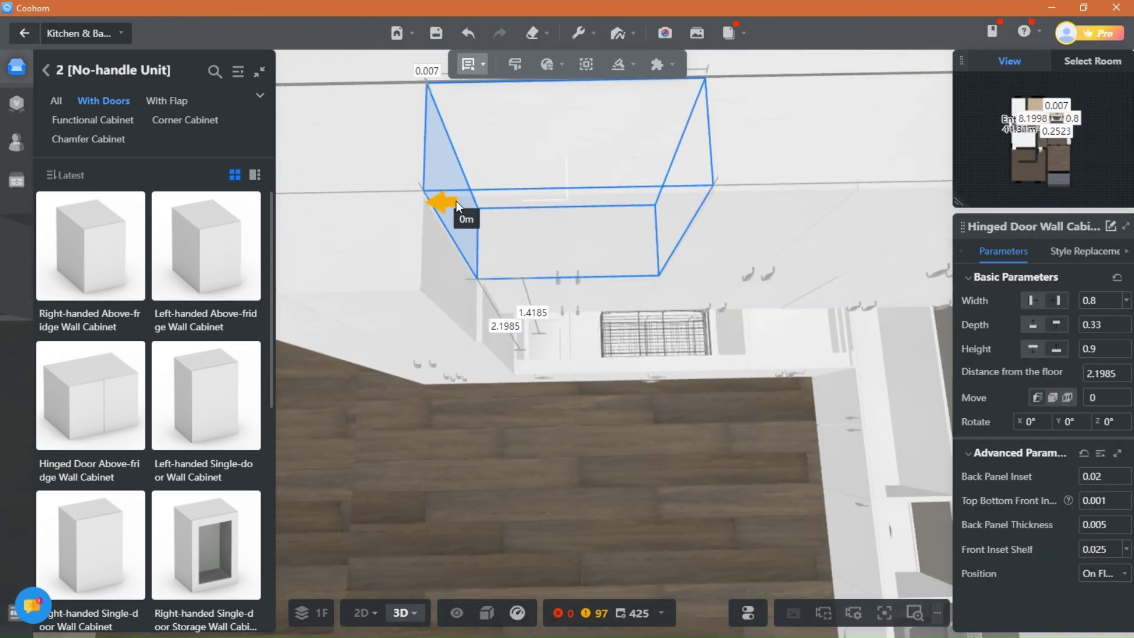
pyautogui.click(506, 518)
# - Start generating a stovetop and select the wide drawer base cabinet on the side wall to hold it
pyautogui.scroll(-3, 505, 518)
pyautogui.moveTo(781, 512); pyautogui.dragTo(579, 490)
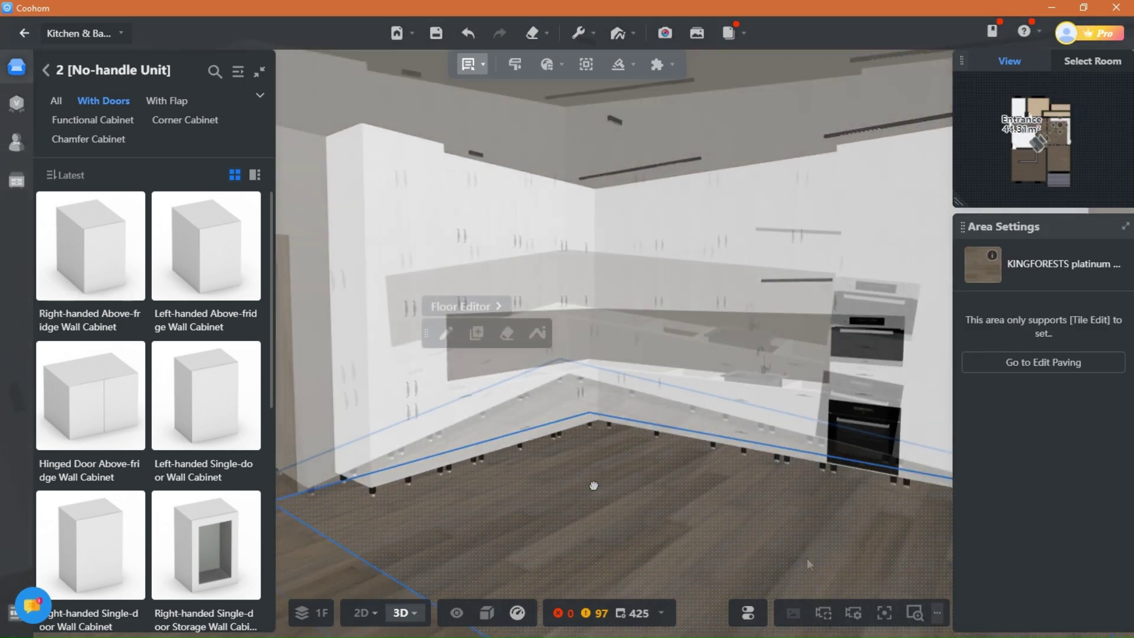
pyautogui.moveTo(754, 510); pyautogui.dragTo(569, 472)
pyautogui.moveTo(785, 496); pyautogui.dragTo(641, 454)
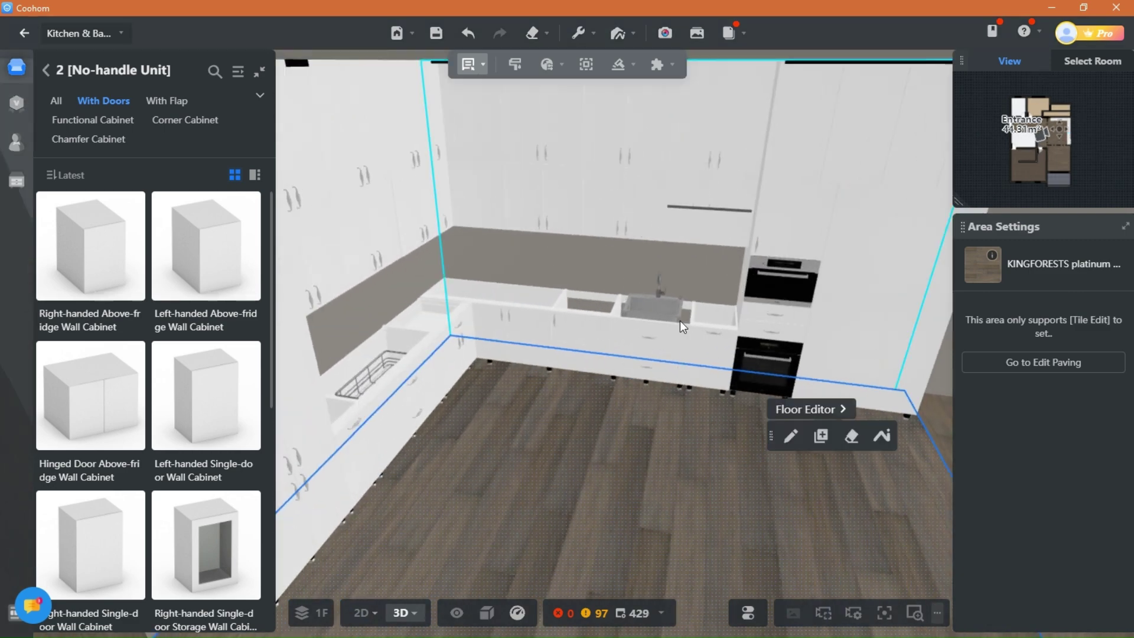
pyautogui.moveTo(377, 384); pyautogui.dragTo(585, 359)
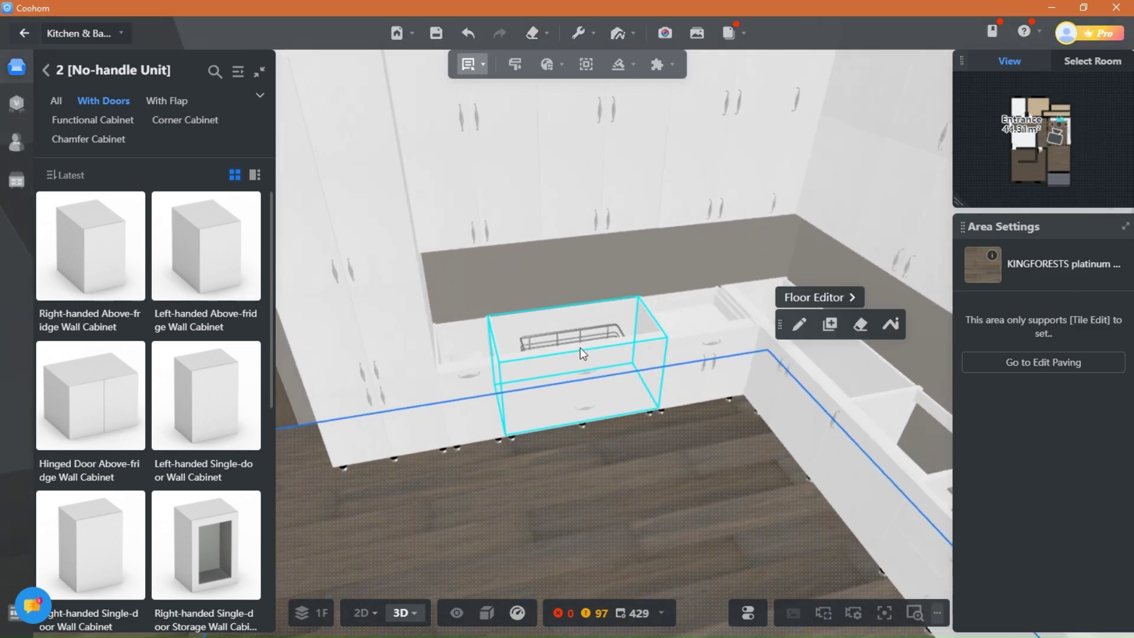
pyautogui.moveTo(622, 68)
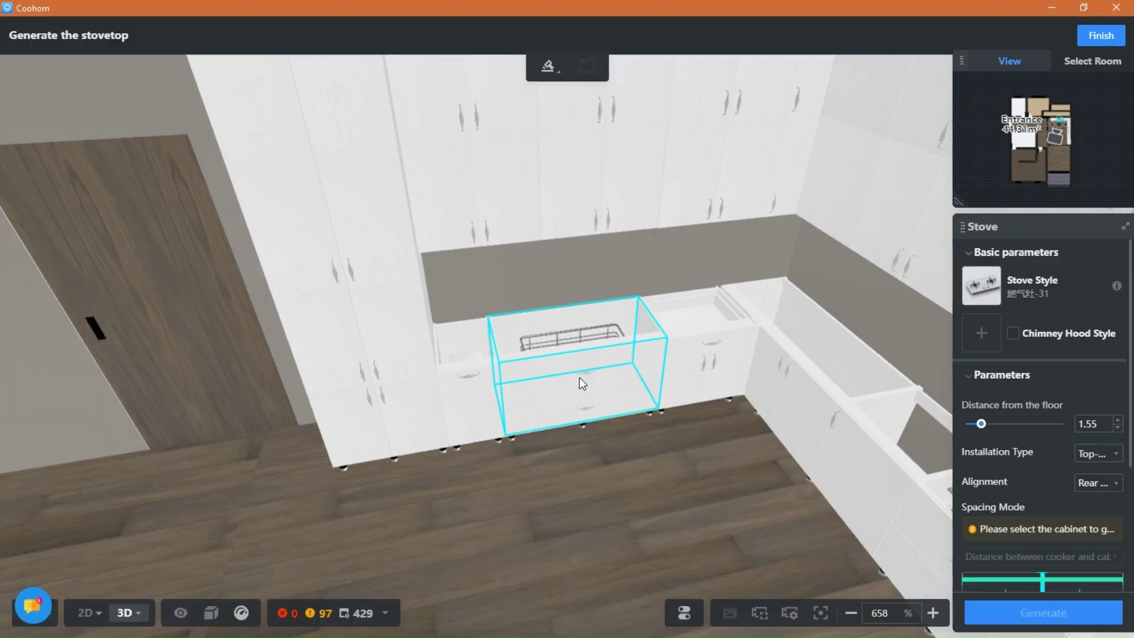
pyautogui.click(579, 377)
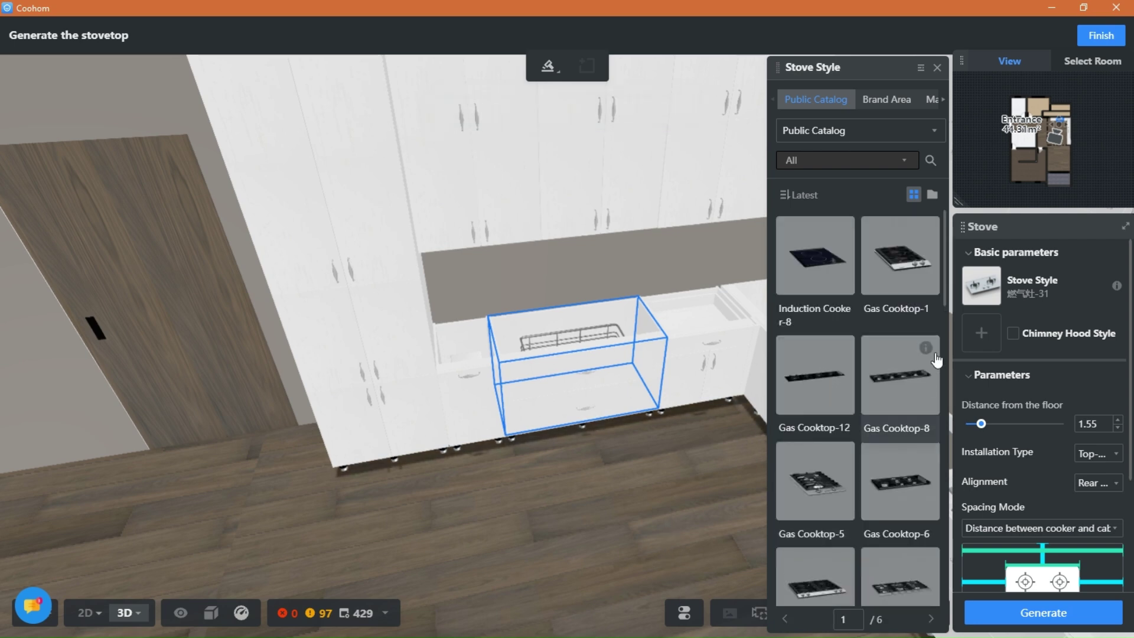
# - Browse the stove styles in the Public Catalog and choose the 0.894 m wide Stove-15
pyautogui.moveTo(927, 354)
pyautogui.scroll(-10, 927, 387)
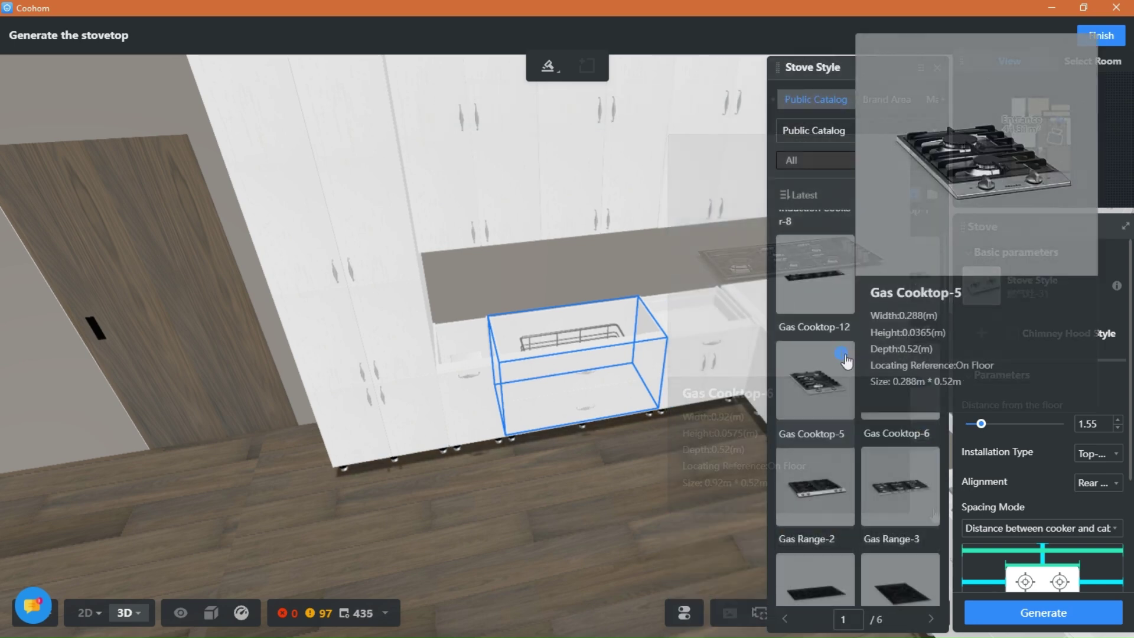
pyautogui.scroll(-10, 930, 468)
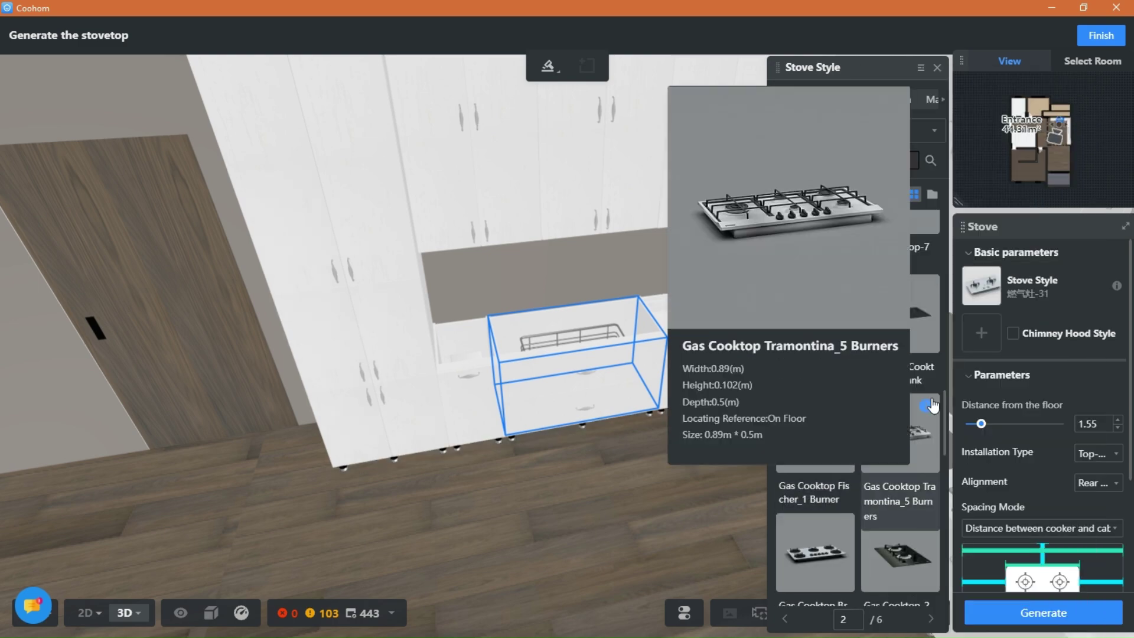
pyautogui.scroll(-10, 944, 476)
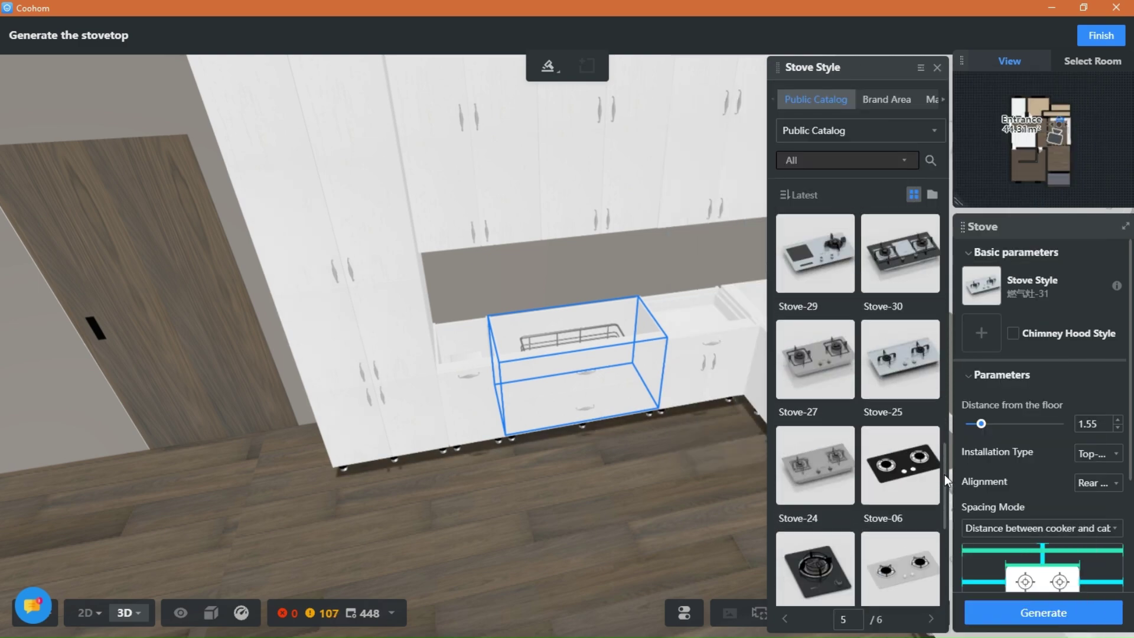
pyautogui.scroll(5, 944, 473)
pyautogui.moveTo(925, 440)
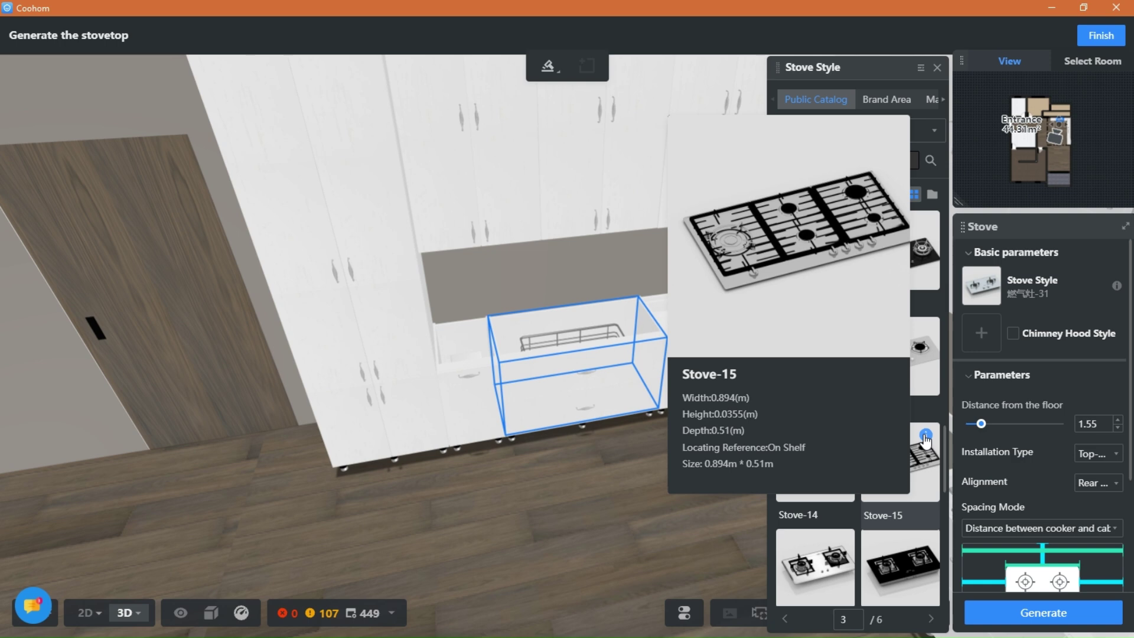
pyautogui.click(919, 474)
# - Keep the Top-mount installation type, generate the stove on the selected base cabinet and finish the stovetop setup
pyautogui.scroll(3, 532, 523)
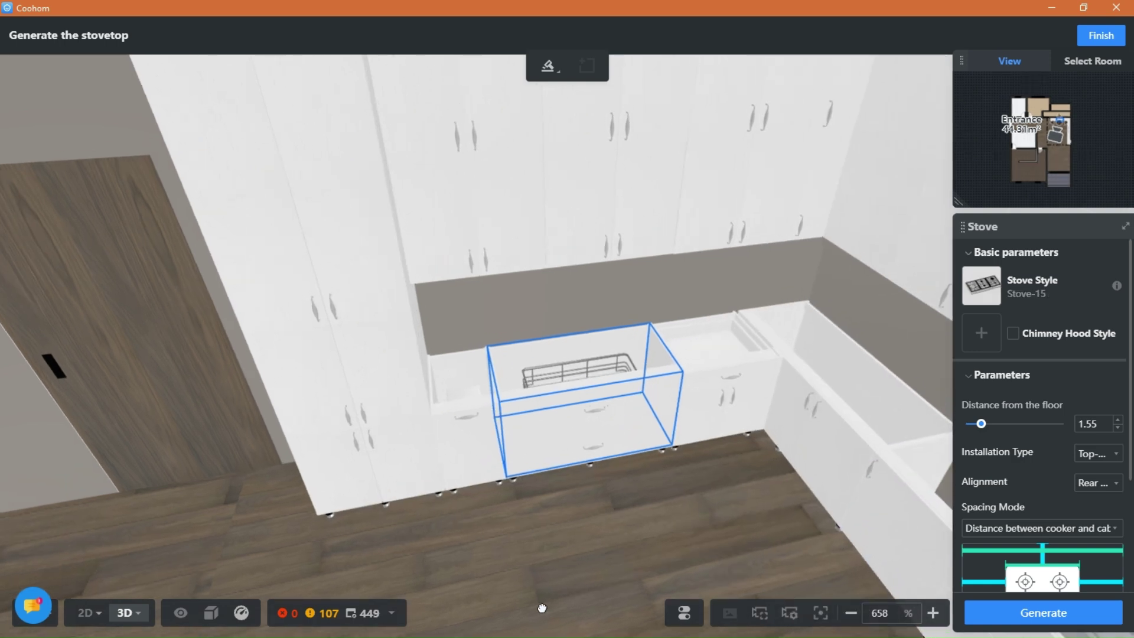
pyautogui.scroll(-2, 1016, 431)
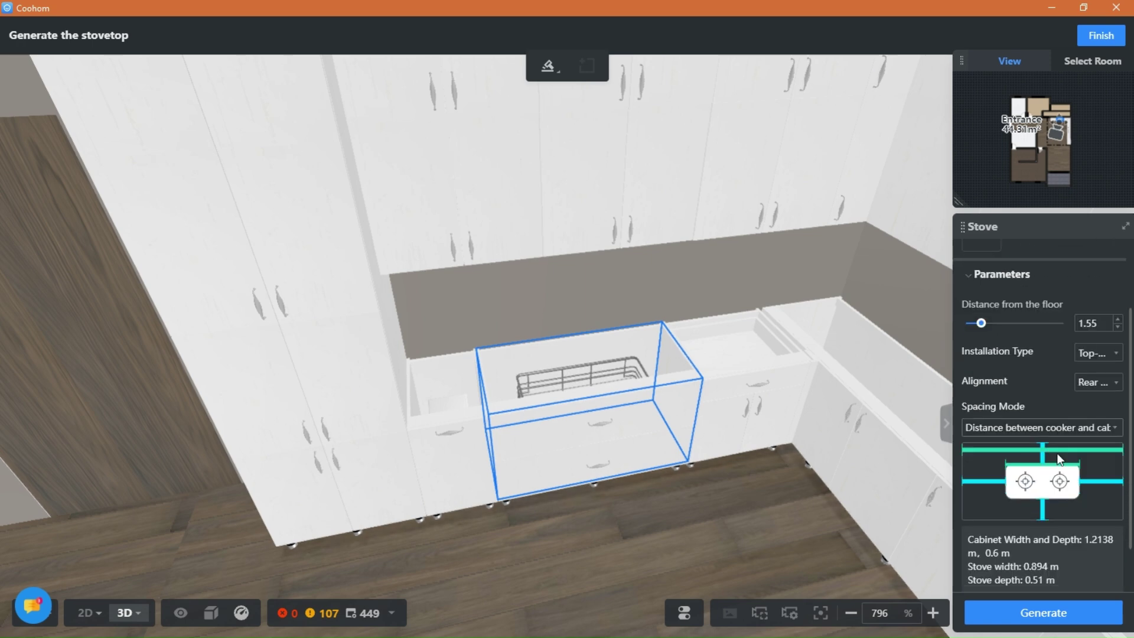
pyautogui.click(1116, 353)
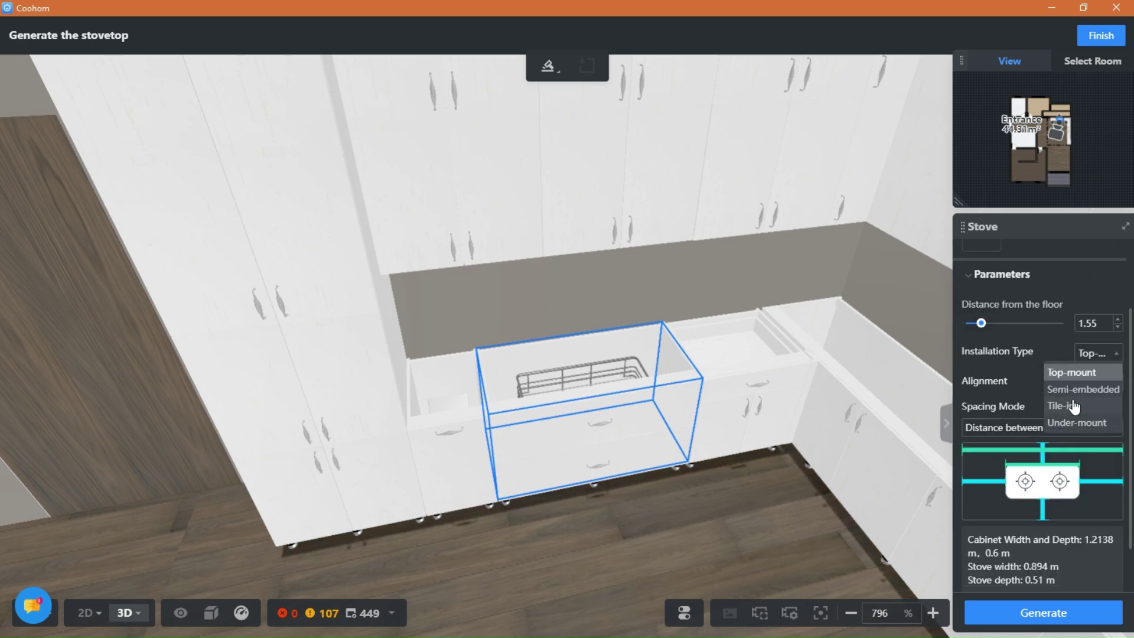
pyautogui.click(1024, 408)
pyautogui.scroll(-1, 1030, 467)
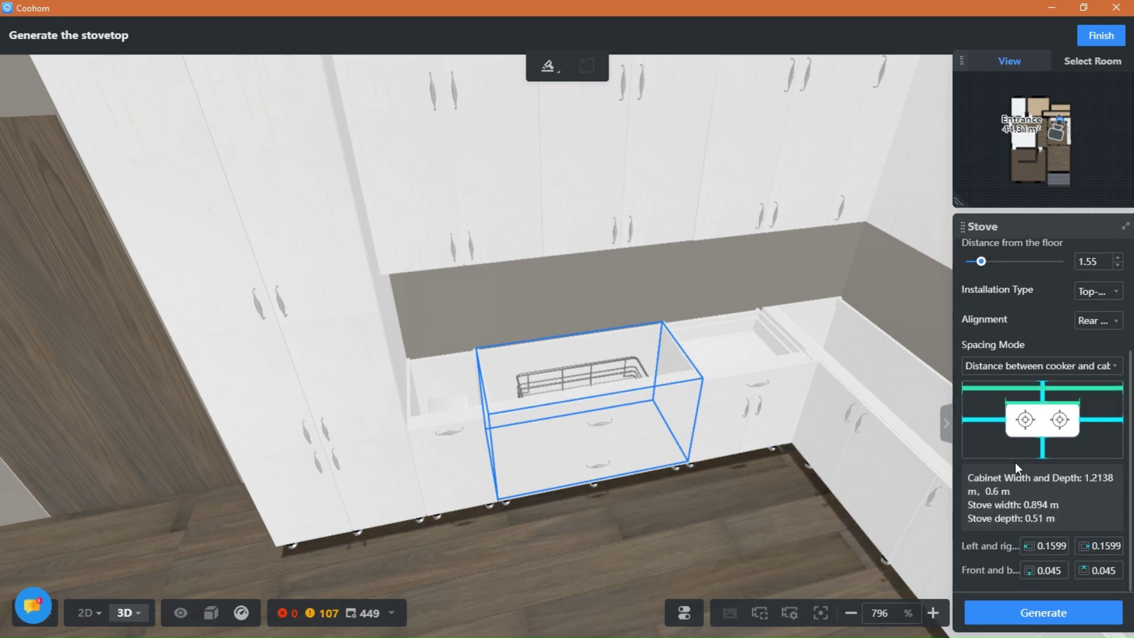
pyautogui.click(1048, 617)
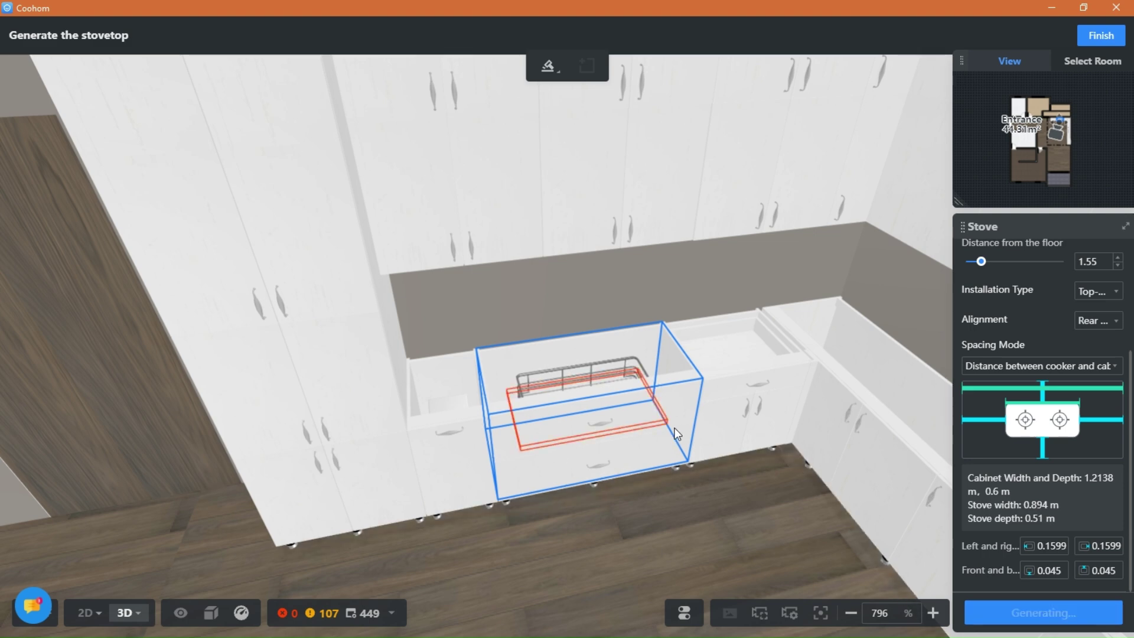
pyautogui.moveTo(593, 508)
pyautogui.mouseDown()
pyautogui.moveTo(579, 526)
pyautogui.moveTo(596, 488)
pyautogui.mouseUp()
pyautogui.scroll(2, 743, 538)
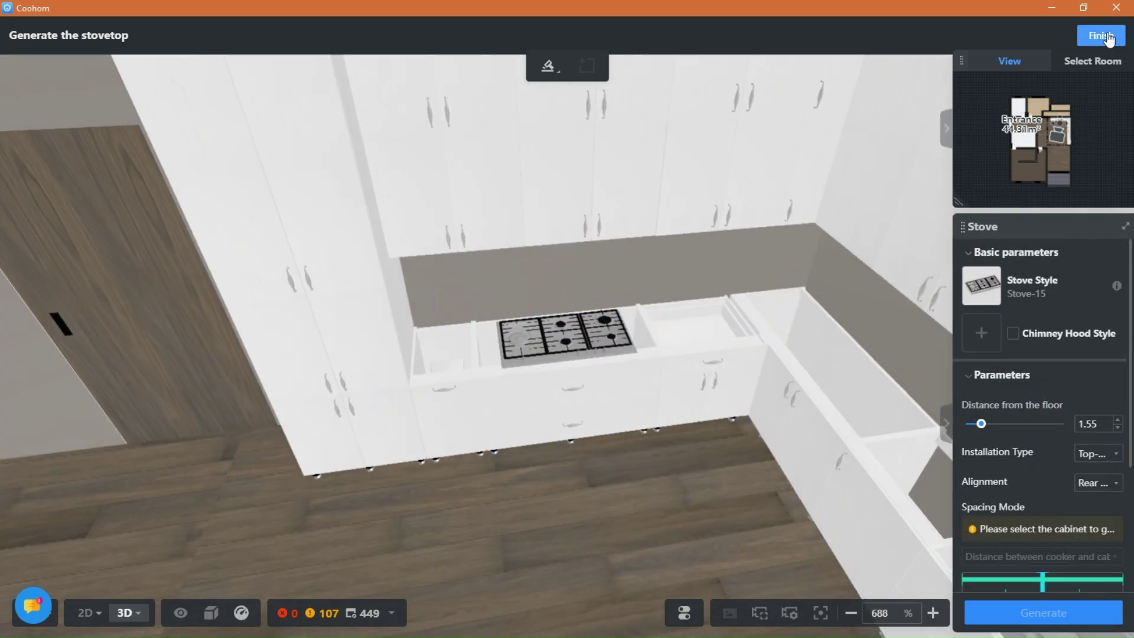
pyautogui.press('Escape')
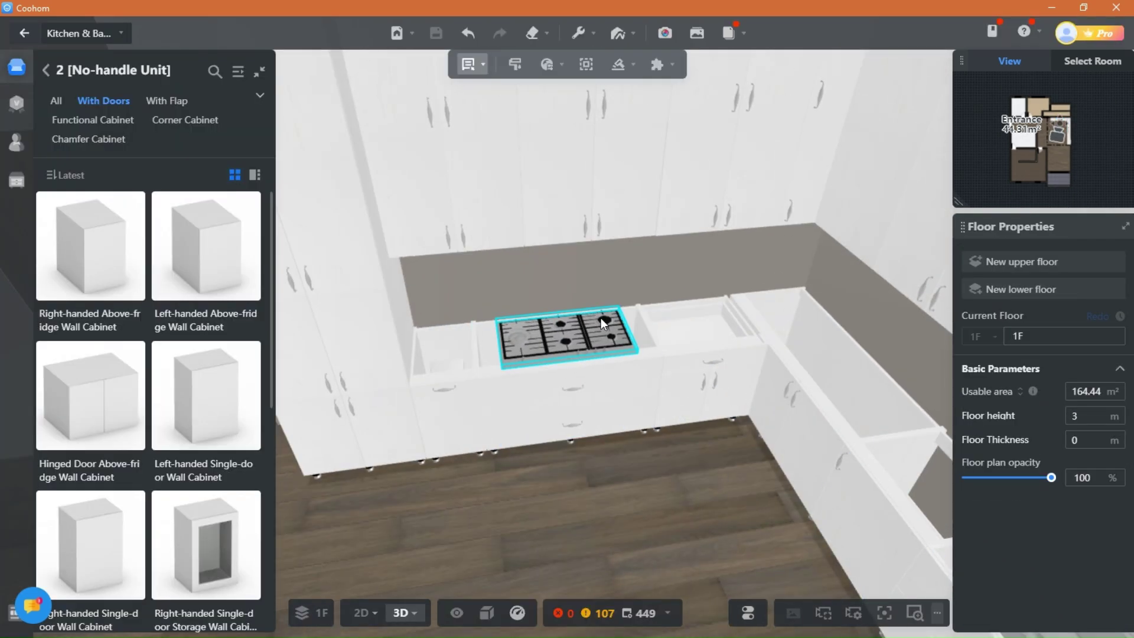
# - Open the Kitchen & Bath whole replacement for all models and remove the door knobs throughout
pyautogui.moveTo(519, 530); pyautogui.dragTo(542, 529)
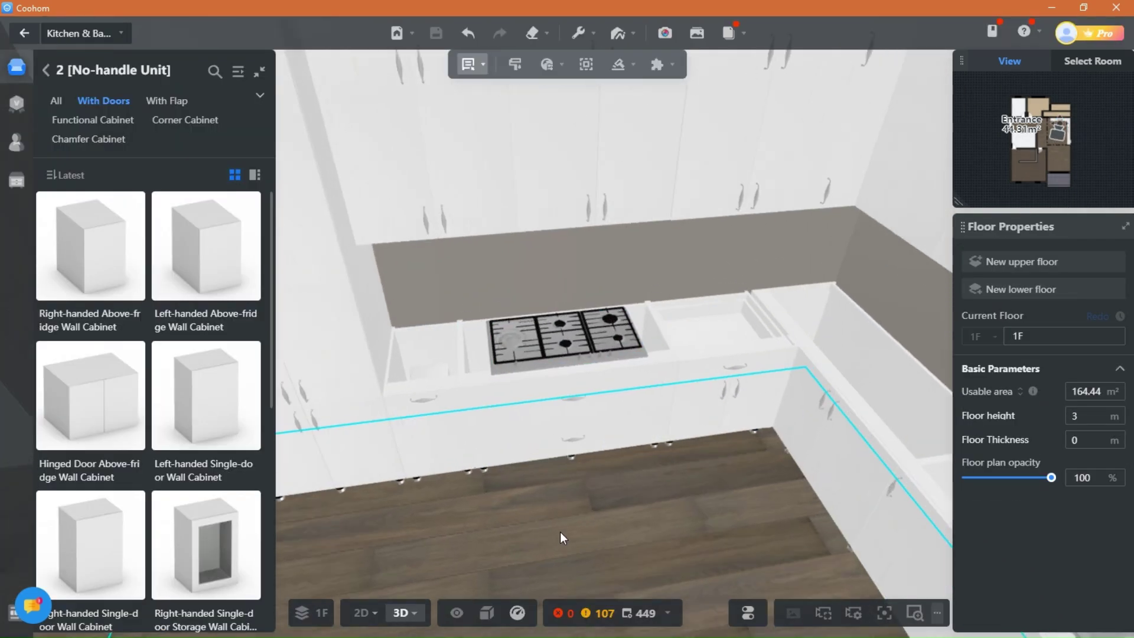
pyautogui.moveTo(542, 529); pyautogui.dragTo(648, 526)
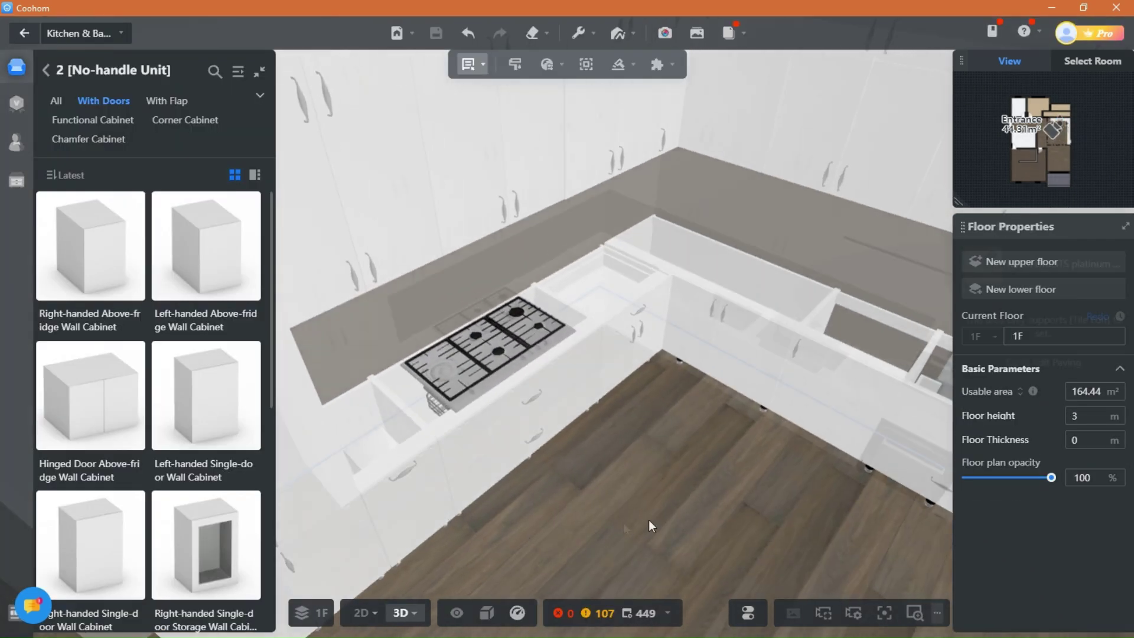
pyautogui.click(649, 520)
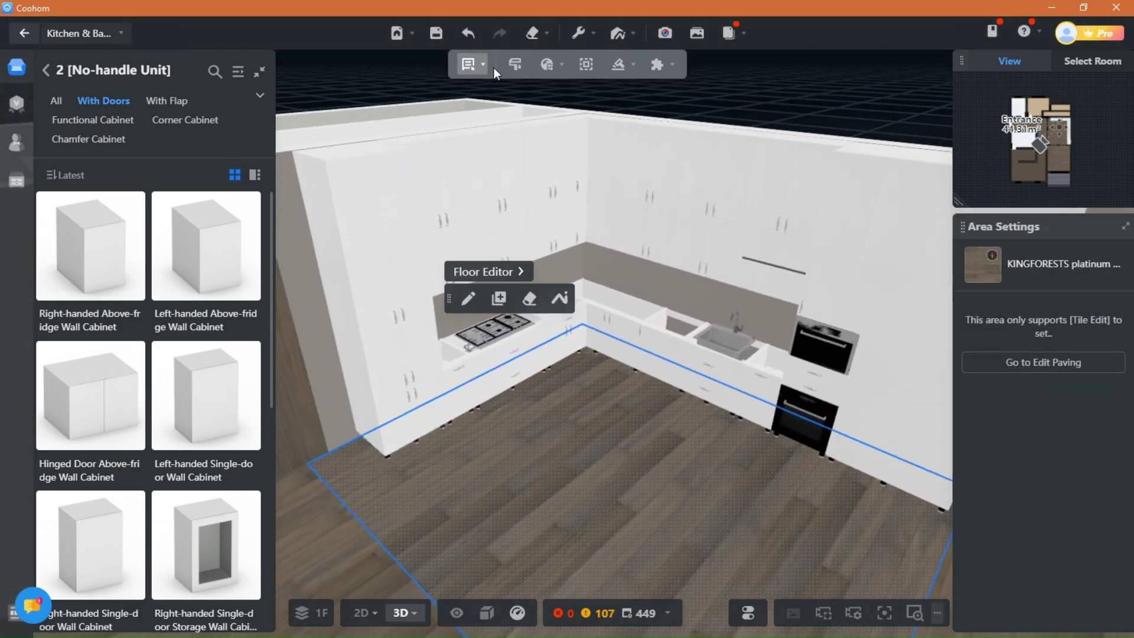
pyautogui.click(516, 65)
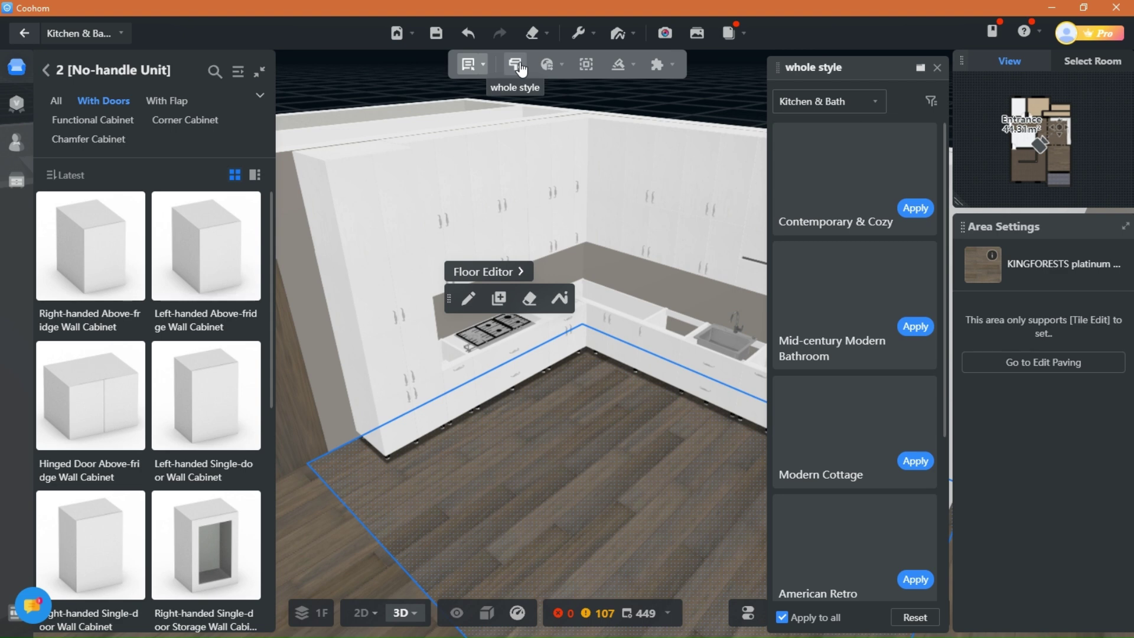
pyautogui.click(550, 66)
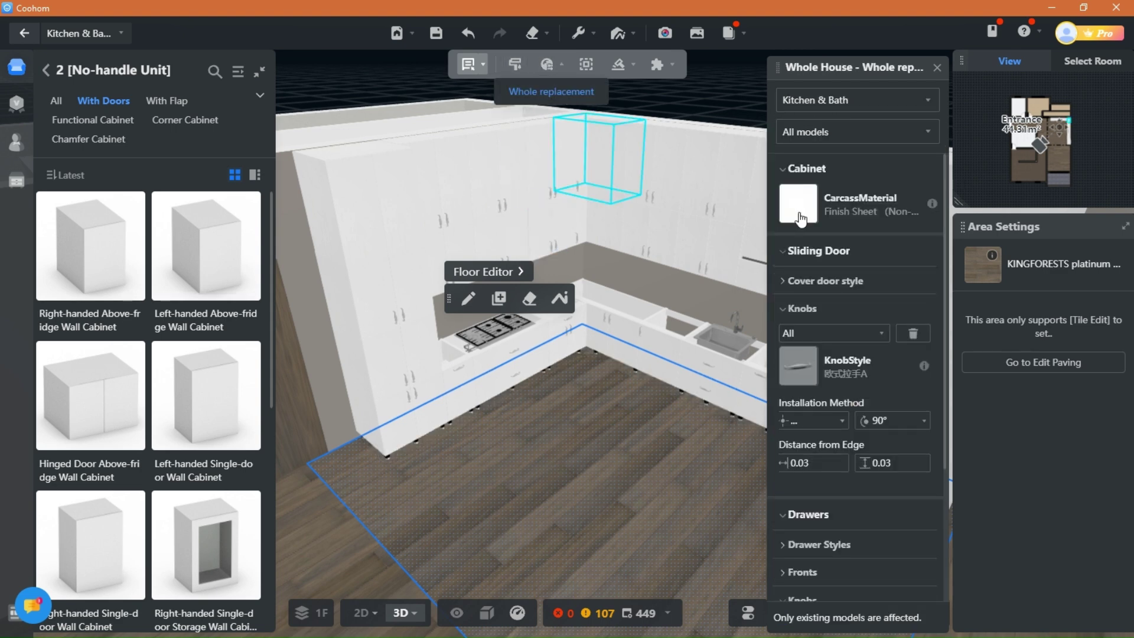
pyautogui.moveTo(635, 448)
pyautogui.mouseDown()
pyautogui.moveTo(572, 446)
pyautogui.moveTo(626, 459)
pyautogui.mouseUp()
pyautogui.click(913, 338)
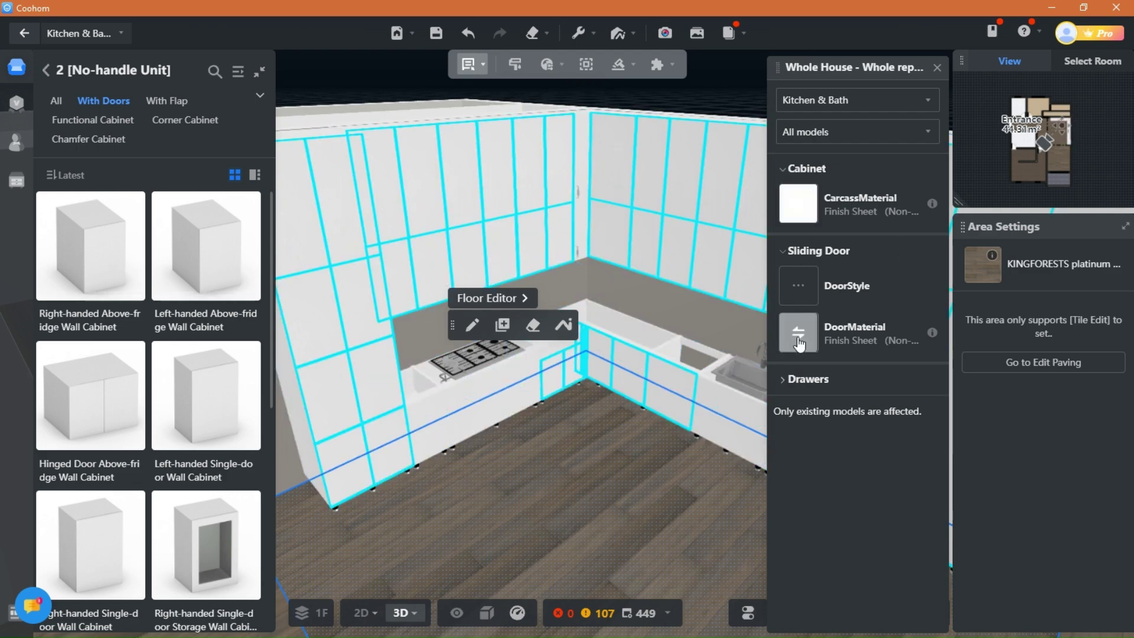
# - Replace the carcass material of all cabinets with Walnut-Matte Paint2-WD from the Common Material category of the Public Catalog
pyautogui.click(798, 204)
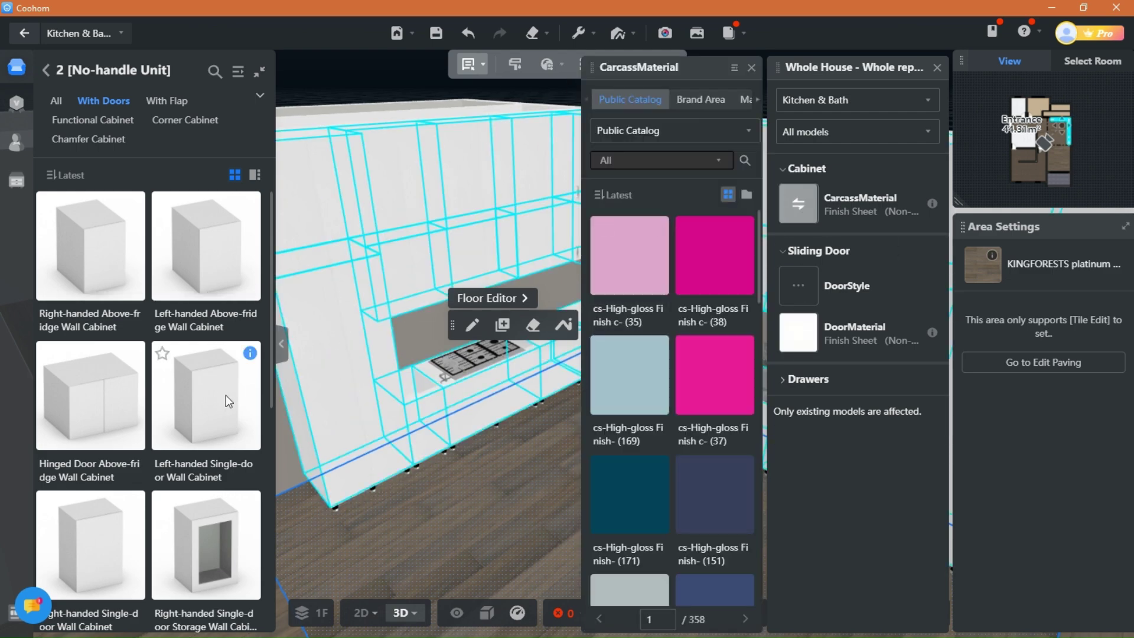
pyautogui.click(281, 345)
pyautogui.moveTo(466, 496); pyautogui.dragTo(435, 473)
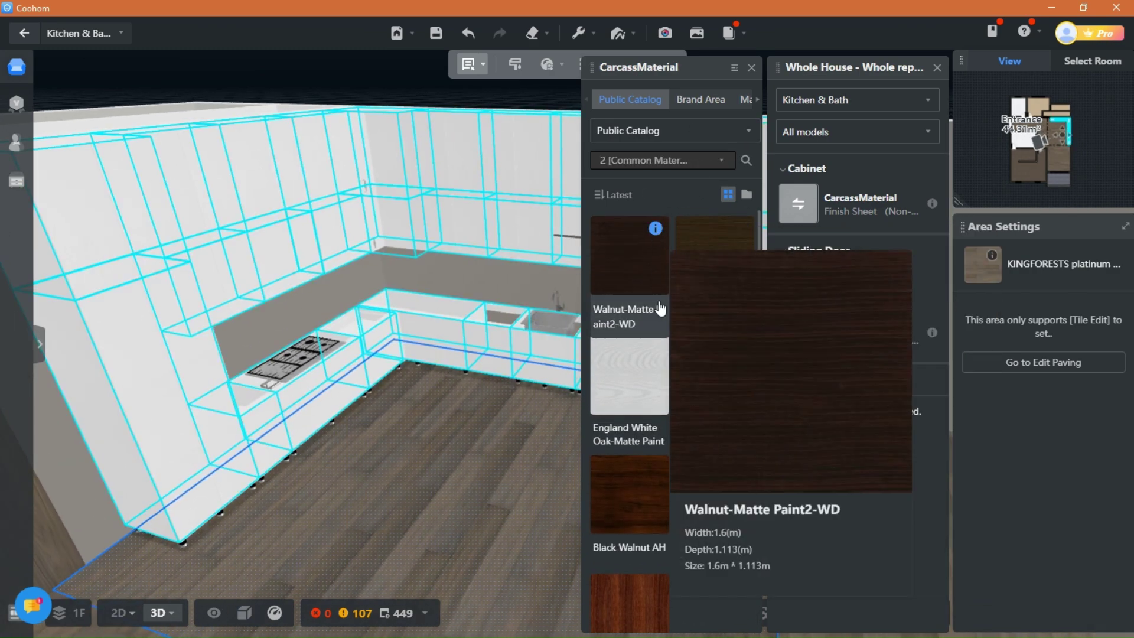
pyautogui.scroll(-1, 657, 514)
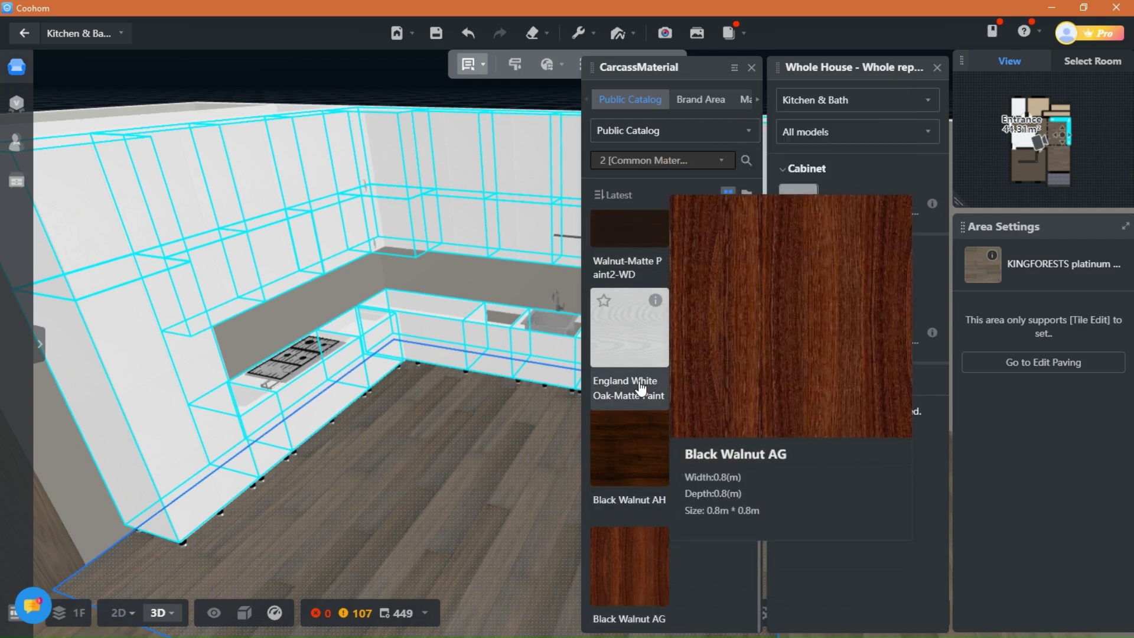
pyautogui.scroll(1, 643, 390)
pyautogui.click(630, 363)
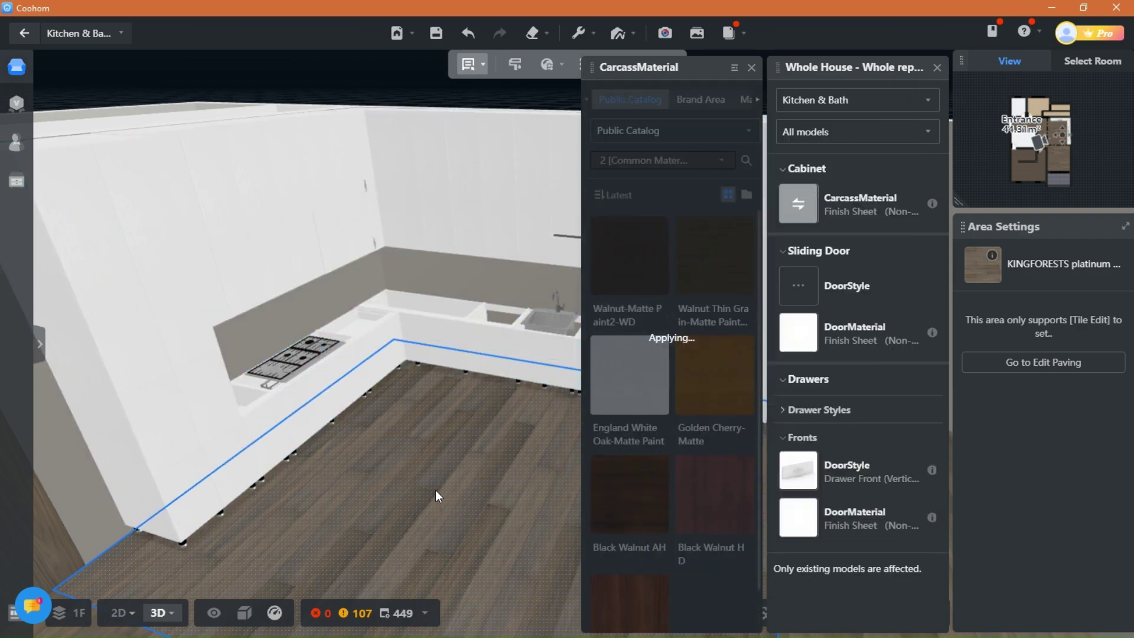
pyautogui.moveTo(376, 539); pyautogui.dragTo(497, 439)
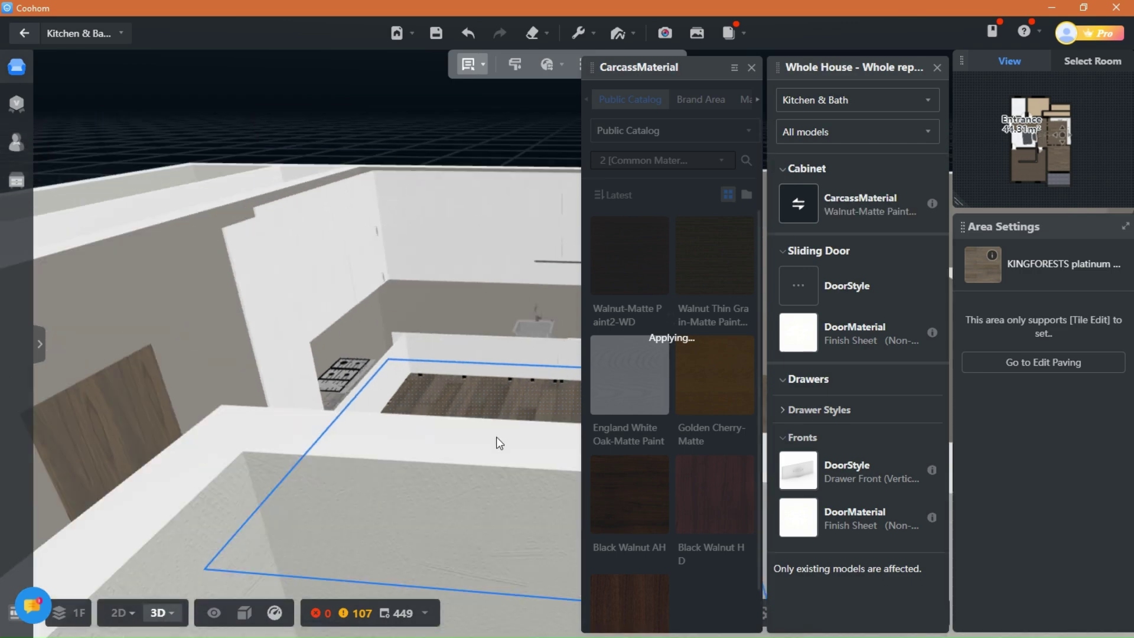
pyautogui.moveTo(425, 430); pyautogui.dragTo(142, 476)
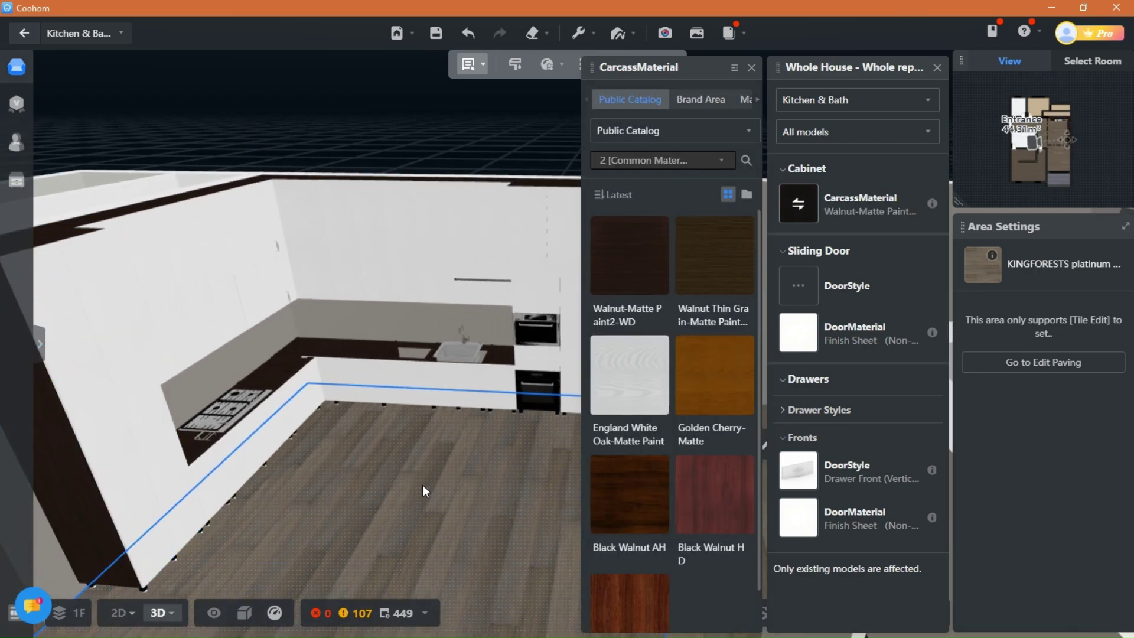
# - Replace the finishes of all cabinet carcasses, doors and drawer fronts with a dark thin-grained walnut and close the replacement settings
pyautogui.click(629, 375)
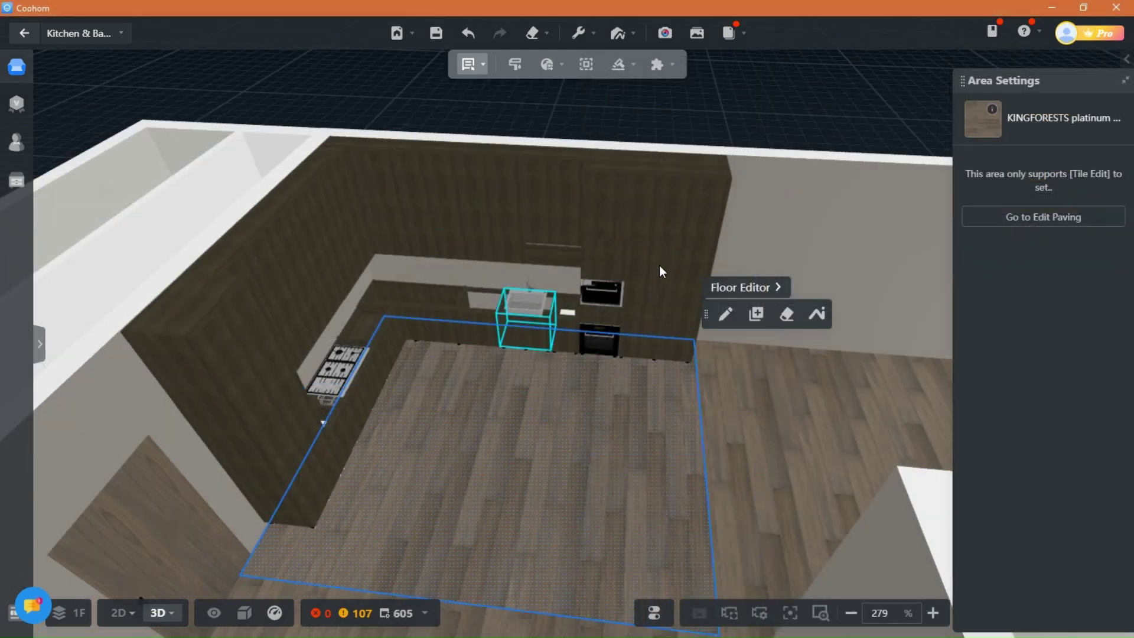
pyautogui.scroll(3, 770, 471)
pyautogui.moveTo(799, 463)
pyautogui.mouseDown()
pyautogui.moveTo(779, 431)
pyautogui.moveTo(668, 430)
pyautogui.moveTo(688, 443)
pyautogui.moveTo(812, 448)
pyautogui.mouseUp()
pyautogui.scroll(3, 475, 421)
pyautogui.moveTo(537, 430); pyautogui.dragTo(425, 458)
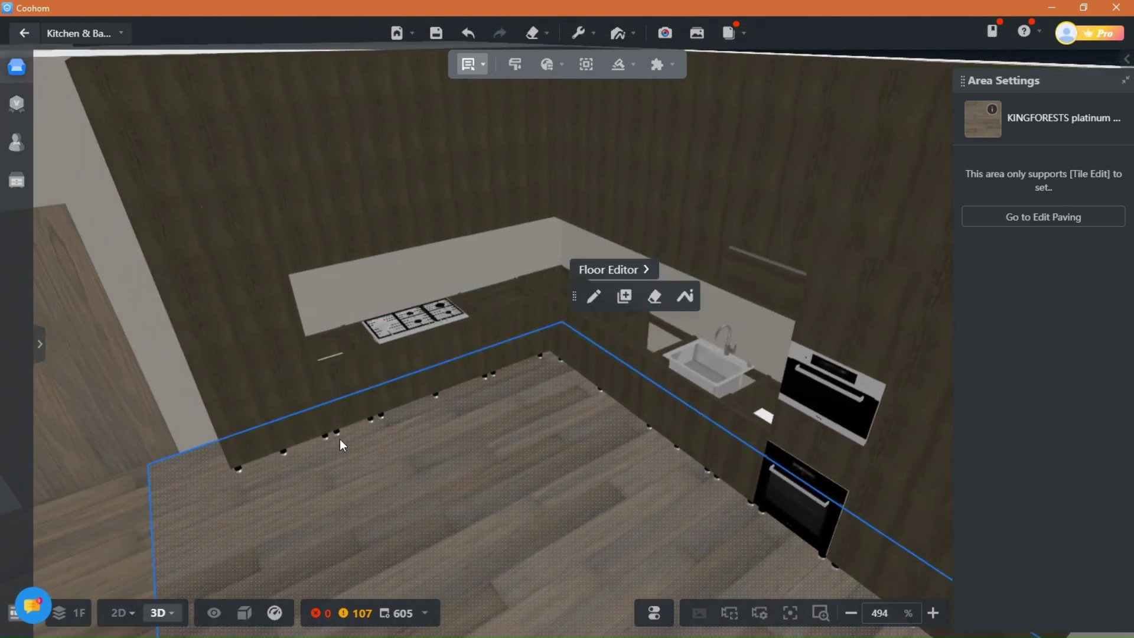
# - Generate a toe kick along the bottom of all eligible kitchen cabinets and finish the toe kick setup
pyautogui.moveTo(577, 526); pyautogui.dragTo(614, 505)
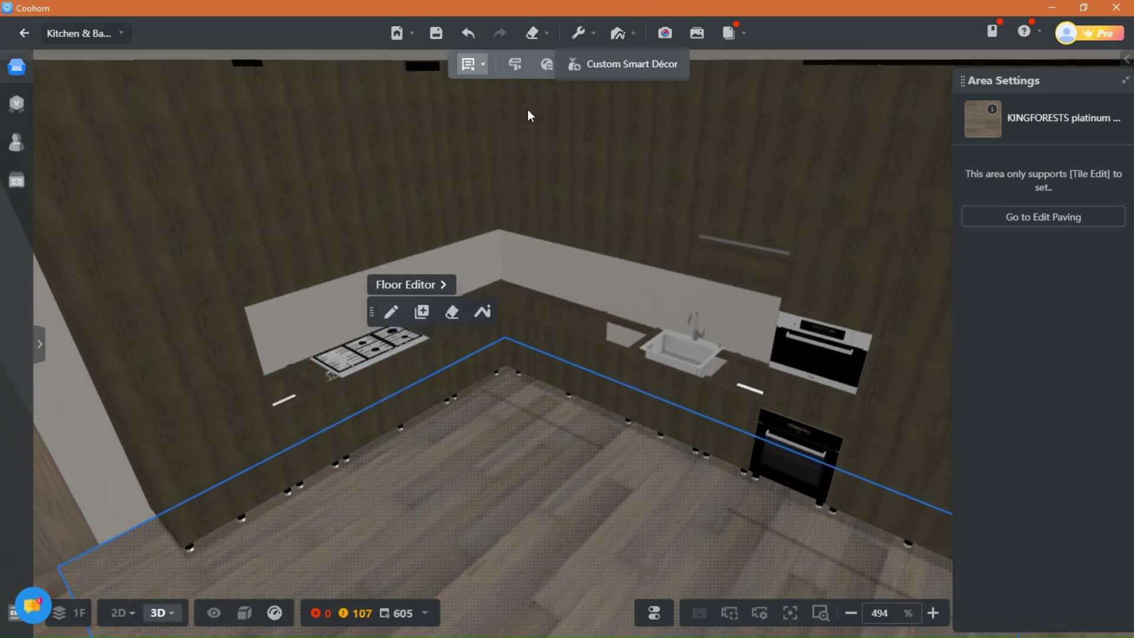
pyautogui.click(625, 65)
pyautogui.click(620, 162)
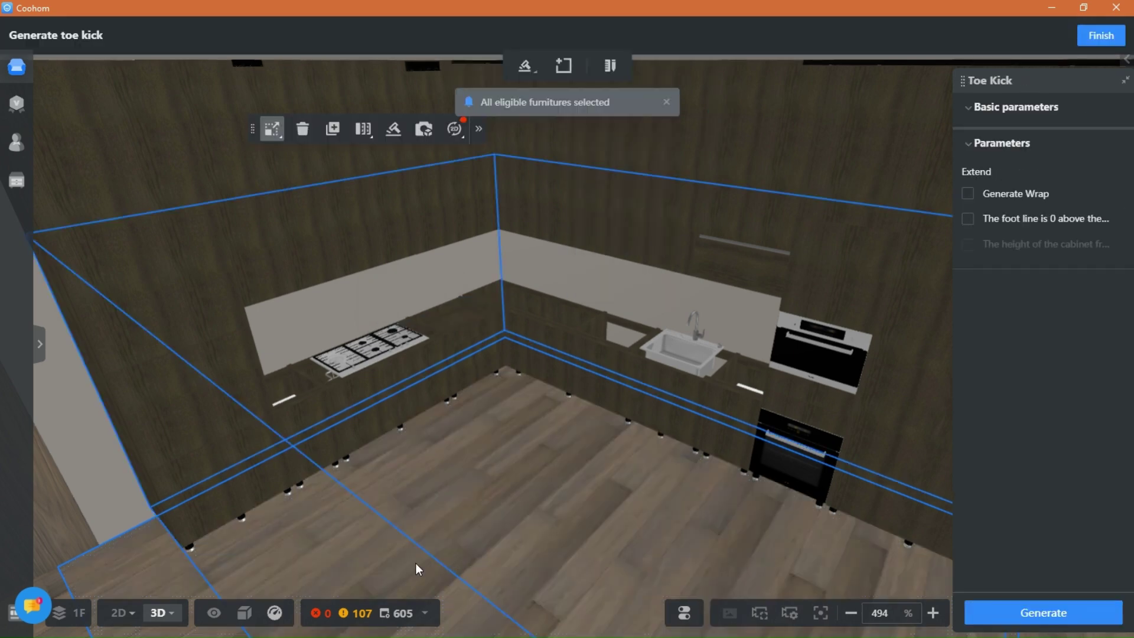
pyautogui.scroll(-2, 875, 558)
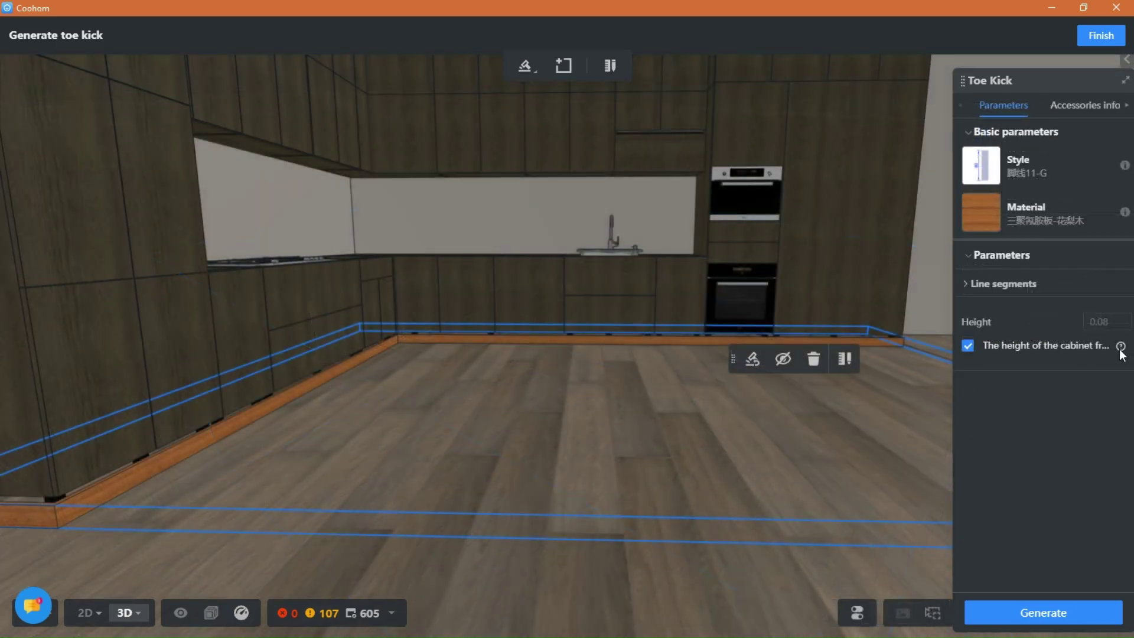
pyautogui.moveTo(1120, 349)
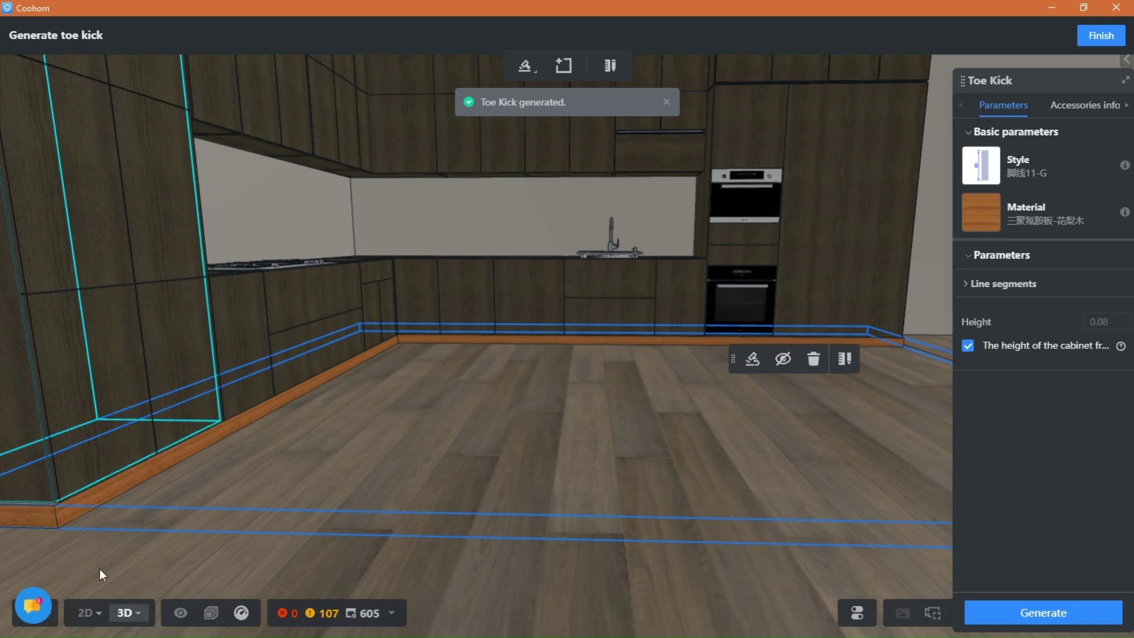
pyautogui.moveTo(180, 558); pyautogui.dragTo(319, 472, button='right')
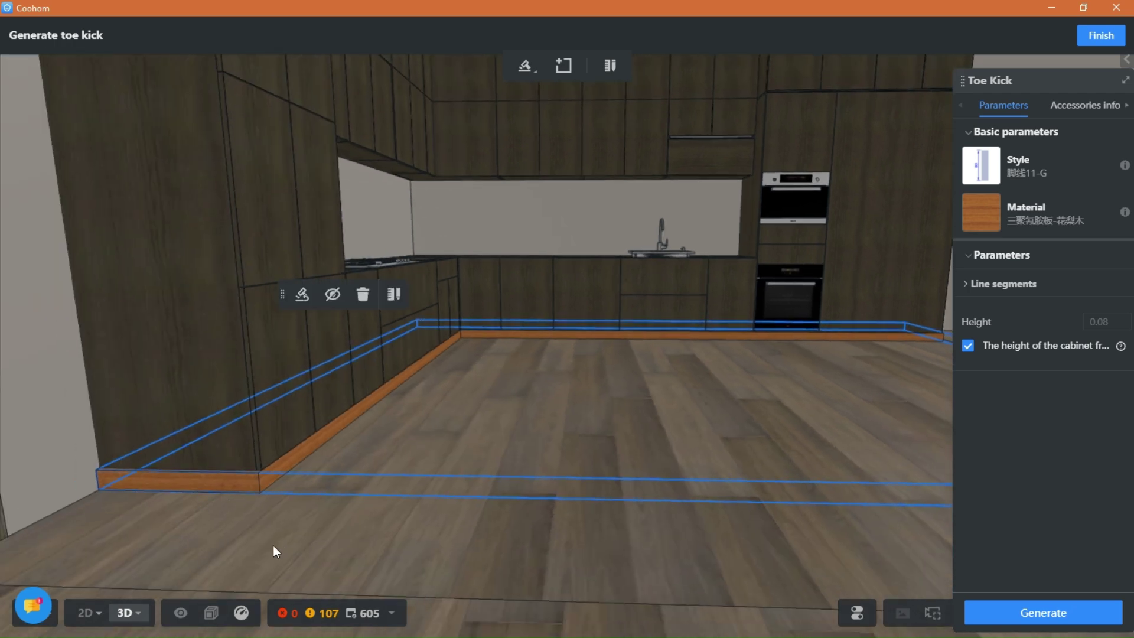
pyautogui.click(124, 557)
pyautogui.moveTo(124, 557); pyautogui.dragTo(188, 544)
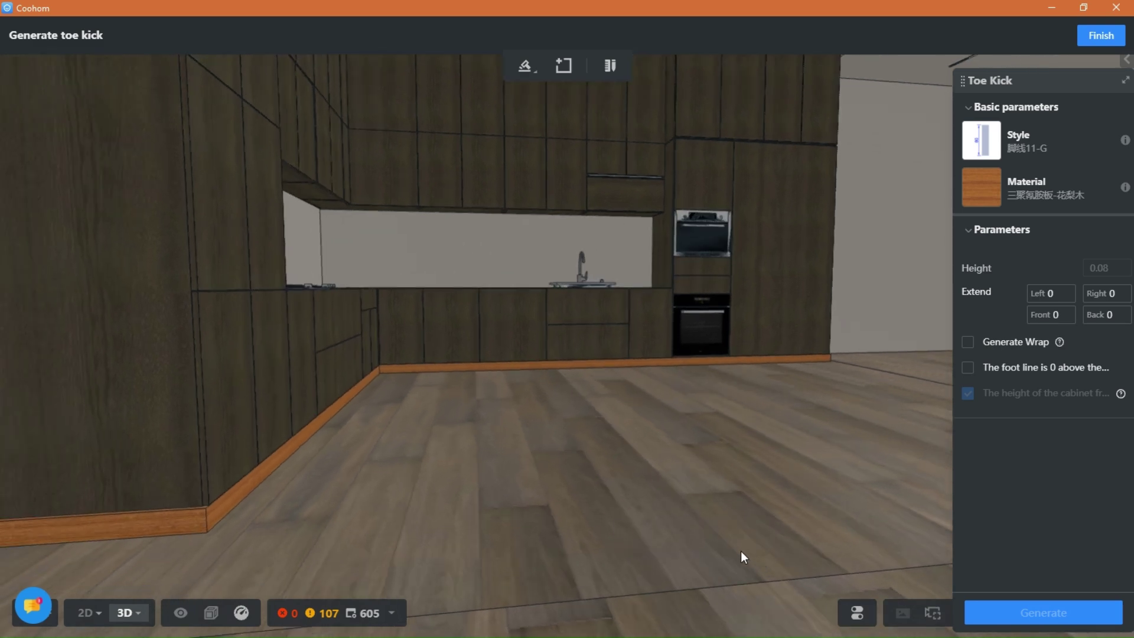
pyautogui.moveTo(699, 546); pyautogui.dragTo(616, 431)
pyautogui.moveTo(636, 500); pyautogui.dragTo(480, 516)
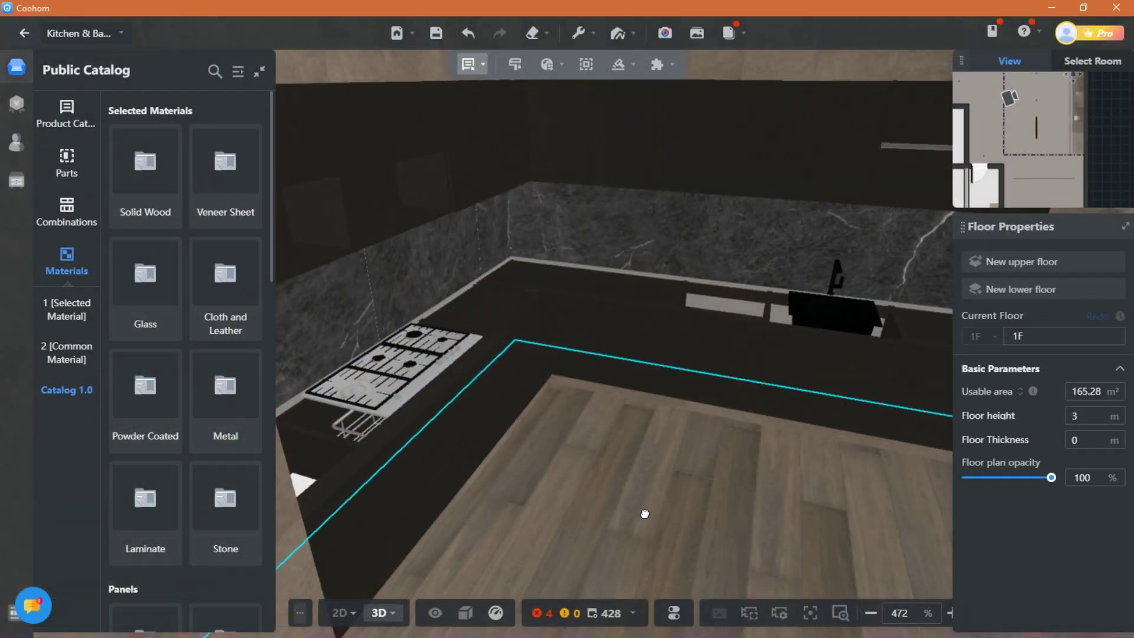
# - Start creating a countertop on the base cabinets and browse the Front Edge profiles in the Public Catalog
pyautogui.moveTo(658, 514); pyautogui.dragTo(636, 445)
pyautogui.click(629, 63)
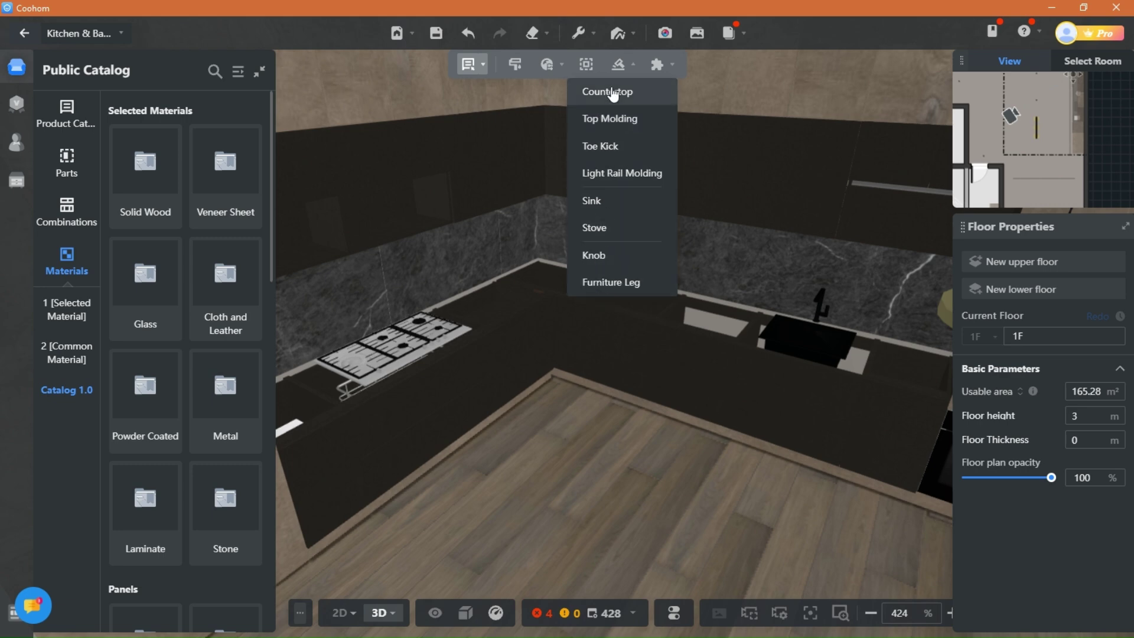
pyautogui.click(607, 91)
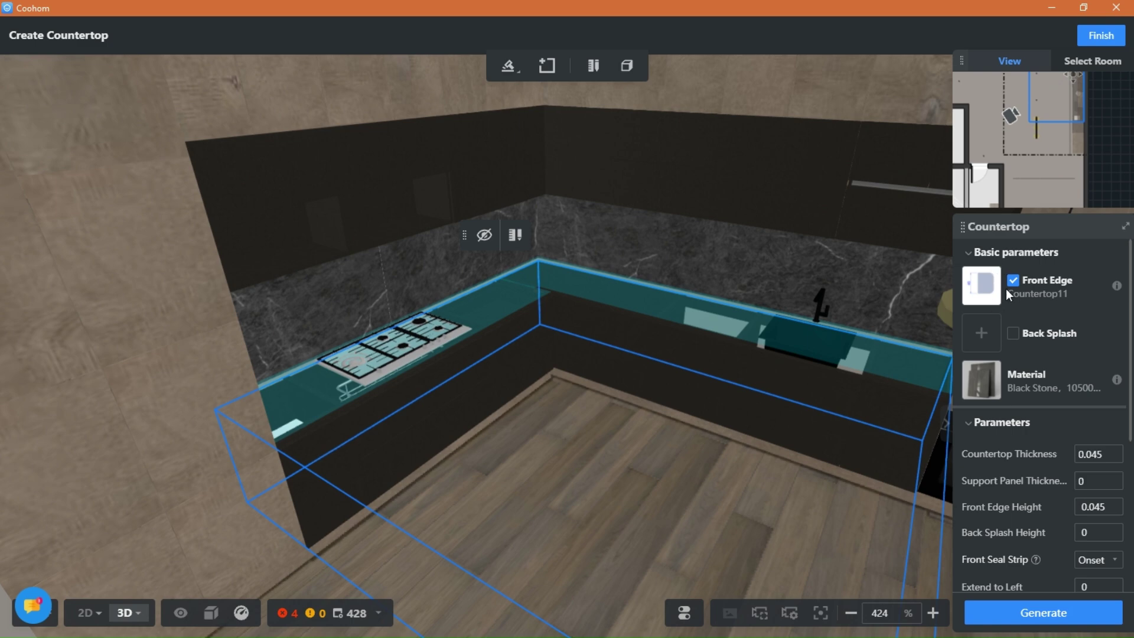
pyautogui.click(981, 292)
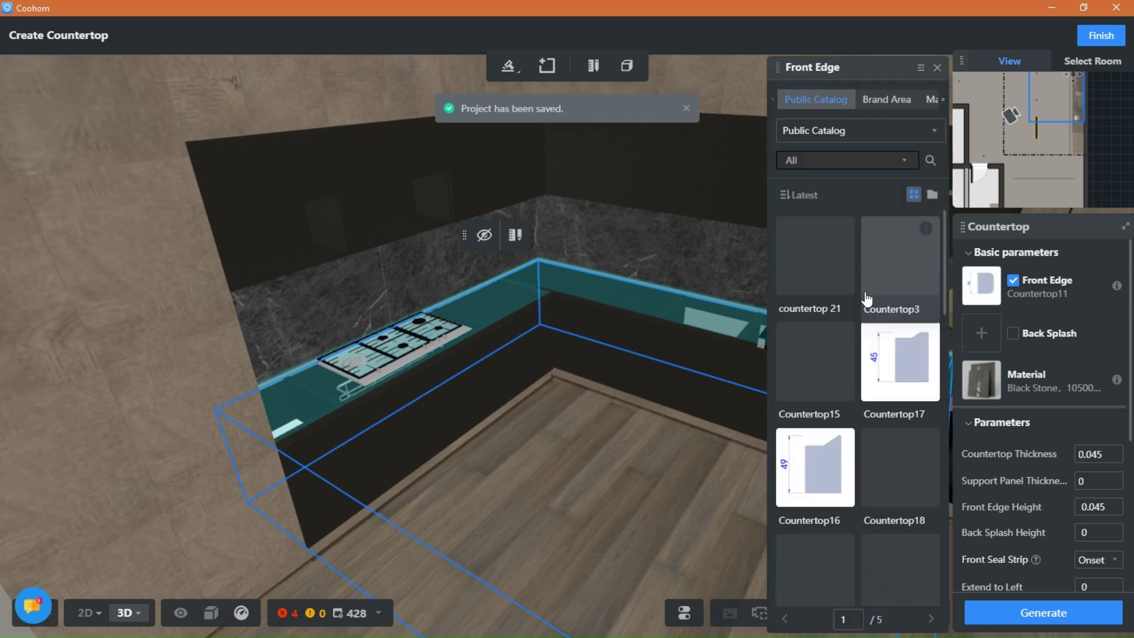
pyautogui.scroll(-8, 880, 284)
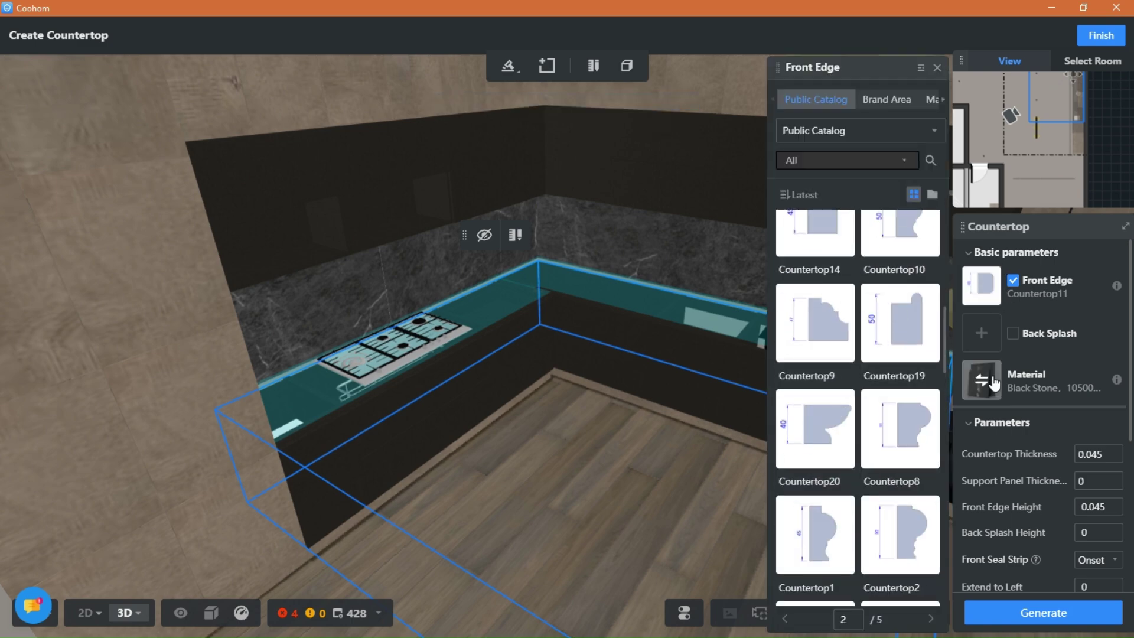
# - Review the countertop's thickness, Front Seal Strip, extension, waterfall, side edge joint and back splash alignment options
pyautogui.scroll(-5, 1018, 487)
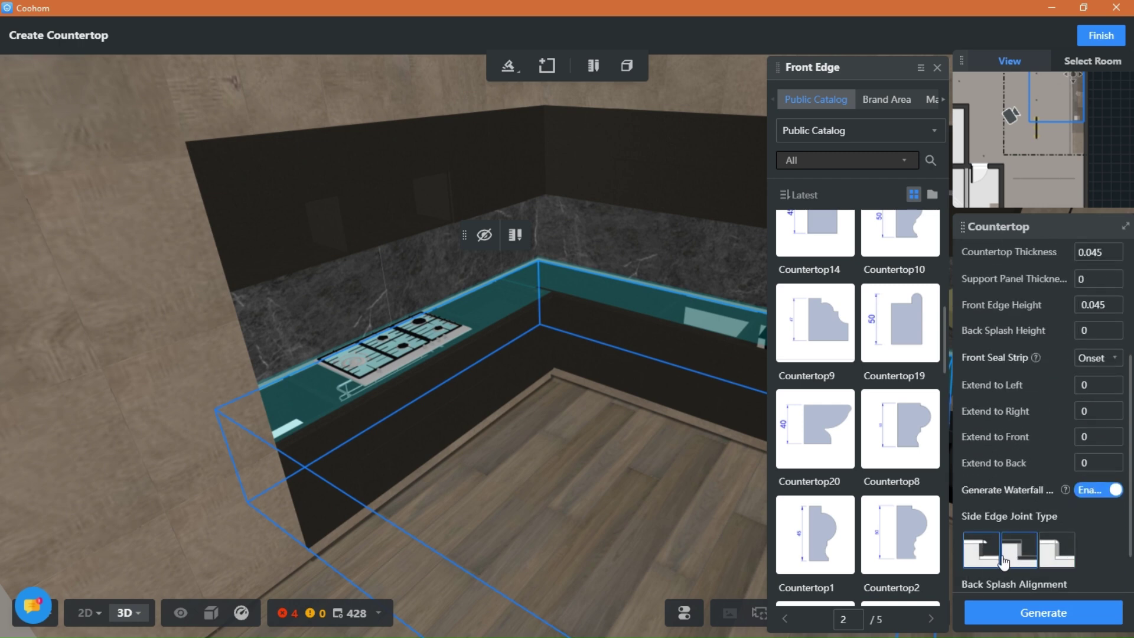
pyautogui.scroll(3, 1034, 472)
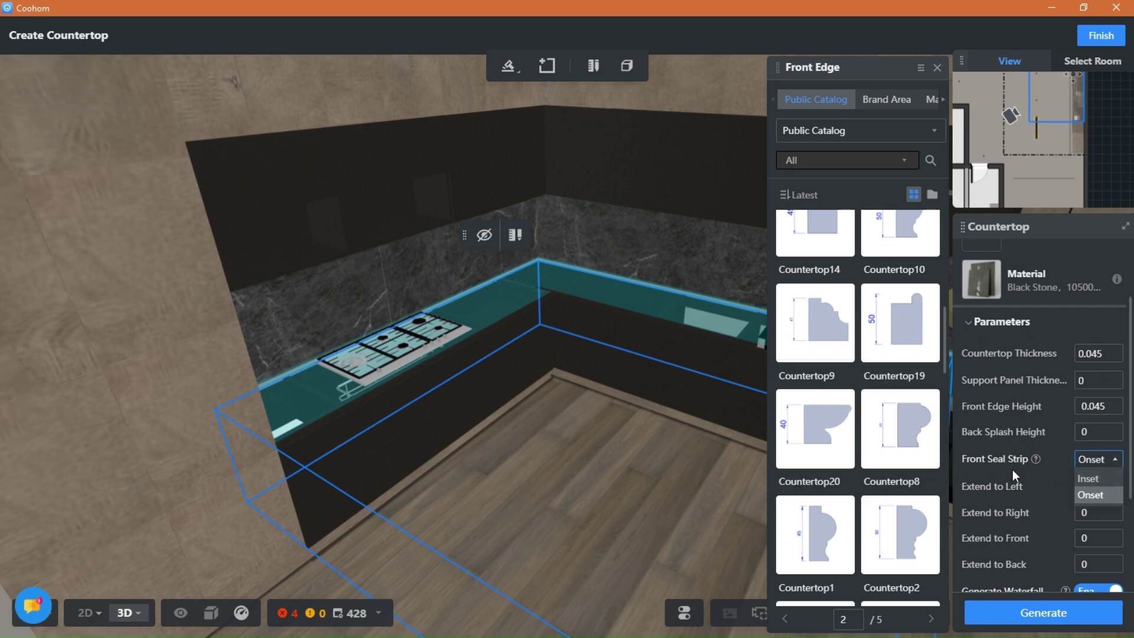
pyautogui.scroll(2, 1046, 431)
pyautogui.scroll(-2, 1052, 427)
pyautogui.scroll(-3, 1038, 483)
pyautogui.click(1096, 466)
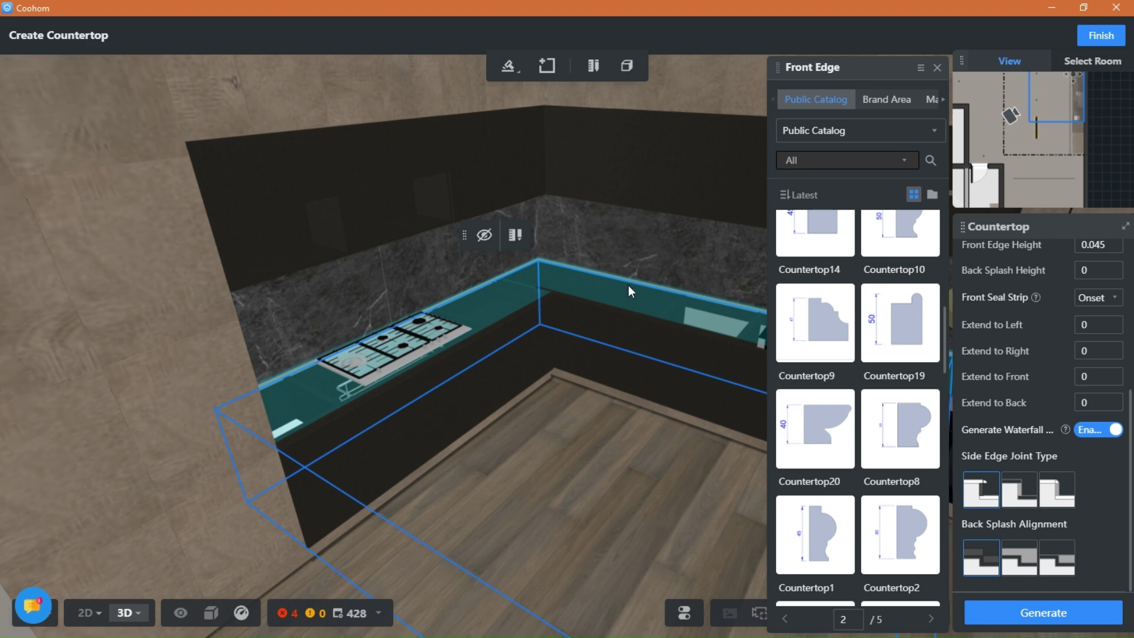
# - Generate the countertop with the Countertop11 front edge, Black Stone material and 0.045 m thickness, and finish the countertop setup
pyautogui.scroll(5, 1061, 397)
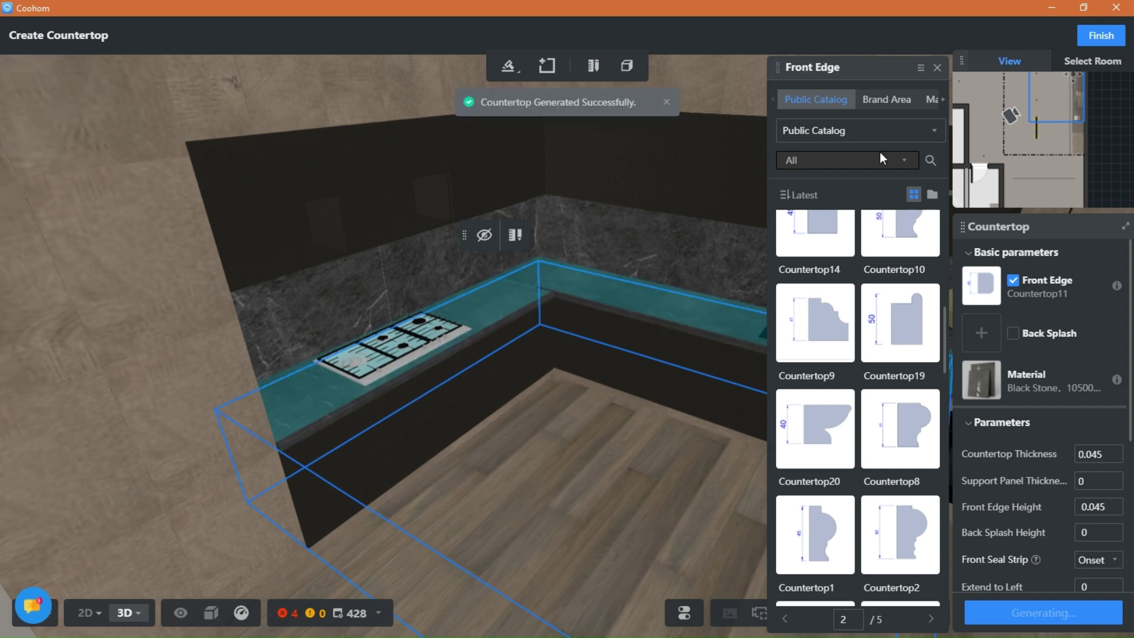
pyautogui.click(936, 67)
pyautogui.moveTo(567, 464); pyautogui.dragTo(544, 505)
pyautogui.scroll(2, 618, 494)
pyautogui.scroll(2, 372, 319)
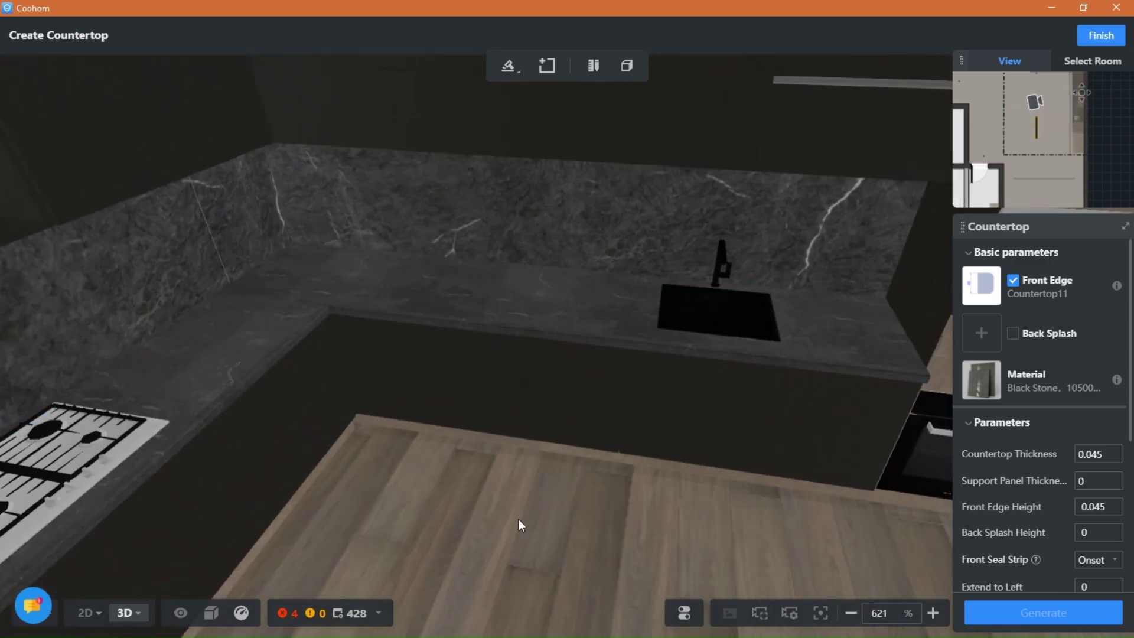
pyautogui.click(1100, 36)
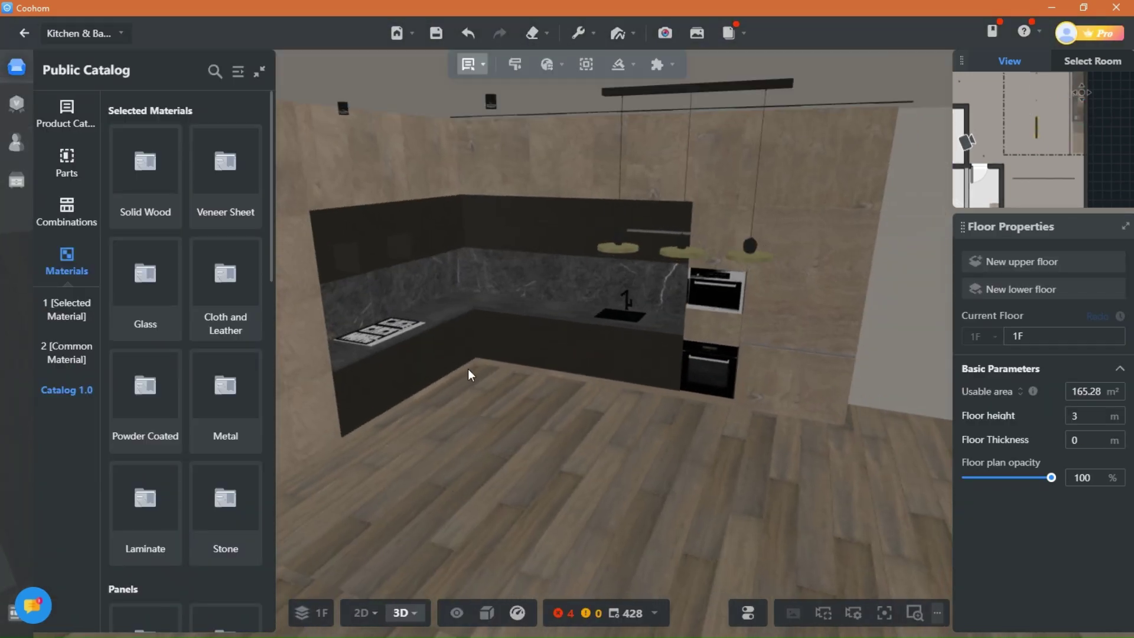
# - Open the kitchen walls in the surface modelling editor and examine the dark stone backsplash strips around the corner
pyautogui.click(490, 278)
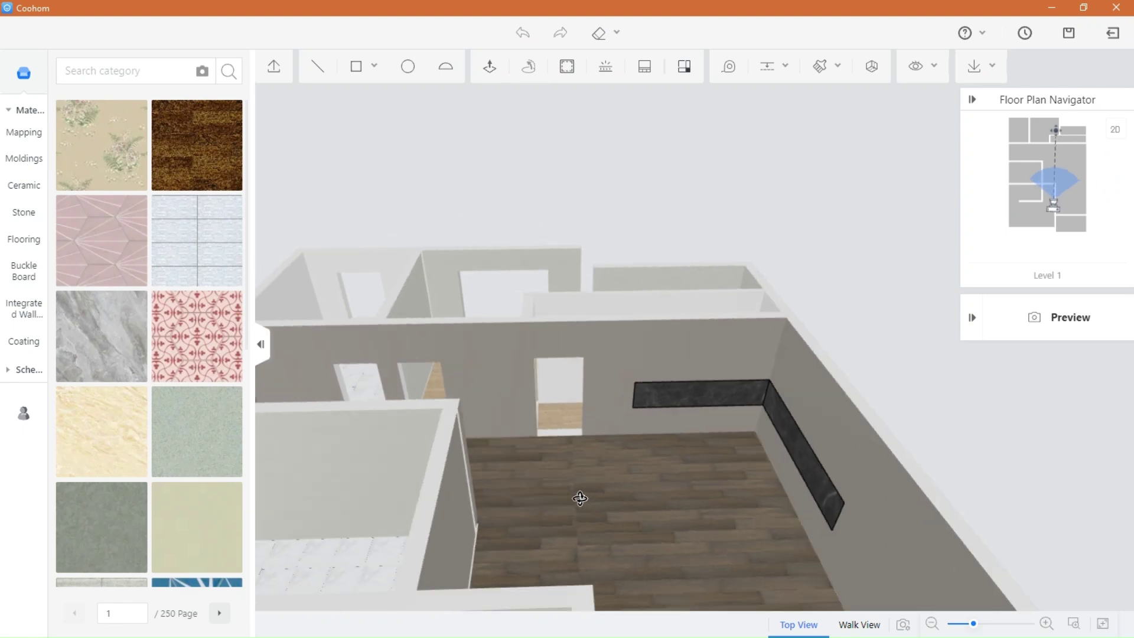
pyautogui.scroll(5, 579, 496)
pyautogui.moveTo(545, 559); pyautogui.dragTo(736, 549)
pyautogui.moveTo(736, 549); pyautogui.dragTo(658, 546, button='right')
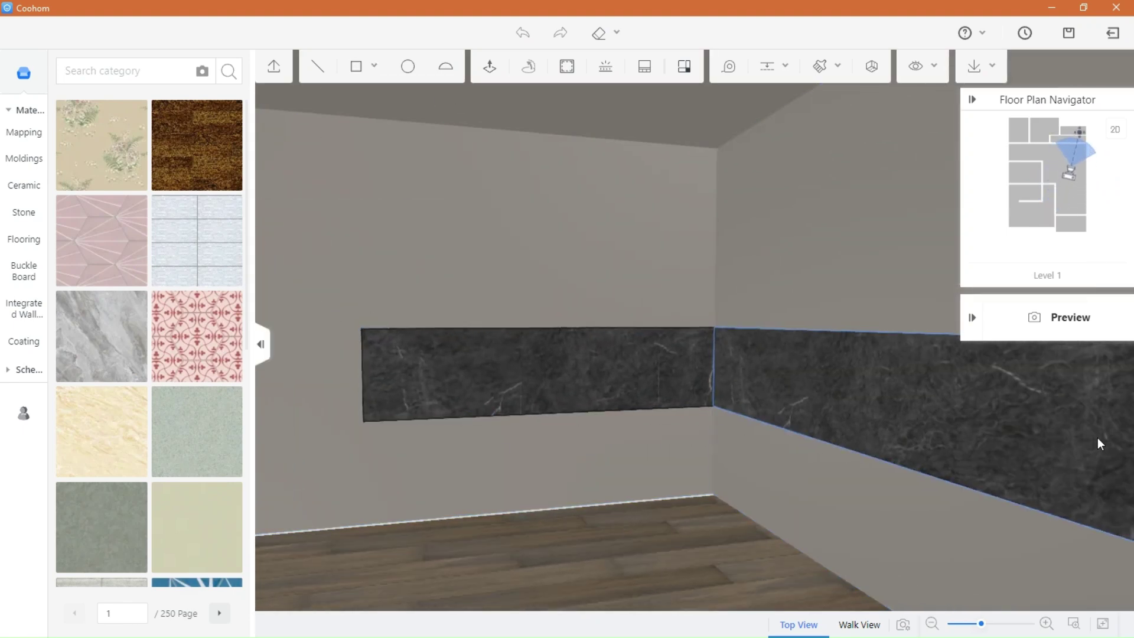
pyautogui.scroll(-5, 734, 496)
pyautogui.scroll(8, 723, 529)
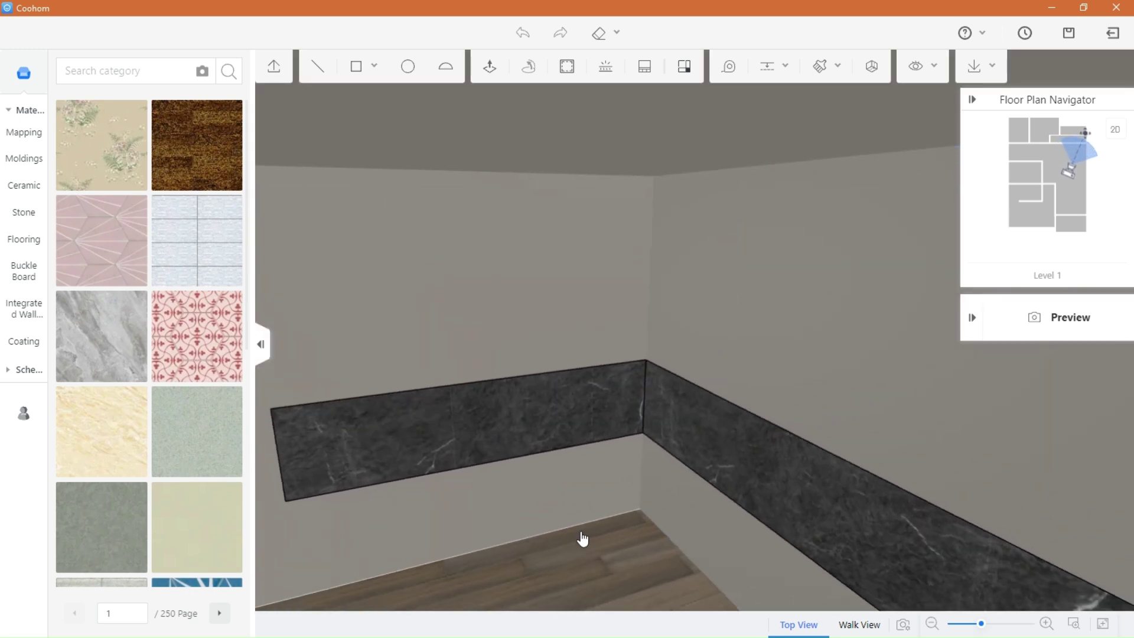
pyautogui.scroll(-4, 800, 394)
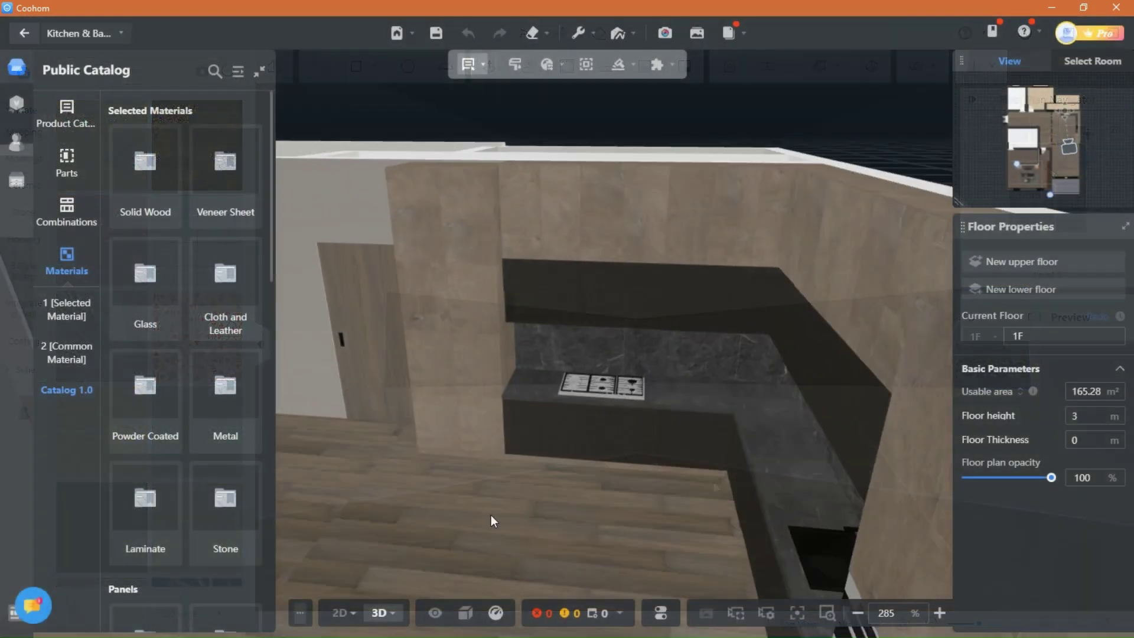
# - Examine the kitchen corner up close, covering the countertop, marble backsplash and dark cabinets on both walls
pyautogui.scroll(3, 491, 515)
pyautogui.scroll(1, 565, 484)
pyautogui.moveTo(627, 415); pyautogui.dragTo(692, 477)
pyautogui.scroll(1, 642, 475)
pyautogui.scroll(2, 591, 473)
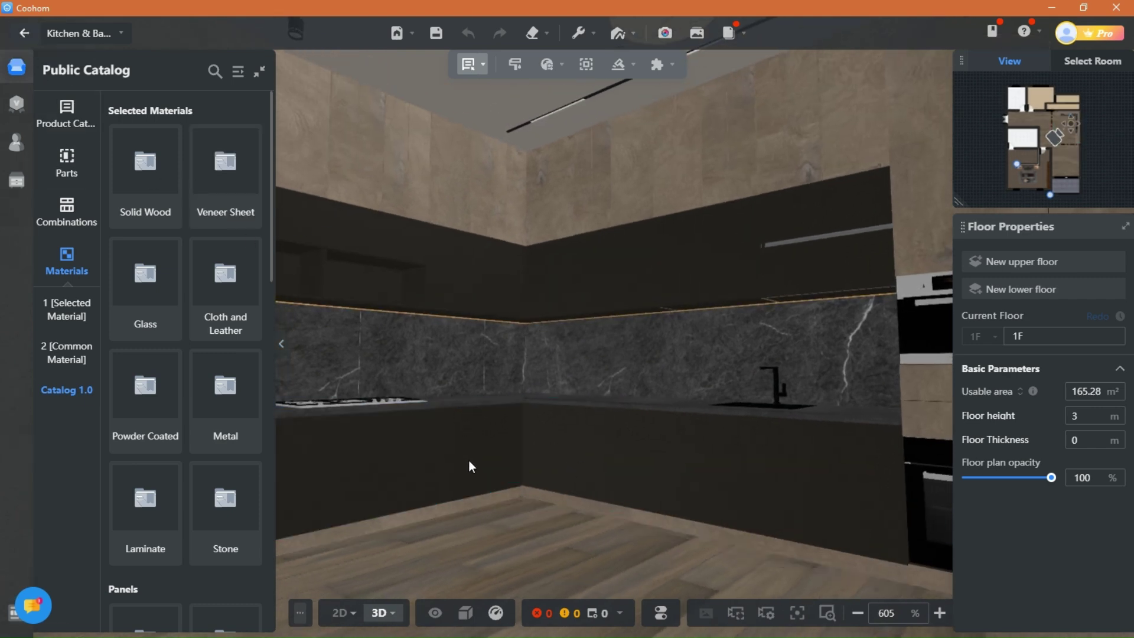
pyautogui.moveTo(535, 484); pyautogui.dragTo(542, 547)
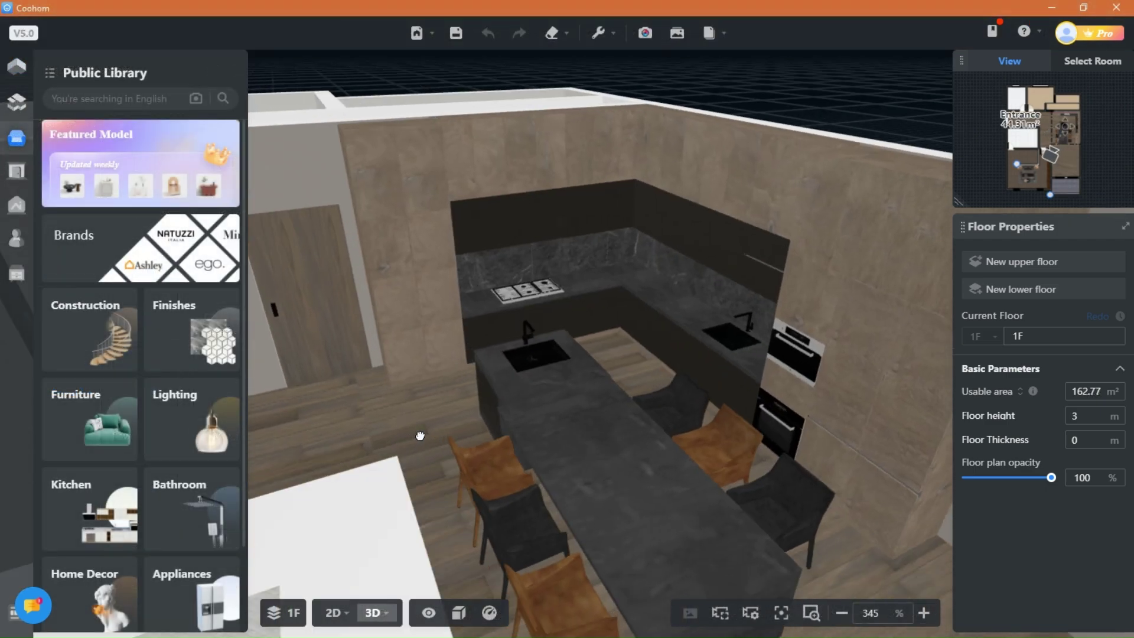
# - Select the Modern island with its dining chairs and view its model details and favourites folder options
pyautogui.scroll(3, 420, 436)
pyautogui.moveTo(428, 433); pyautogui.dragTo(494, 261)
pyautogui.click(789, 479)
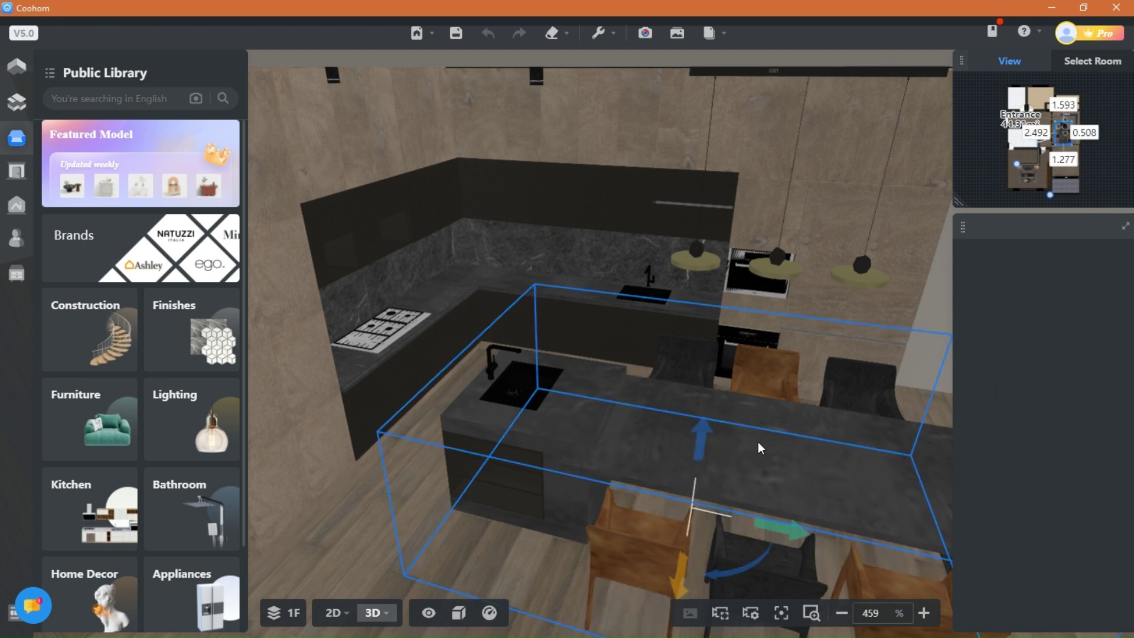
pyautogui.moveTo(998, 262)
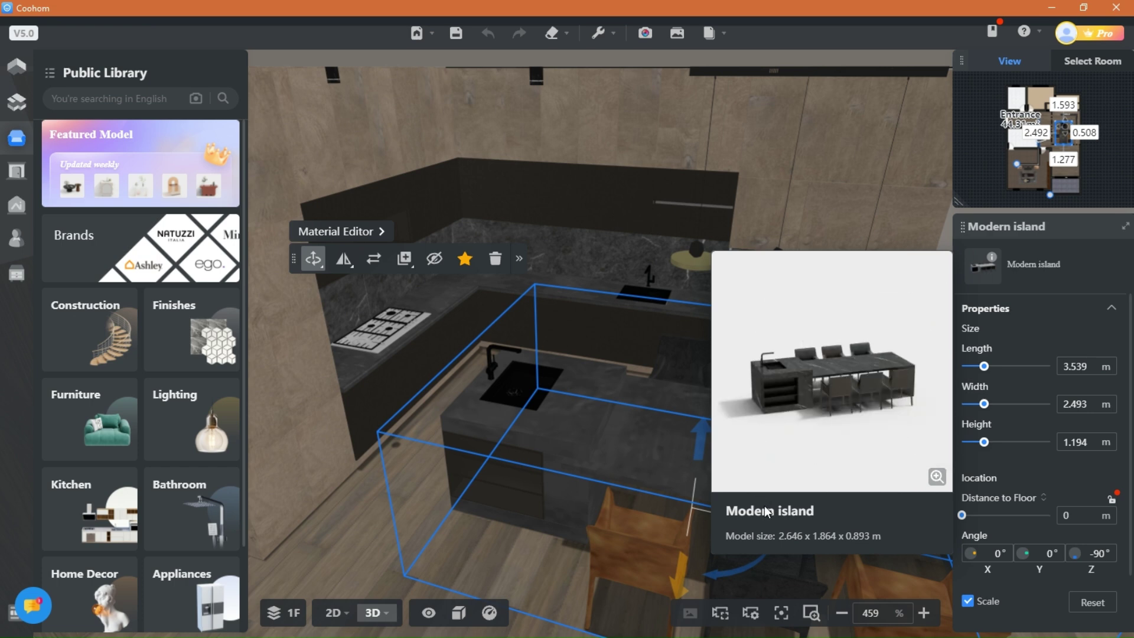
pyautogui.click(465, 258)
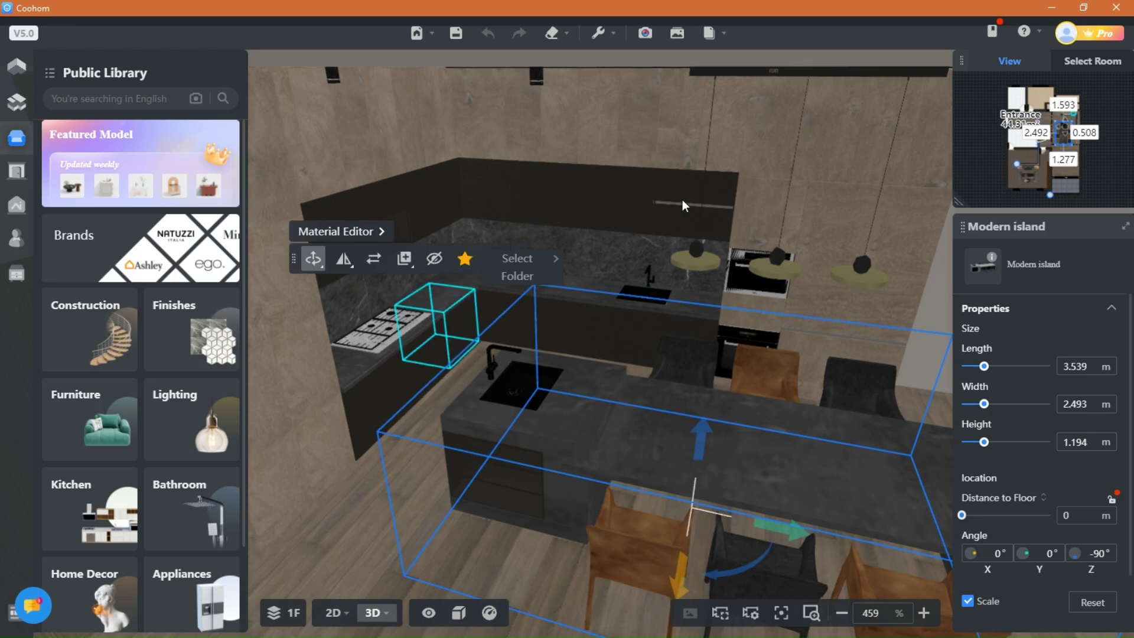
# - Open the Modern island in the Material Editor, select the black chairs and list the Leather materials
pyautogui.click(335, 231)
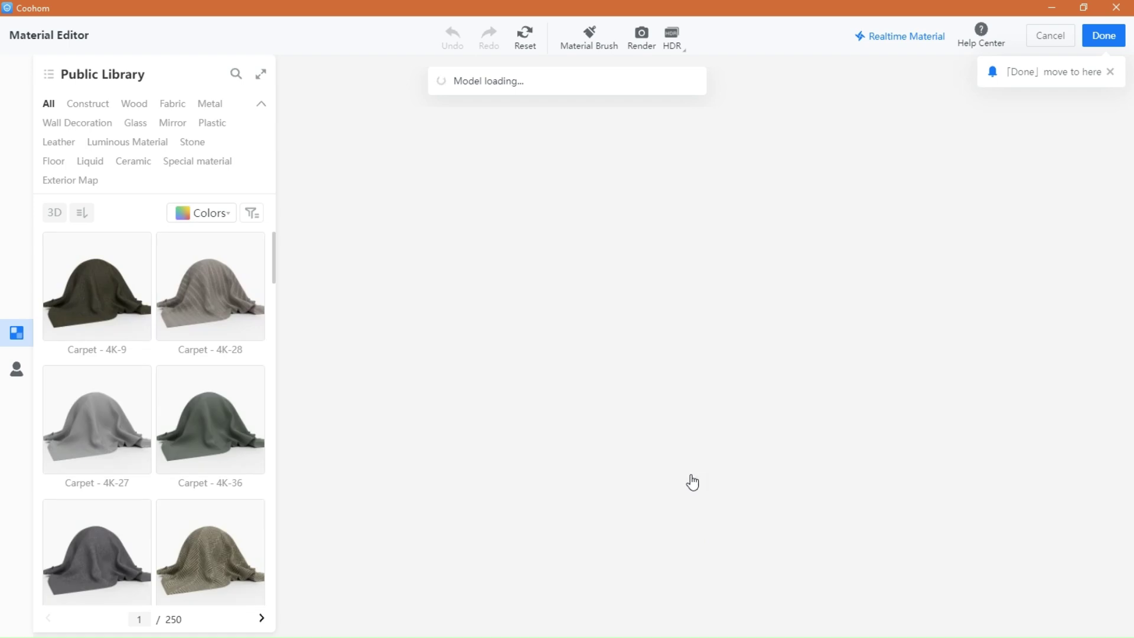
pyautogui.moveTo(610, 274); pyautogui.dragTo(648, 344)
pyautogui.click(620, 334)
pyautogui.click(617, 287)
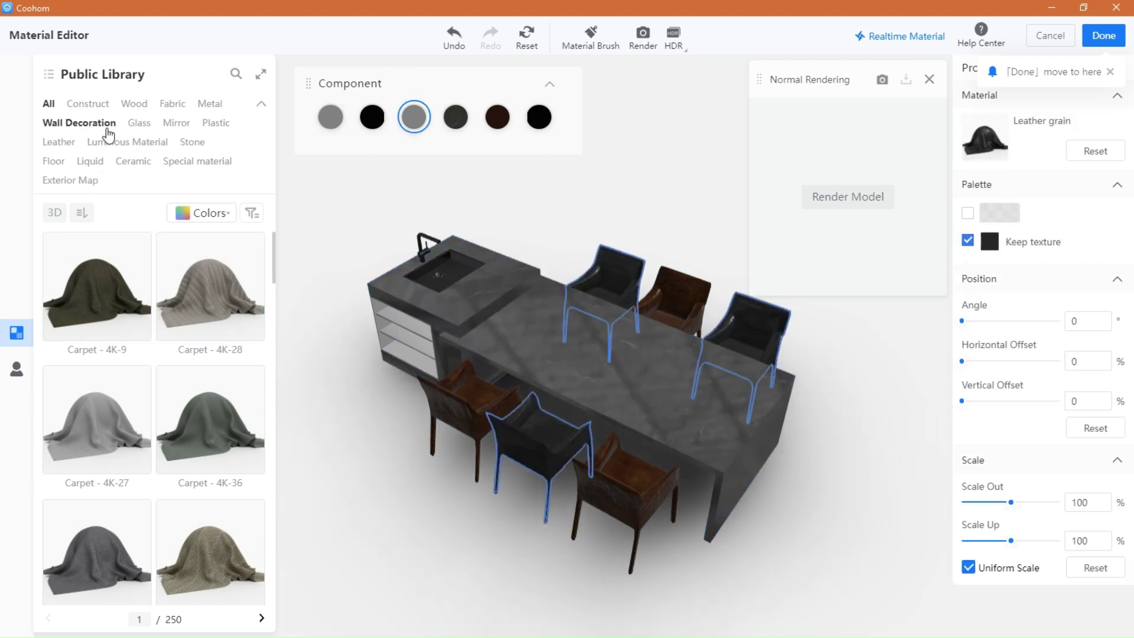
pyautogui.click(64, 144)
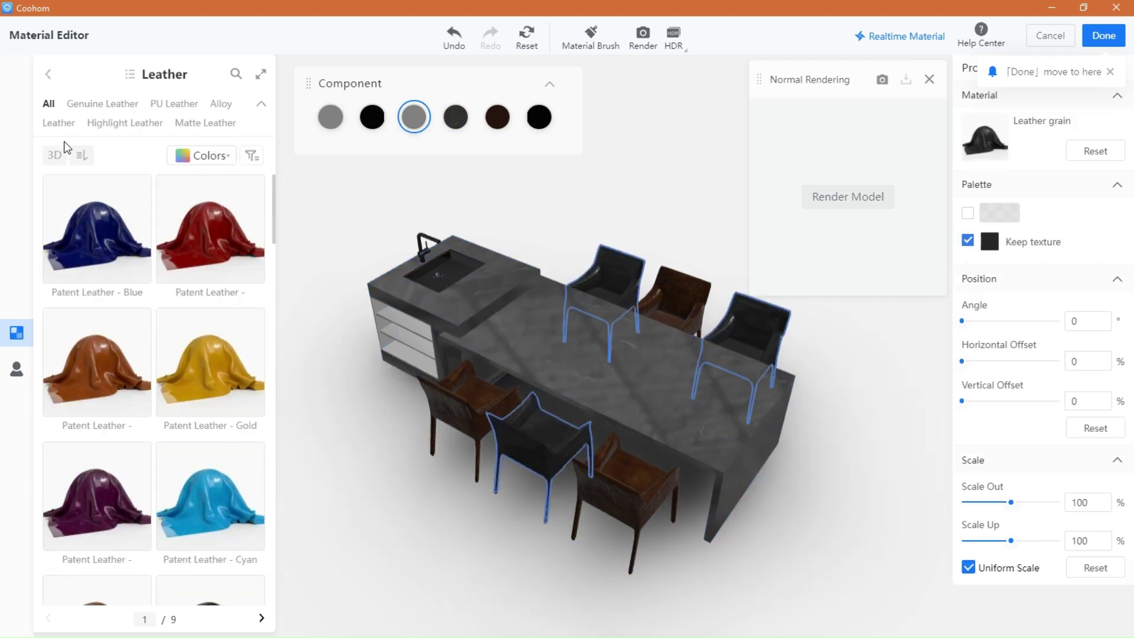
# - Try the Matte dark gray leather material on the island's black chairs
pyautogui.scroll(-3, 154, 354)
pyautogui.moveTo(254, 385)
pyautogui.scroll(-3, 171, 422)
pyautogui.moveTo(254, 321)
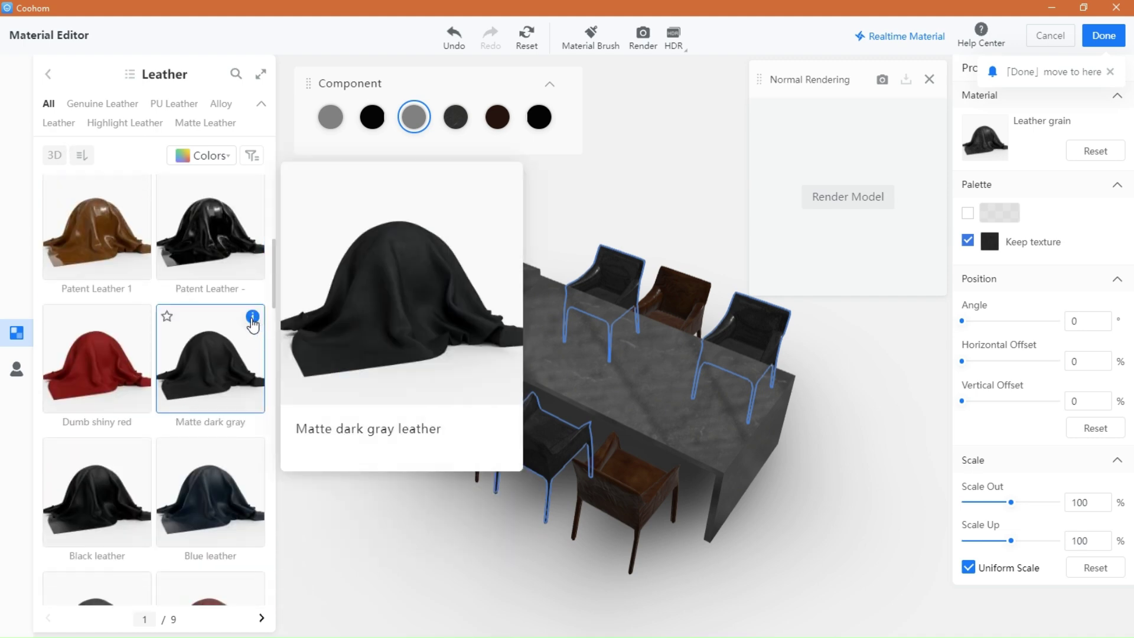
pyautogui.click(243, 371)
pyautogui.moveTo(865, 459); pyautogui.dragTo(558, 358)
pyautogui.scroll(3, 812, 466)
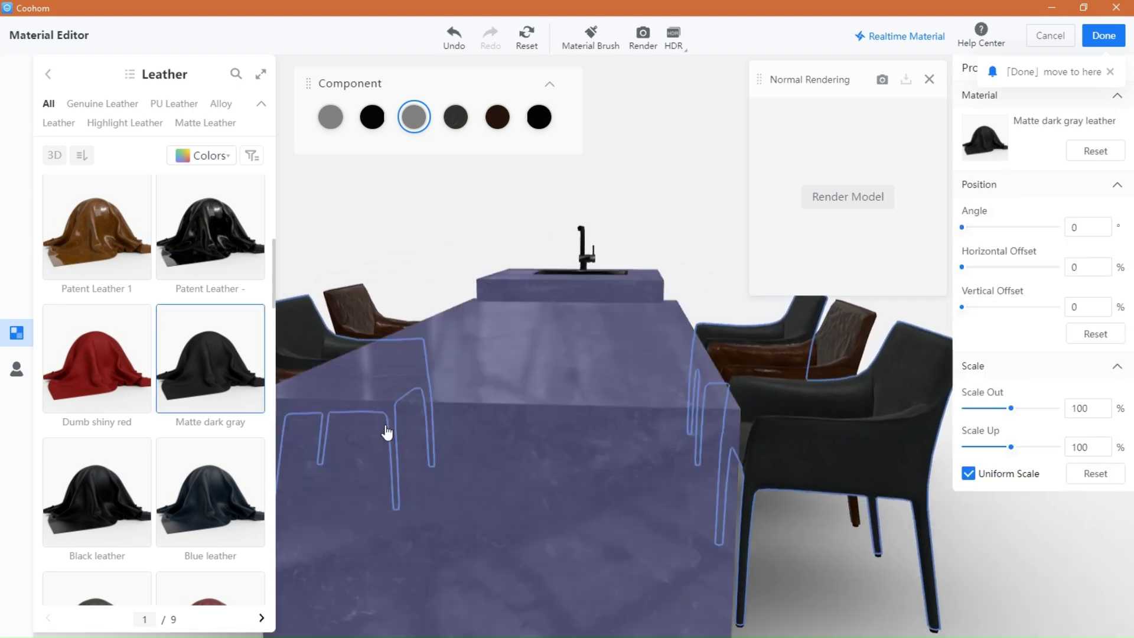
# - Apply the Black leather material from the second page of leathers to the island's selected chairs
pyautogui.scroll(-15, 176, 425)
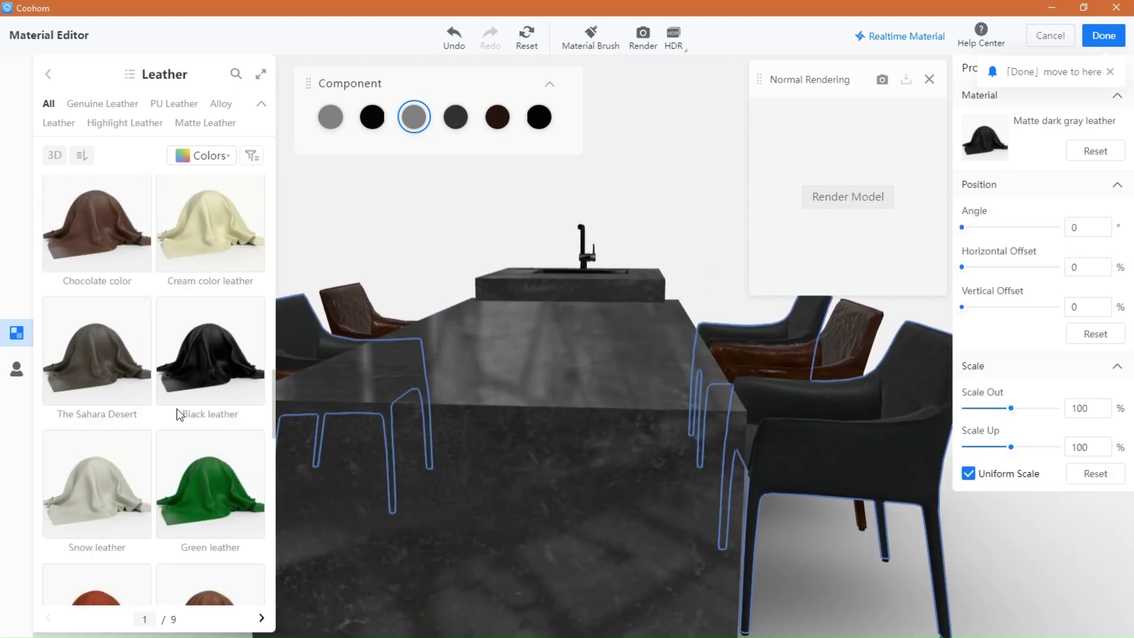
pyautogui.moveTo(253, 208)
pyautogui.click(220, 260)
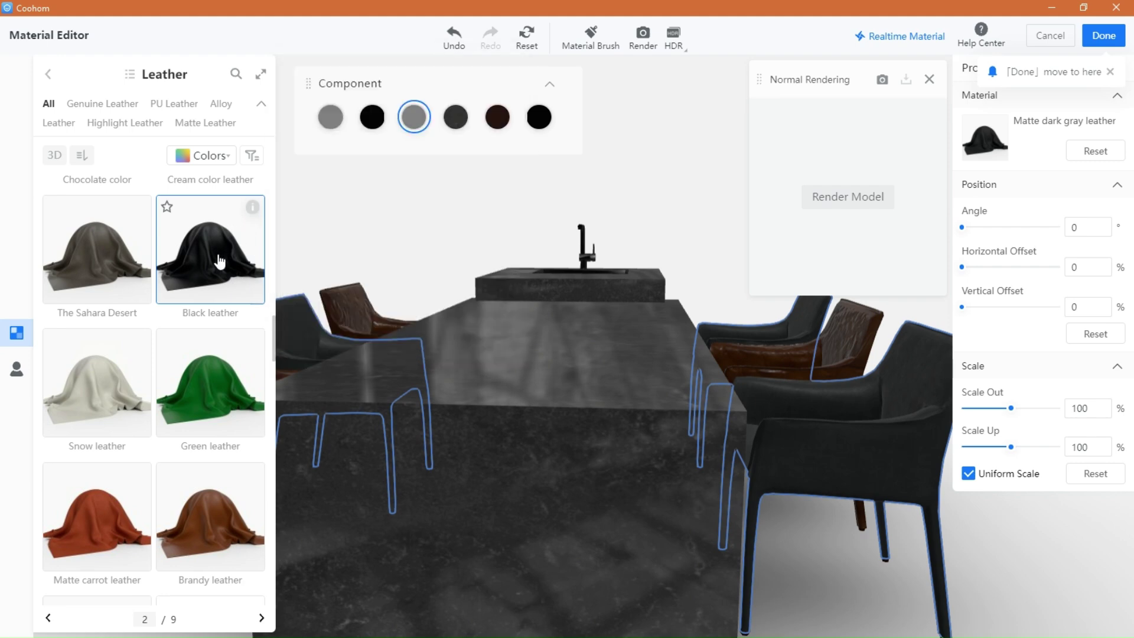
pyautogui.moveTo(738, 273); pyautogui.dragTo(797, 378)
pyautogui.scroll(-3, 726, 207)
pyautogui.moveTo(727, 207); pyautogui.dragTo(380, 299)
pyautogui.scroll(5, 378, 301)
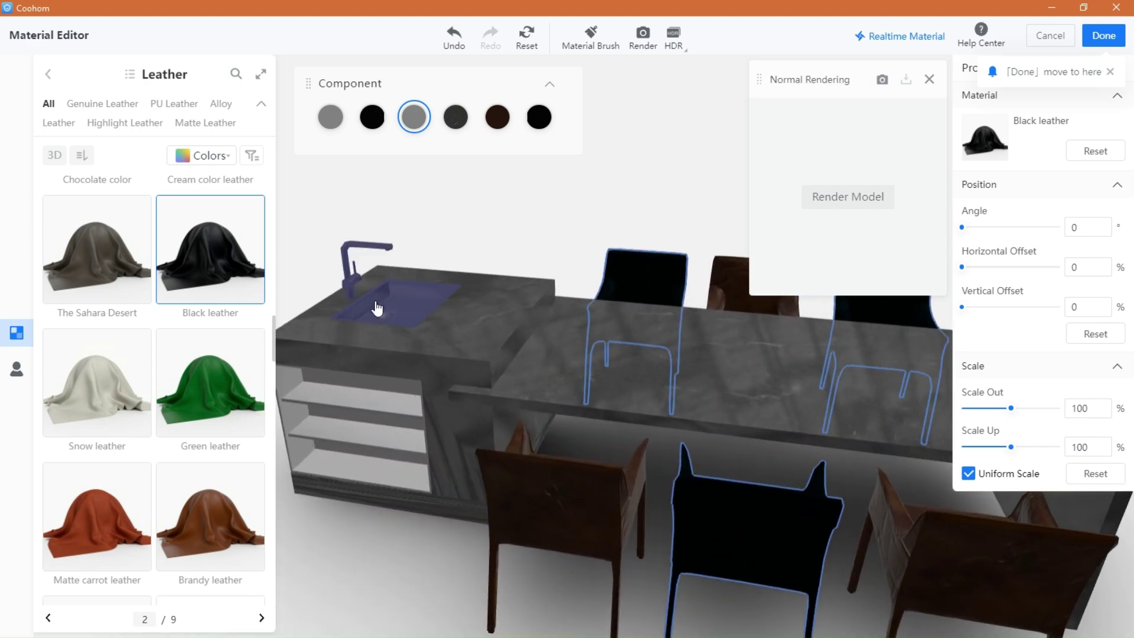
# - Check the island's sink, faucet and shelves up close and finish the material edits
pyautogui.scroll(3, 354, 284)
pyautogui.scroll(-2, 575, 228)
pyautogui.scroll(2, 359, 252)
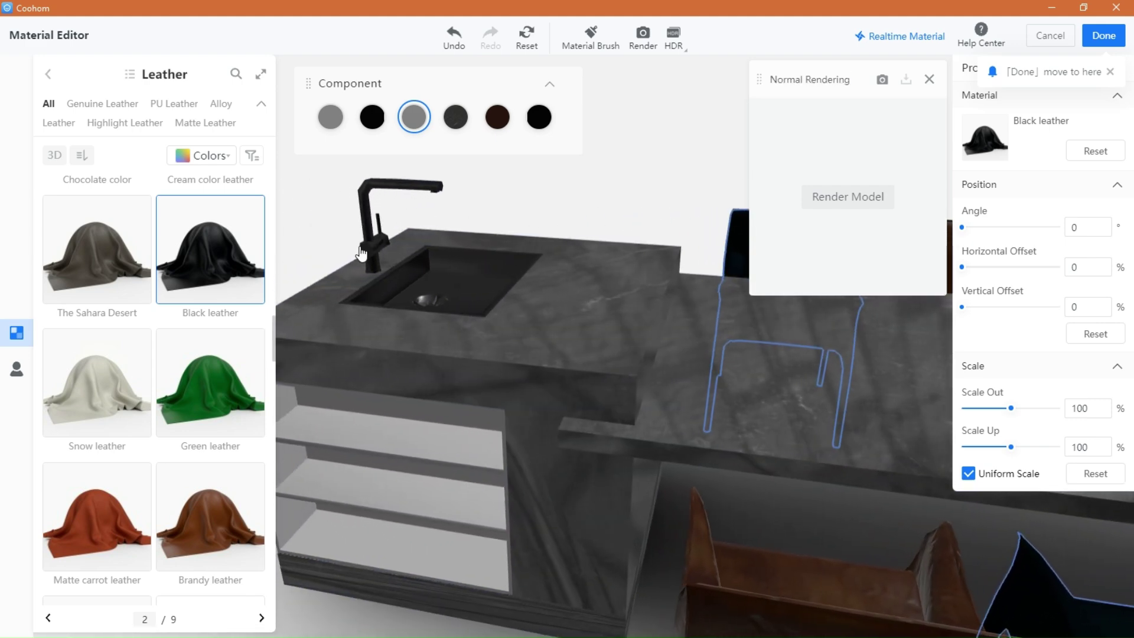
pyautogui.moveTo(359, 251); pyautogui.dragTo(379, 246)
pyautogui.scroll(-5, 630, 202)
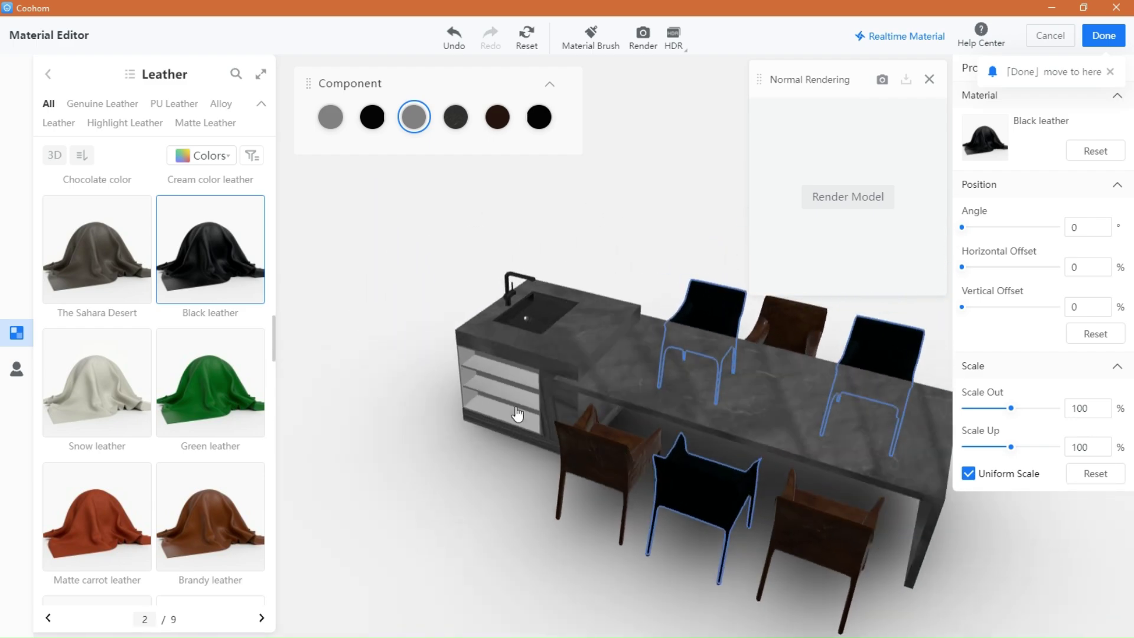
pyautogui.click(1103, 36)
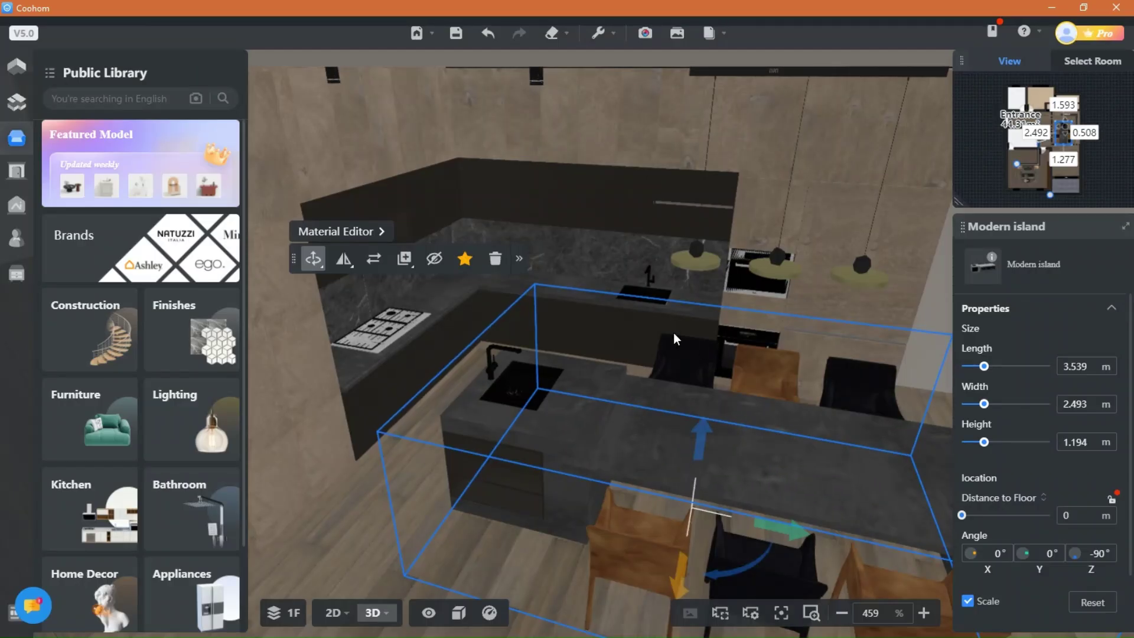
# - View the details of the pendant lights above the island and the track lights on the ceiling
pyautogui.moveTo(328, 536); pyautogui.dragTo(325, 423)
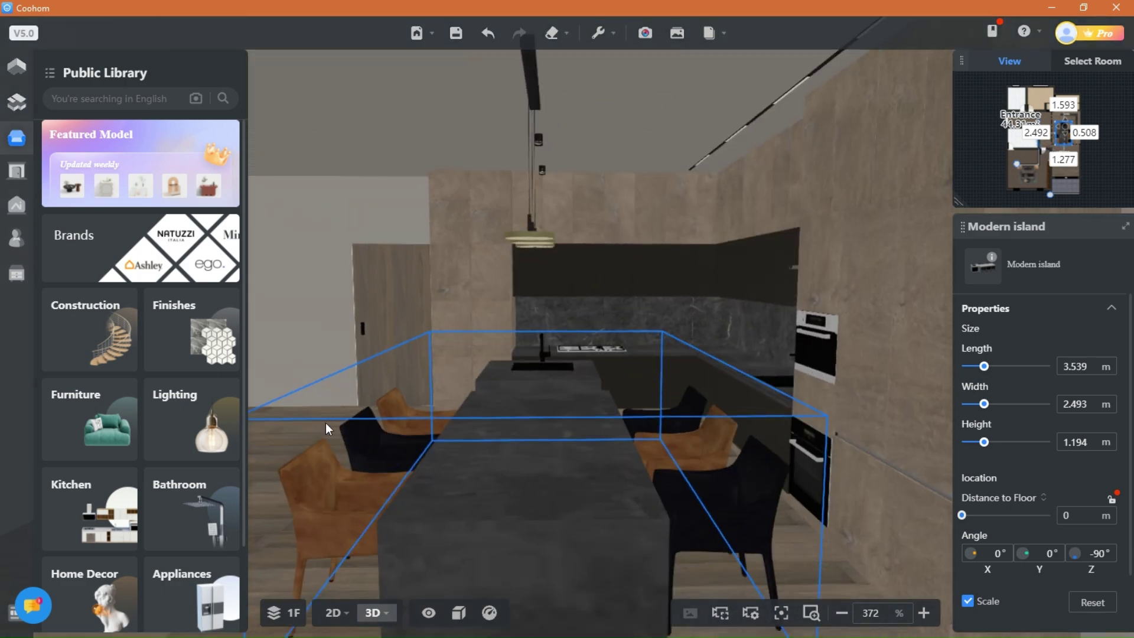
pyautogui.click(547, 236)
pyautogui.moveTo(1001, 256)
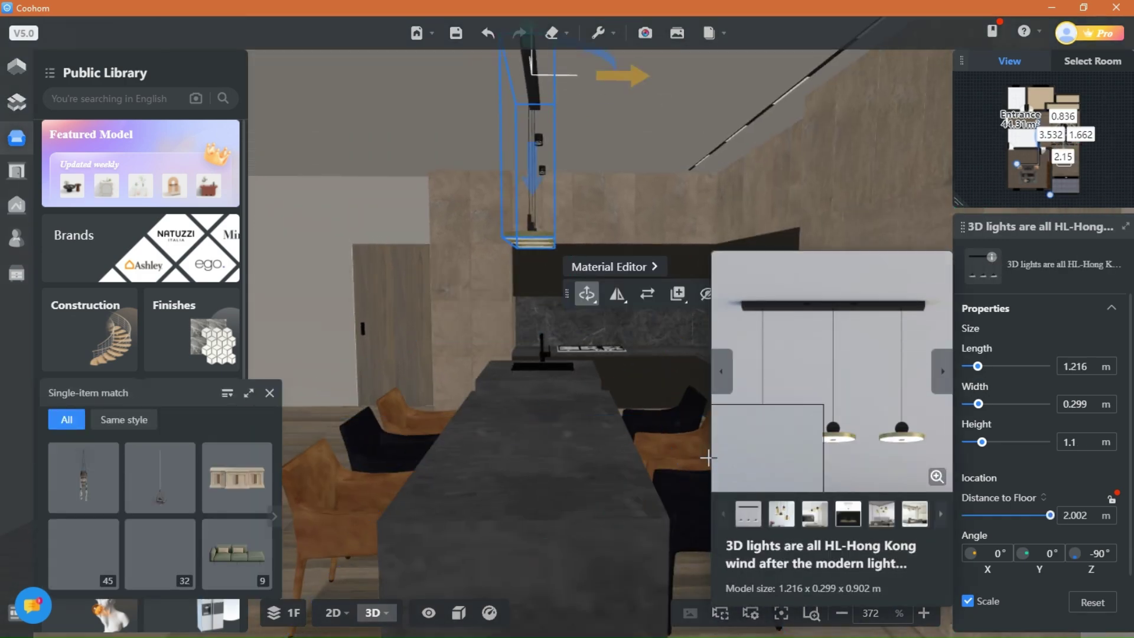
pyautogui.click(740, 131)
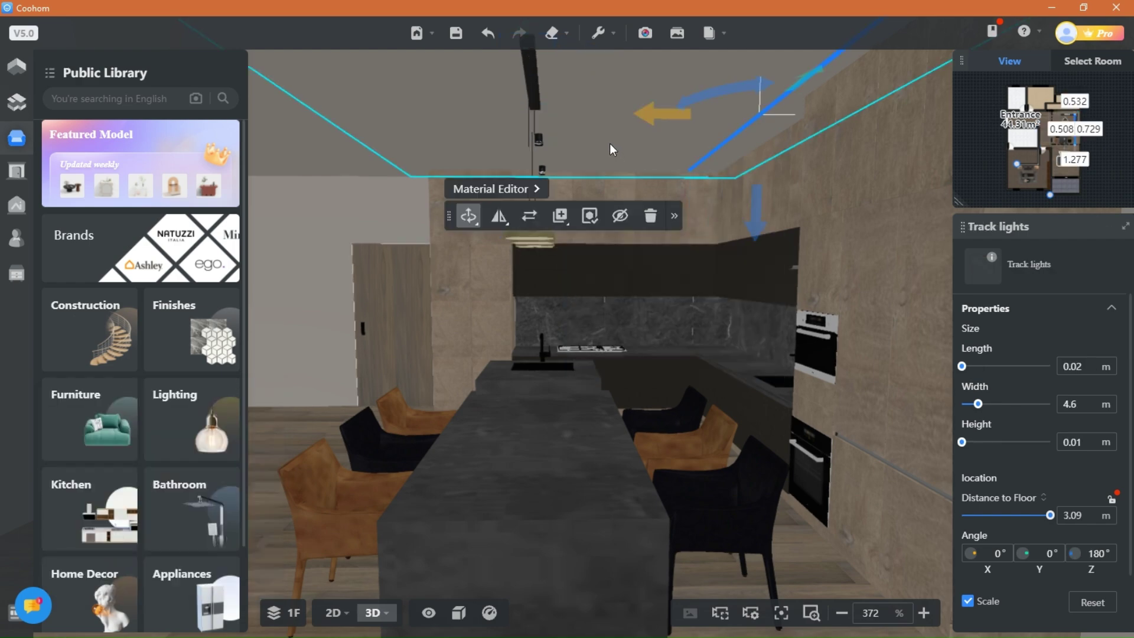
pyautogui.click(342, 143)
# - Examine the light strip beneath the wall cabinets at the backsplash corner and view its model details
pyautogui.moveTo(406, 130); pyautogui.dragTo(572, 159)
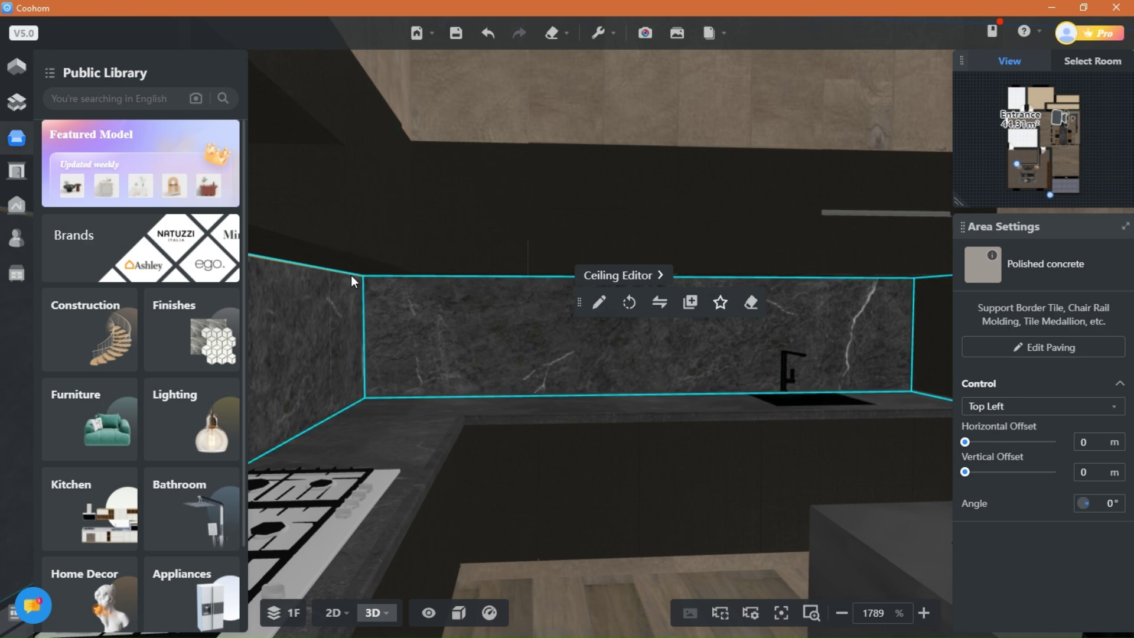
pyautogui.moveTo(323, 278); pyautogui.dragTo(526, 310)
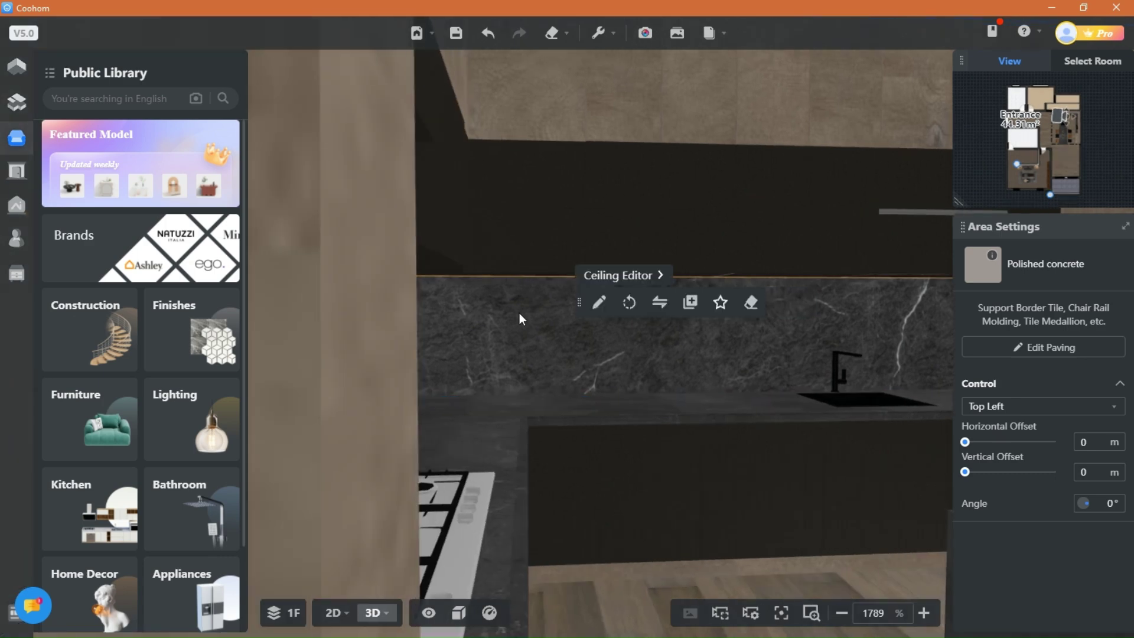
pyautogui.press('q')
pyautogui.press('e')
pyautogui.press('w')
pyautogui.moveTo(438, 364); pyautogui.dragTo(320, 161)
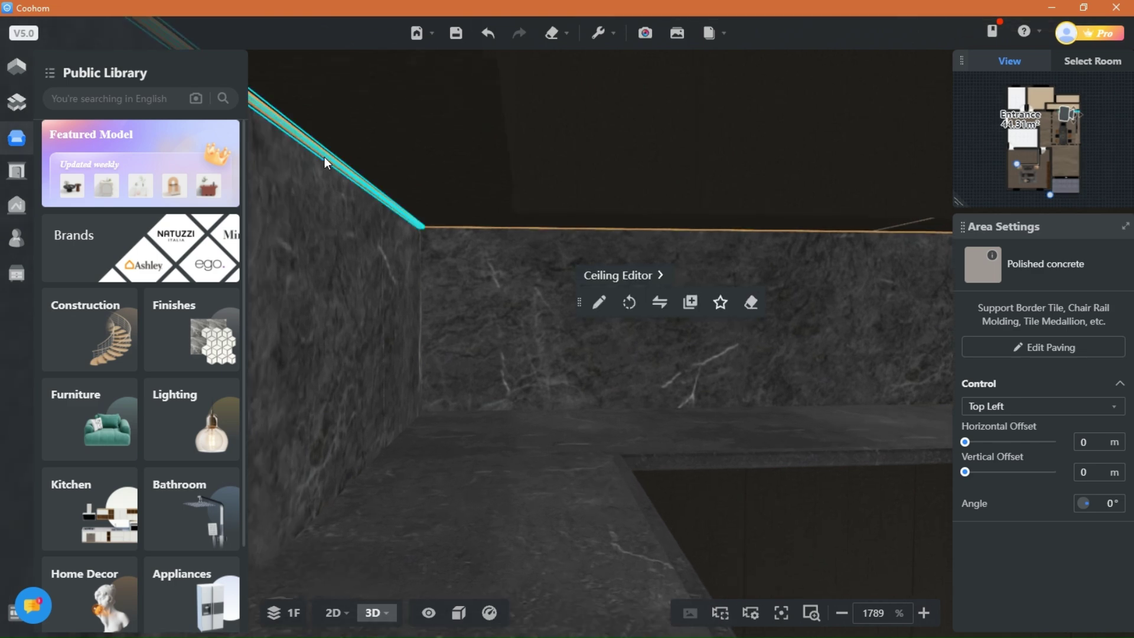
pyautogui.click(324, 158)
pyautogui.moveTo(992, 258)
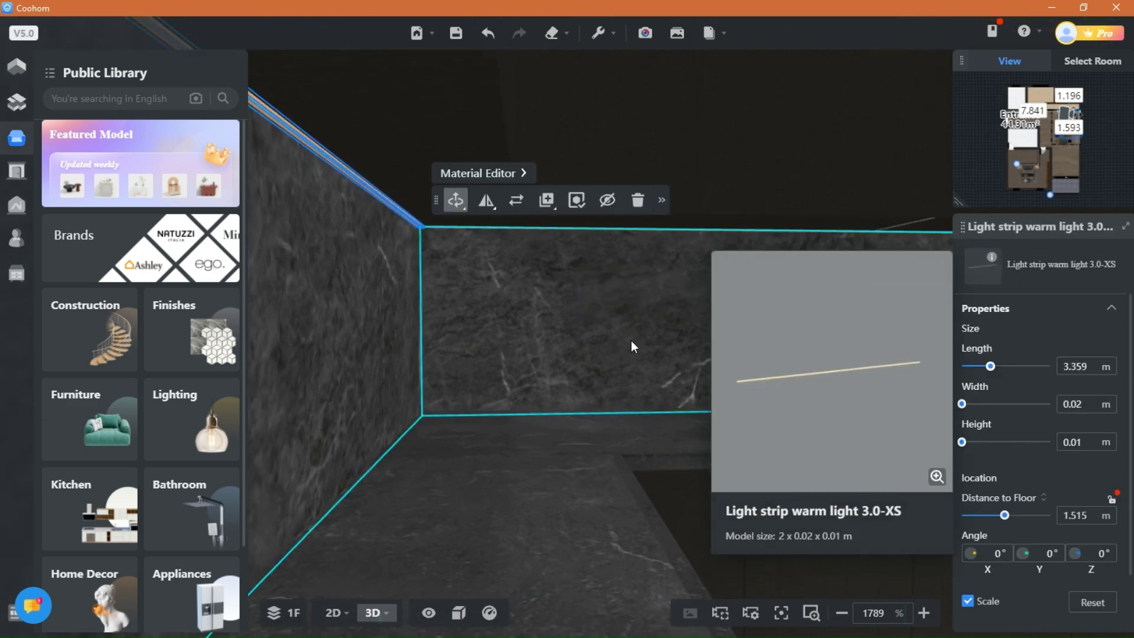
pyautogui.moveTo(620, 347); pyautogui.dragTo(554, 509, button='right')
pyautogui.click(635, 559)
# - Start Custom Smart Décor in the Kitchen & Bath tool for the kitchen room and dismiss the introduction
pyautogui.scroll(-2, 512, 272)
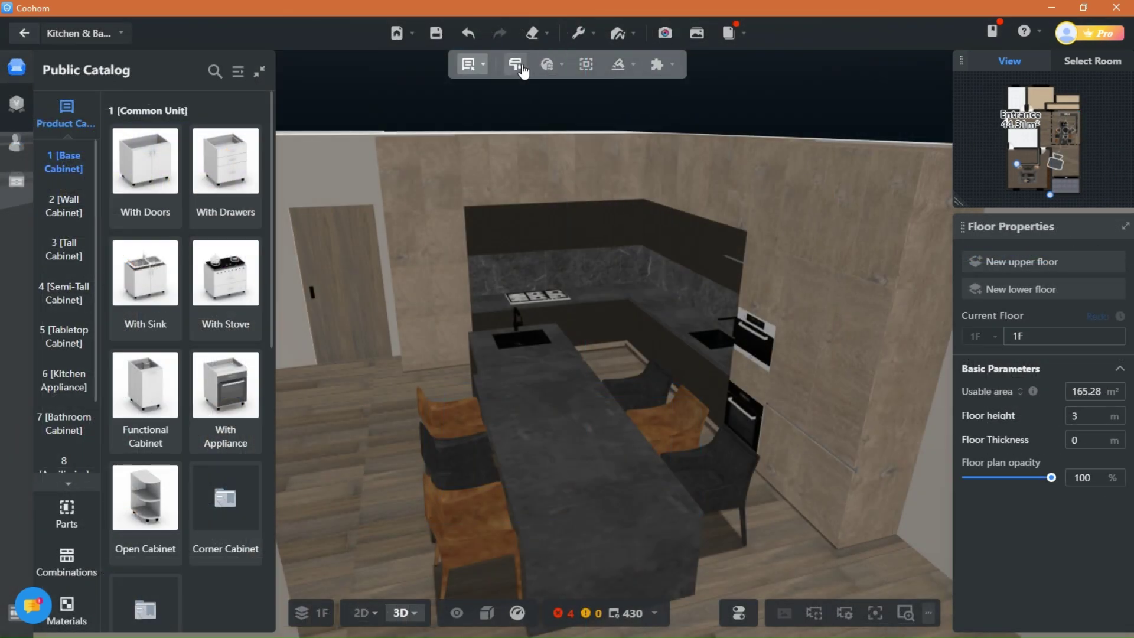
pyautogui.moveTo(476, 71)
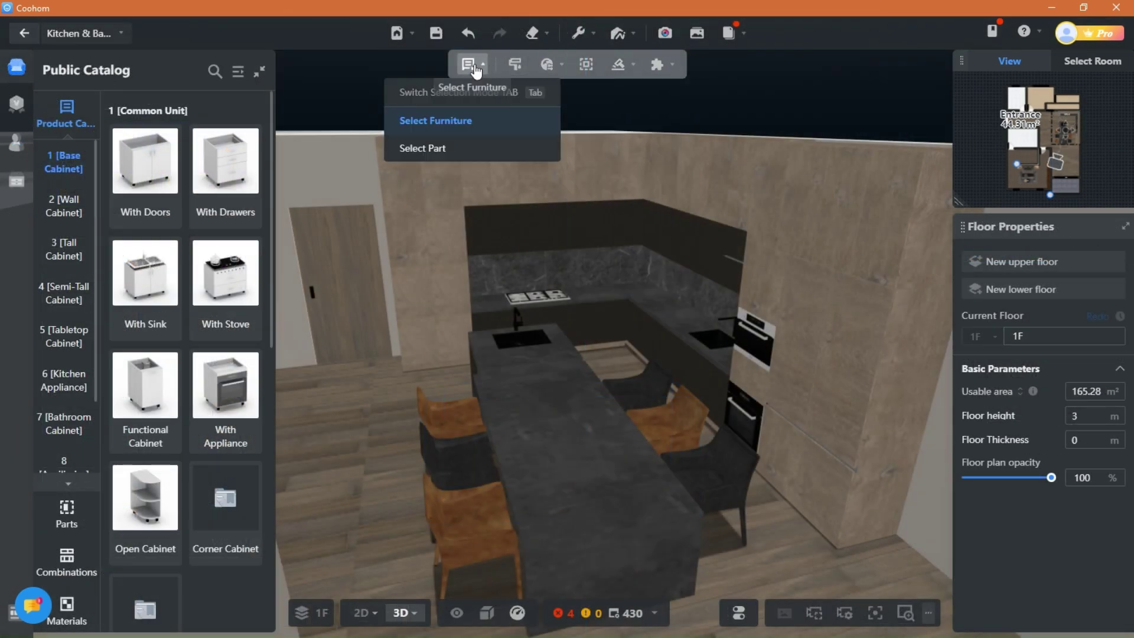
pyautogui.moveTo(617, 39)
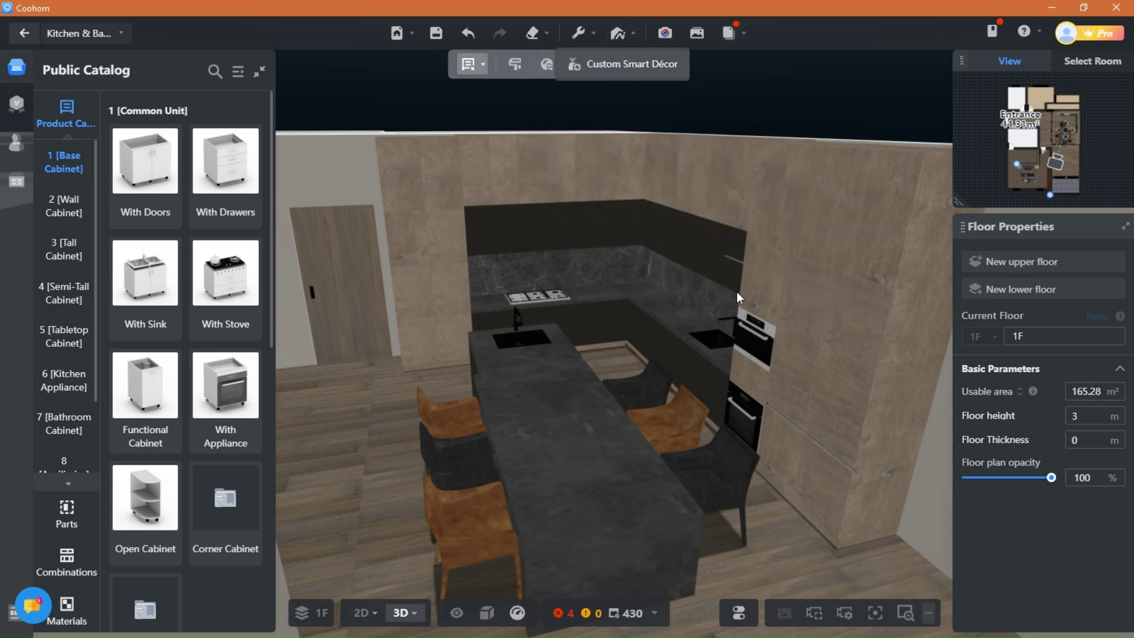
pyautogui.click(406, 397)
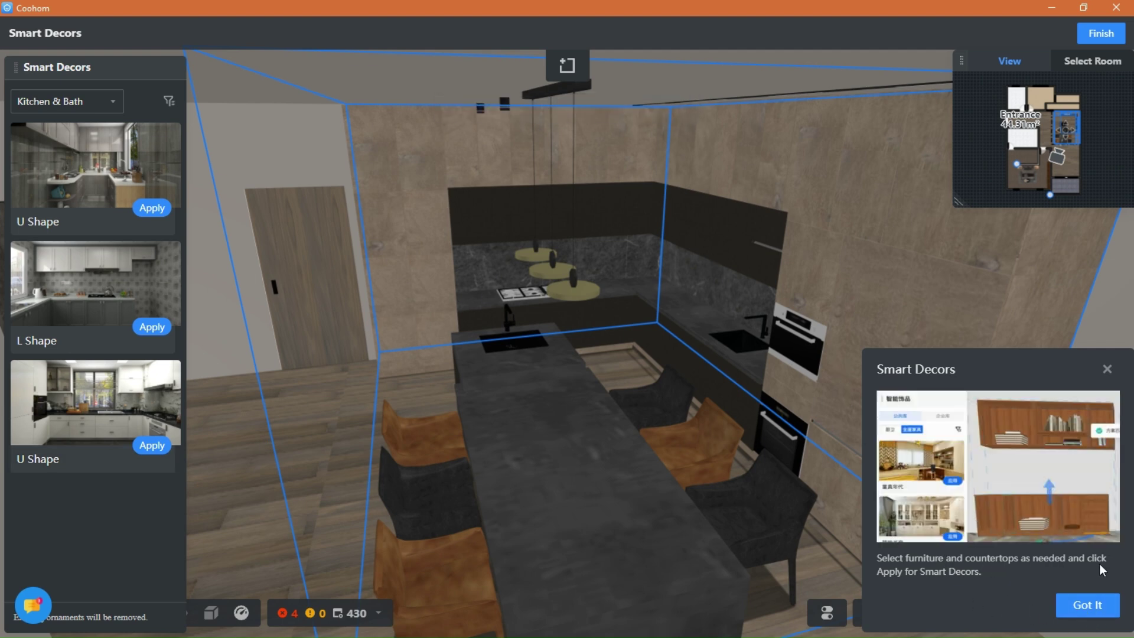
pyautogui.click(1087, 604)
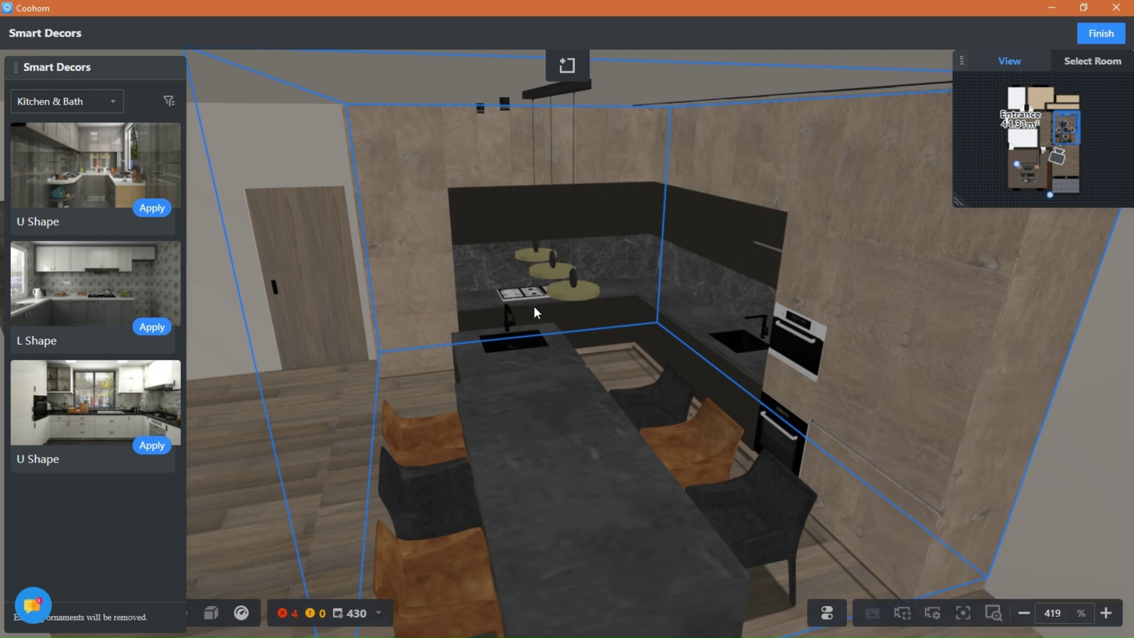
# - Apply the L Shape smart decor set to the kitchen, inspect the placed ornaments and finish the decoration
pyautogui.scroll(5, 259, 518)
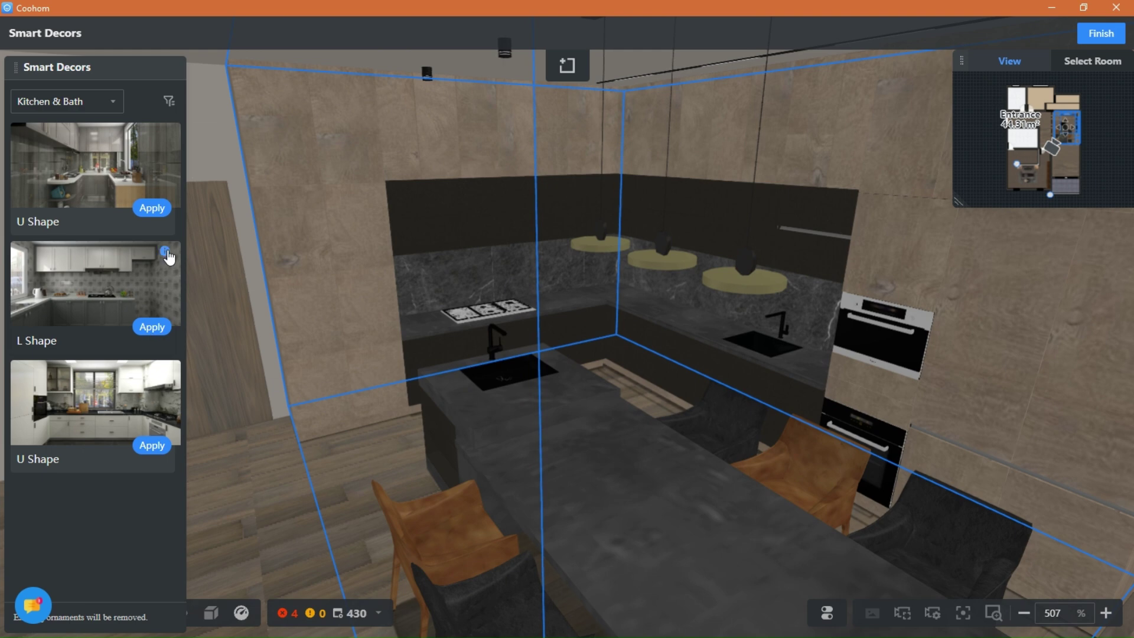
pyautogui.moveTo(167, 254)
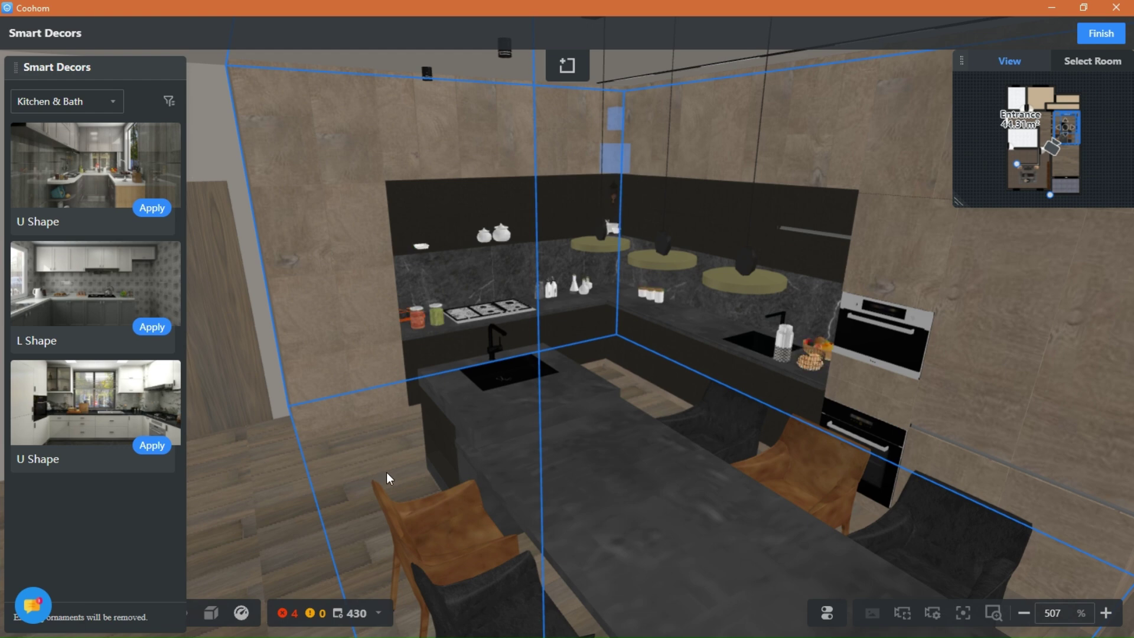
pyautogui.moveTo(434, 337); pyautogui.dragTo(543, 442)
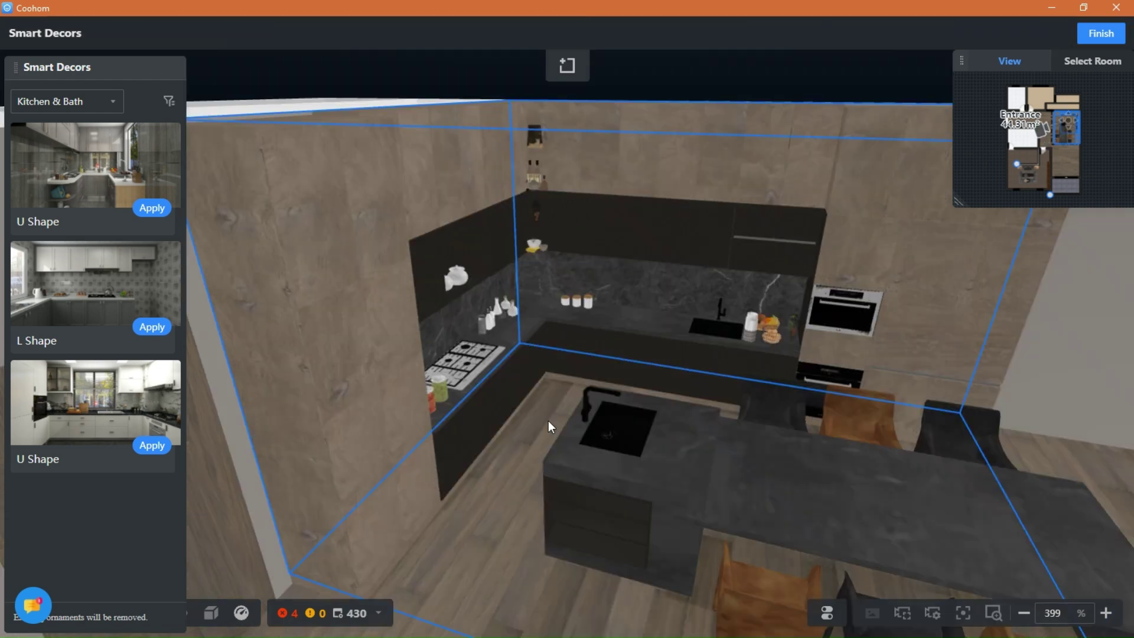
pyautogui.scroll(-2, 540, 426)
pyautogui.moveTo(601, 339); pyautogui.dragTo(855, 410)
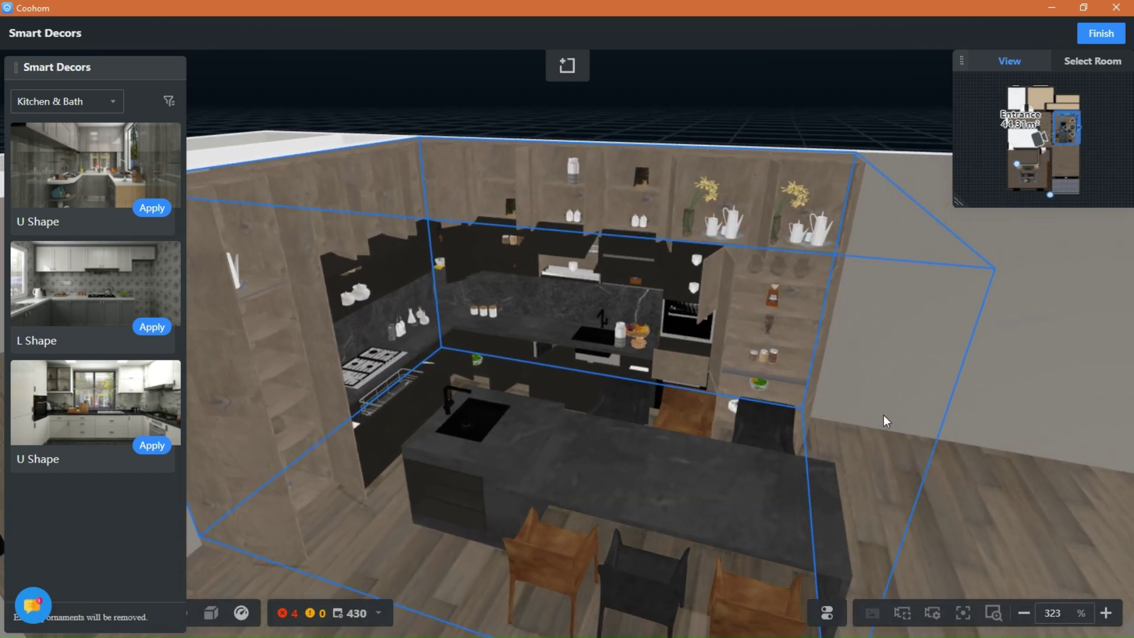
pyautogui.scroll(3, 949, 457)
pyautogui.moveTo(1019, 440); pyautogui.dragTo(956, 455)
pyautogui.moveTo(299, 461); pyautogui.dragTo(310, 536)
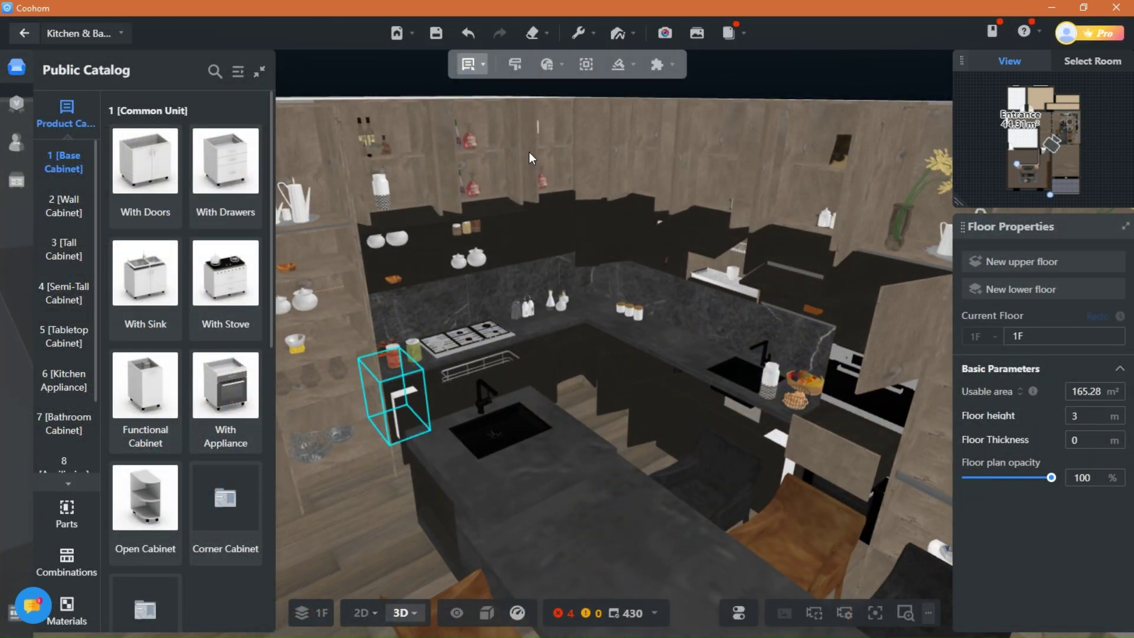
# - Clear the Kitchen & Bath décor from the currently showing rooms
pyautogui.click(544, 32)
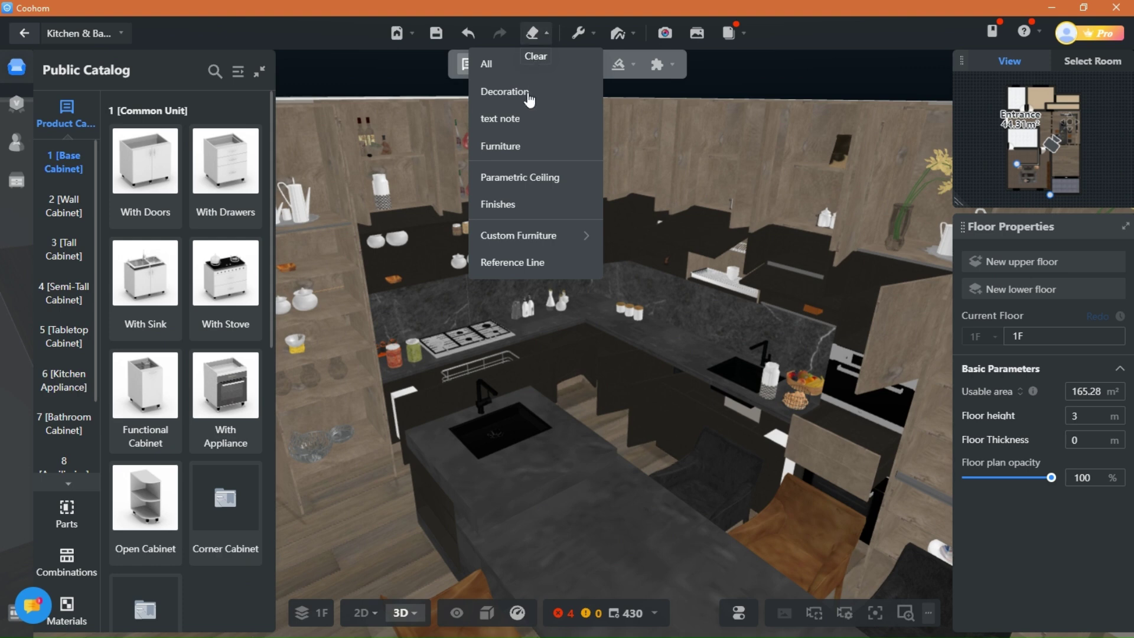
pyautogui.moveTo(562, 245)
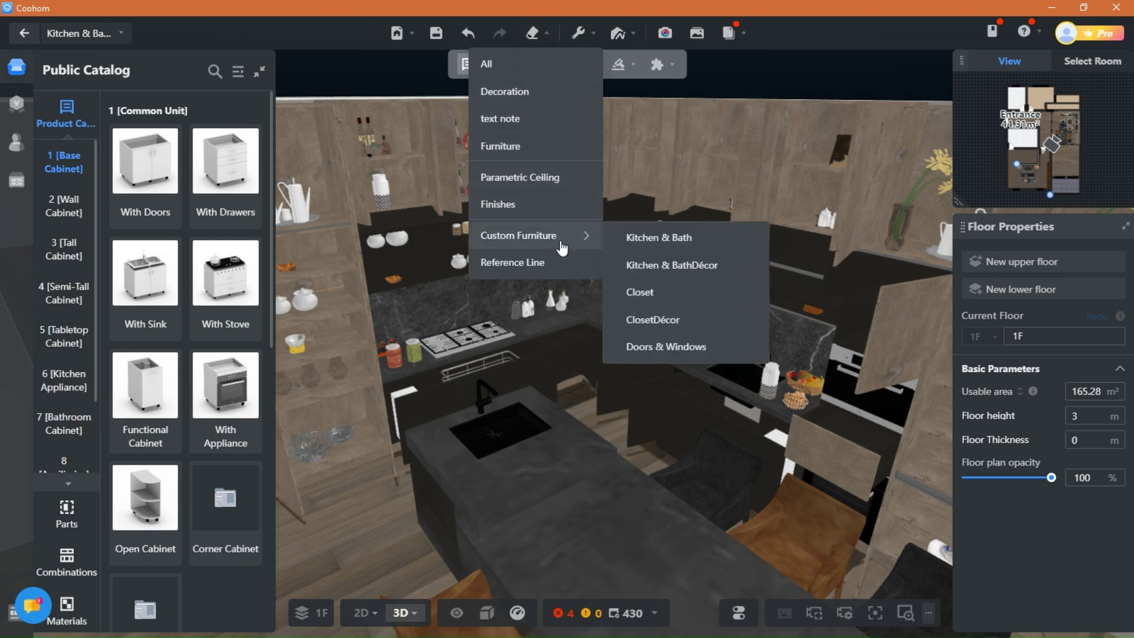
pyautogui.click(695, 278)
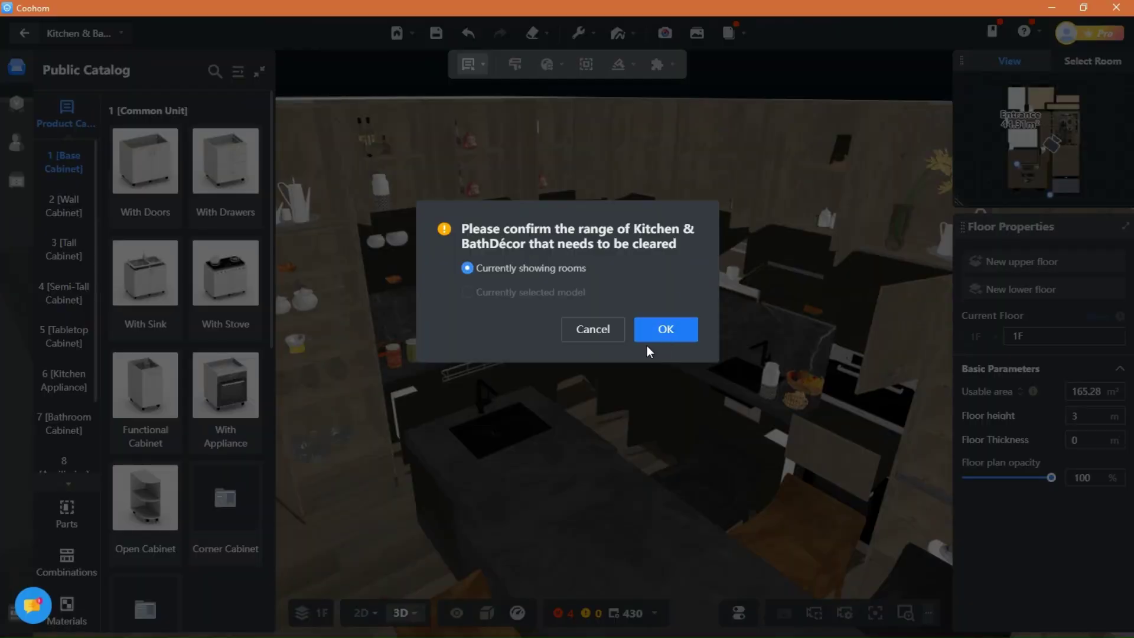
pyautogui.click(666, 329)
# - Select the tiled floor around the kitchen island and view its material details
pyautogui.moveTo(349, 559)
pyautogui.mouseDown()
pyautogui.moveTo(387, 539)
pyautogui.moveTo(470, 570)
pyautogui.moveTo(370, 558)
pyautogui.mouseUp()
pyautogui.click(370, 558)
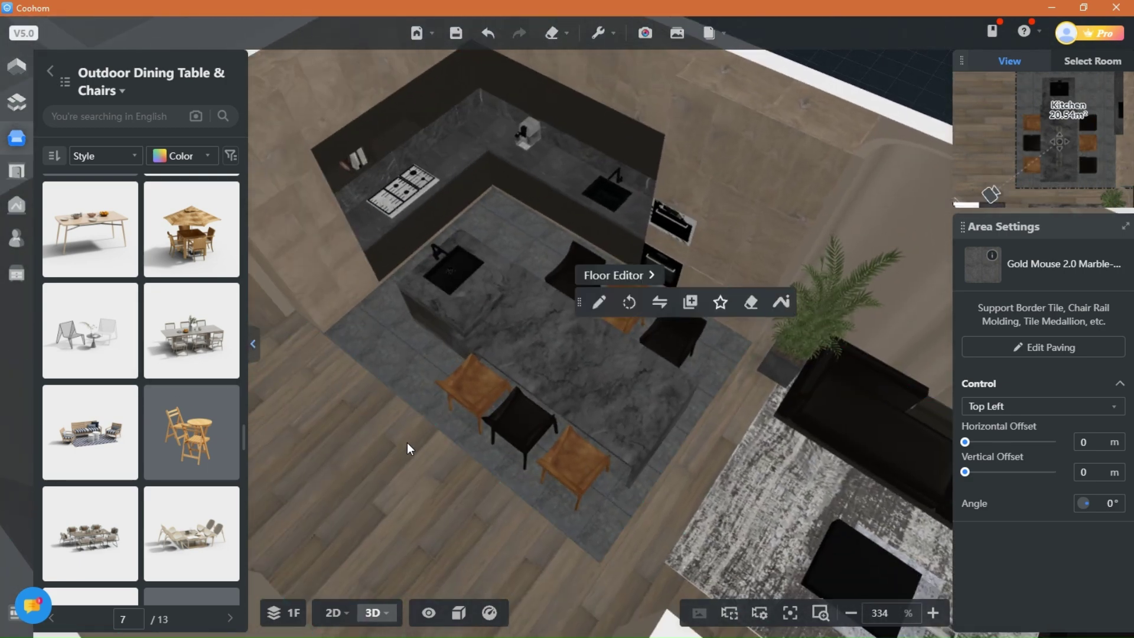
pyautogui.click(252, 344)
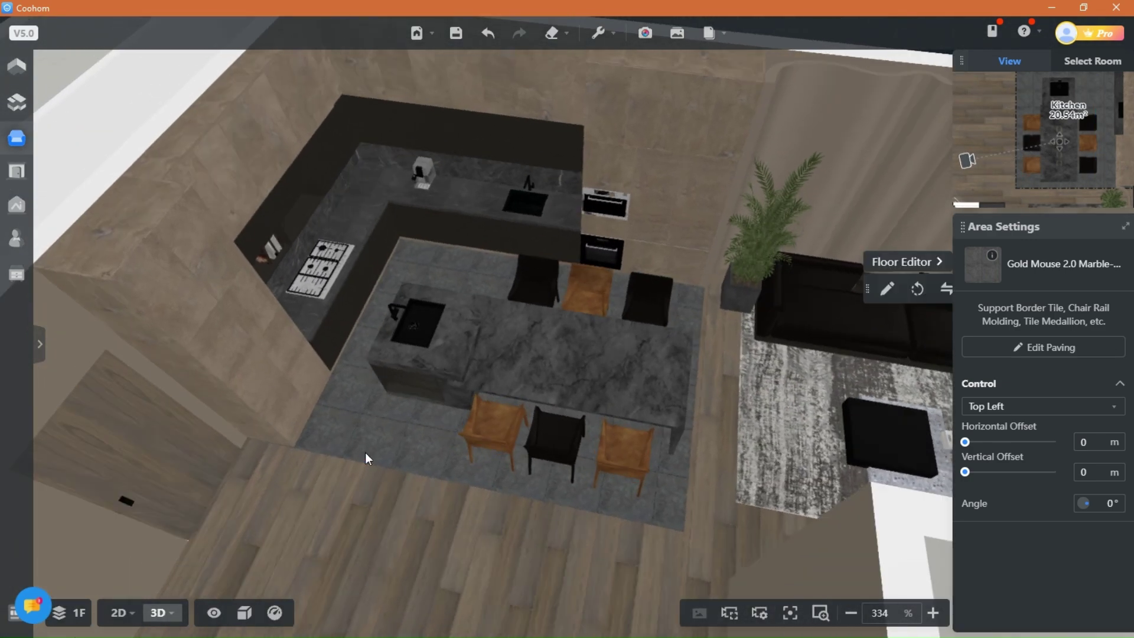
pyautogui.click(366, 458)
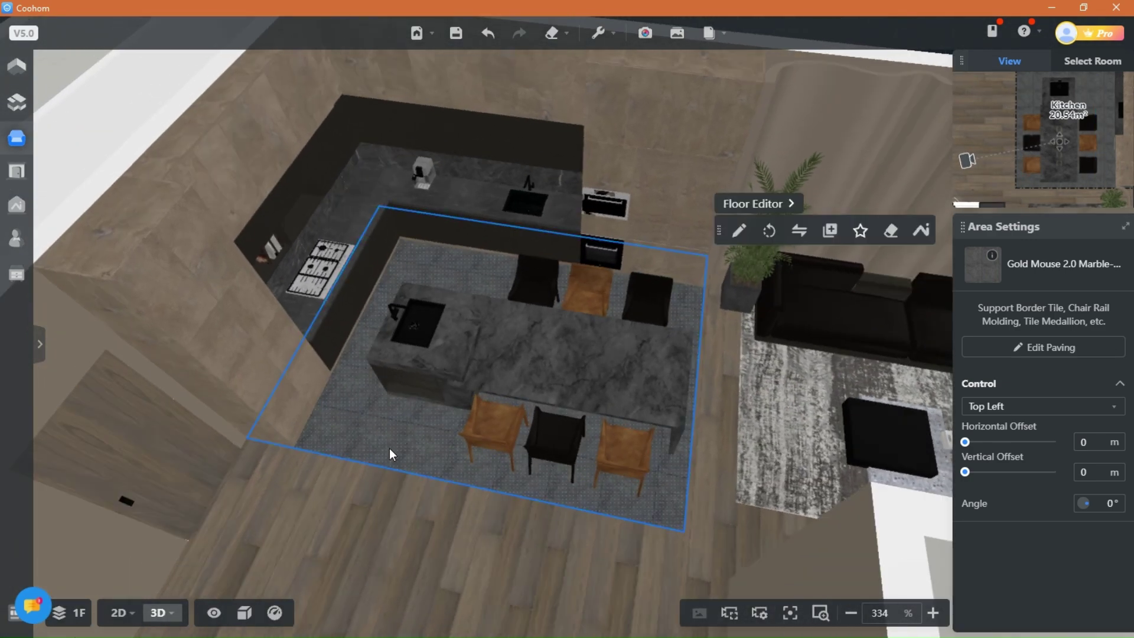
pyautogui.moveTo(959, 265)
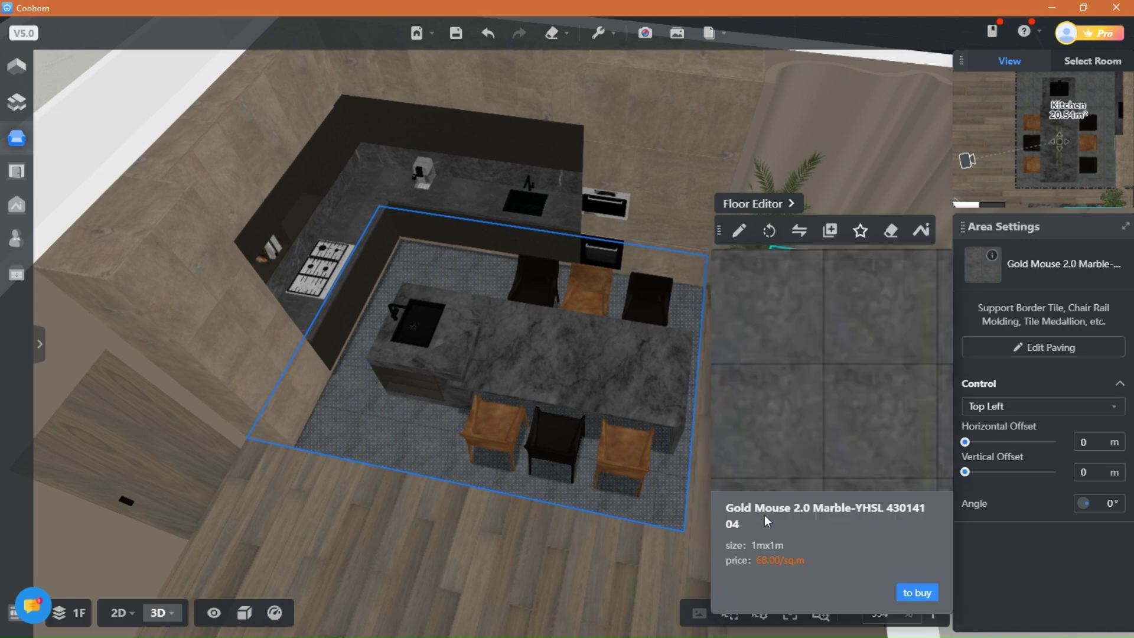
# - Select the black five-pin socket on the backsplash above the stove and view its model details
pyautogui.scroll(2, 420, 567)
pyautogui.moveTo(276, 537); pyautogui.dragTo(187, 498)
pyautogui.scroll(6, 187, 498)
pyautogui.moveTo(392, 579); pyautogui.dragTo(479, 590, button='right')
pyautogui.scroll(1, 503, 455)
pyautogui.scroll(3, 505, 459)
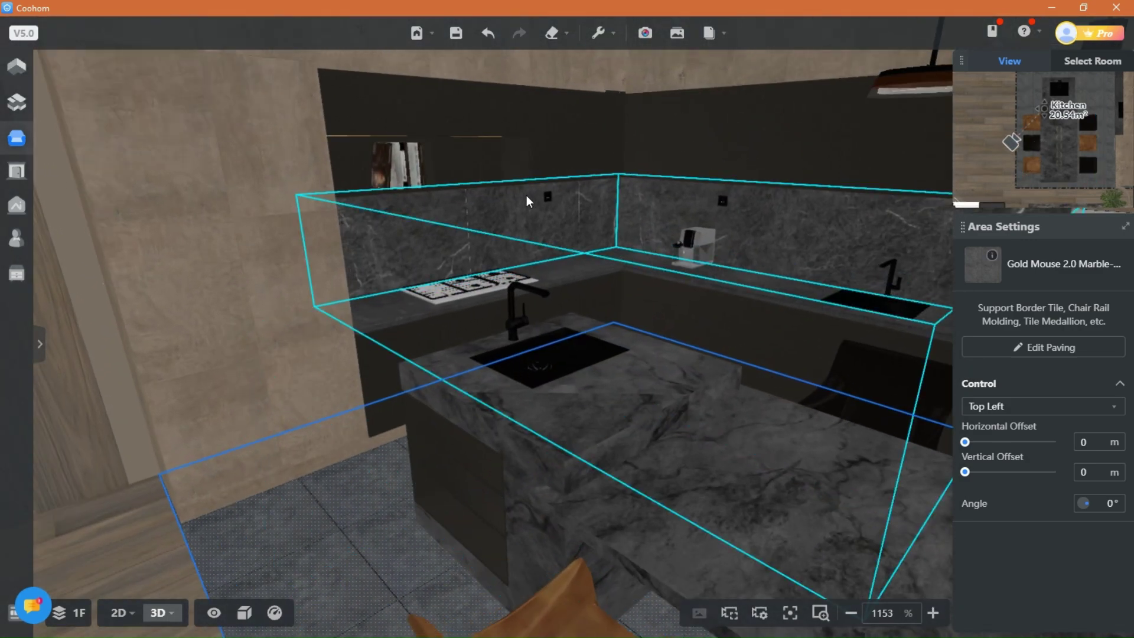
pyautogui.click(546, 197)
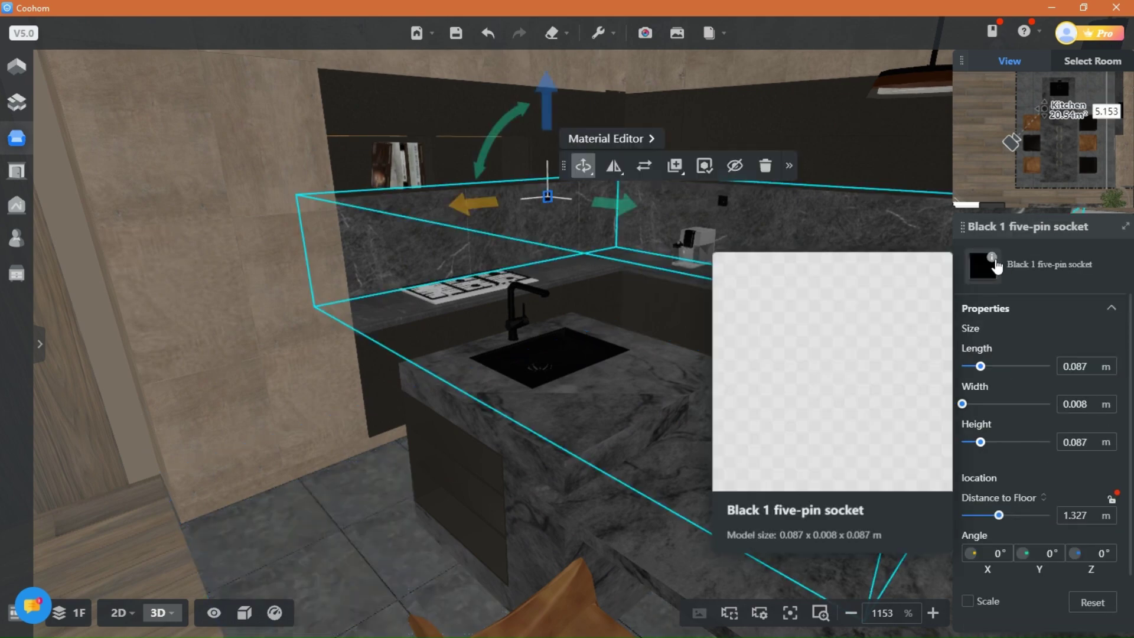
pyautogui.click(135, 555)
pyautogui.moveTo(135, 555); pyautogui.dragTo(228, 508)
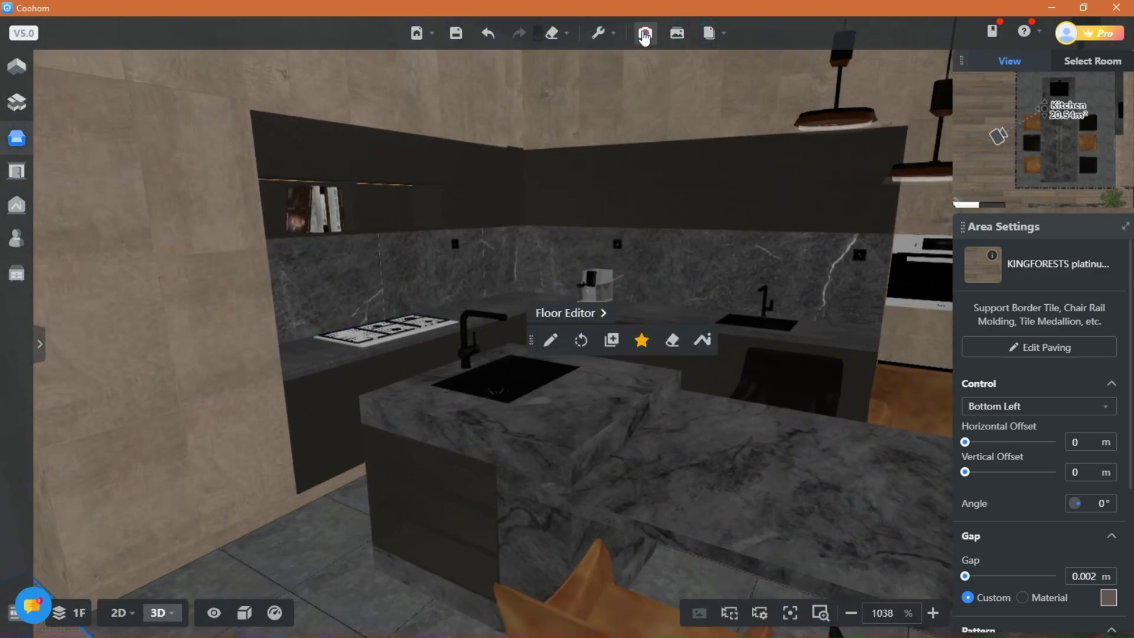
# - Open perspective image rendering for the kitchen and set the resolution to 1K SD (1024*576)
pyautogui.click(645, 33)
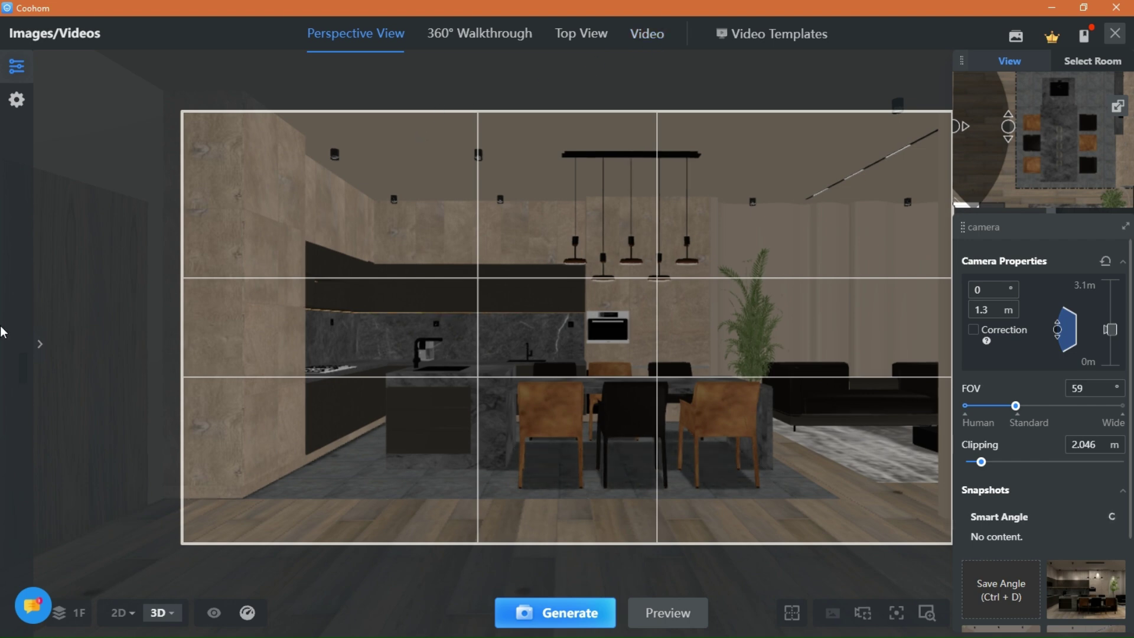
pyautogui.click(39, 343)
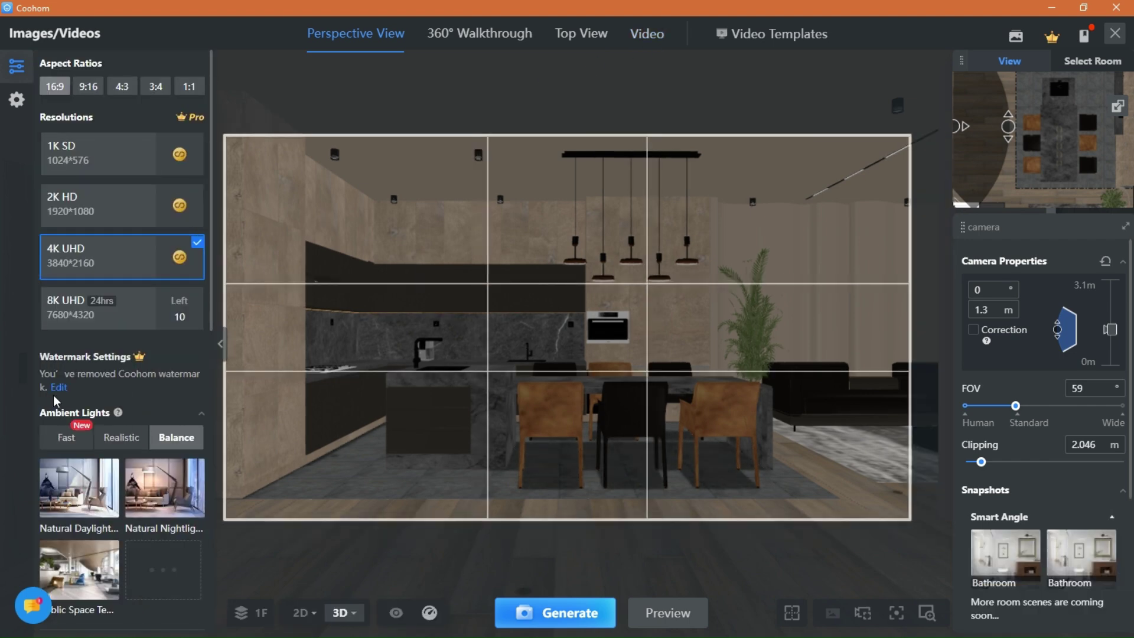
pyautogui.click(124, 162)
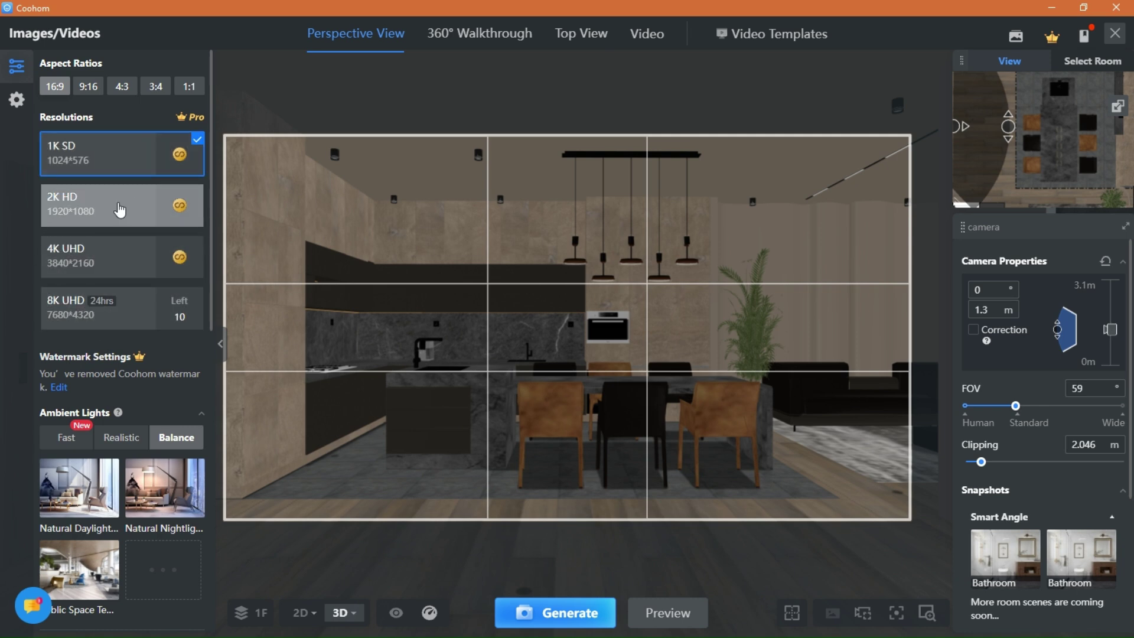
# - Compare the Fast, Realistic and Balance ambient light presets for the render
pyautogui.scroll(-5, 105, 176)
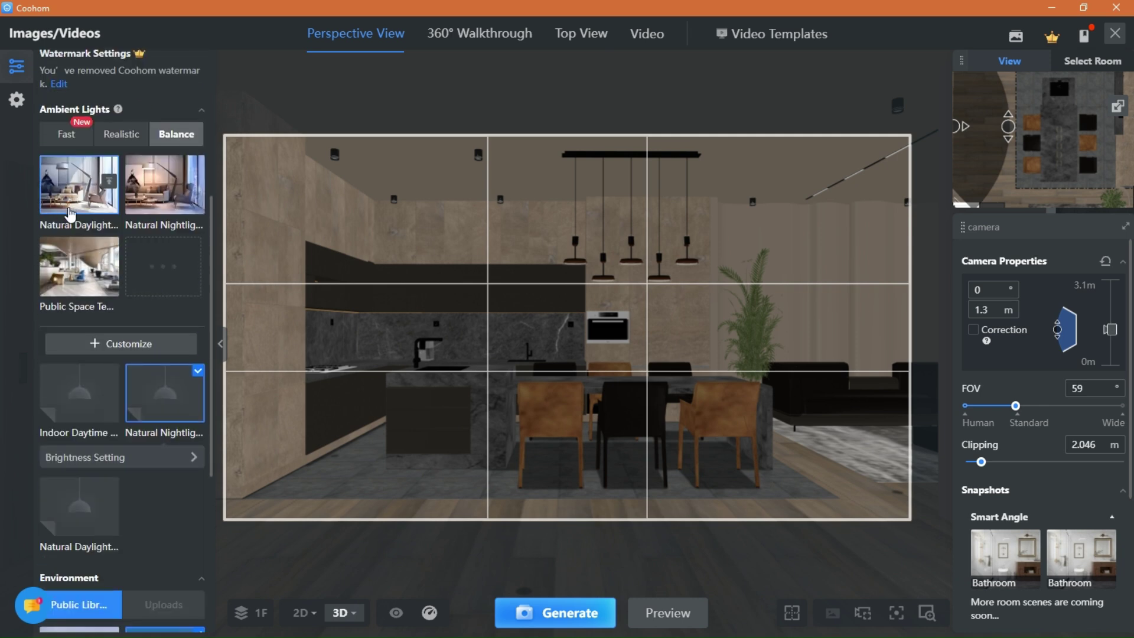
pyautogui.click(120, 136)
pyautogui.click(66, 134)
pyautogui.click(121, 134)
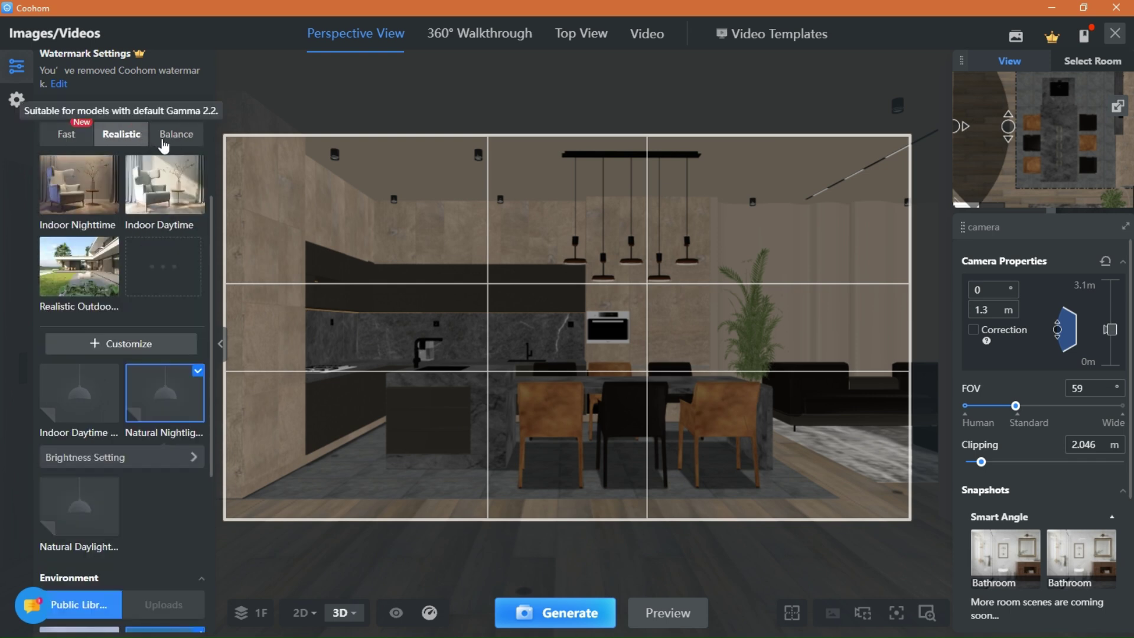
pyautogui.click(176, 134)
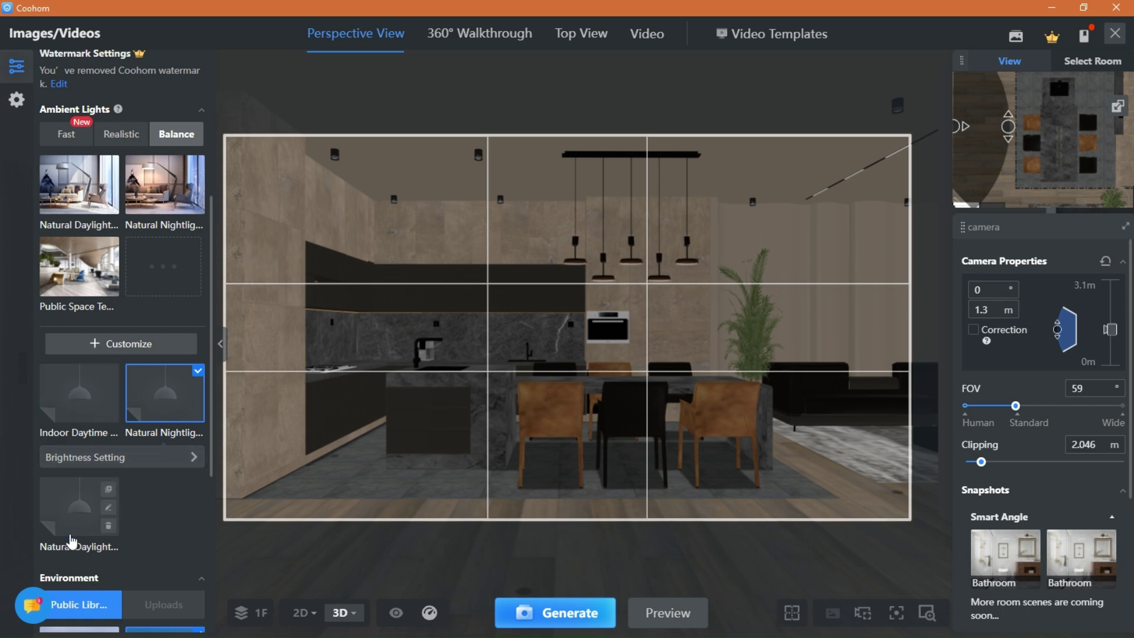
# - Apply the customized Natural Daylight lighting template and generate the perspective render from a slightly adjusted camera position
pyautogui.click(89, 510)
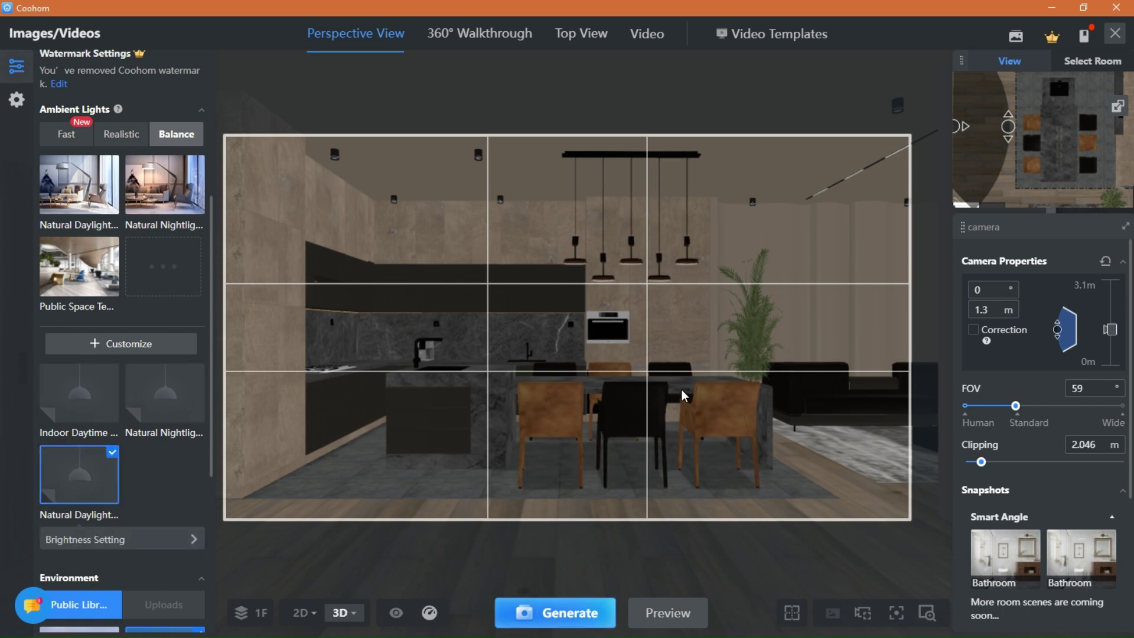
pyautogui.moveTo(662, 383); pyautogui.dragTo(624, 397)
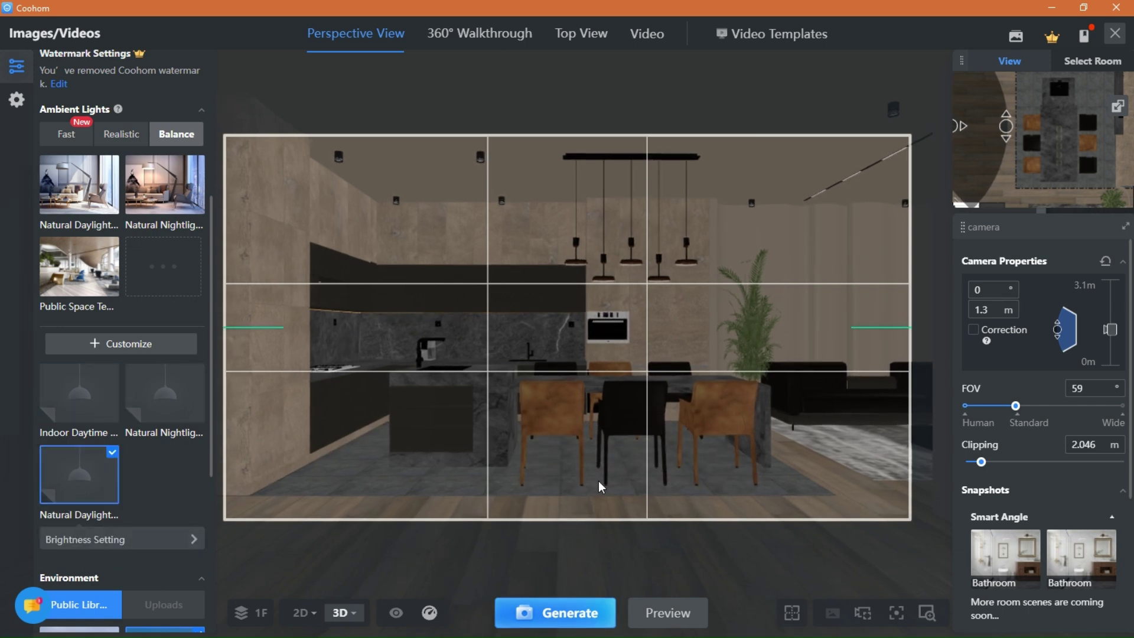
pyautogui.click(555, 613)
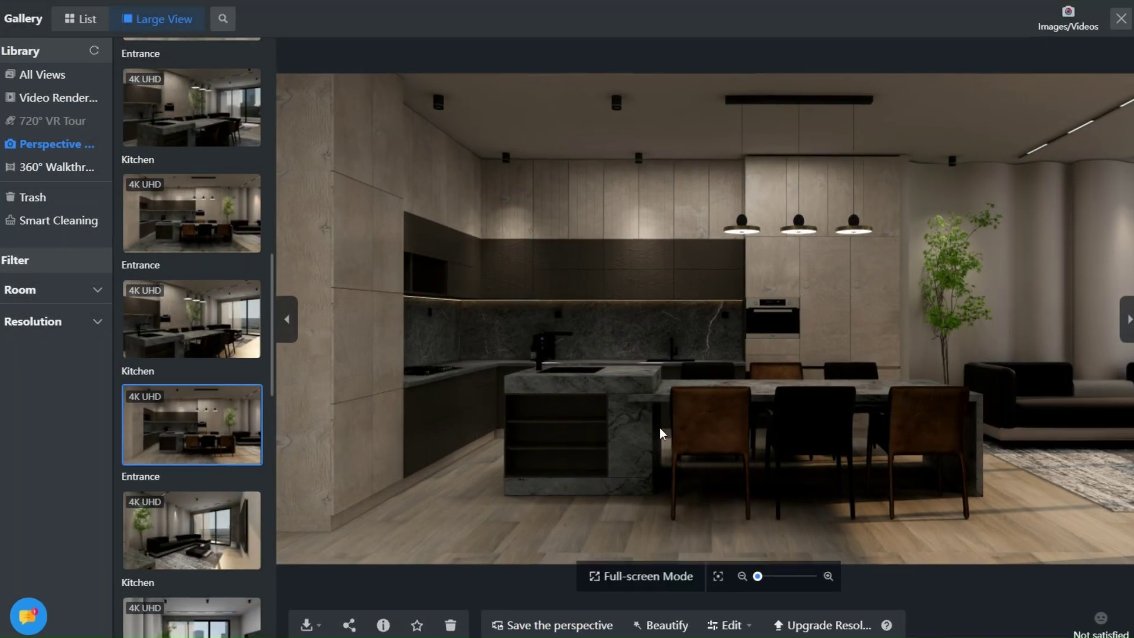
# - View the selected Entrance render in full-screen view, enlarged to fill the screen
pyautogui.click(639, 567)
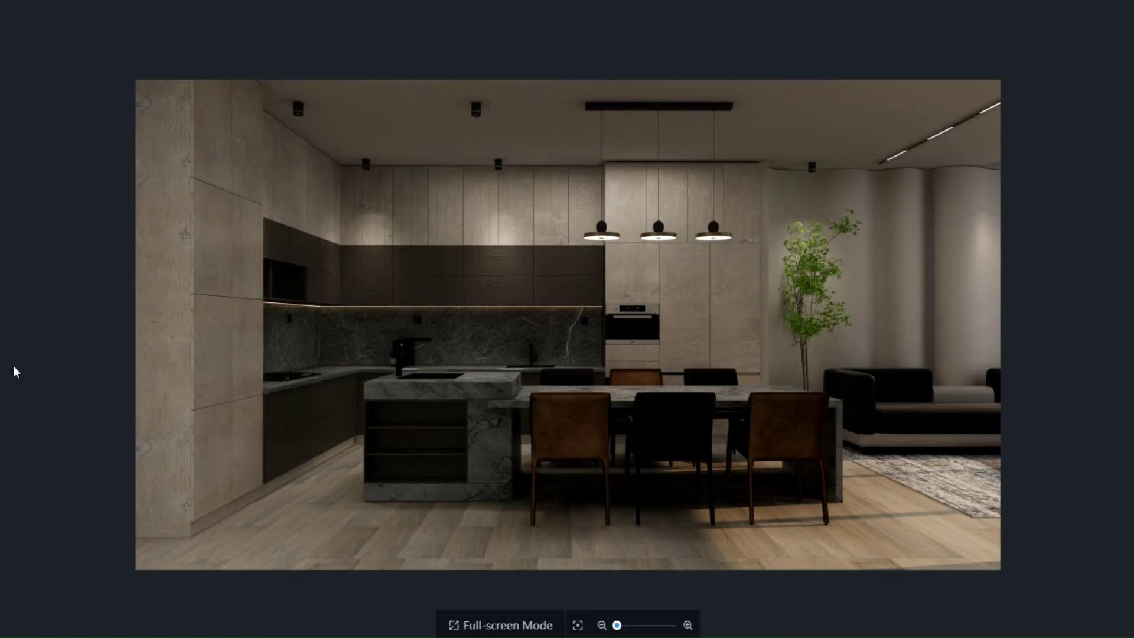
pyautogui.click(688, 626)
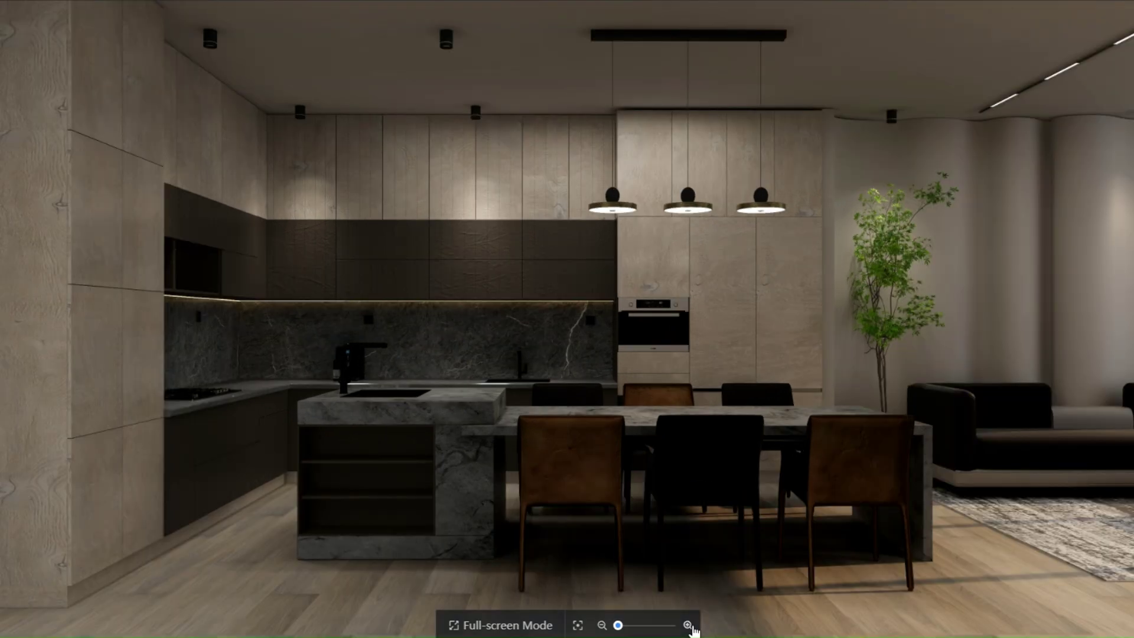
pyautogui.click(601, 626)
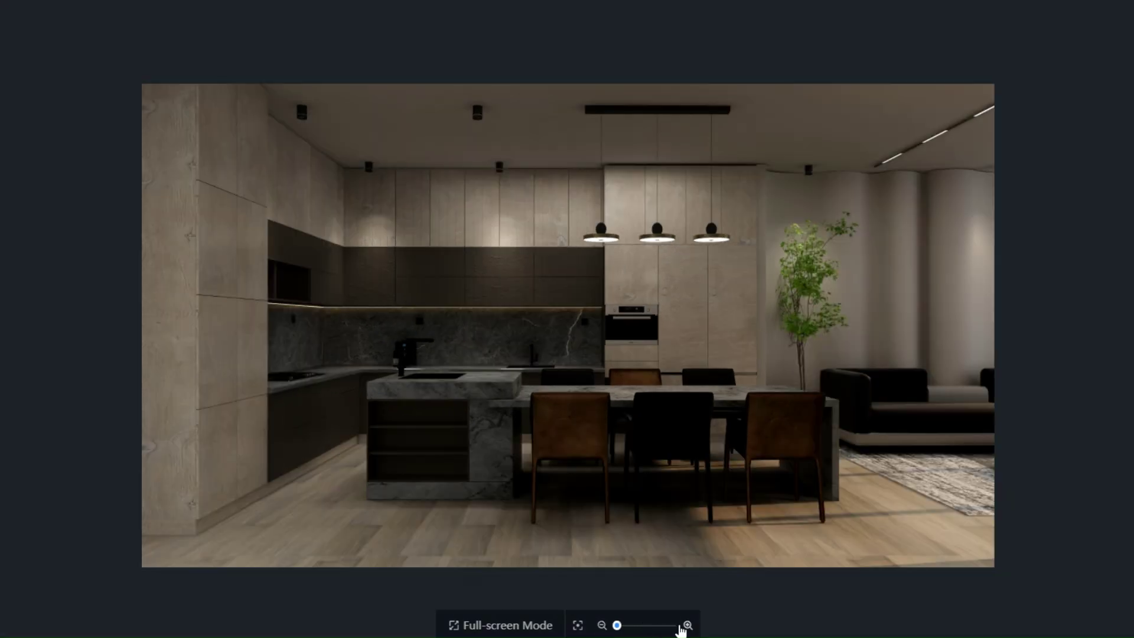
pyautogui.click(686, 625)
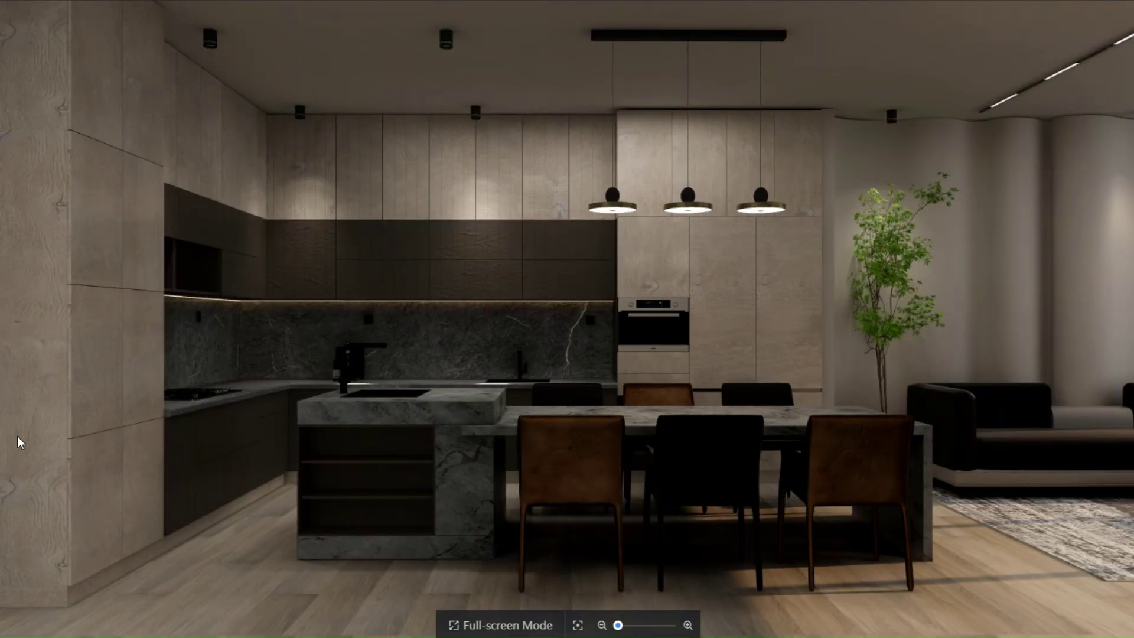
# - Go through the following kitchen renders up to the one with five pendant lights and a grey tiled floor
pyautogui.press('Right')
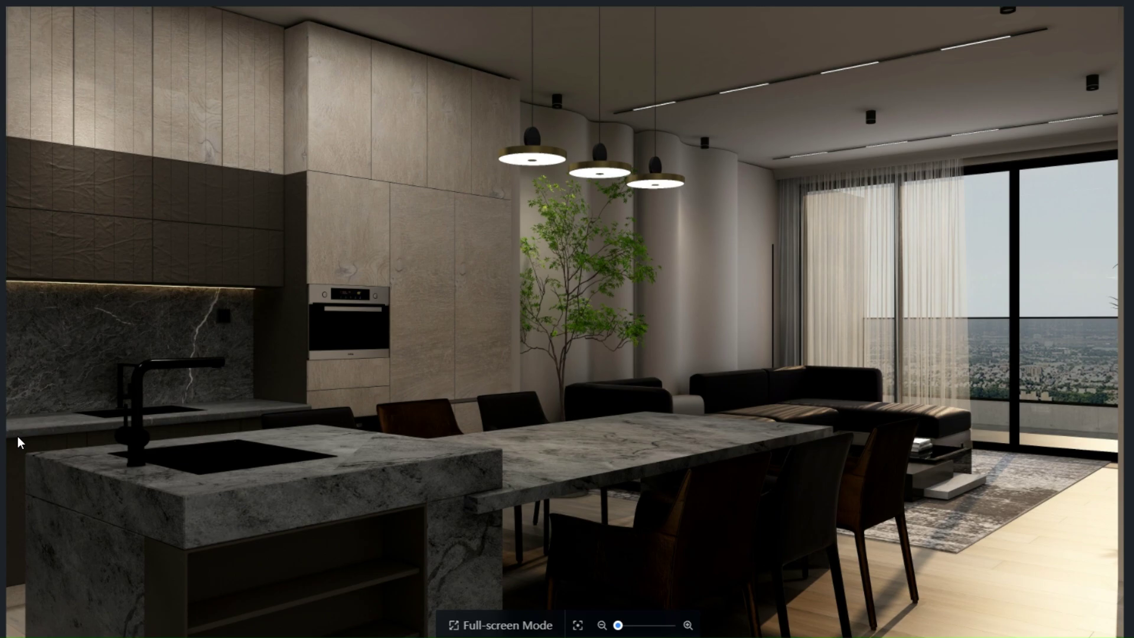
pyautogui.press('Right')
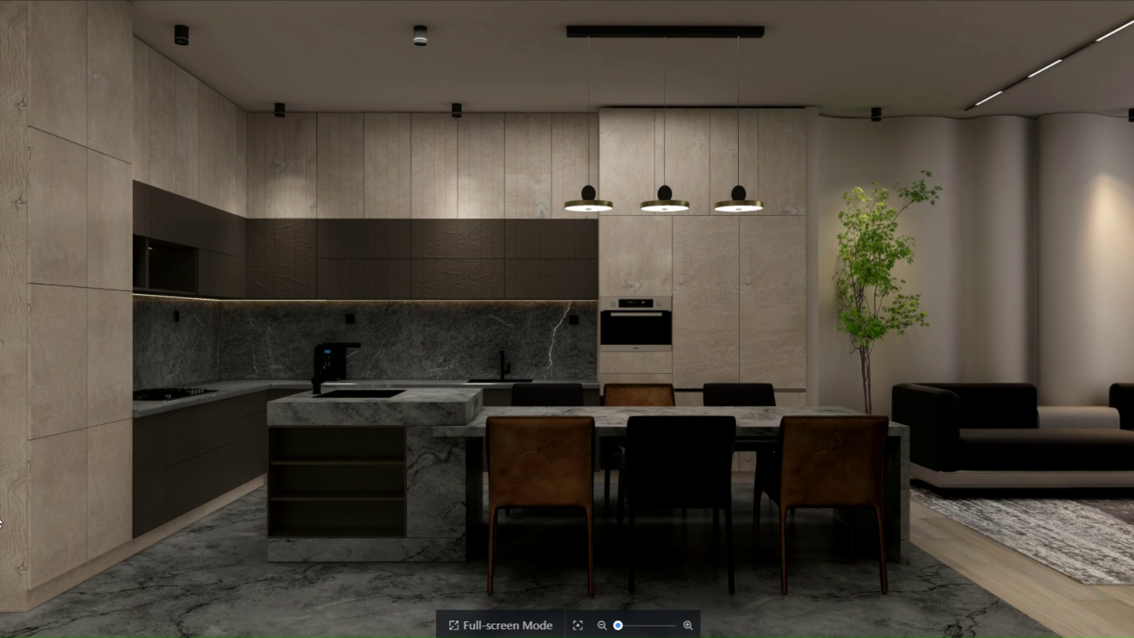
pyautogui.press('Right')
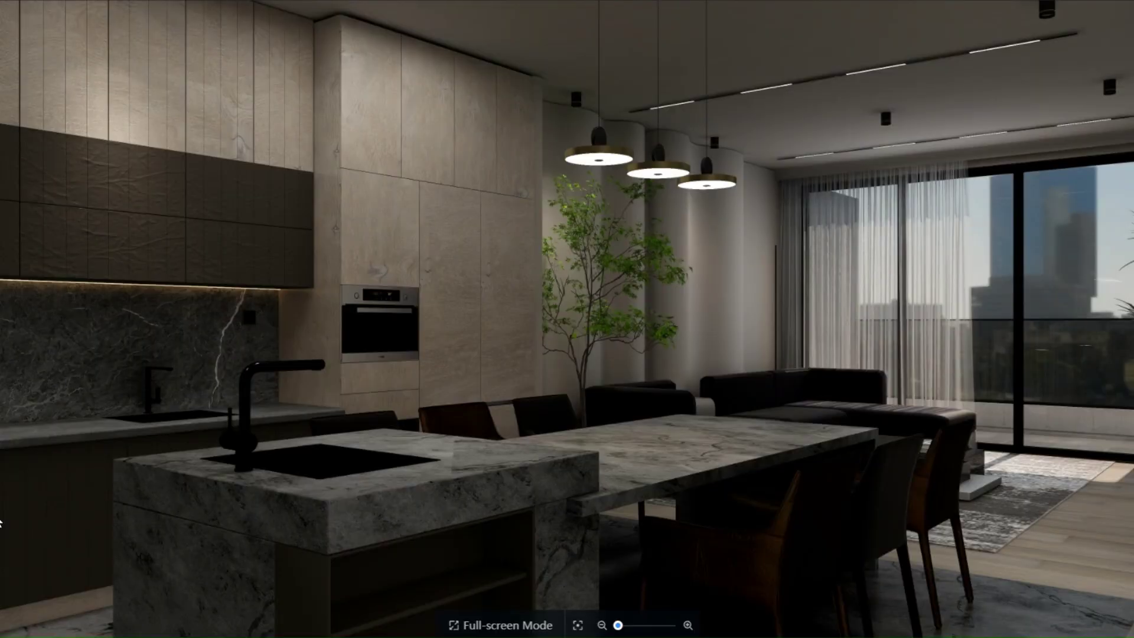
pyautogui.press('Right')
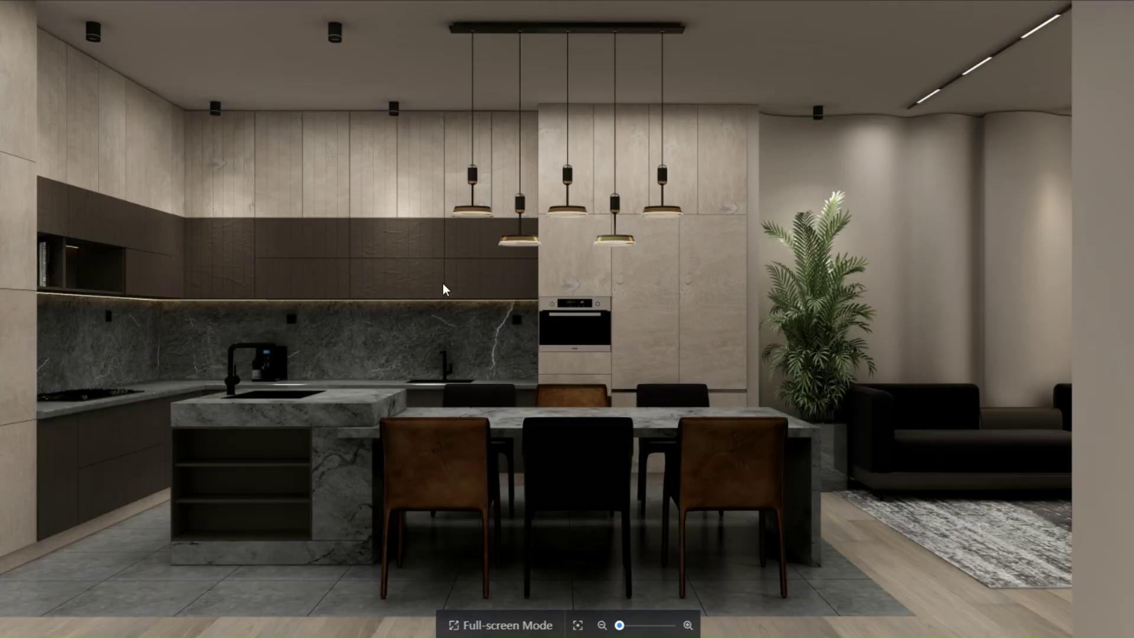
# - Examine the details of the five-pendant kitchen render up close at several zoom levels
pyautogui.scroll(3, 388, 311)
pyautogui.moveTo(897, 418); pyautogui.dragTo(966, 184)
pyautogui.scroll(1, 553, 457)
pyautogui.moveTo(549, 546); pyautogui.dragTo(533, 346)
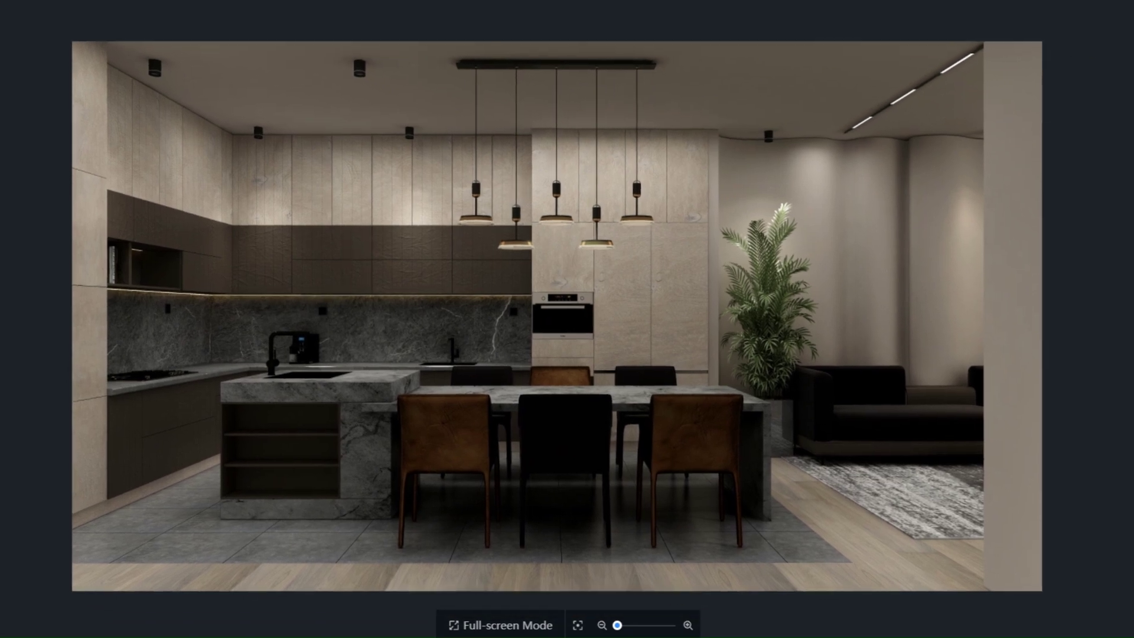
pyautogui.click(687, 624)
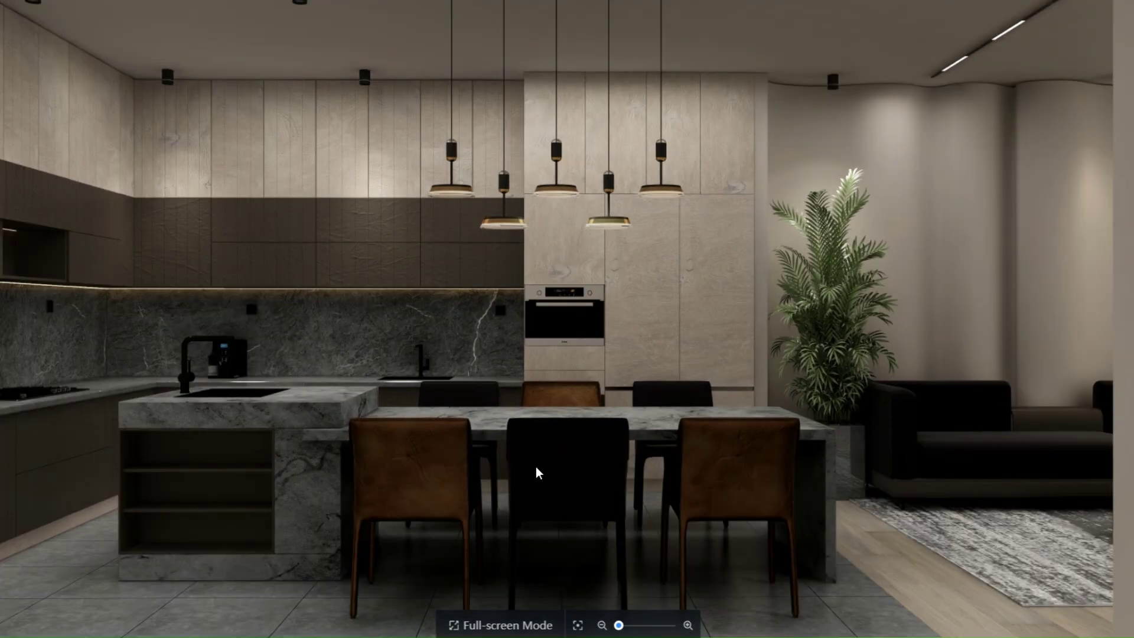
# - Go through the remaining living room and kitchen renders and show the last kitchen image in Full-screen Mode
pyautogui.press('Right')
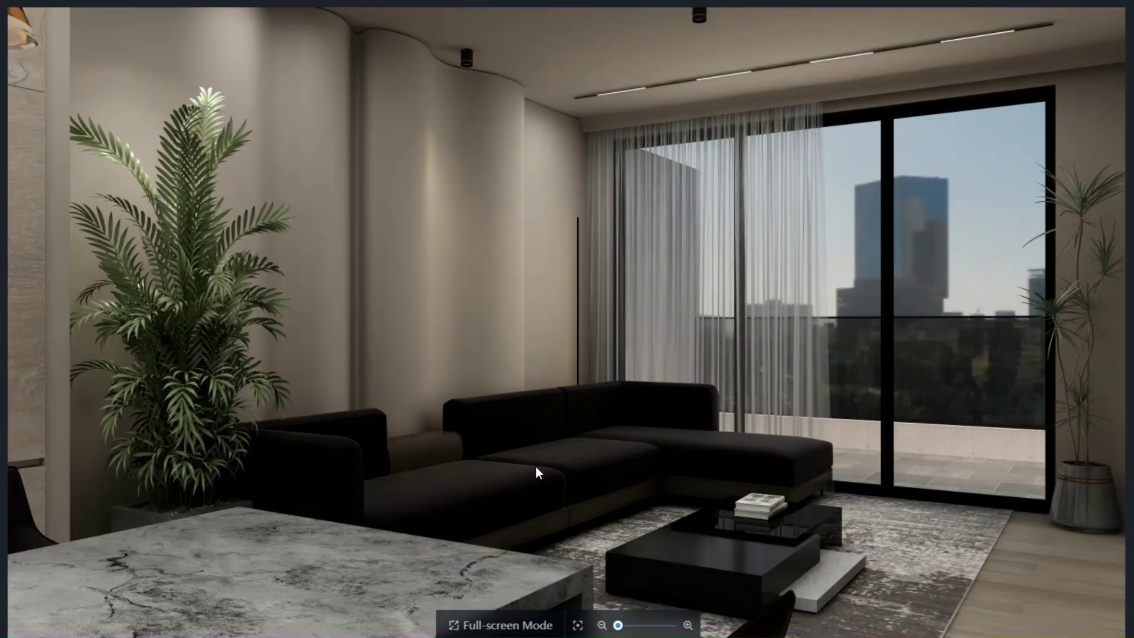
pyautogui.press('Right')
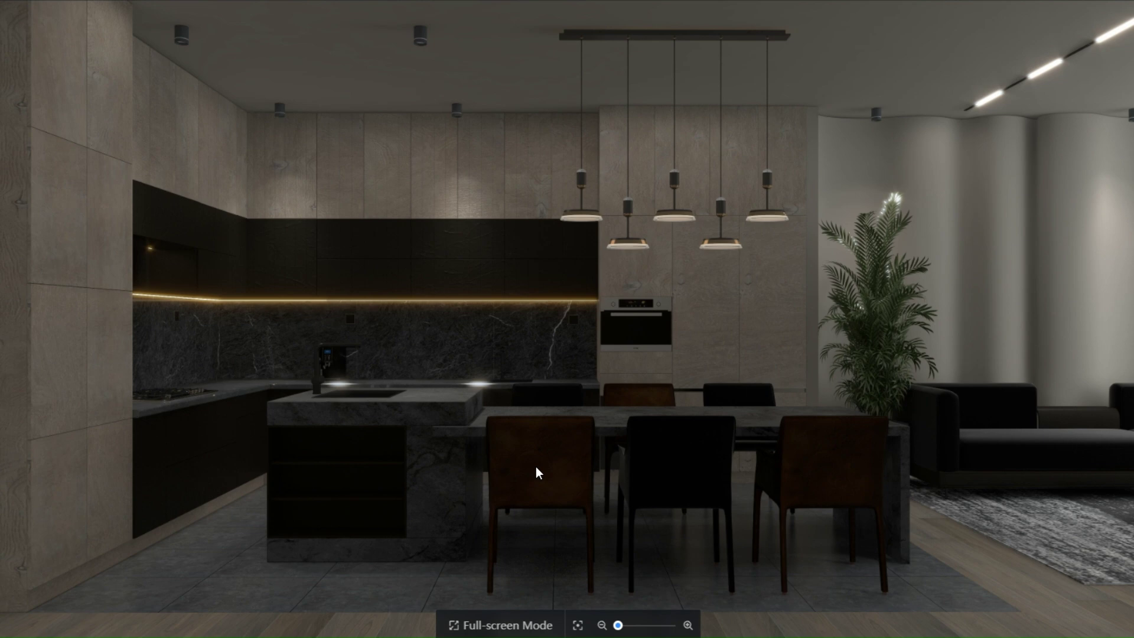
pyautogui.press('Right')
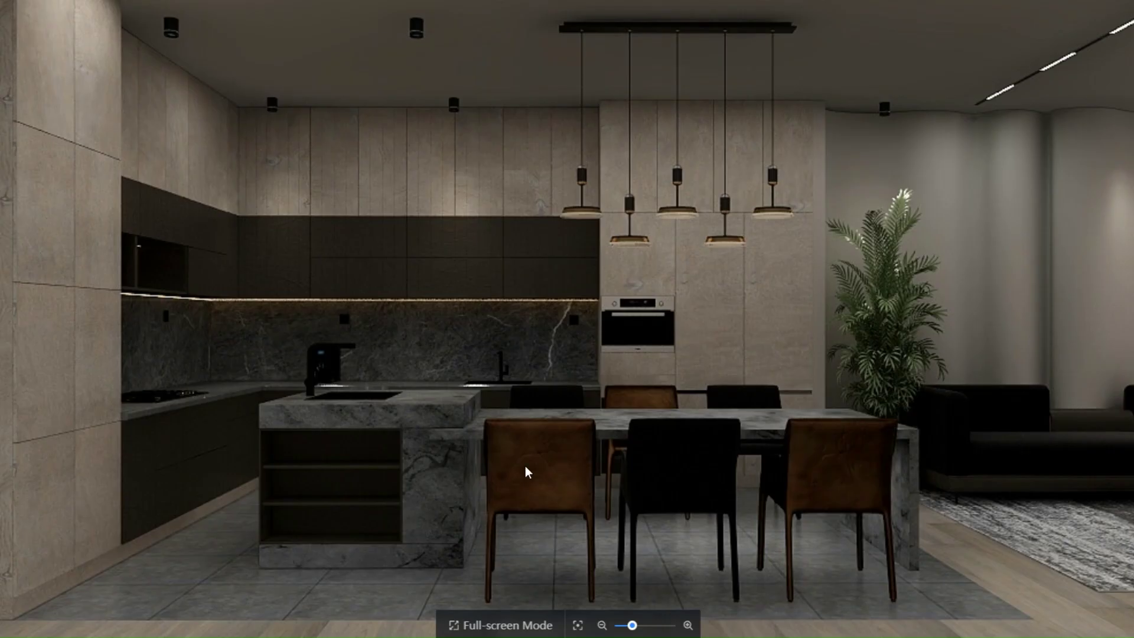
pyautogui.click(525, 466)
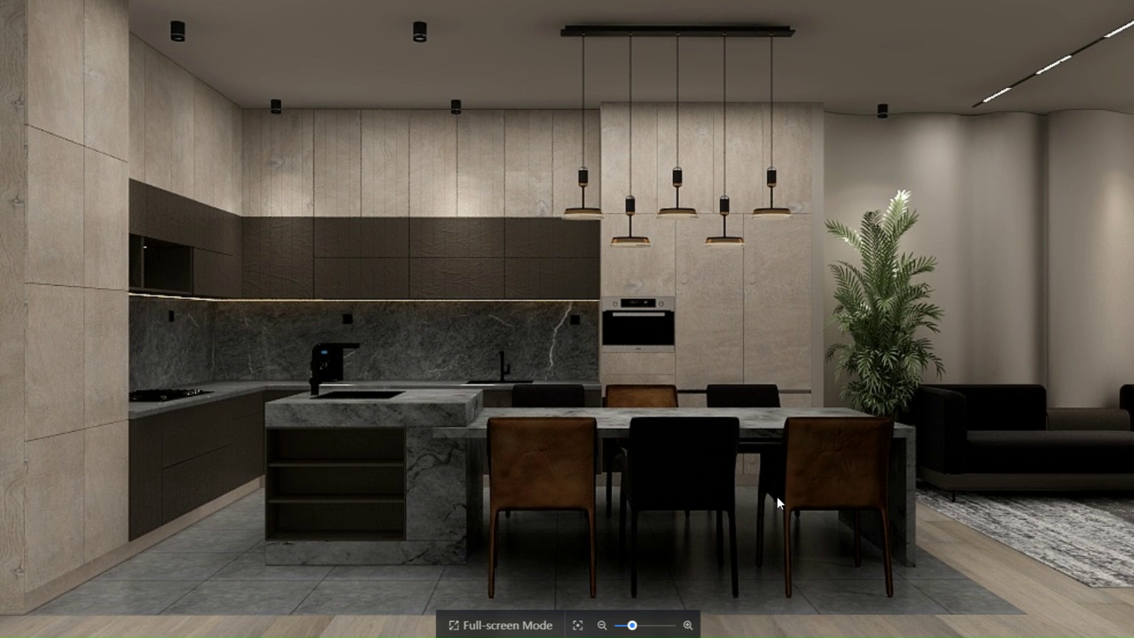
pyautogui.click(501, 627)
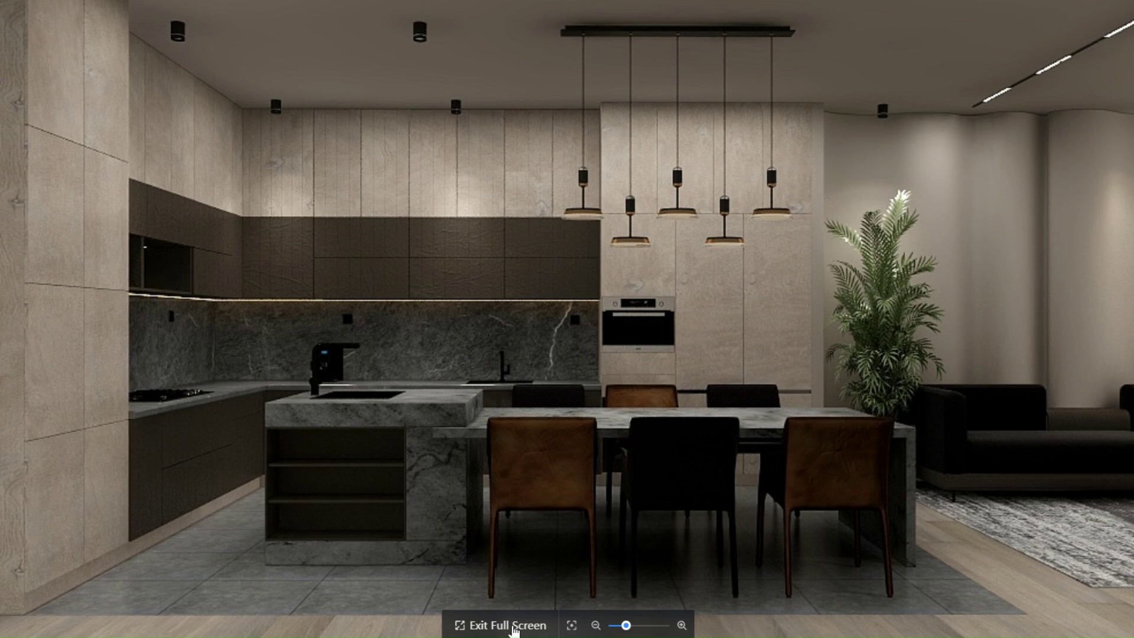